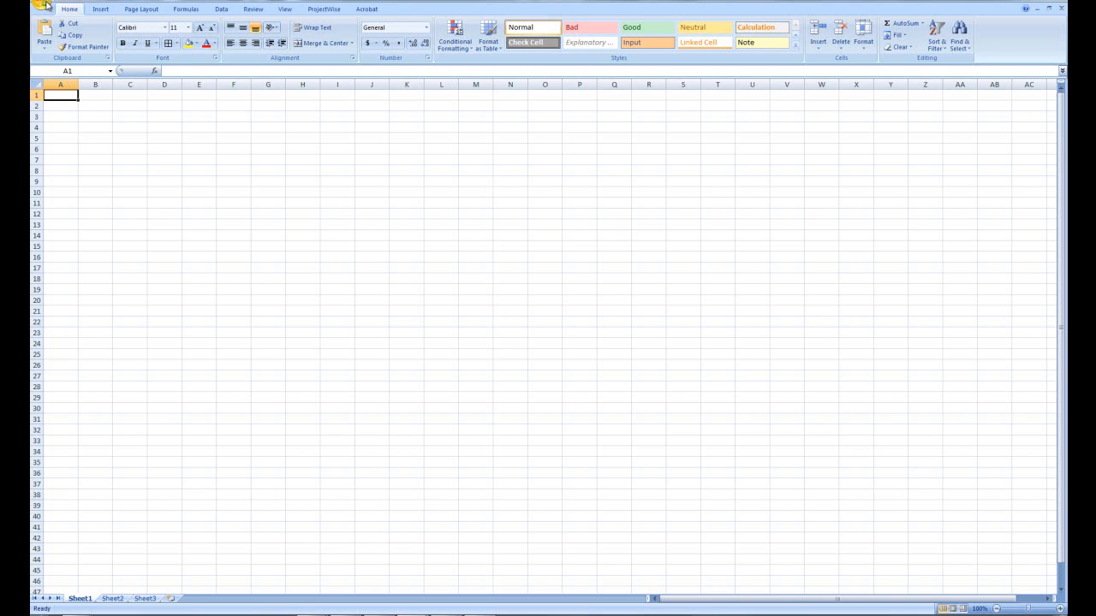
Step: Save the new workbook as Data, in Excel Workbook format, in the GCEXcelTutorial folder on the desktop
left_click(43, 5)
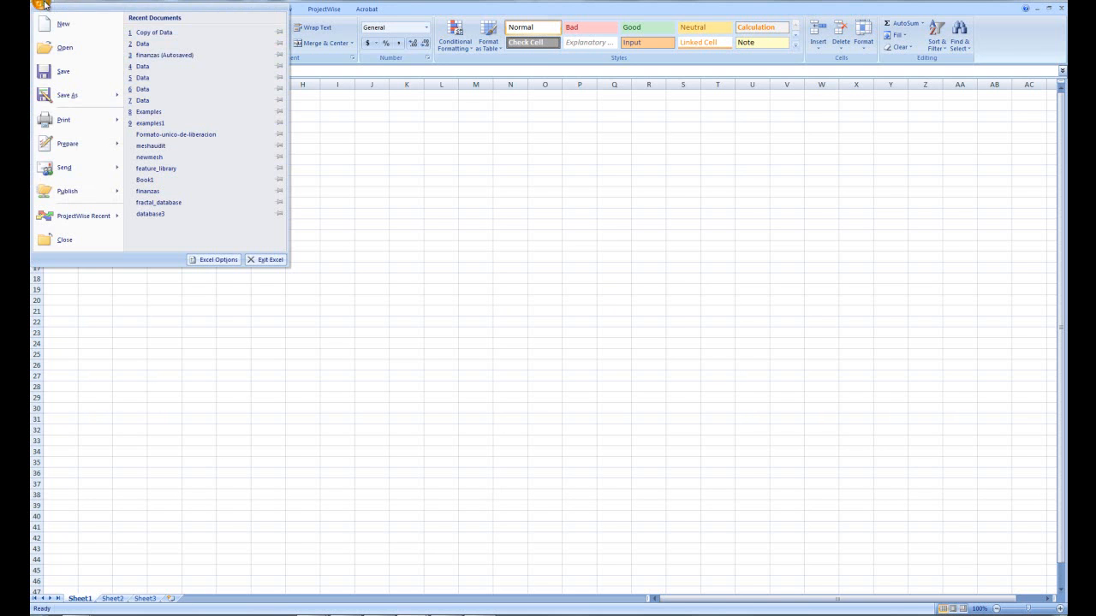
left_click(76, 98)
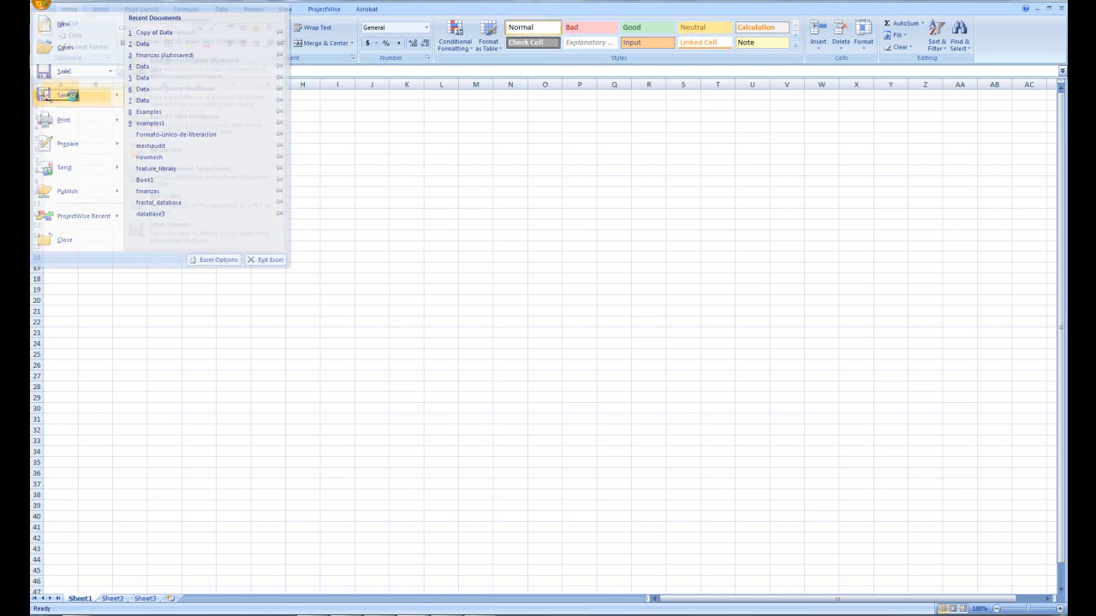
left_click(654, 290)
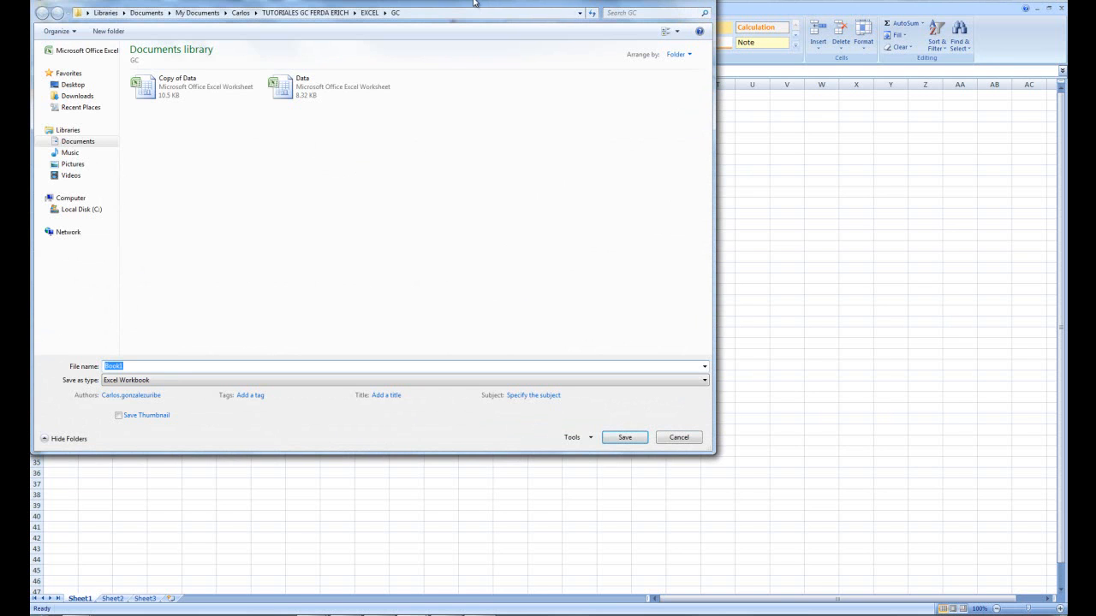
left_click_drag(474, 1, 581, 30)
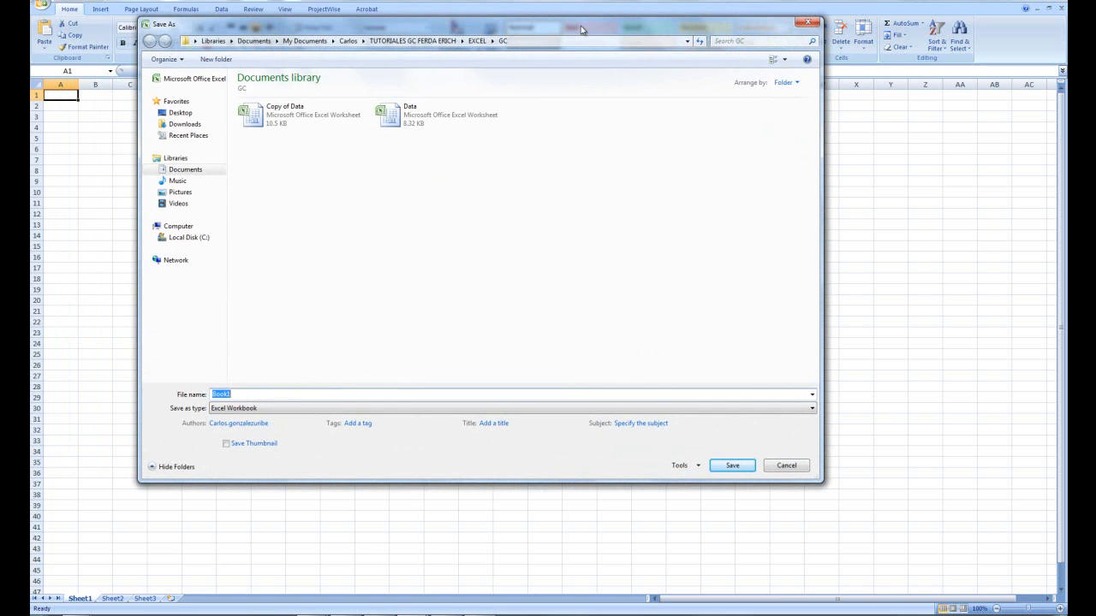
left_click(178, 114)
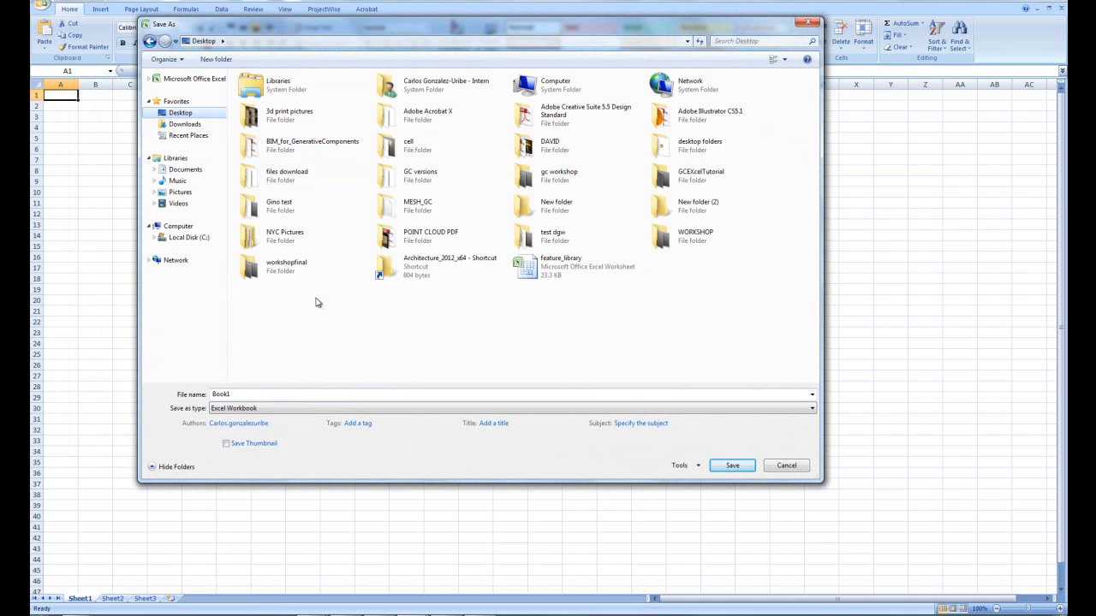
double_click(702, 185)
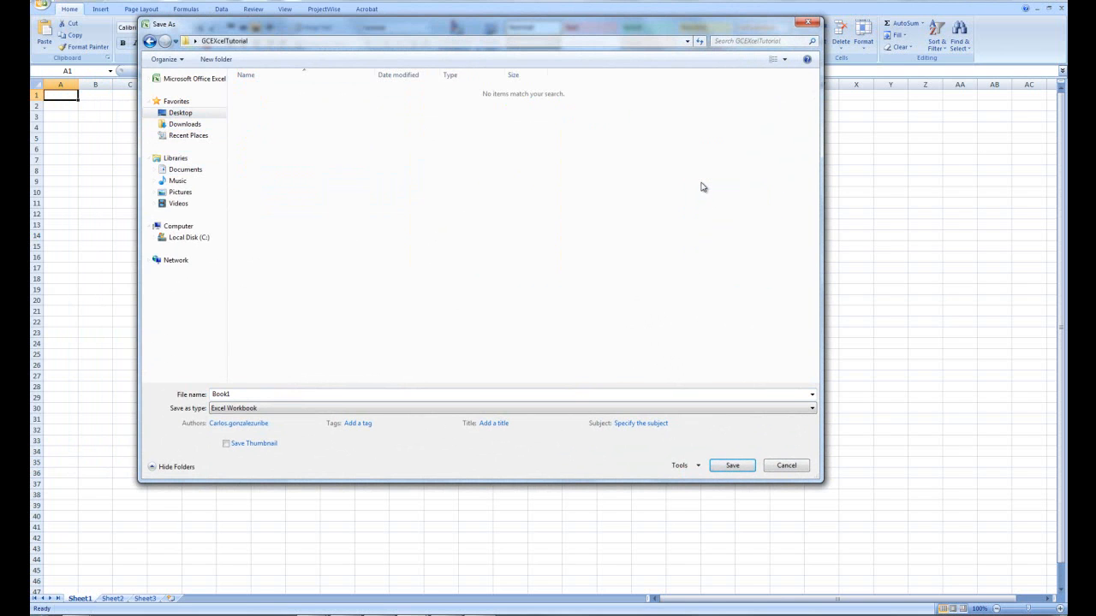
double_click(285, 395)
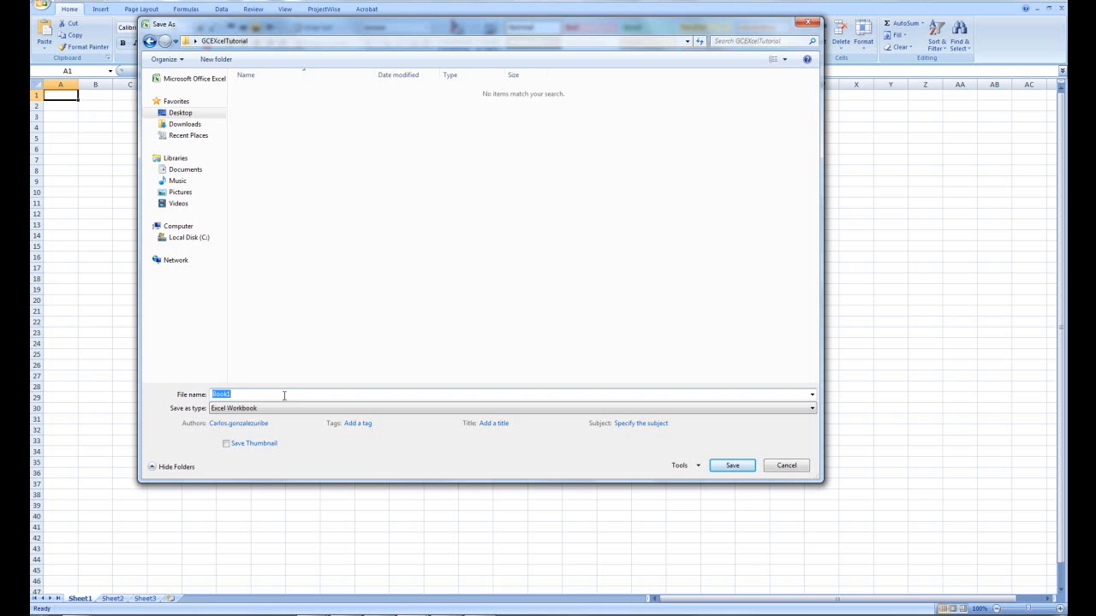
type("Data")
left_click(725, 466)
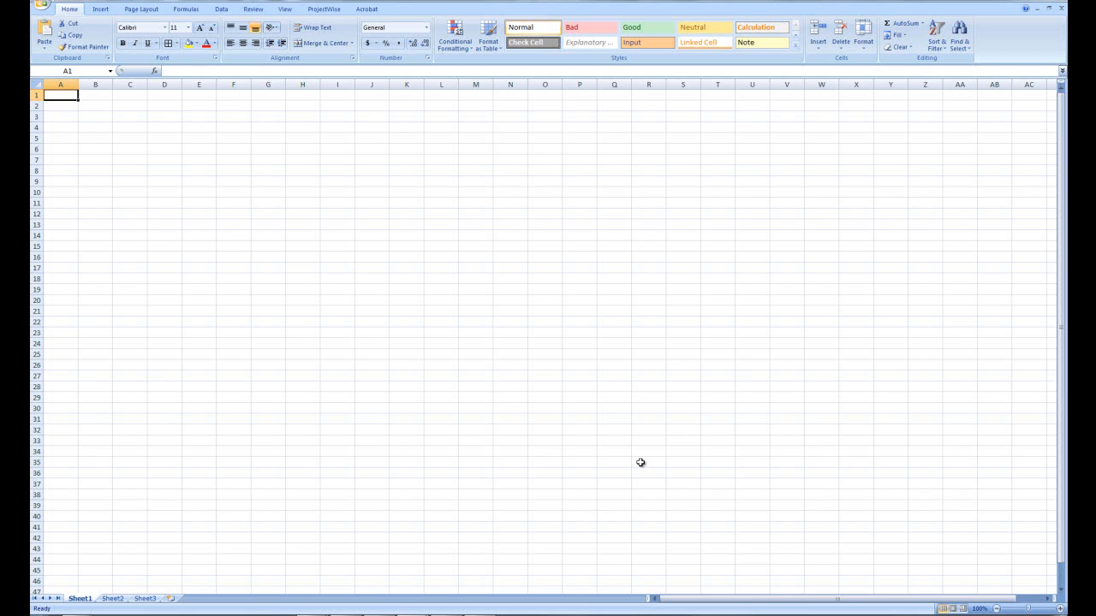
Step: Widen column A to about three times its default width and enter the header ID Component in cell A1
left_click_drag(77, 86, 147, 85)
left_click(89, 105)
left_click(89, 97)
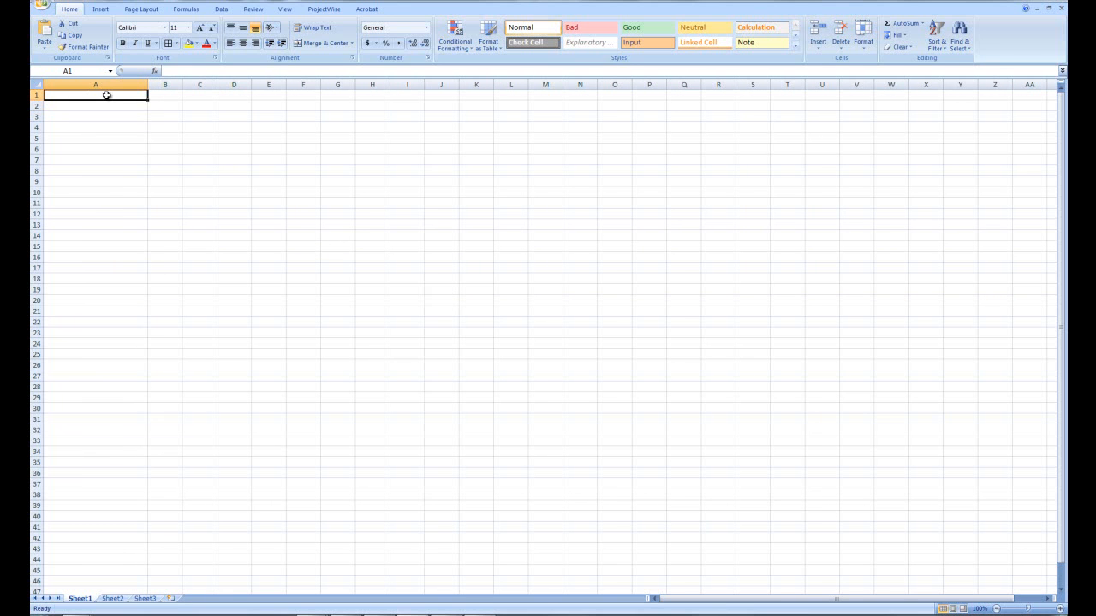
type("ID")
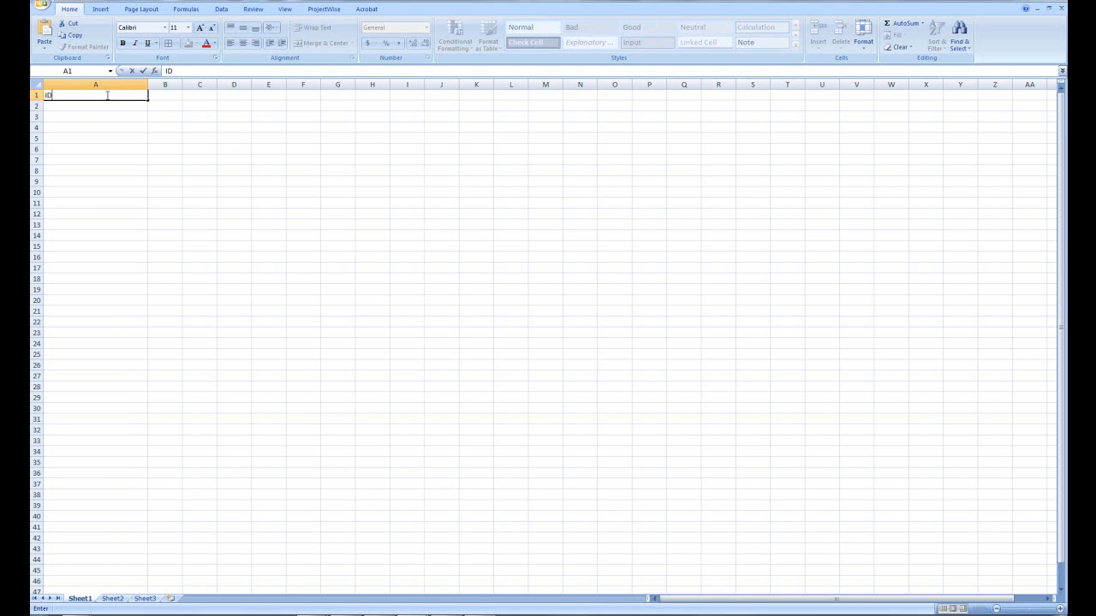
type(" Component")
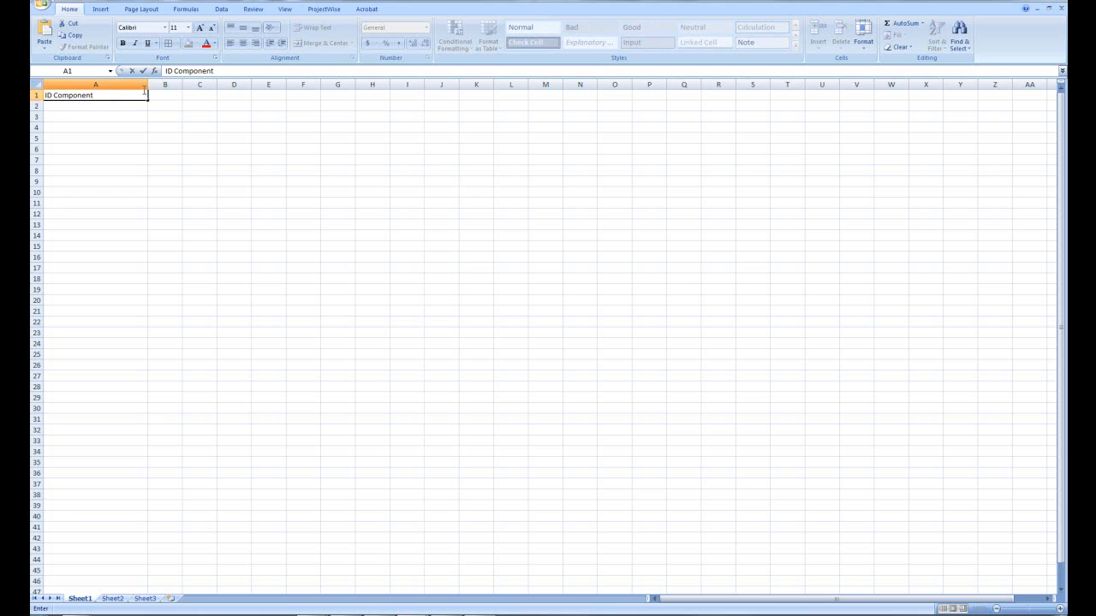
Step: Enter the headers H, XD and XY in cells B1, C1 and D1
left_click(169, 97)
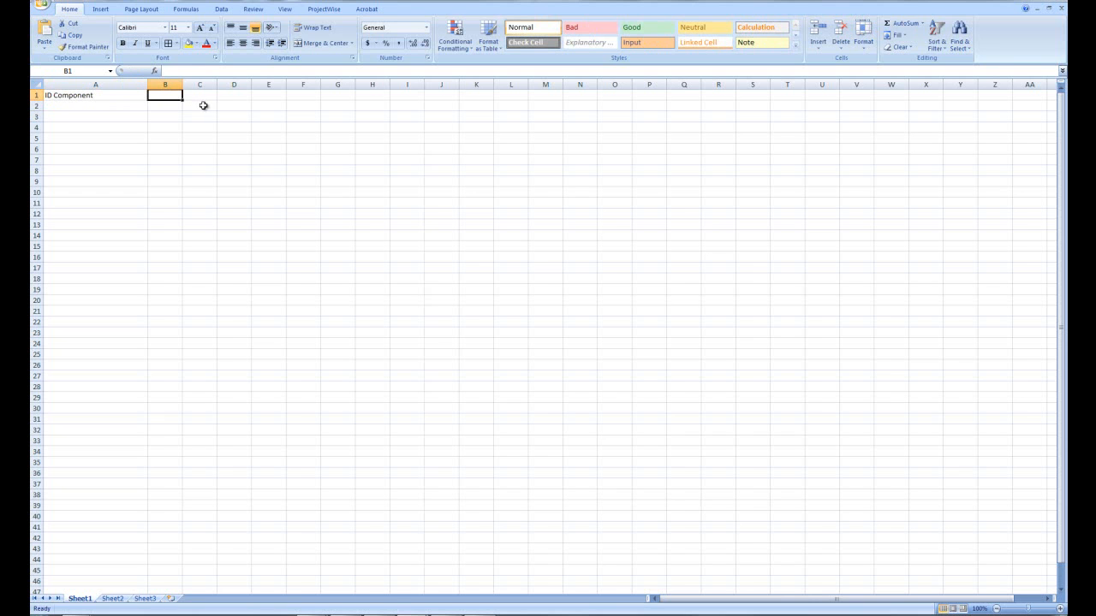
type("H")
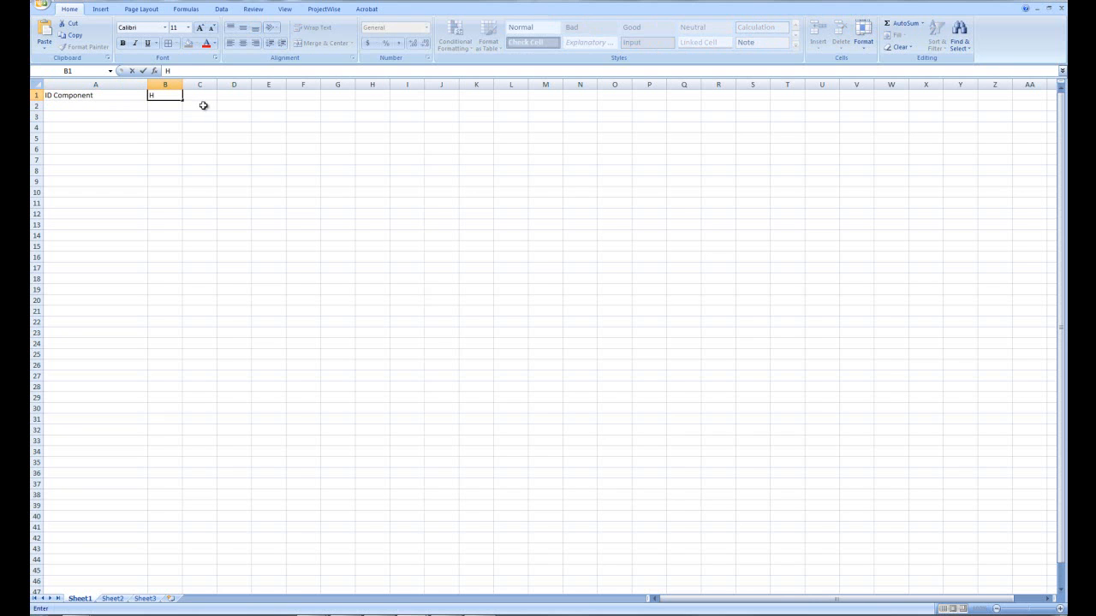
key("Tab")
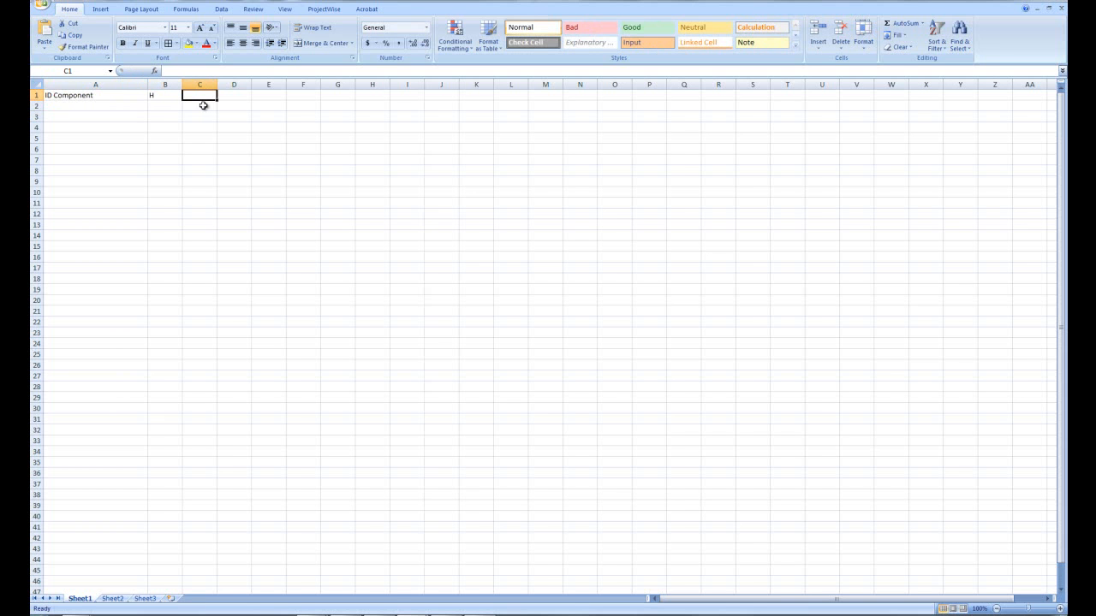
type("XD")
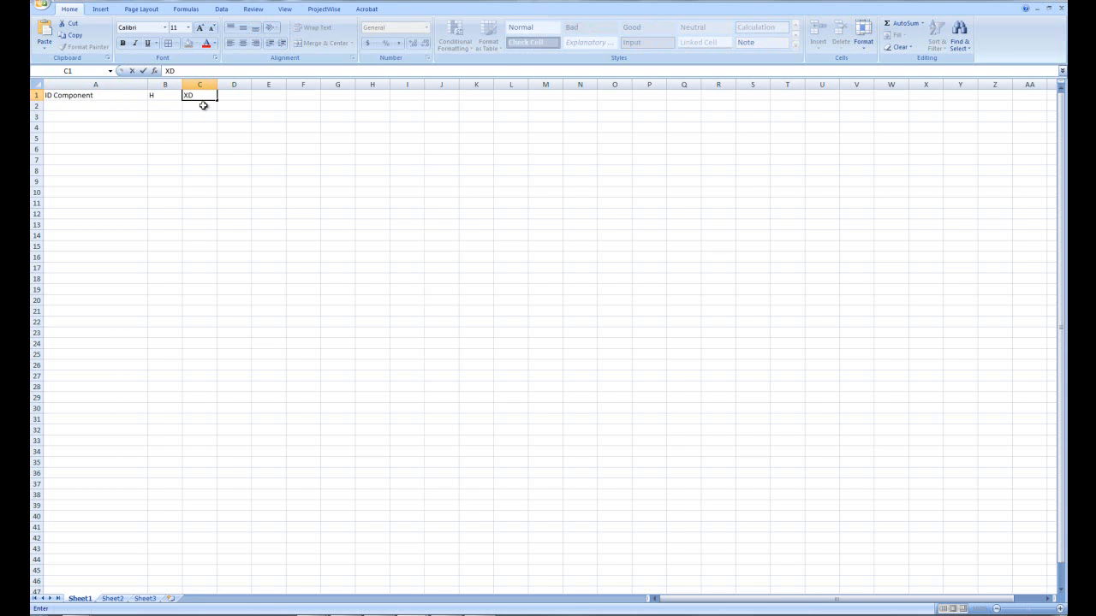
key("Tab")
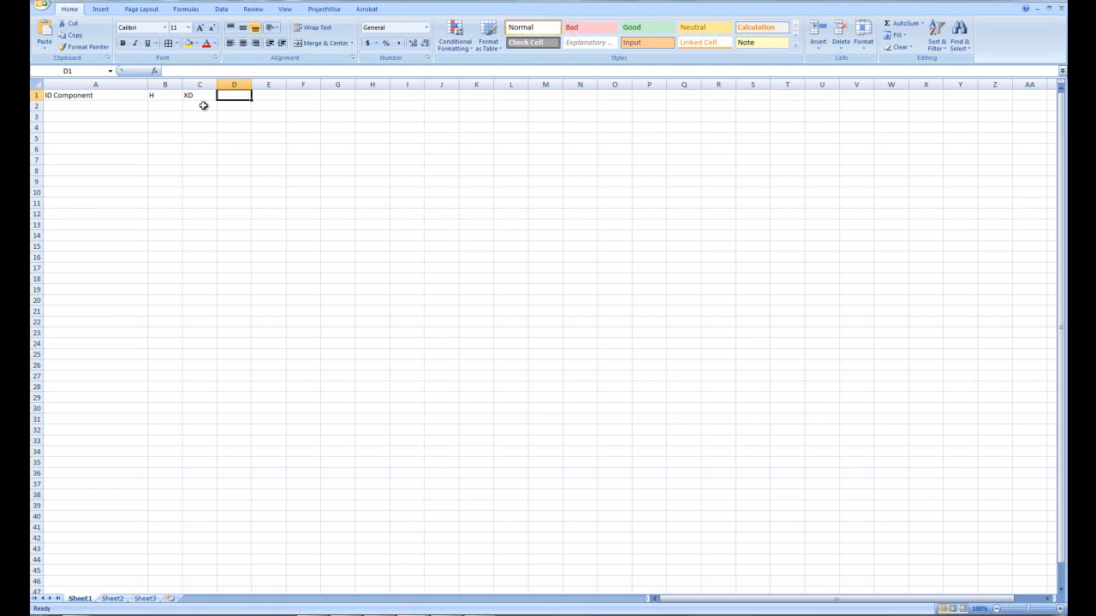
type("XY")
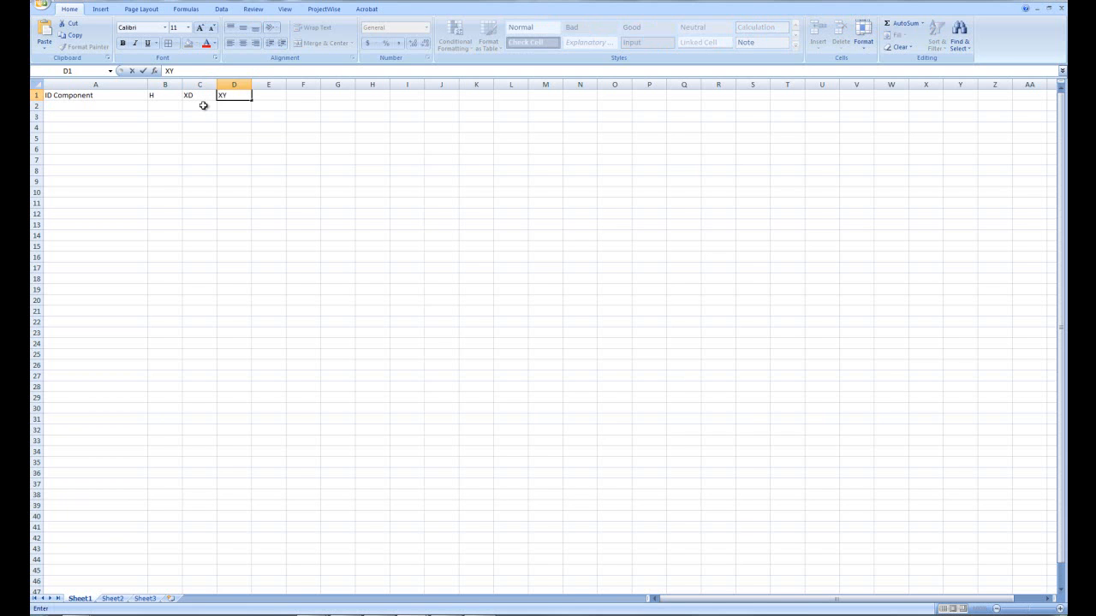
key("Tab")
Step: Widen column G to about twice its default width and enter the header Volume in cell F1
left_click_drag(322, 84, 389, 85)
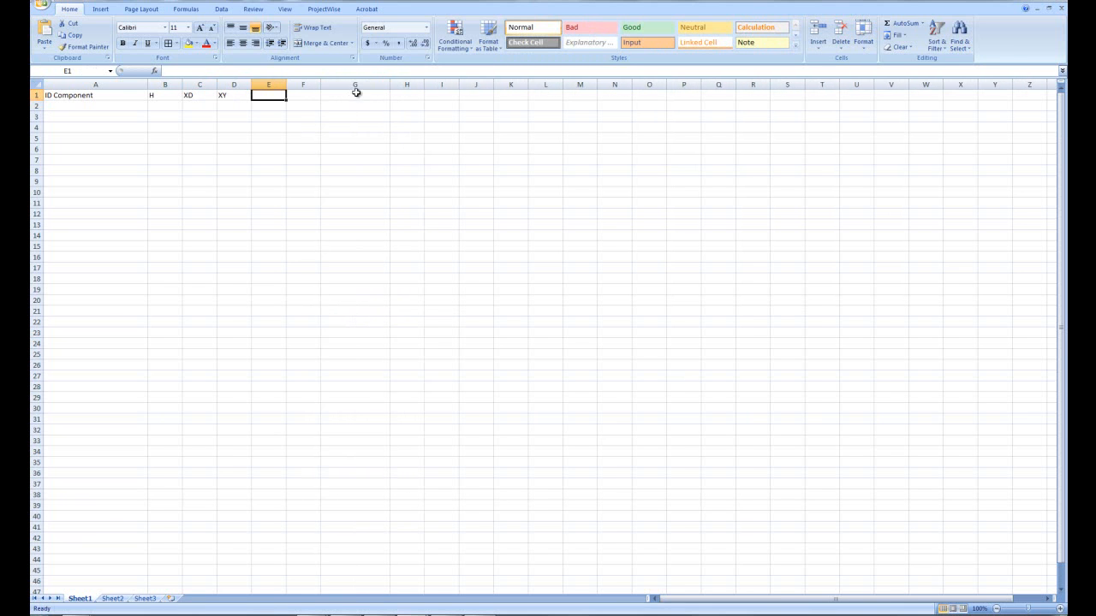
left_click(351, 98)
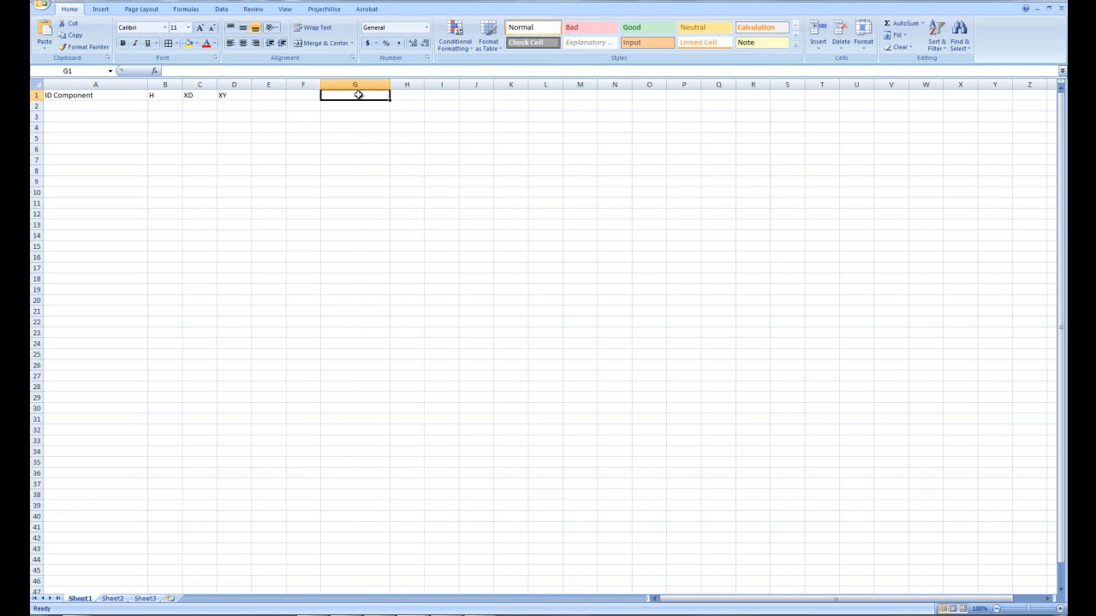
left_click(298, 95)
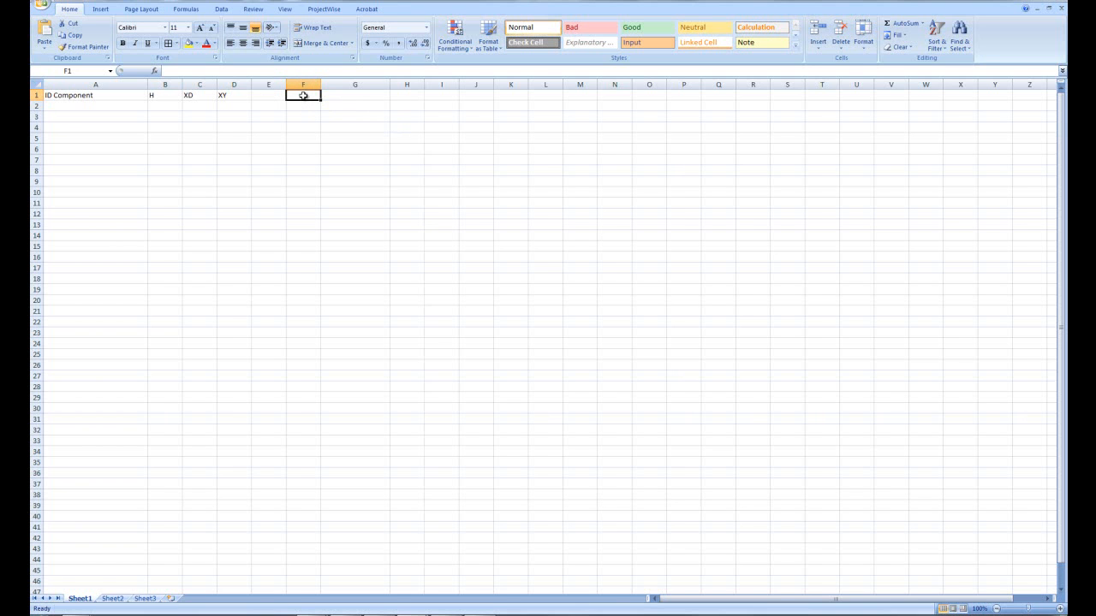
type("Volume")
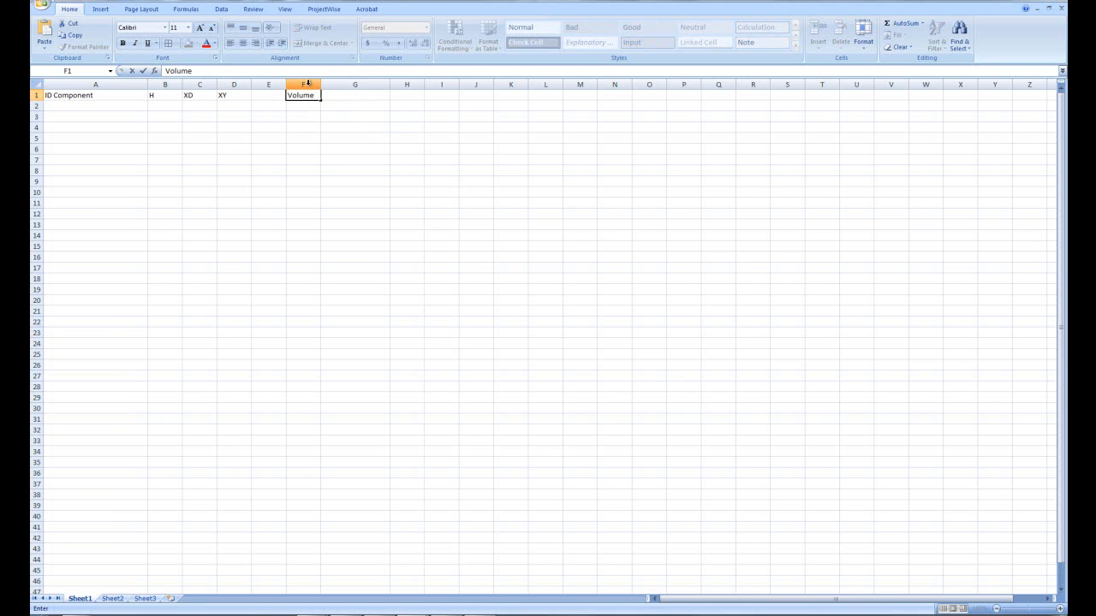
left_click(302, 126)
Step: Apply the same grey fill to the Volume header in F1 and the ID Component header in A1
left_click(297, 95)
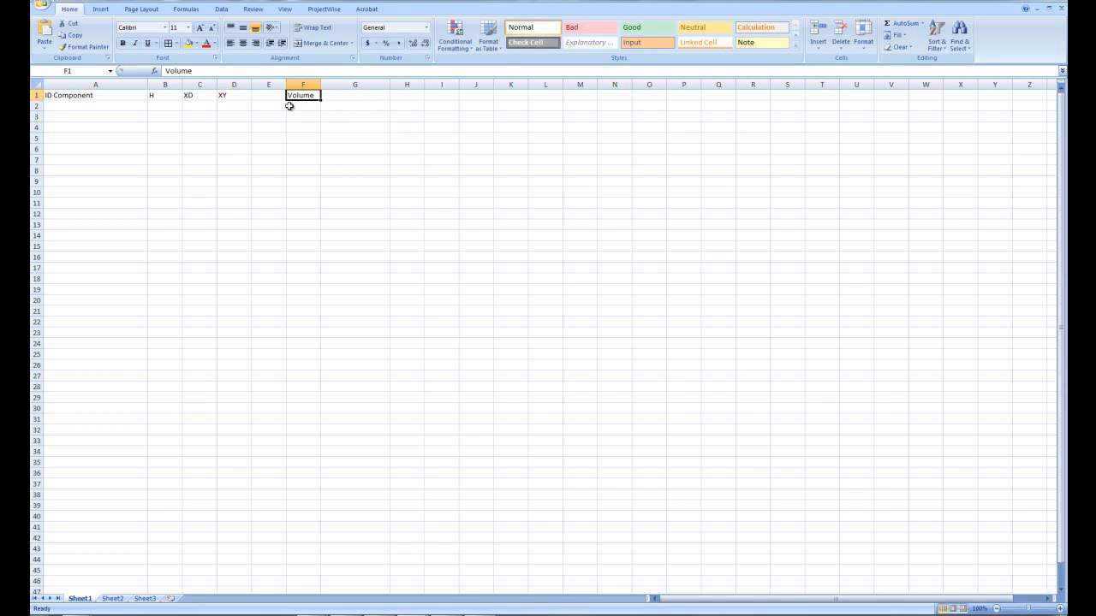
left_click(196, 44)
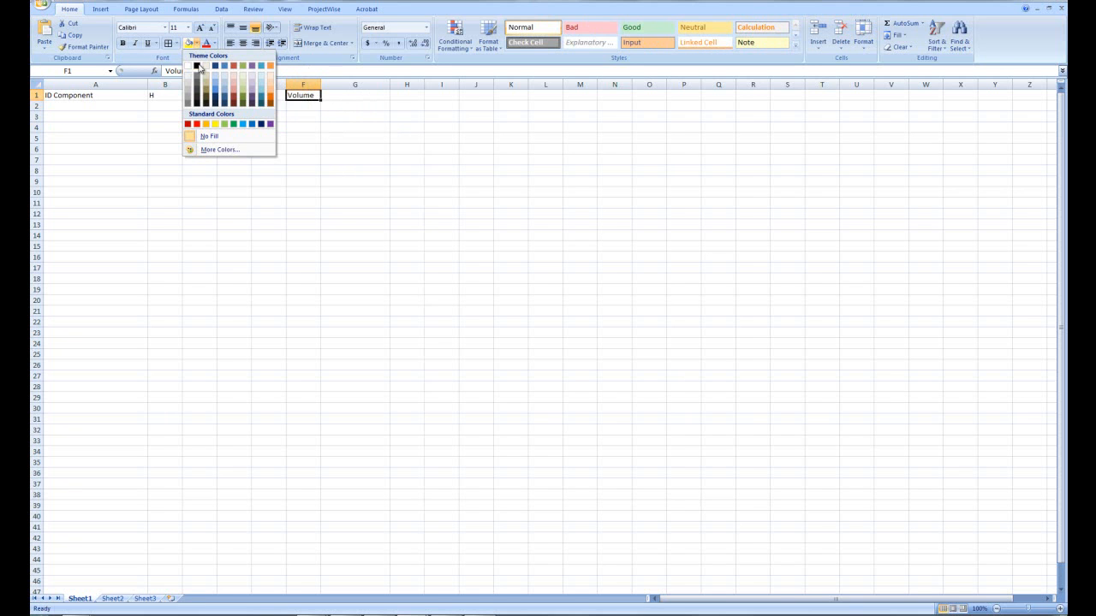
left_click(189, 91)
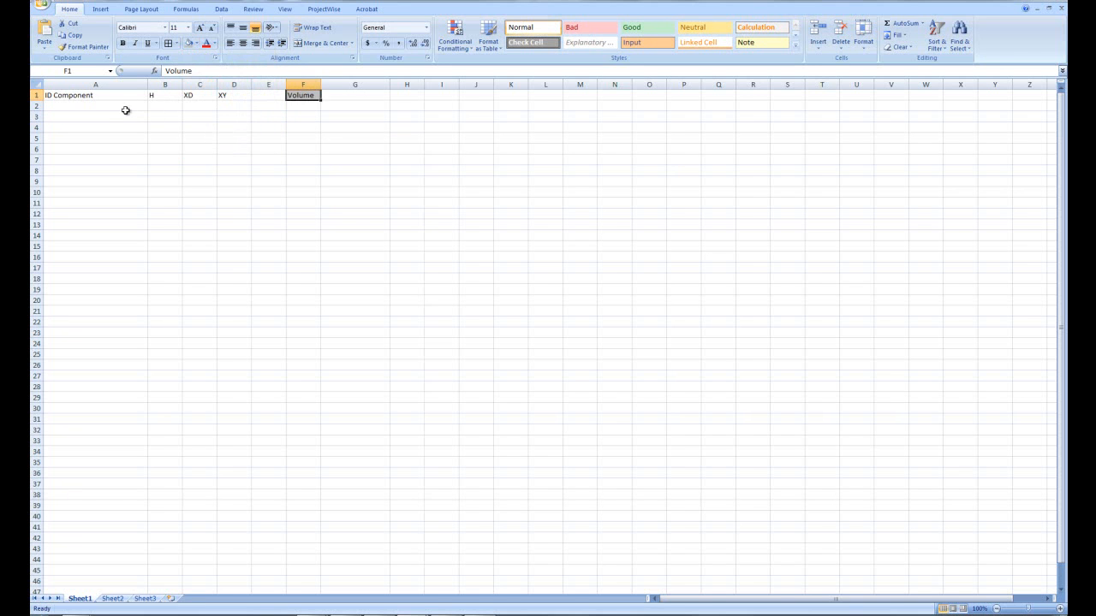
left_click(129, 97)
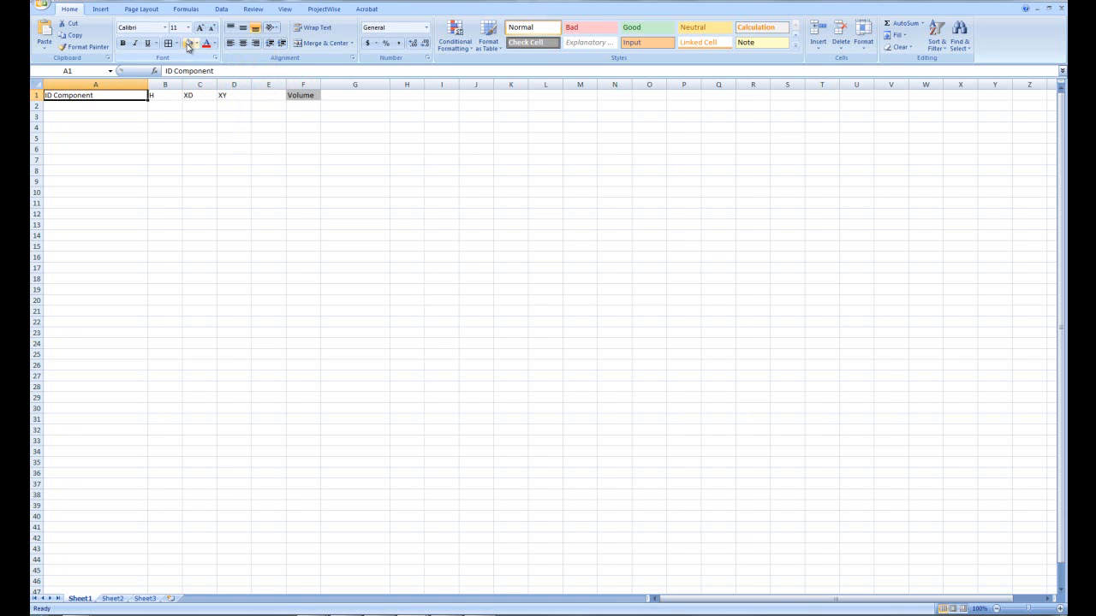
left_click(188, 44)
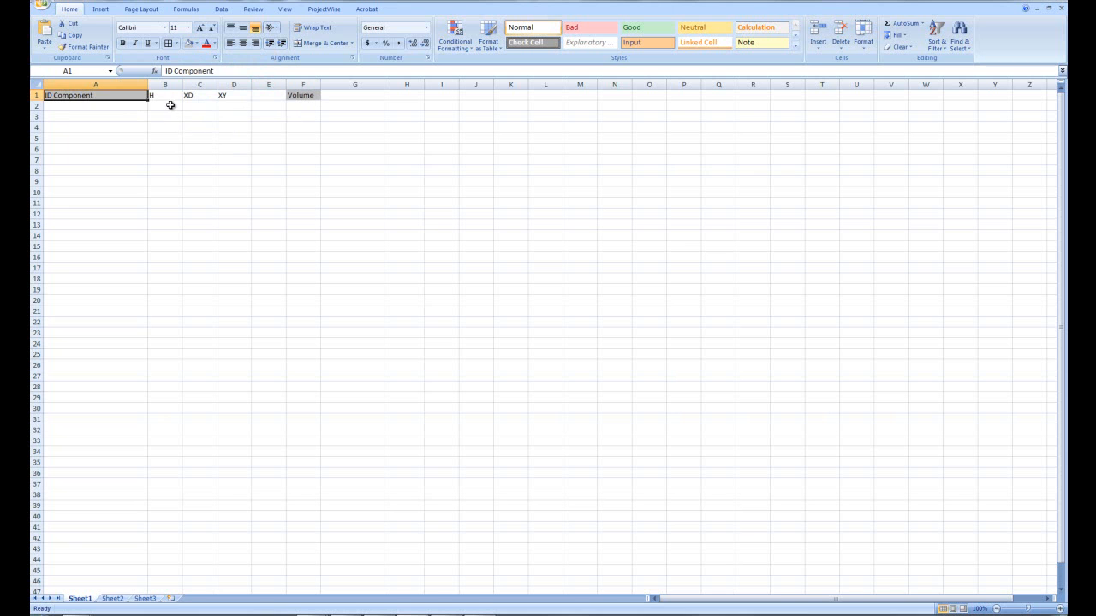
Step: Fill the H, XD and XY header cells B1:D1 with light olive green
left_click_drag(171, 96, 233, 96)
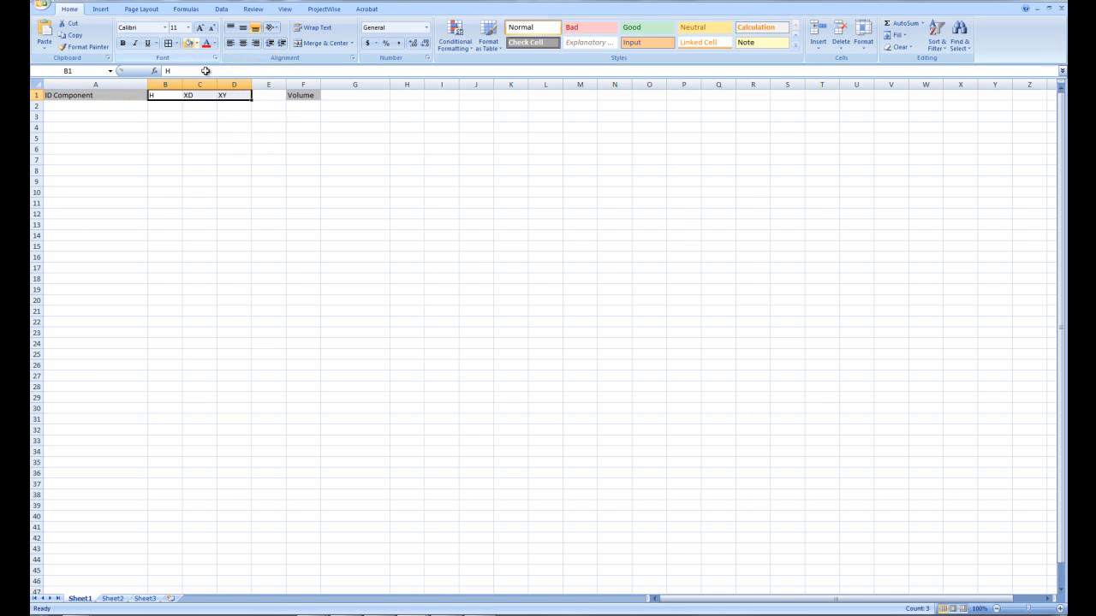
left_click(197, 43)
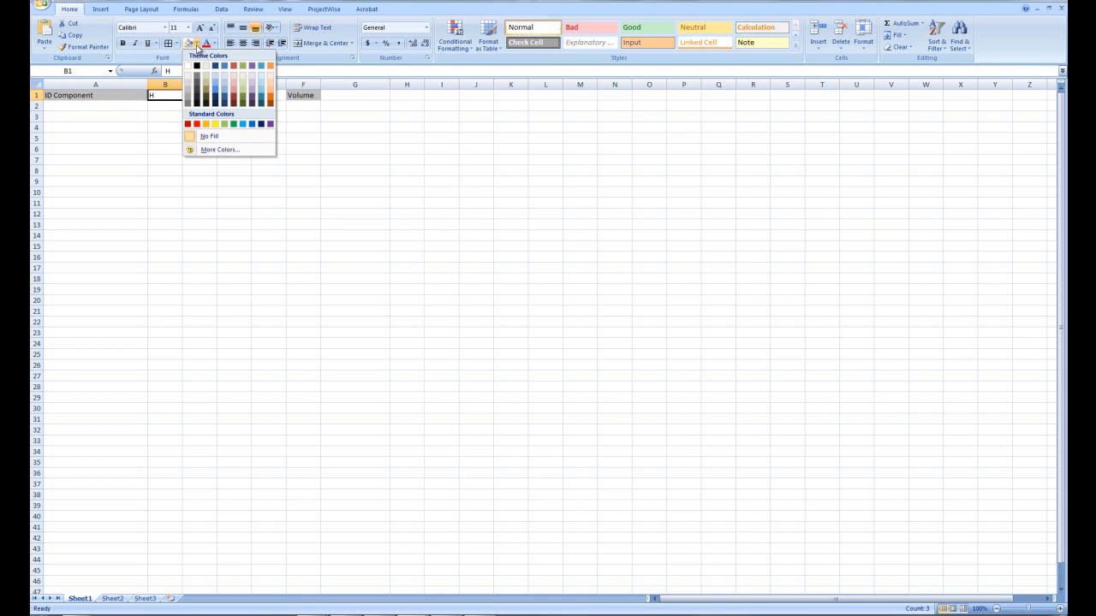
left_click(245, 92)
left_click(190, 147)
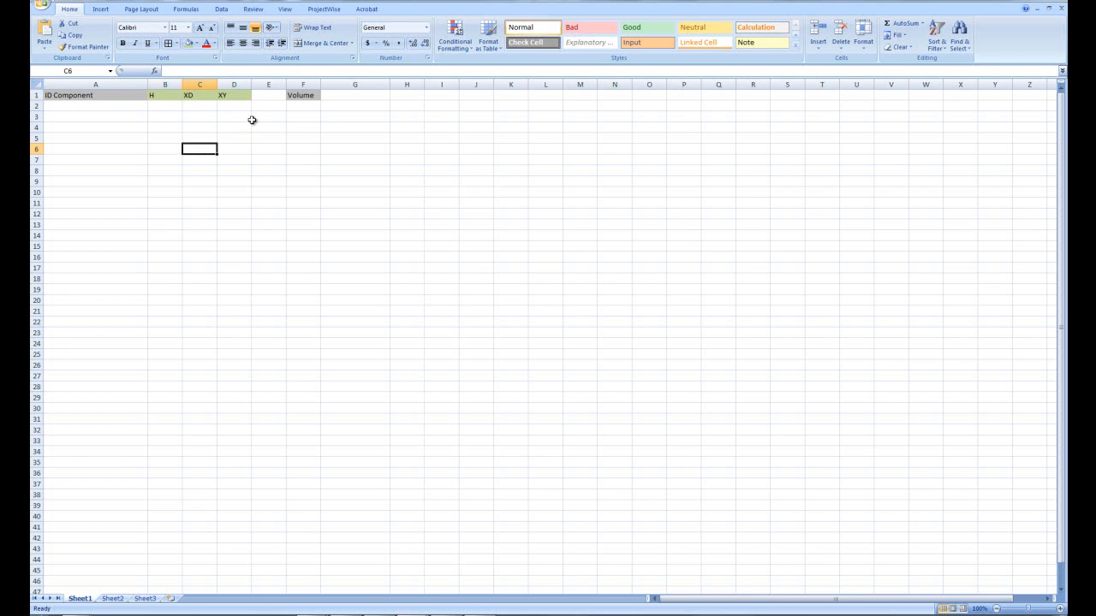
Step: Narrow column G, widen column H to about twice the default width, and enter the header ID Component in cell H1
left_click_drag(390, 84, 423, 84)
left_click(398, 94)
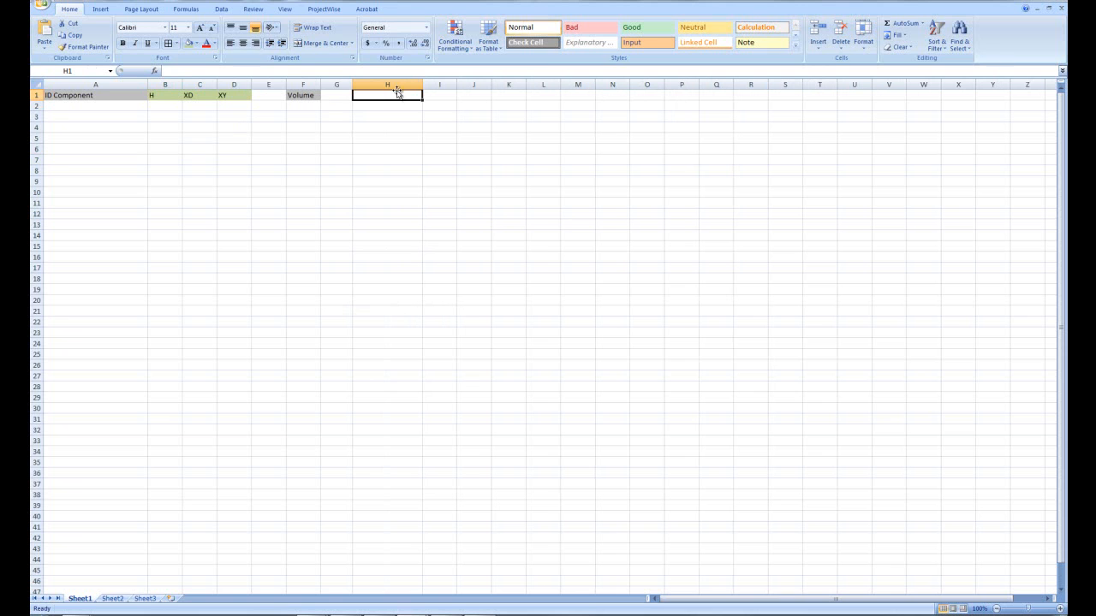
type("ID Component")
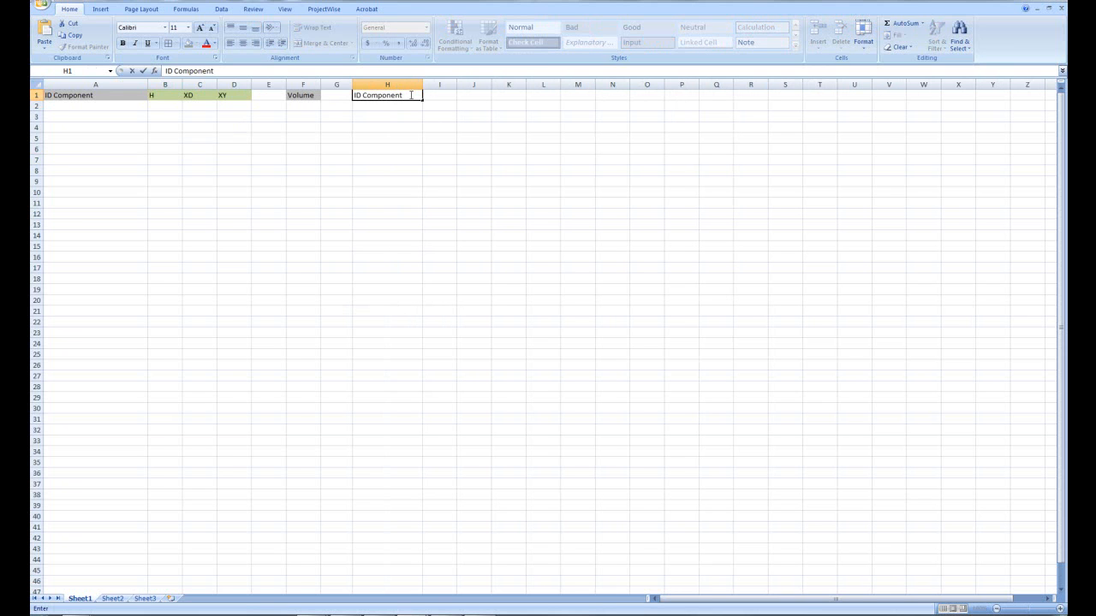
Step: Enter the headers H2, XD2 and XY2 in cells I1, J1 and K1
left_click(452, 96)
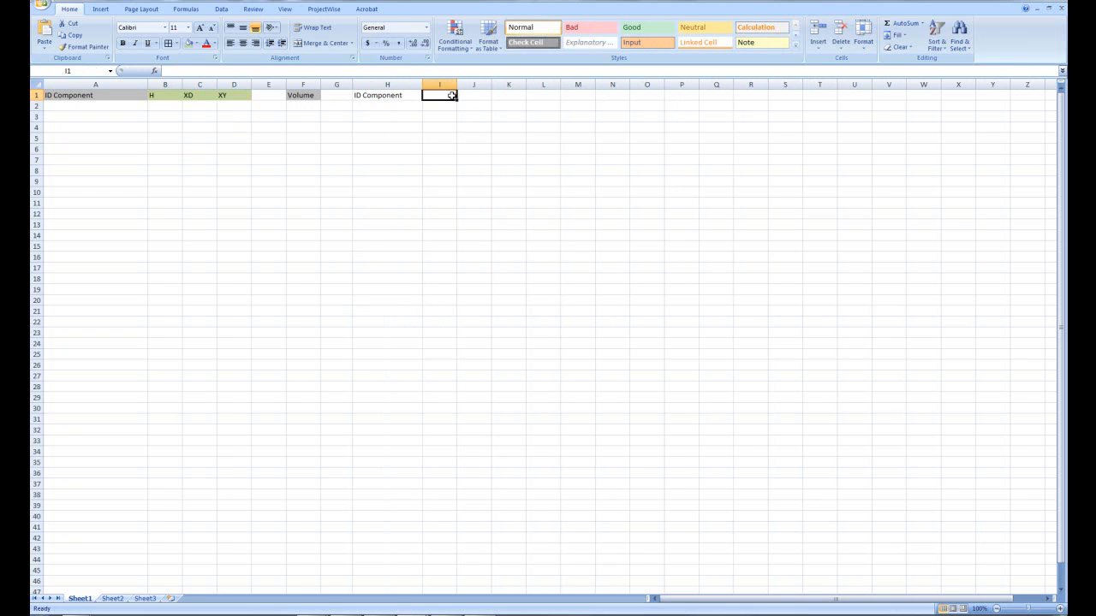
type("H")
key("Tab")
double_click(439, 95)
type("2")
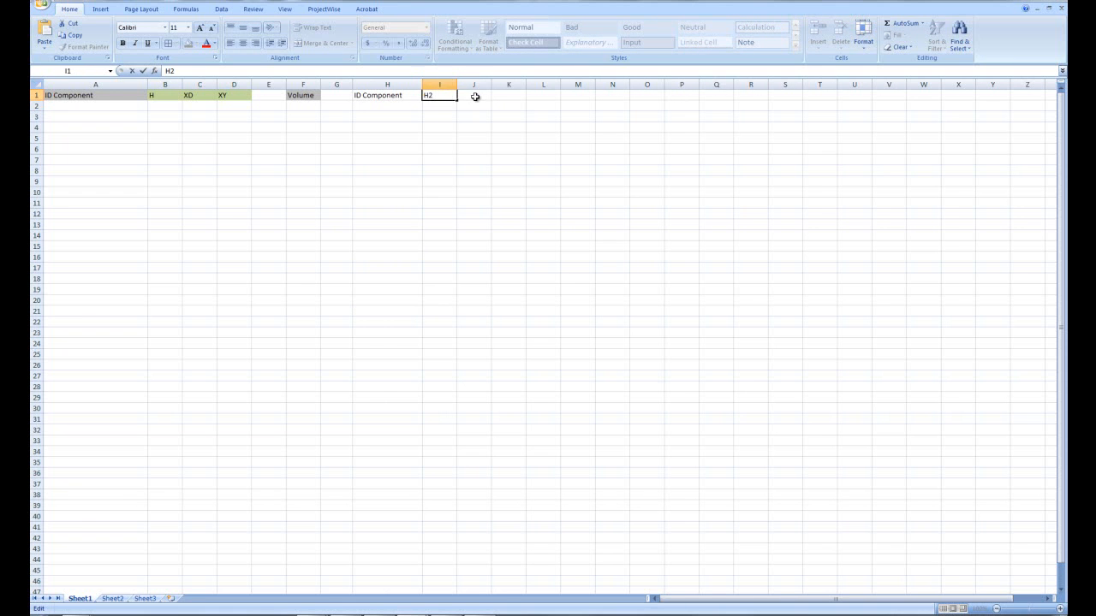
left_click(477, 96)
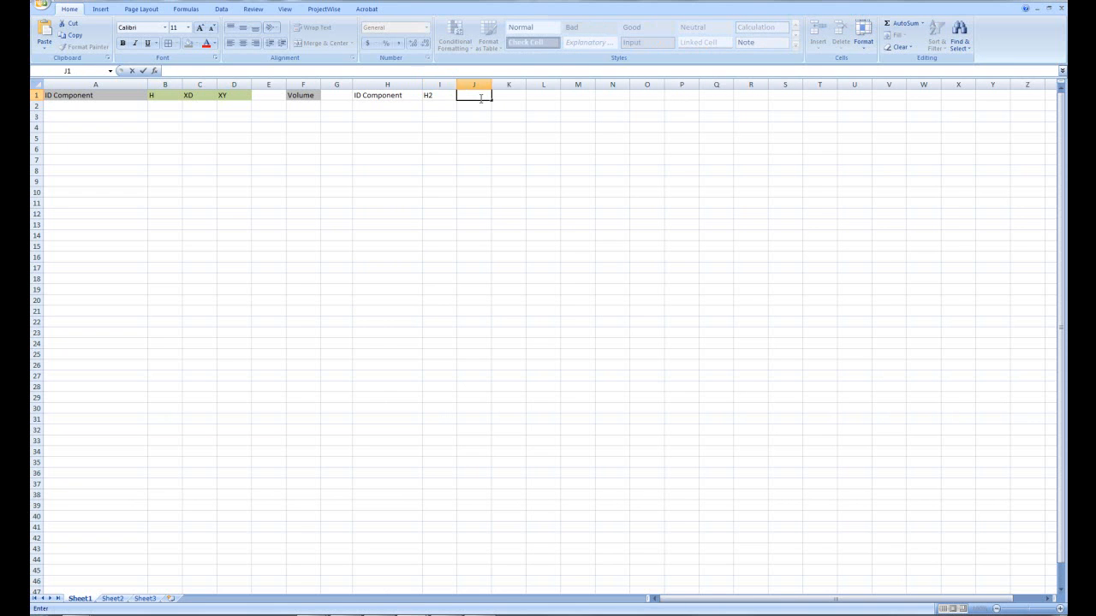
type("XD2")
left_click(505, 97)
type("XY2")
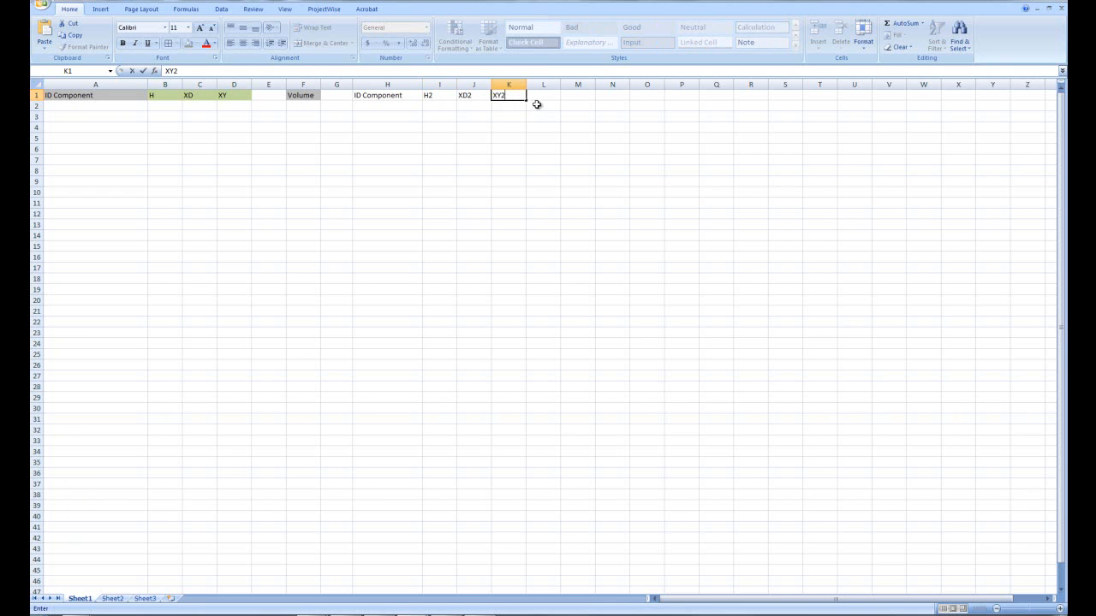
Step: Enter the header Volume2 in cell M1
left_click(576, 96)
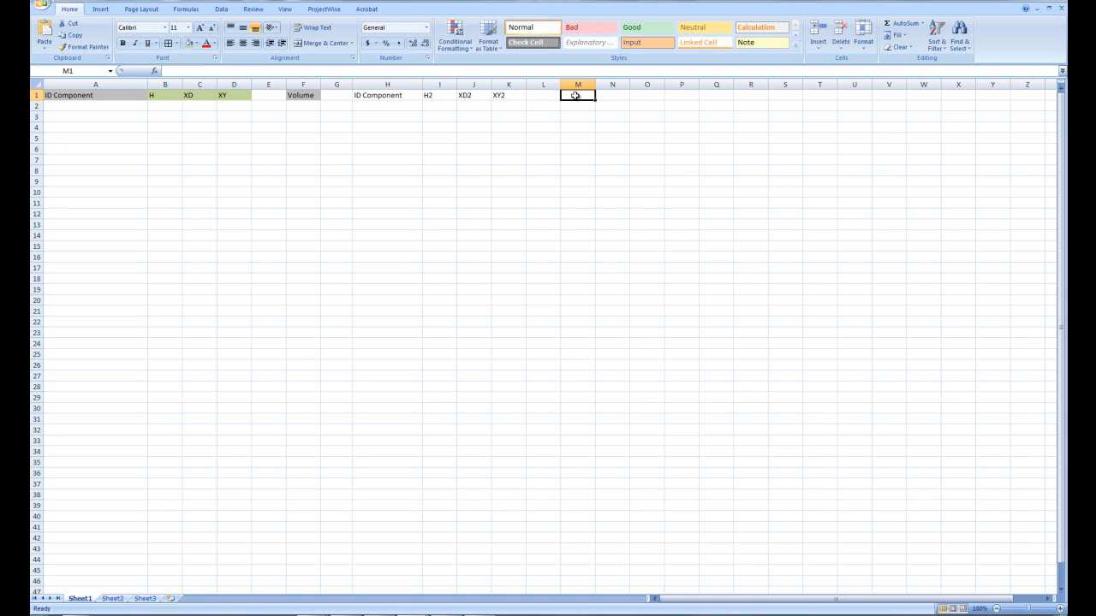
type("Volume2")
left_click(539, 139)
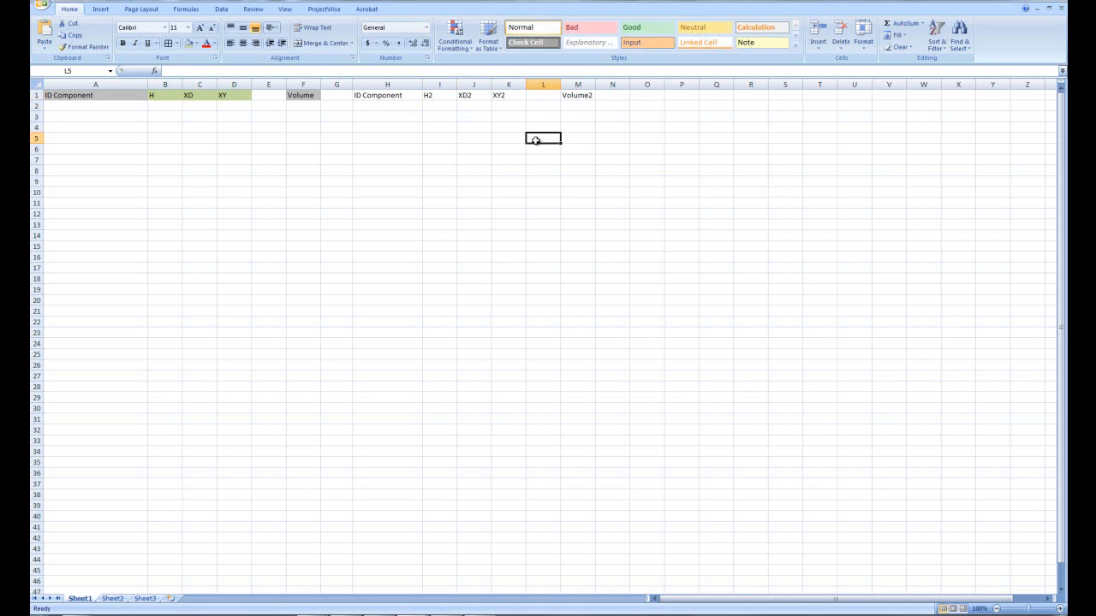
Step: Fill the H2, XD2 and XY2 header cells I1:K1 with the same light olive green
left_click(403, 96)
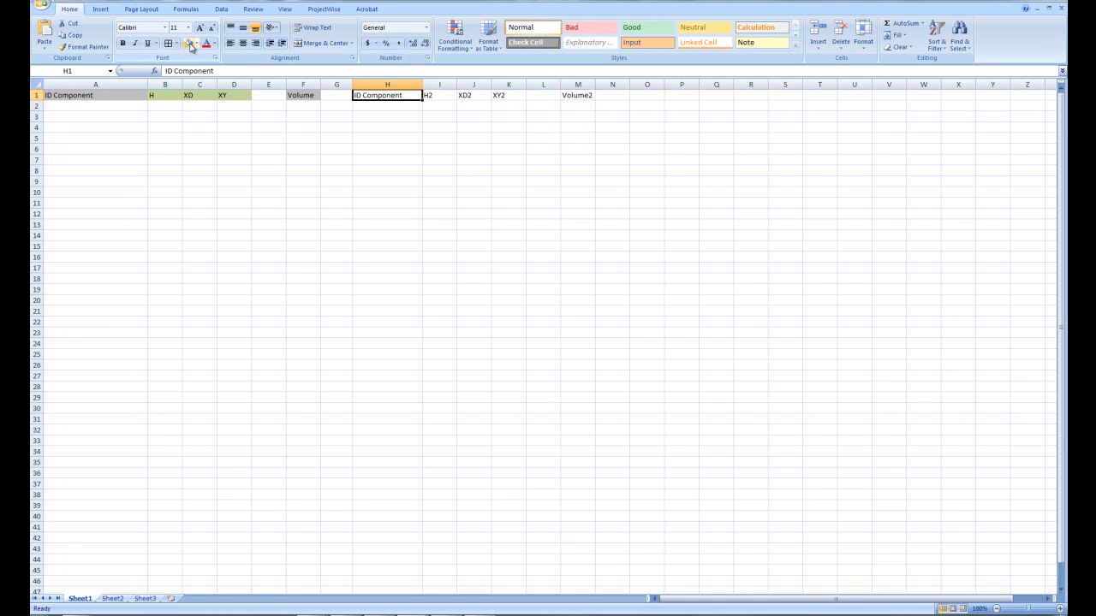
left_click_drag(428, 95, 494, 96)
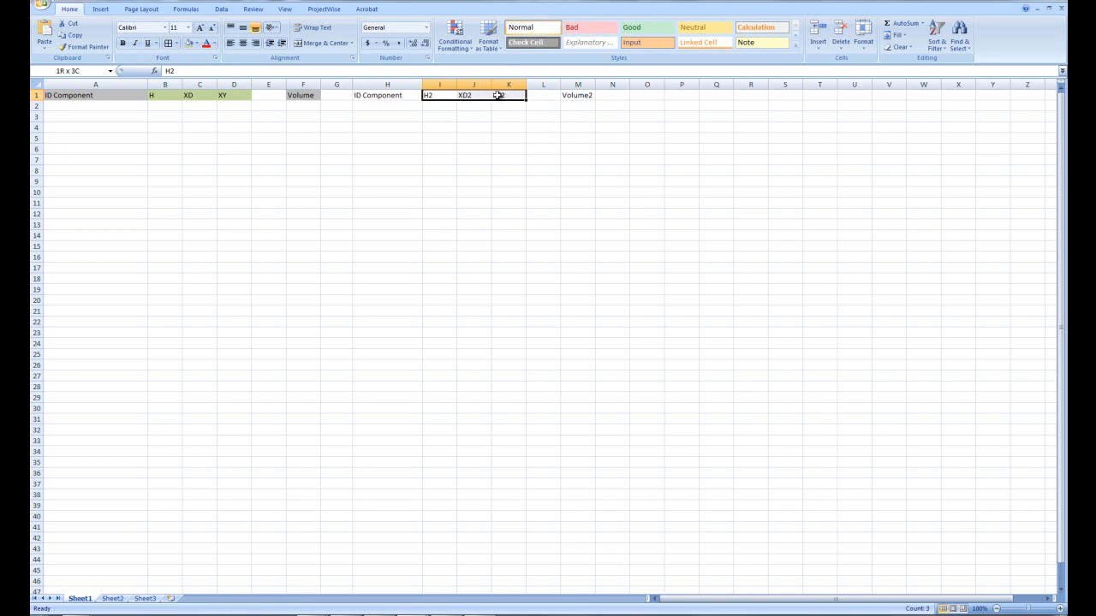
left_click(189, 43)
Step: Apply the grey header fill to the ID Component cell H1 and the Volume2 cell M1
left_click(404, 95)
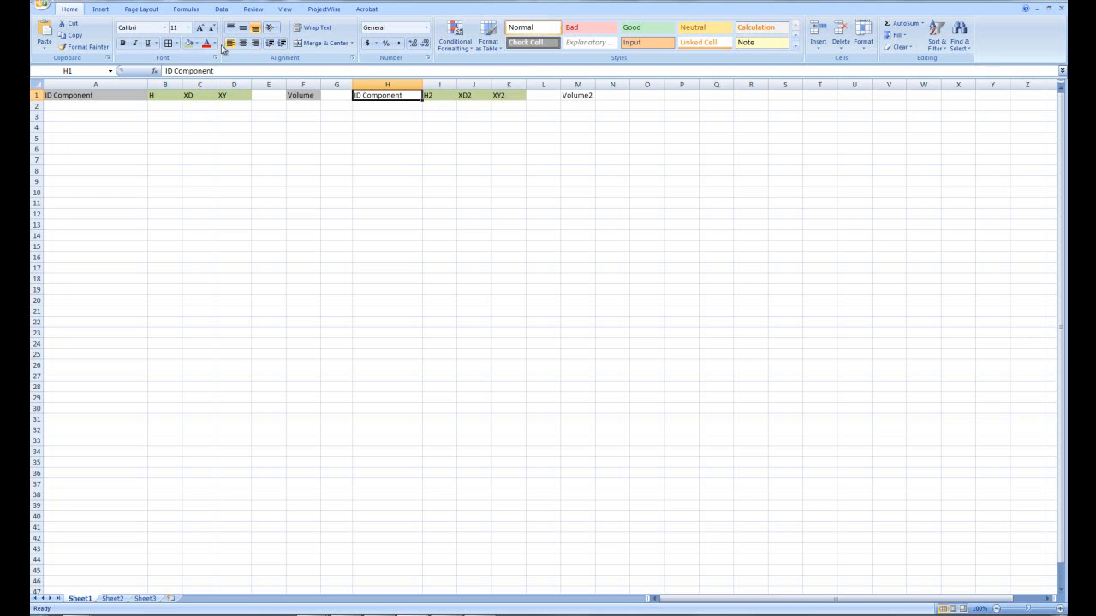
left_click(196, 43)
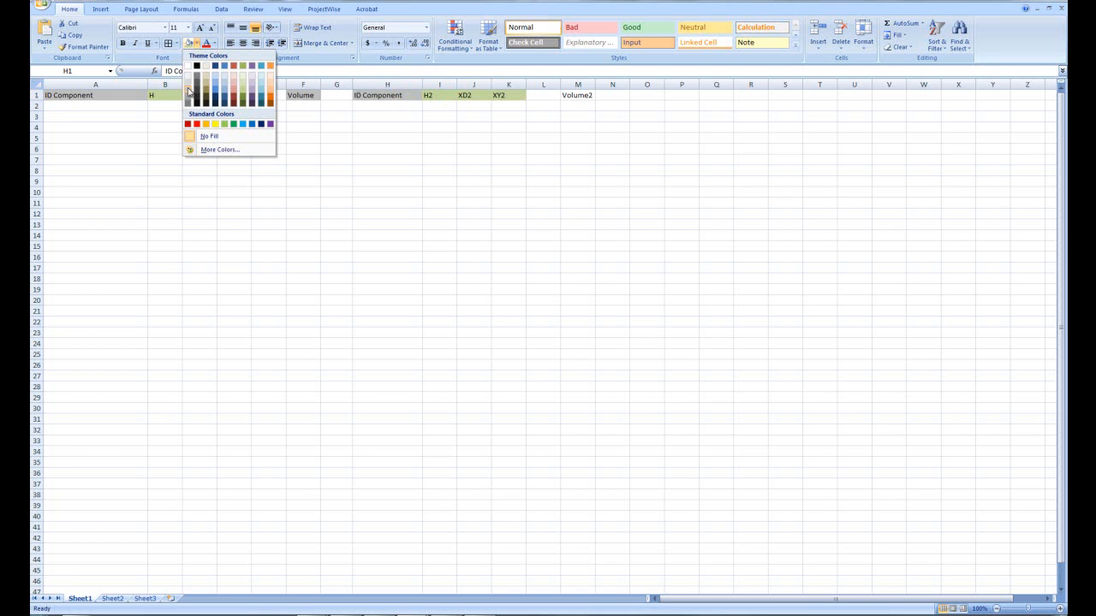
left_click(189, 91)
left_click(577, 95)
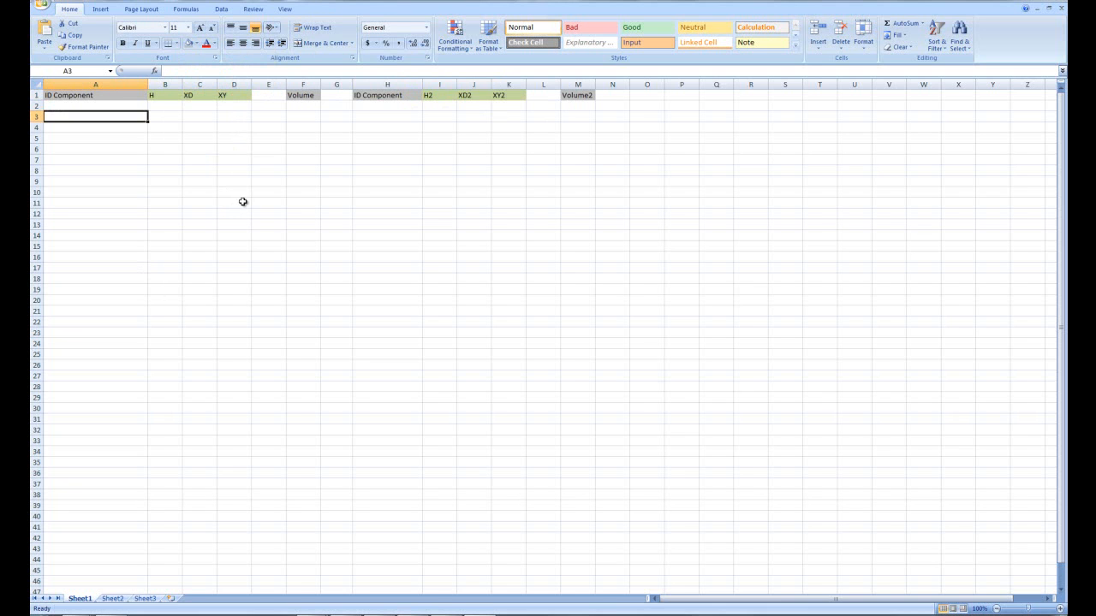
Step: Close the Data workbook and Excel, and switch back to the column model in GenerativeComponents
left_click(1062, 9)
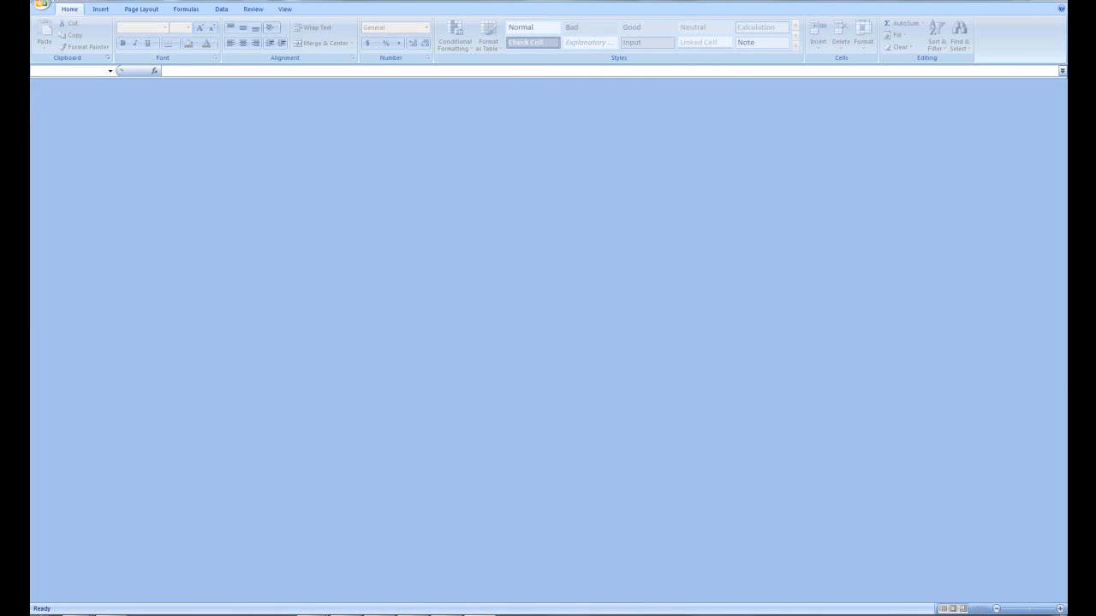
left_click(1014, 2)
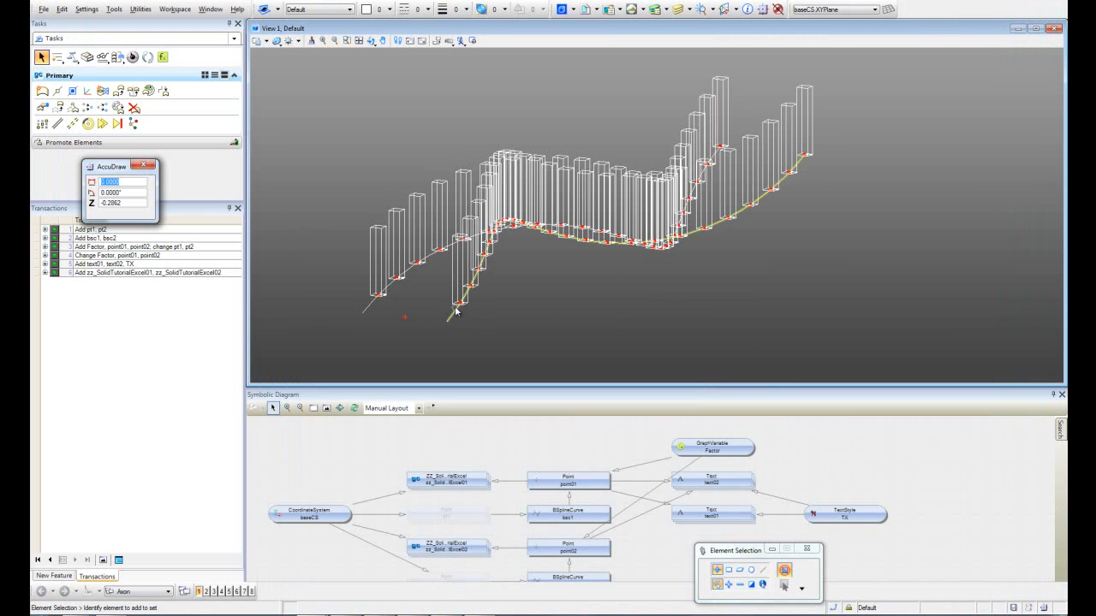
scroll(458, 309, "up", 3)
scroll(480, 305, "up", 2)
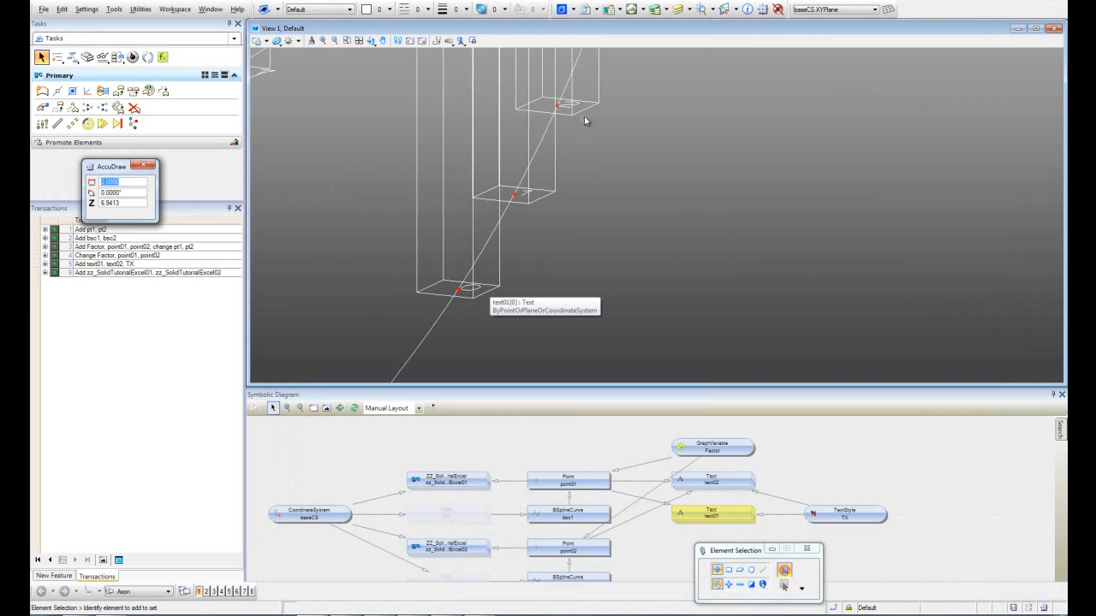
scroll(472, 306, "down", 4)
middle_click_drag(472, 287, 453, 321)
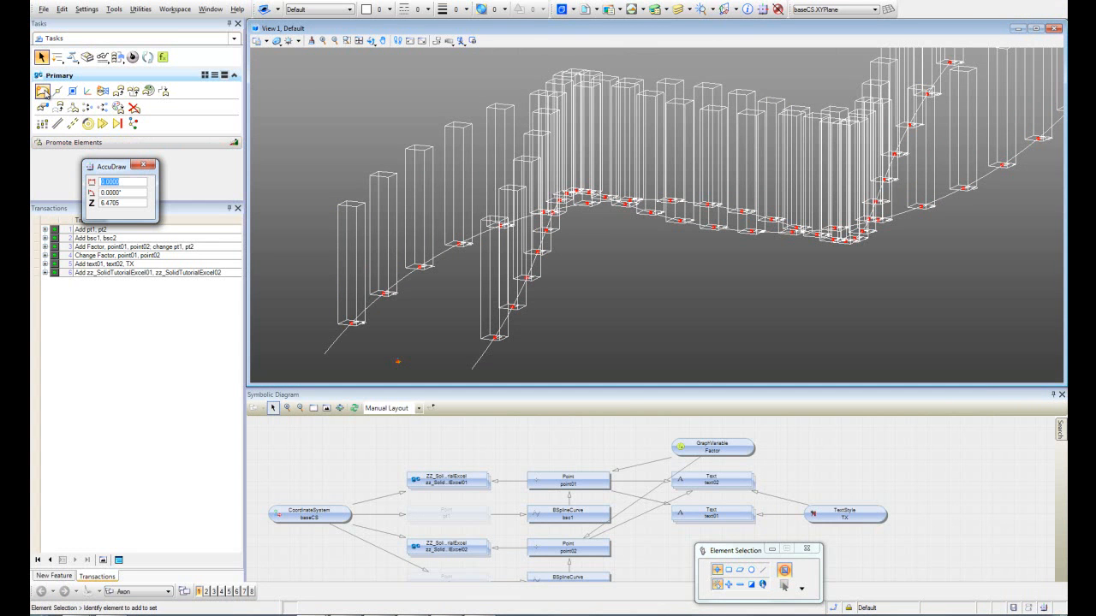
Step: Start a new ExcelRange feature using the WriteValue update method
left_click(41, 90)
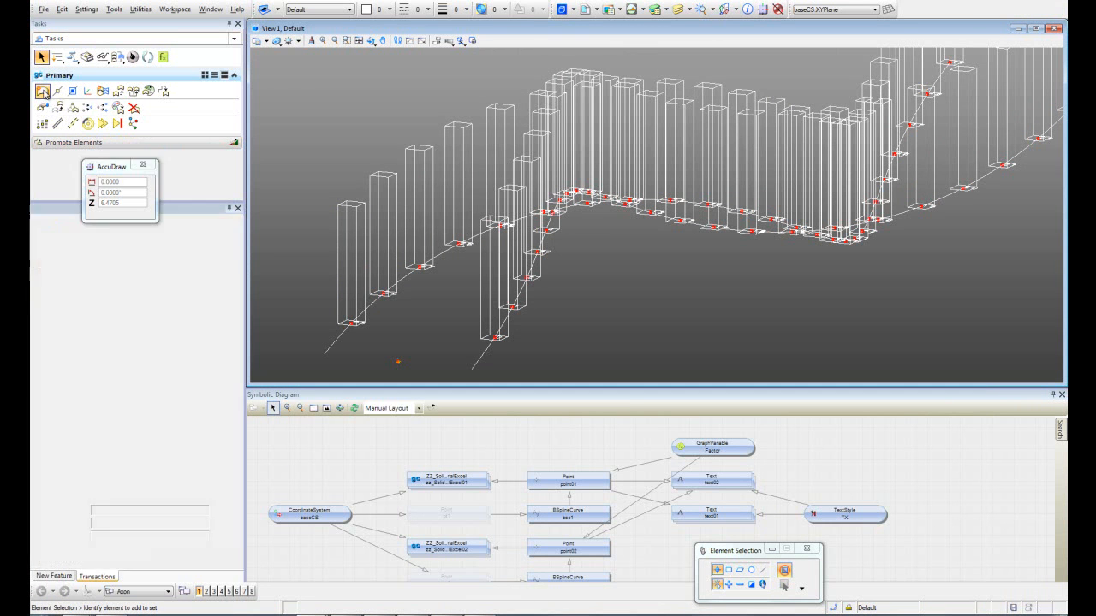
left_click_drag(238, 251, 242, 293)
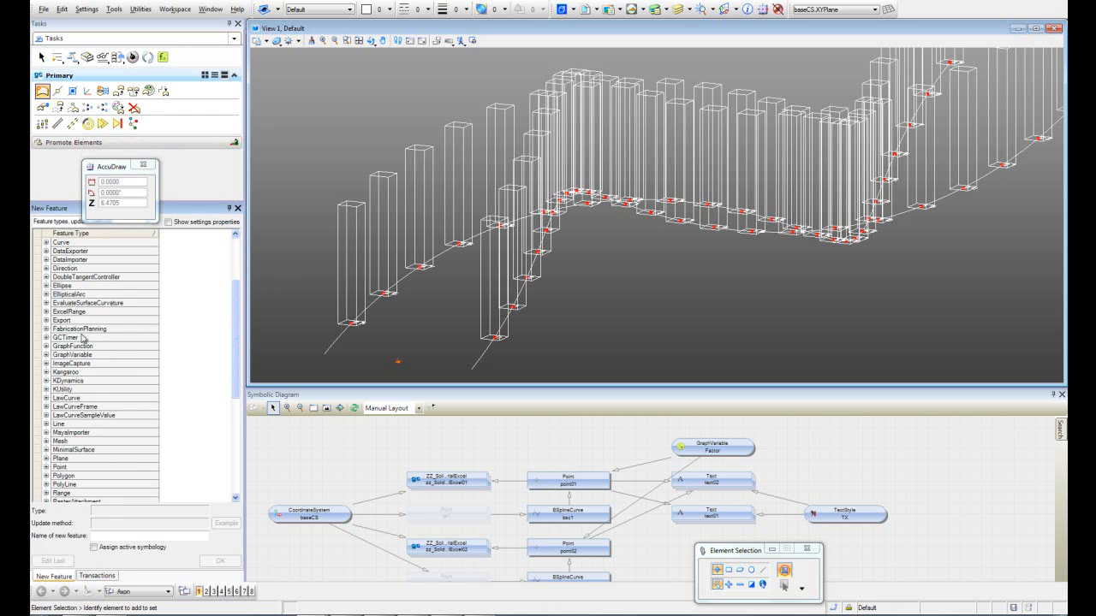
left_click(46, 313)
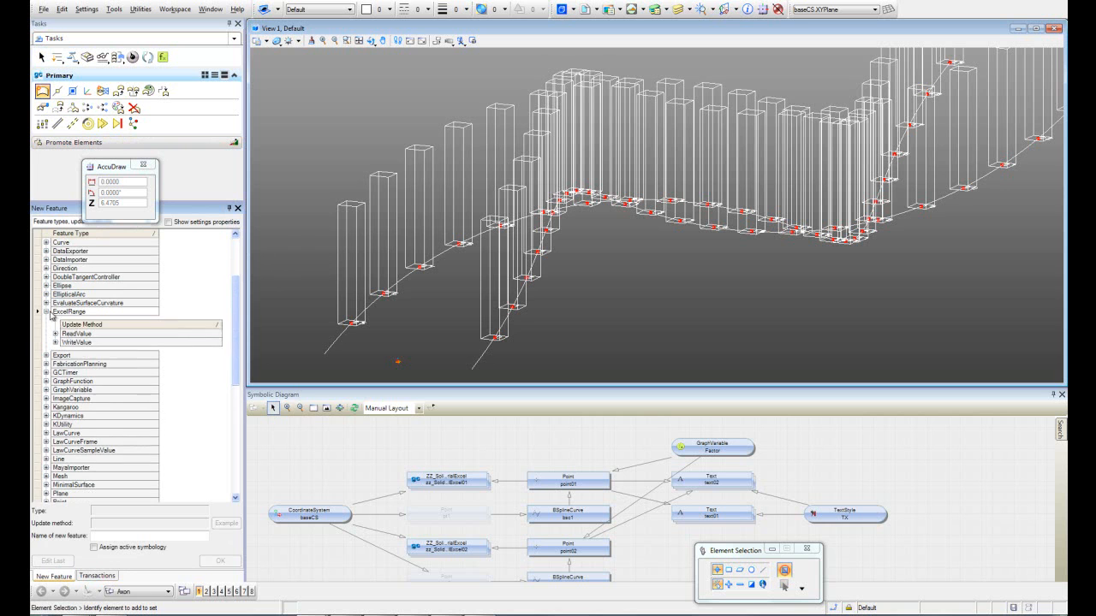
double_click(64, 343)
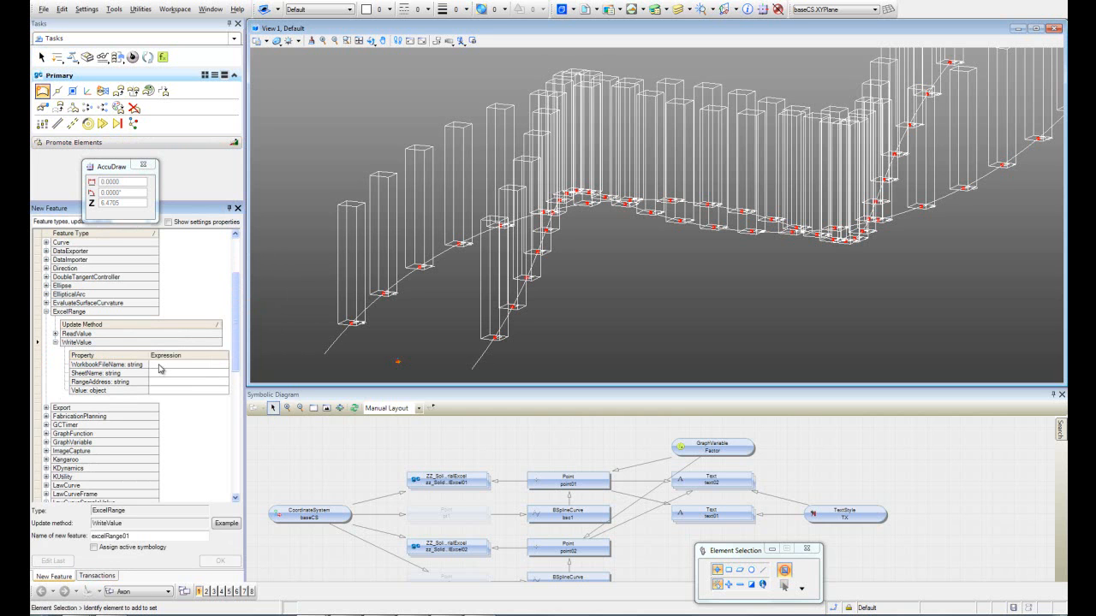
Step: Begin the WorkbookFileName expression in the Script Editor with an enlarged font, entering '.\\Data.xlsx without the closing quote
left_click(158, 367)
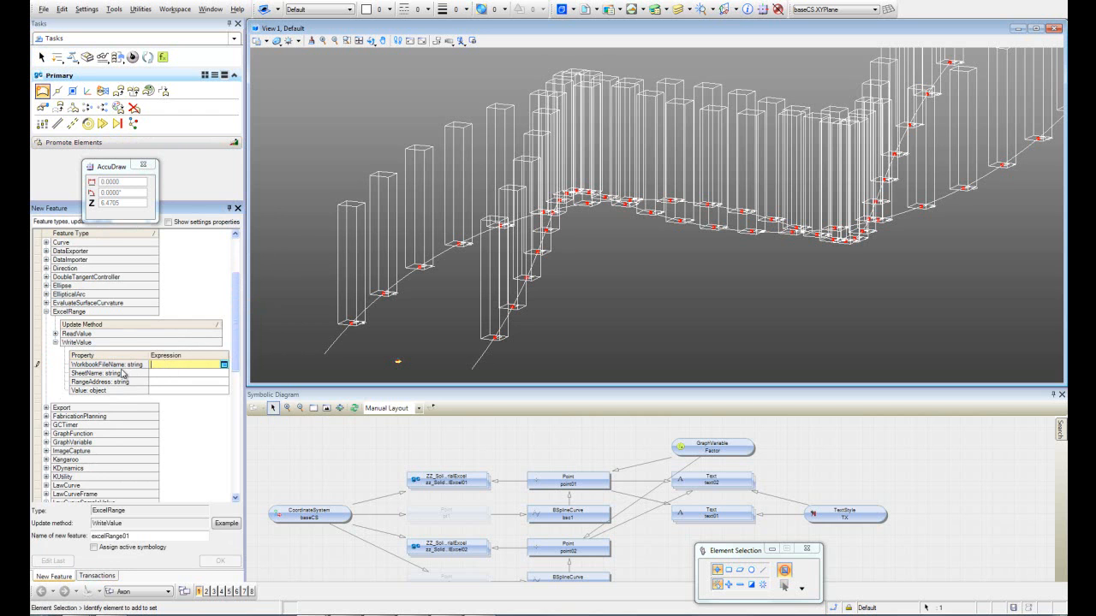
left_click(224, 364)
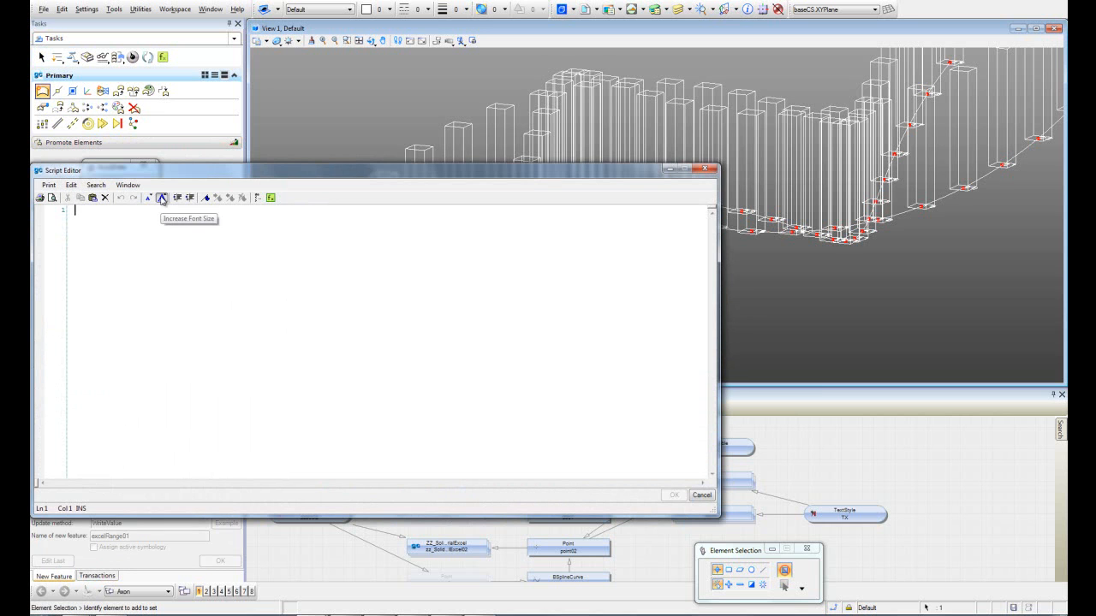
left_click(161, 199)
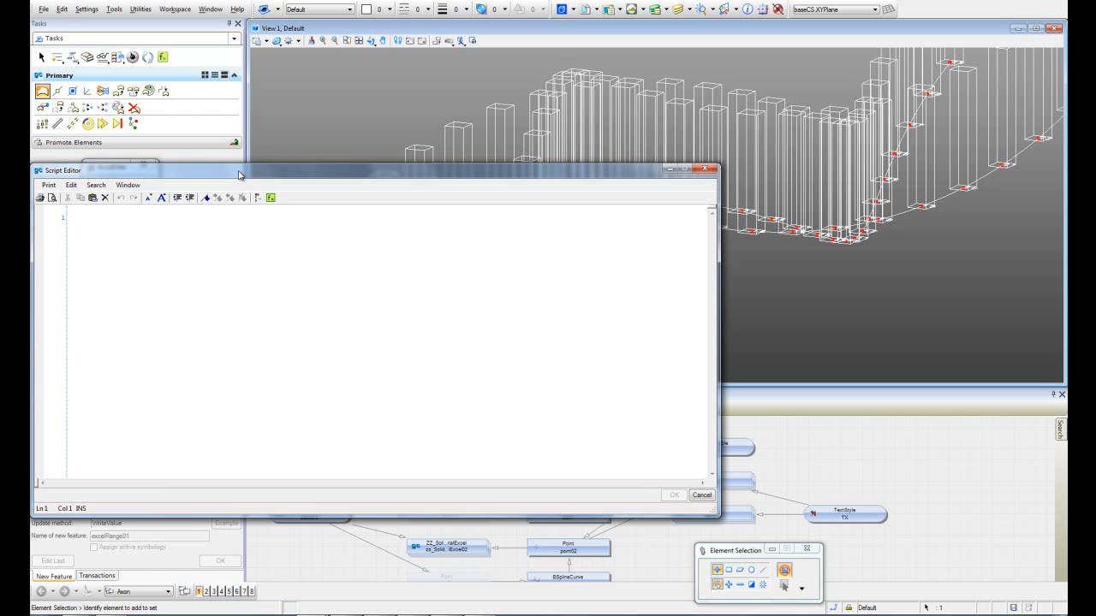
left_click_drag(240, 174, 475, 189)
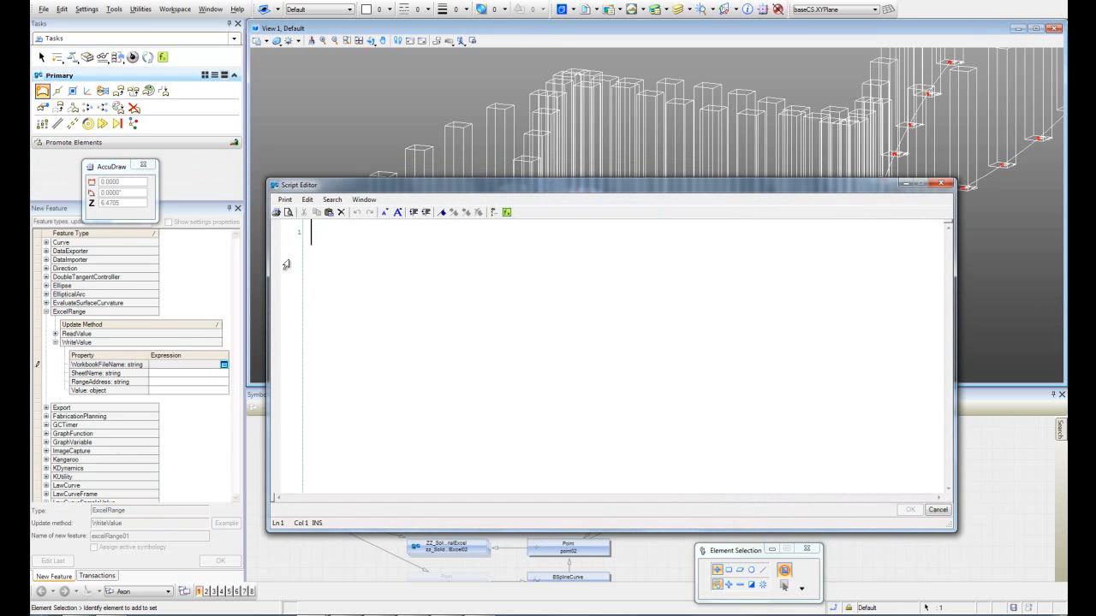
type("'.\\\\")
type("Data")
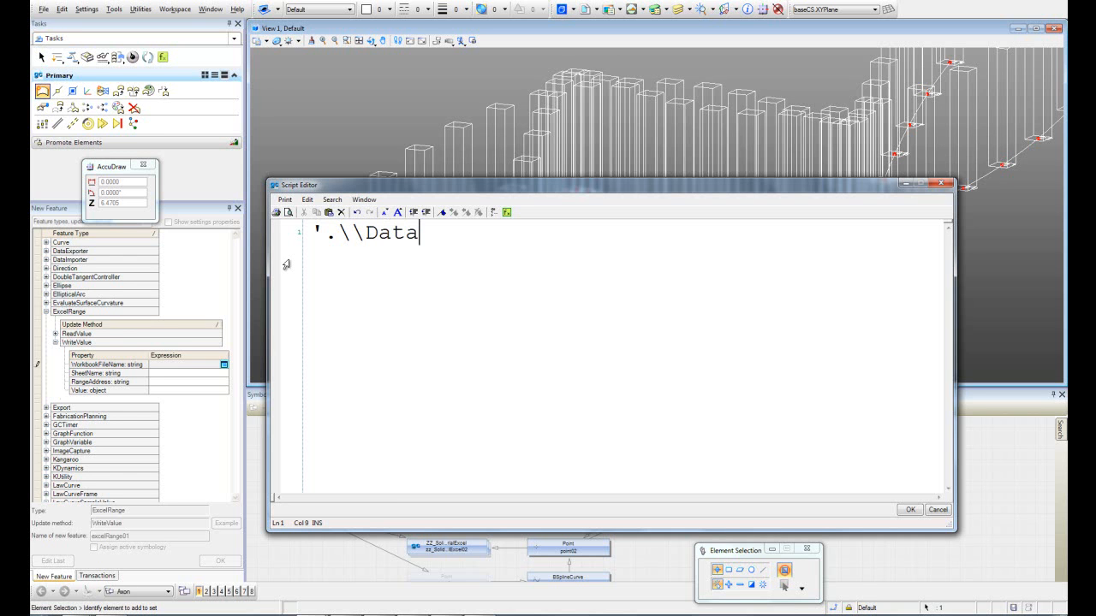
type(".xlsx")
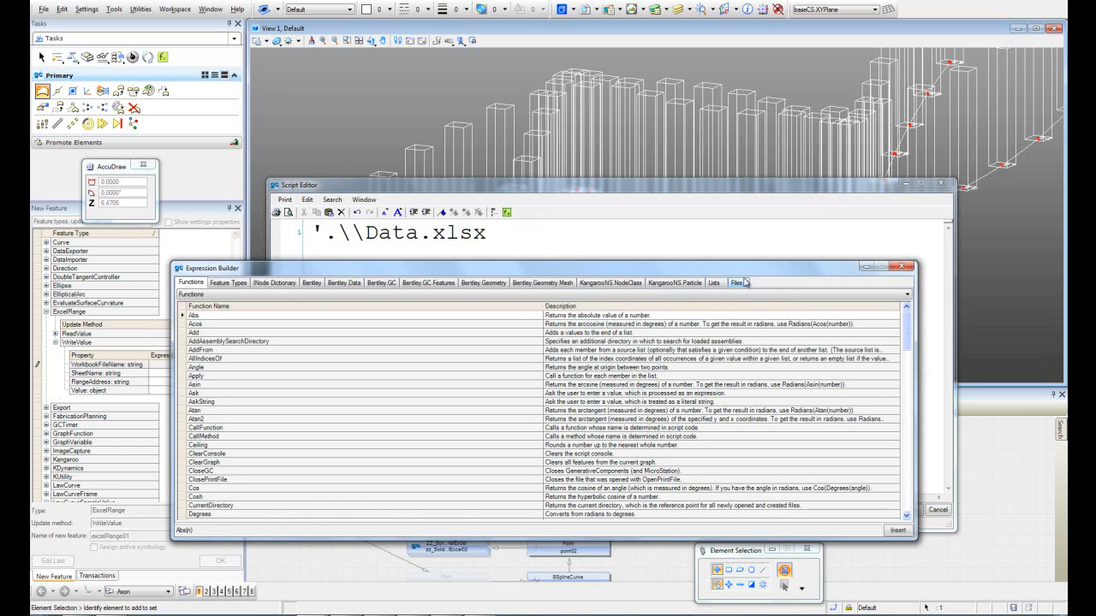
Step: Browse the Expression Builder's files on drive C: to the personal profile folder under Users
left_click(737, 285)
left_click_drag(692, 263, 560, 175)
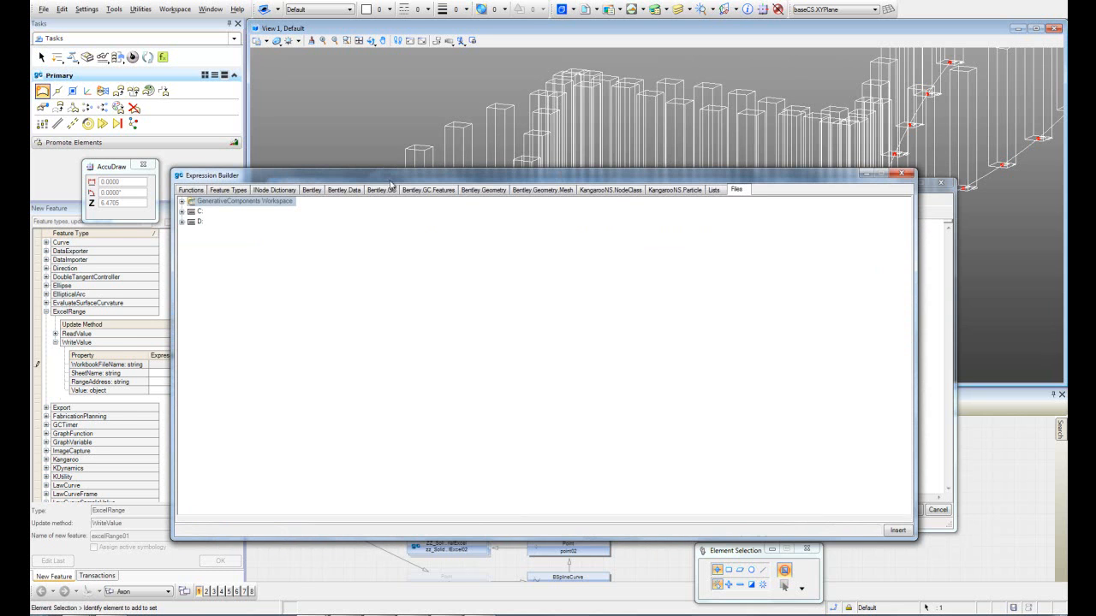
left_click(181, 212)
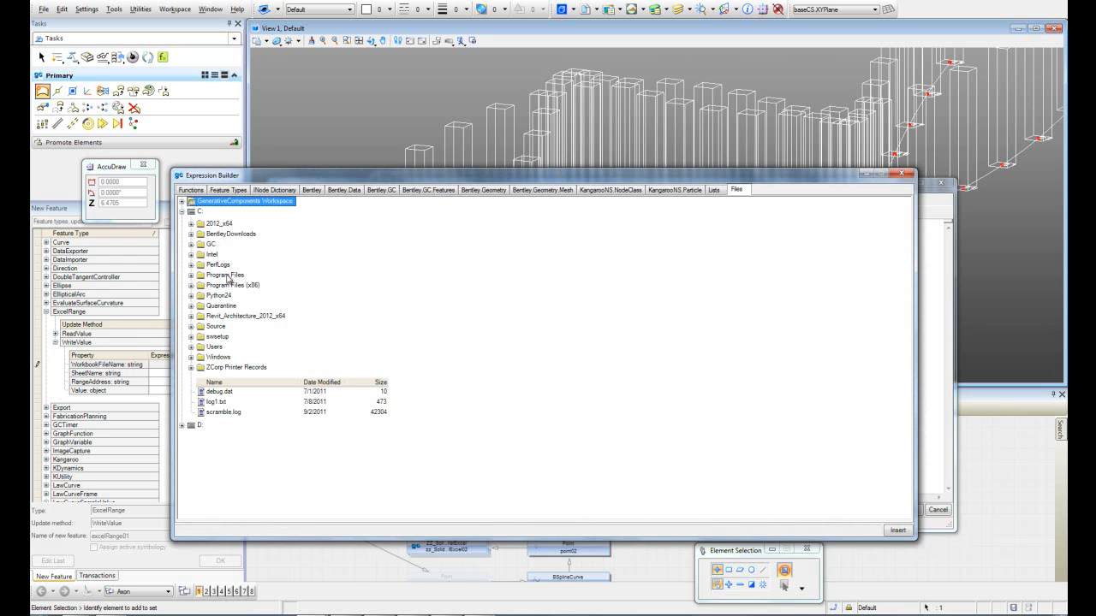
left_click(216, 346)
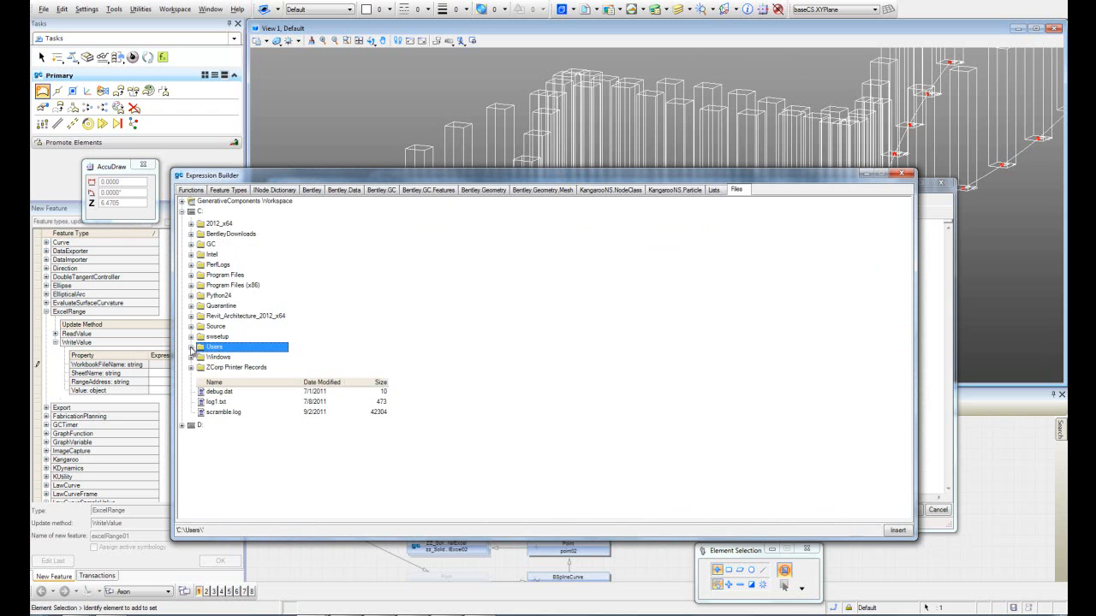
left_click(192, 347)
left_click(230, 369)
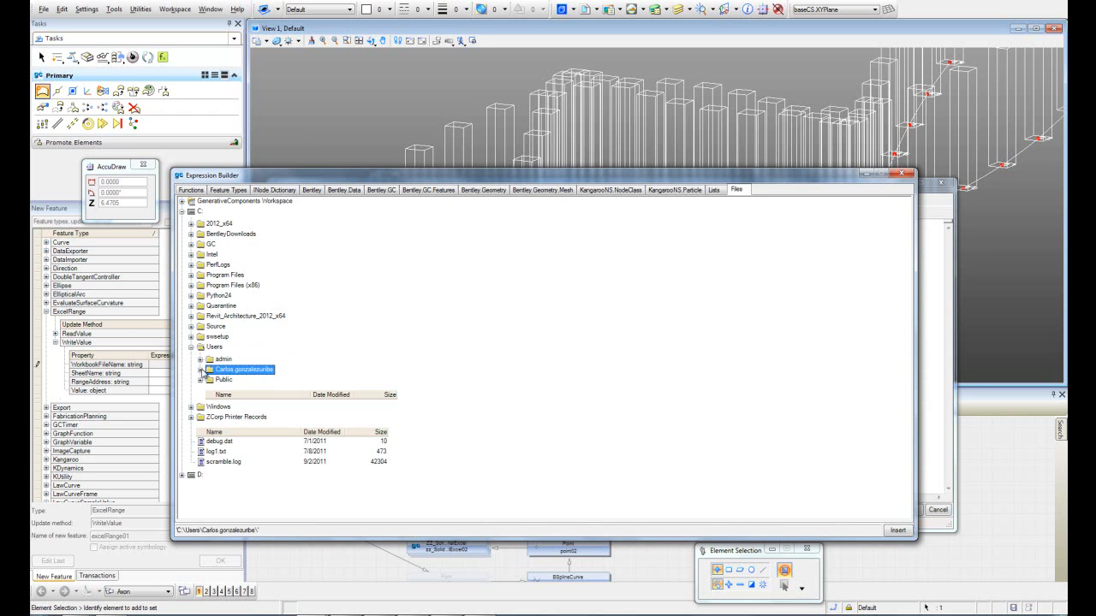
left_click(201, 370)
scroll(257, 351, "down", 5)
scroll(253, 345, "down", 5)
scroll(250, 344, "up", 3)
scroll(249, 344, "up", 2)
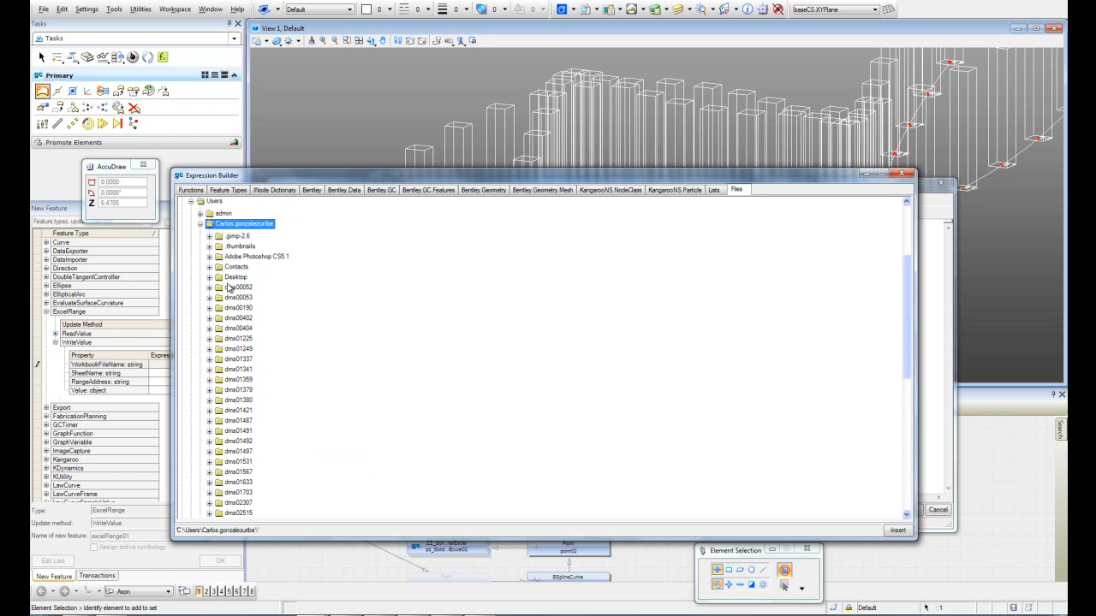
Step: Choose Data.xlsx in the Desktop folder GCEXcelTutorial and insert its path into the script
left_click(209, 276)
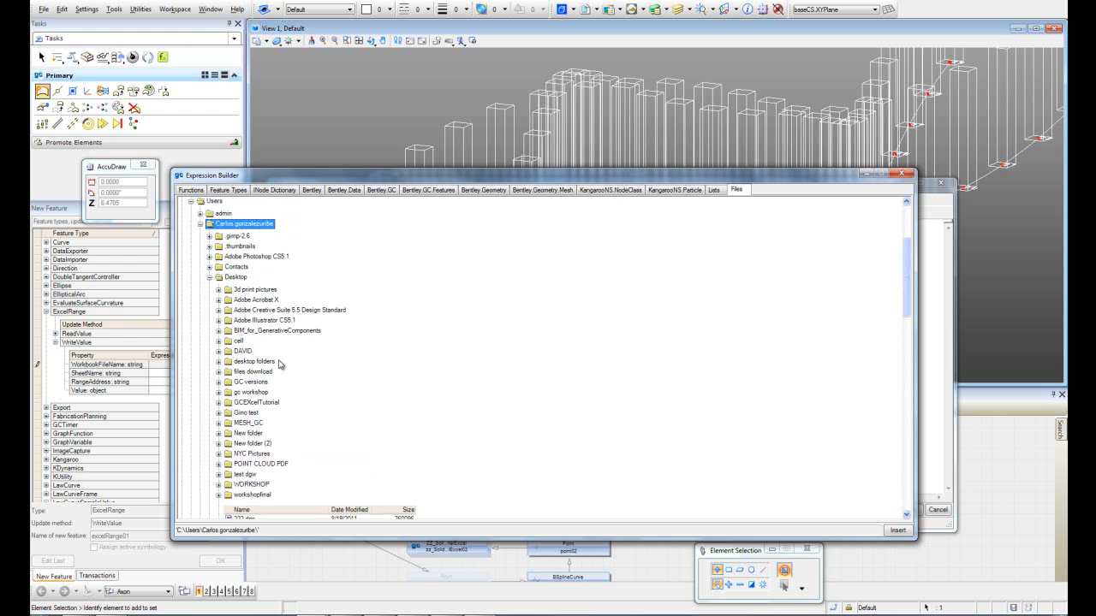
left_click(266, 402)
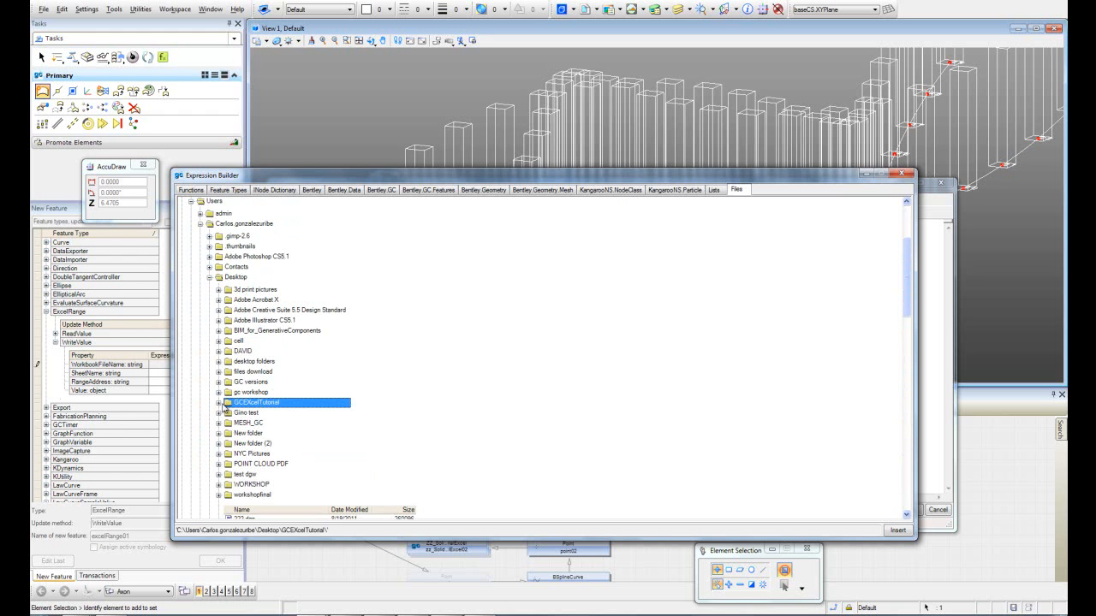
left_click(219, 403)
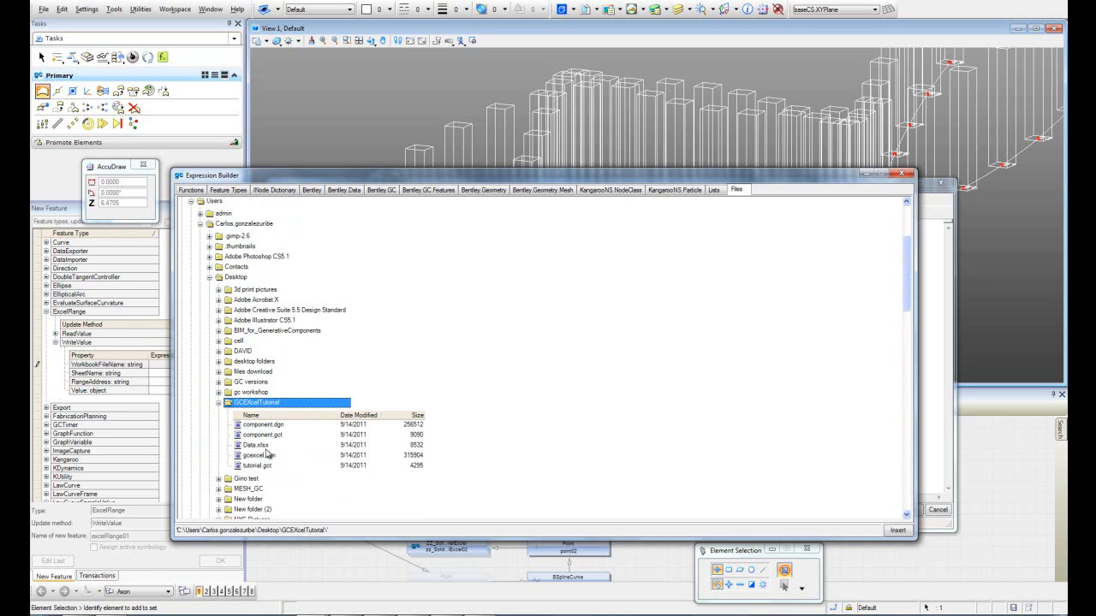
left_click(261, 446)
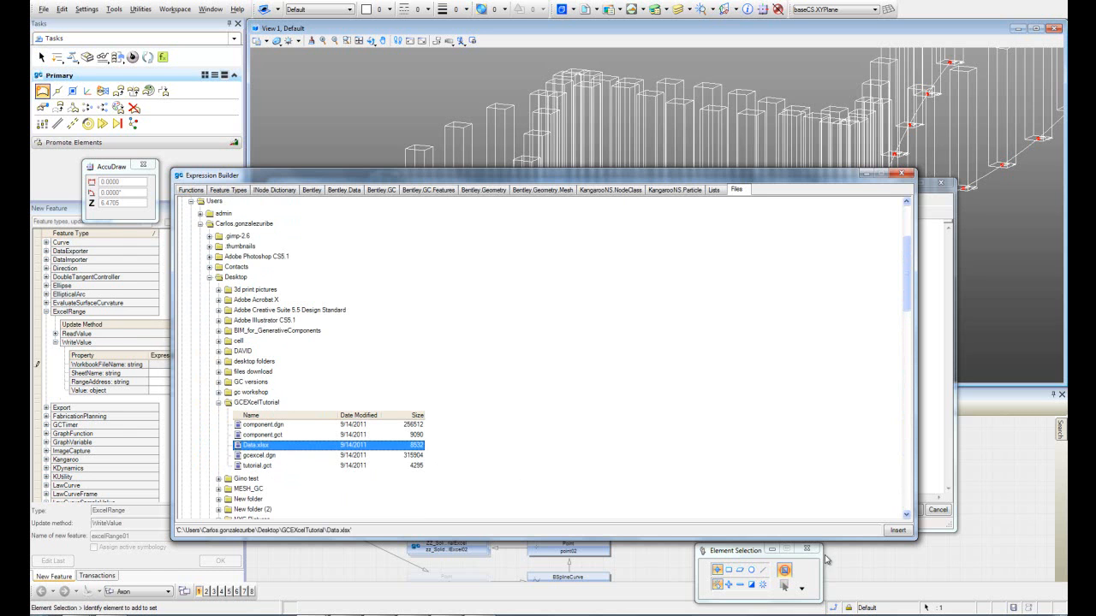
left_click(897, 531)
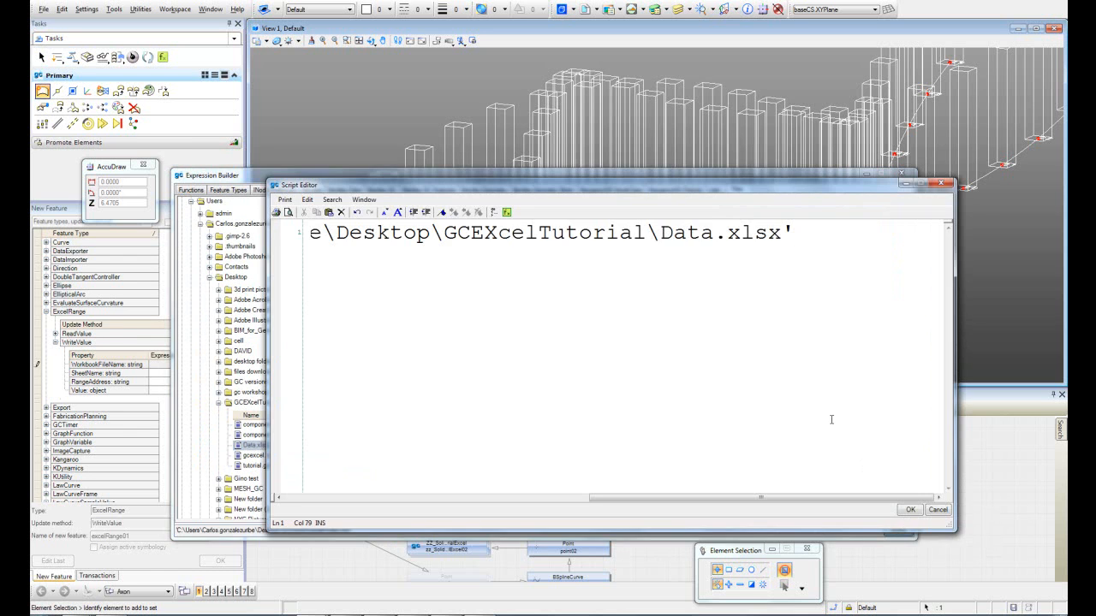
Step: Trim the script to '.\\Data.xlsx', accept it as the WorkbookFileName expression and close the Expression Builder
left_click_drag(658, 232, 366, 233)
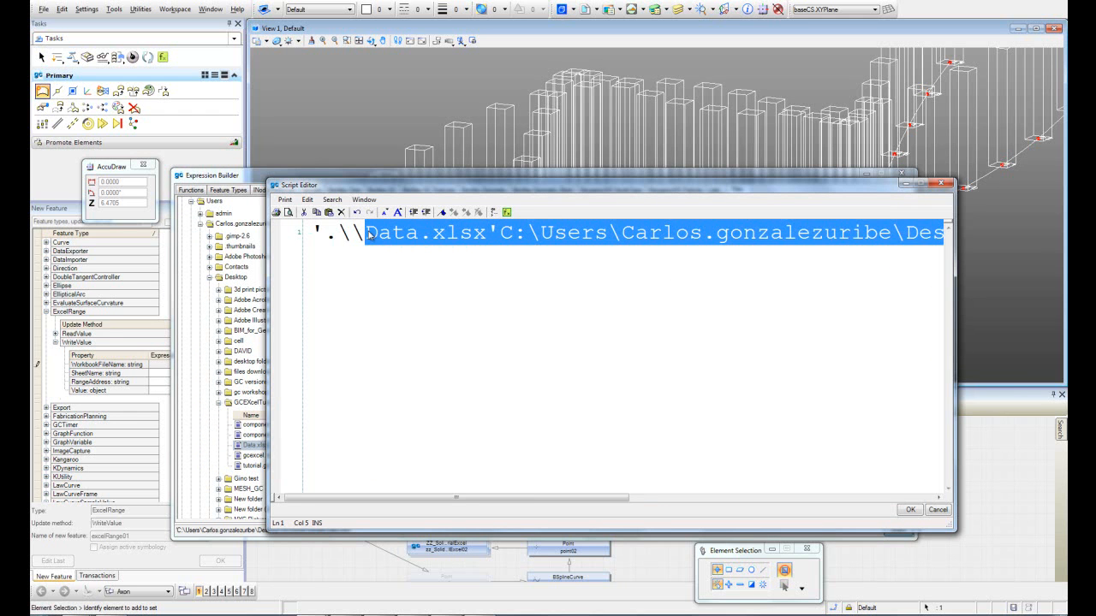
key("Delete")
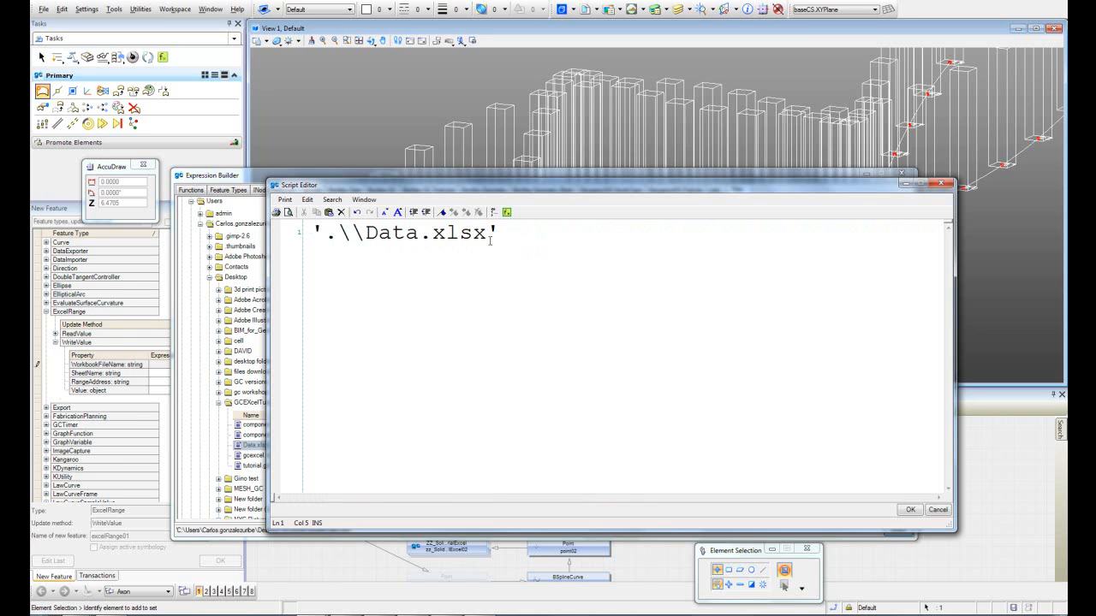
left_click(910, 511)
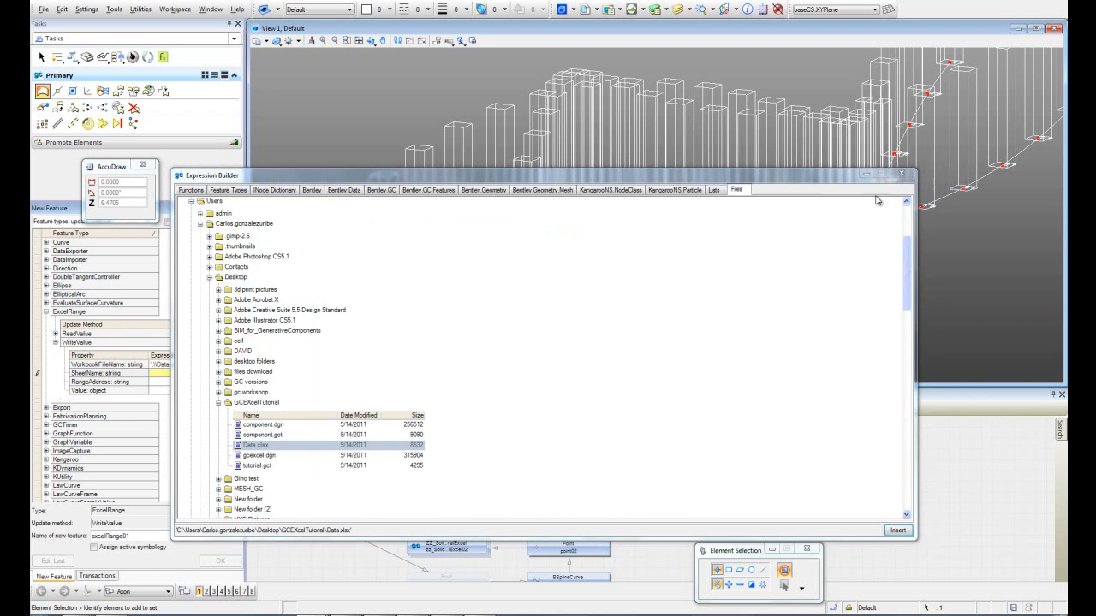
left_click(906, 176)
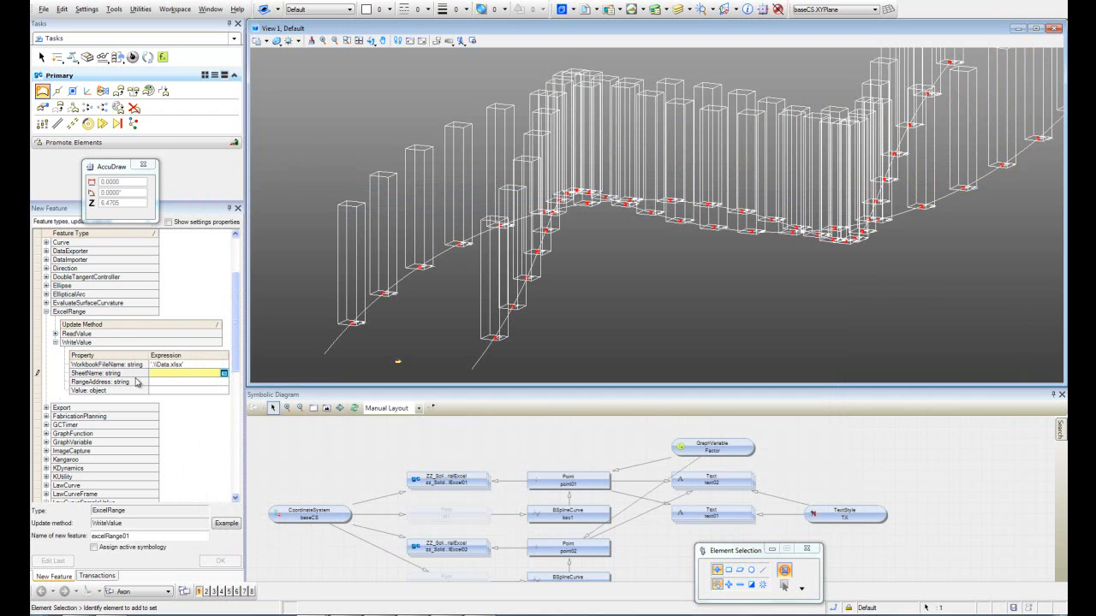
Step: Set the SheetName expression to 'Sheet1' and open the RangeAddress expression in the Script Editor
left_click(223, 374)
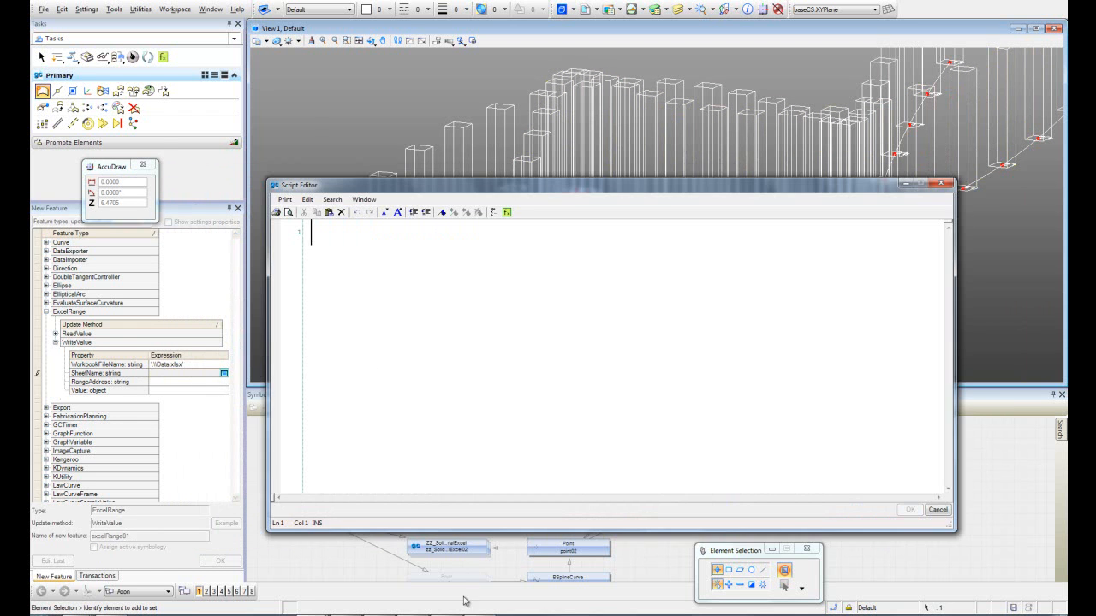
left_click(479, 613)
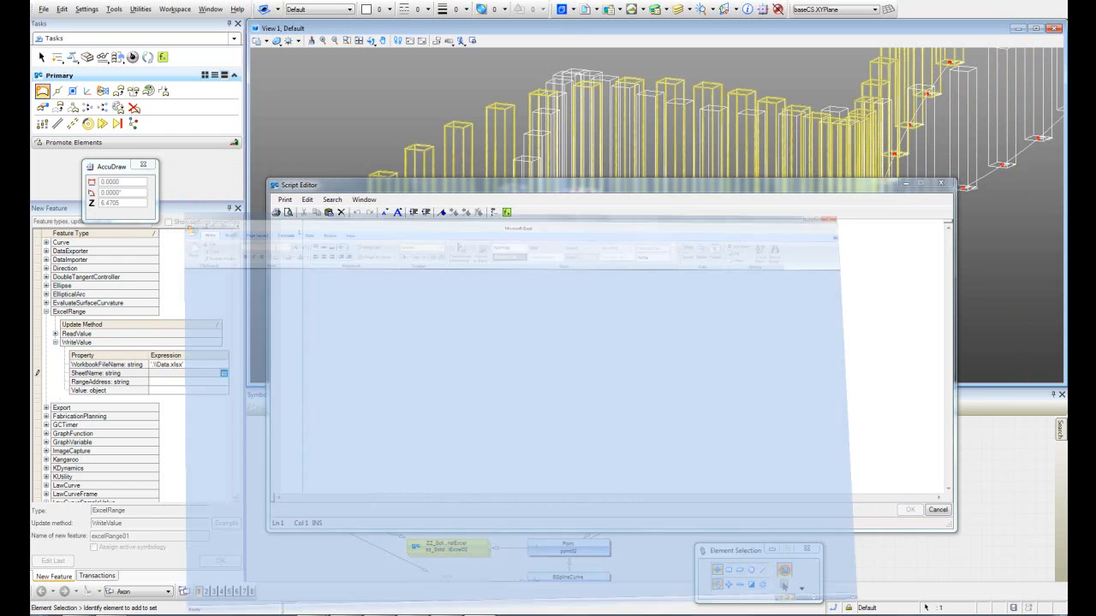
key("alt+F4")
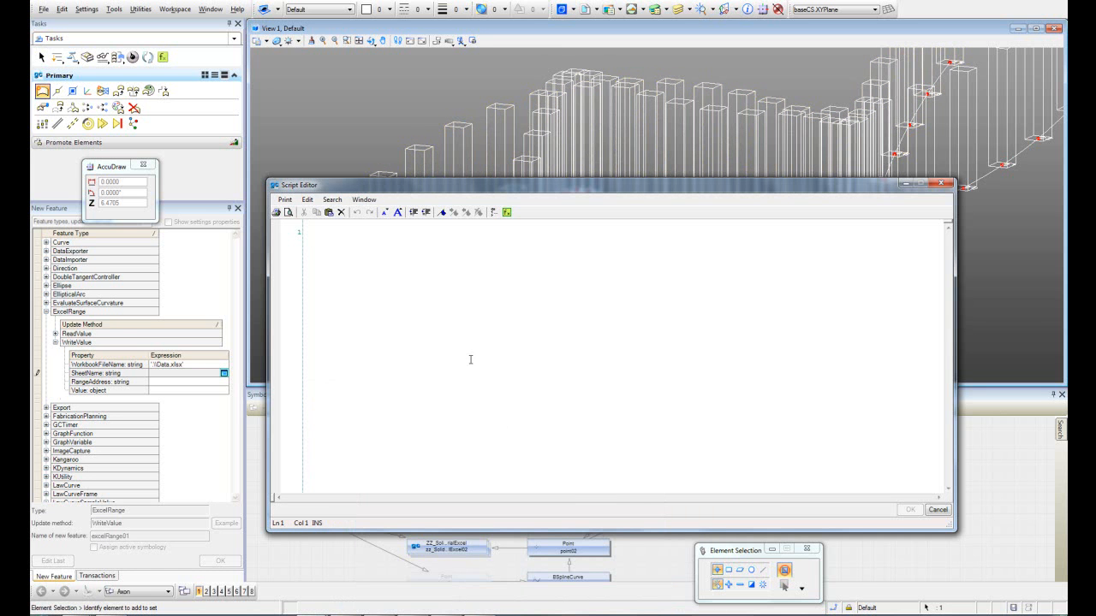
type("'Sheet1'")
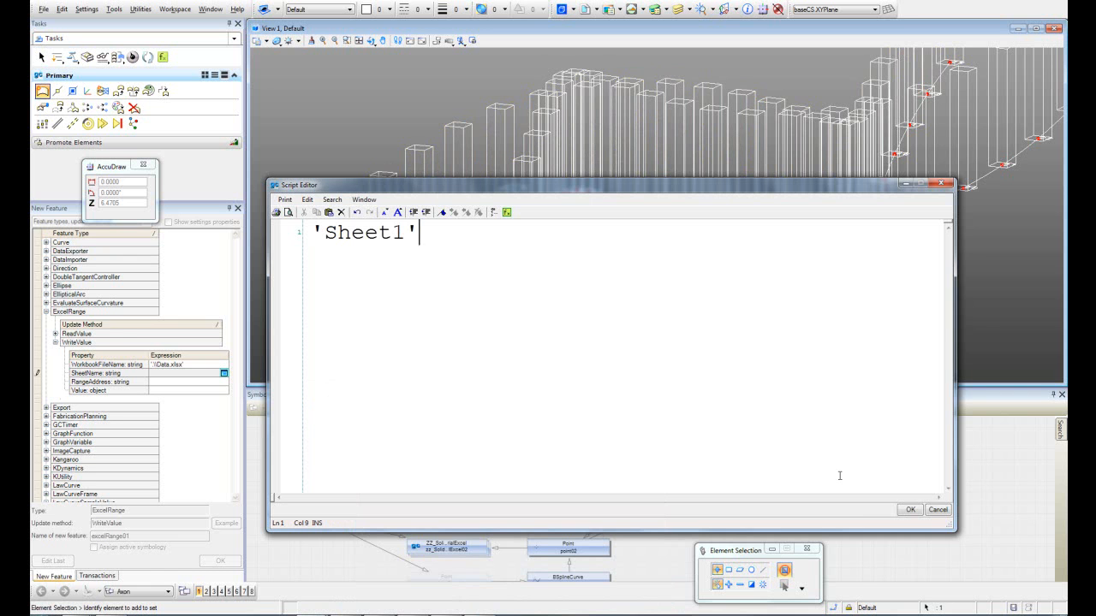
left_click(909, 509)
left_click(220, 382)
left_click(225, 382)
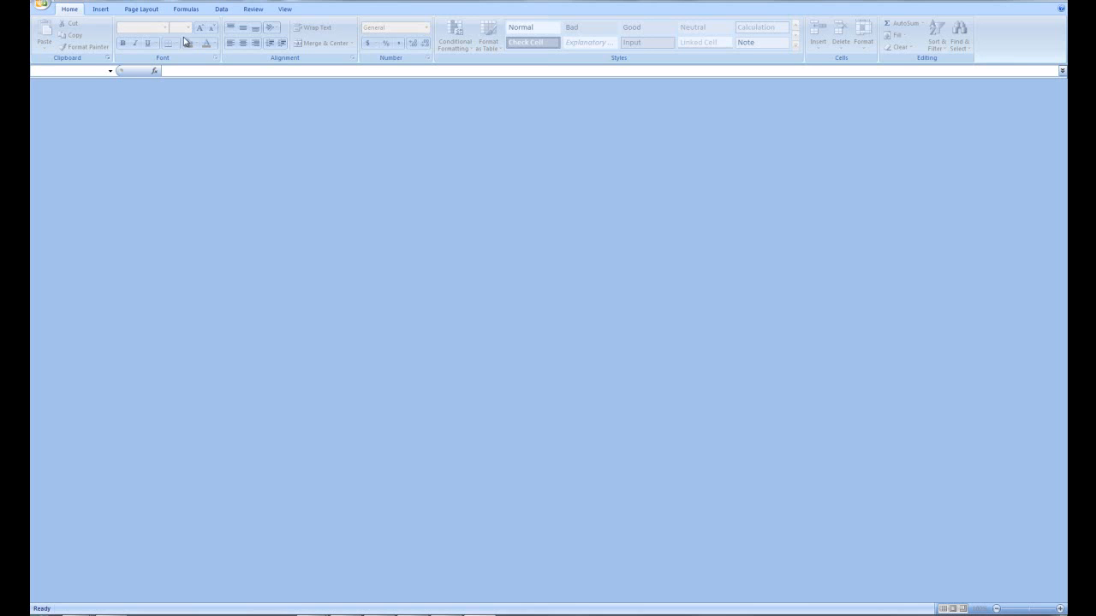
Step: Create a blank workbook in Excel to check the cell layout for the range address
left_click(41, 10)
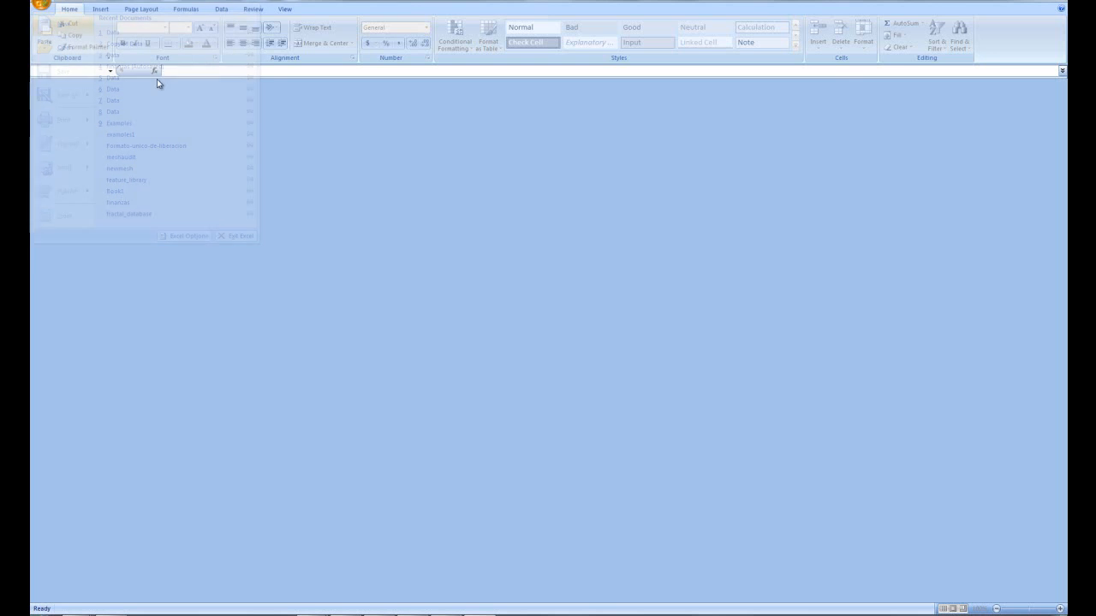
left_click(57, 25)
left_click(771, 511)
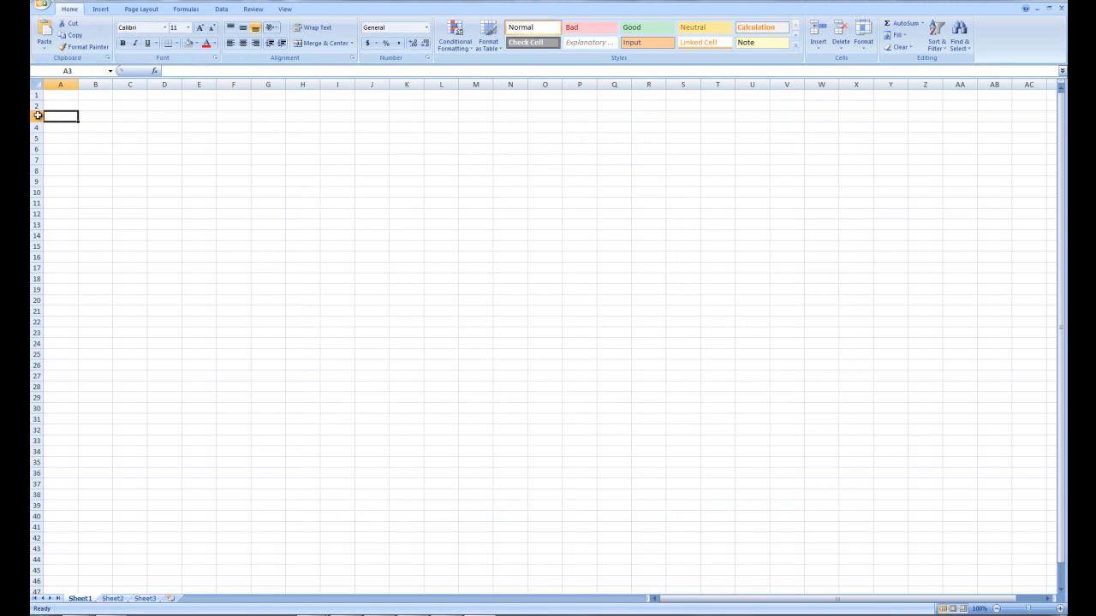
left_click(40, 6)
left_click(119, 32)
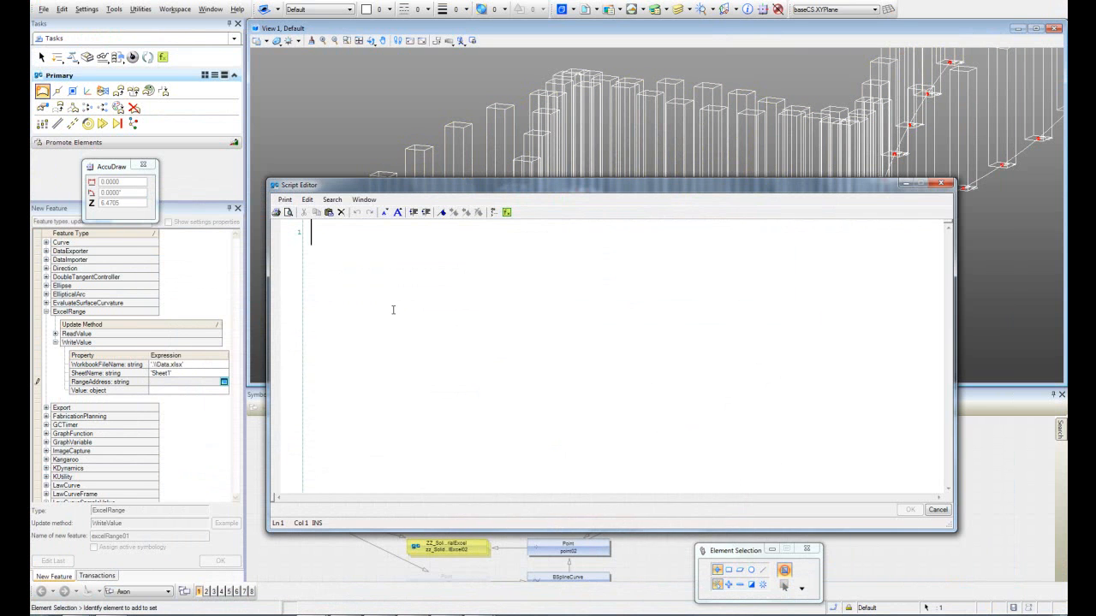
Step: Enter "A3:A"+(point01.Count+2) as the RangeAddress expression and accept it
type("\"A3:")
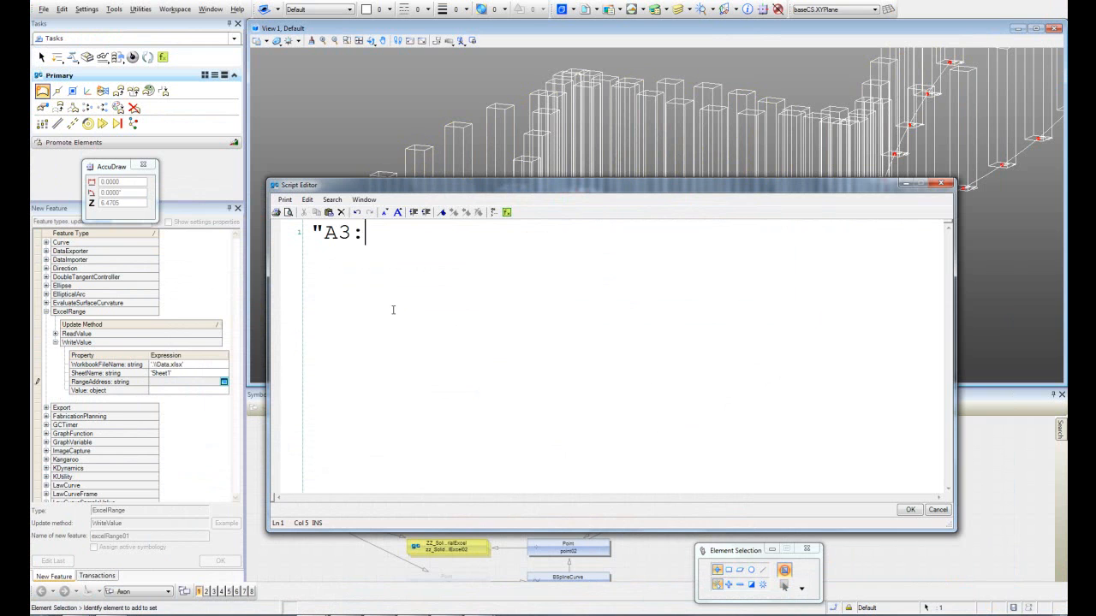
type("A\"=")
key("BackSpace")
type("+(")
type("point01")
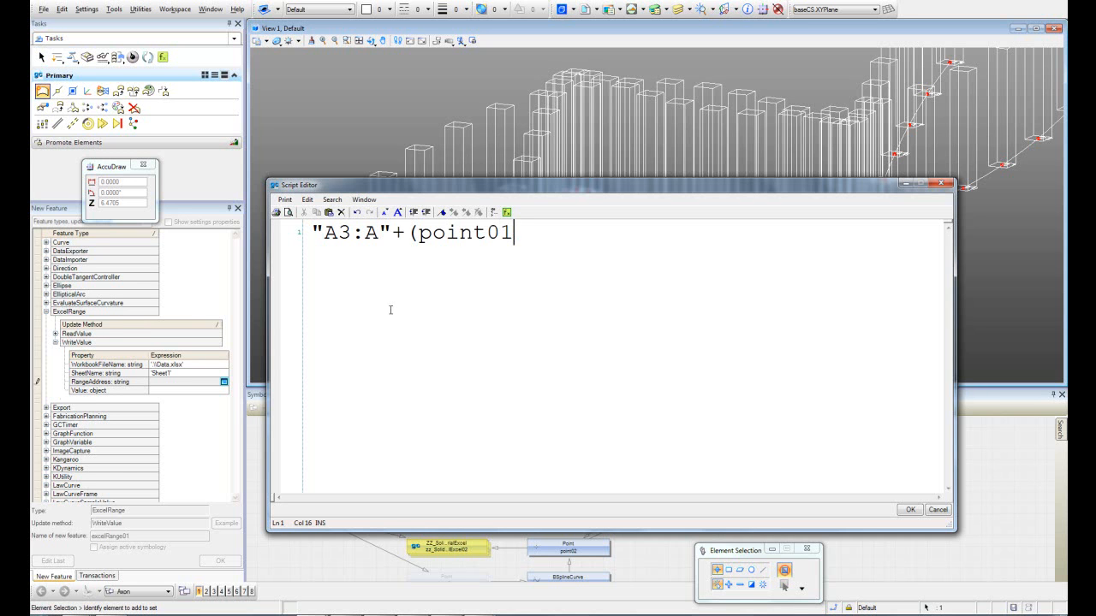
type(".co")
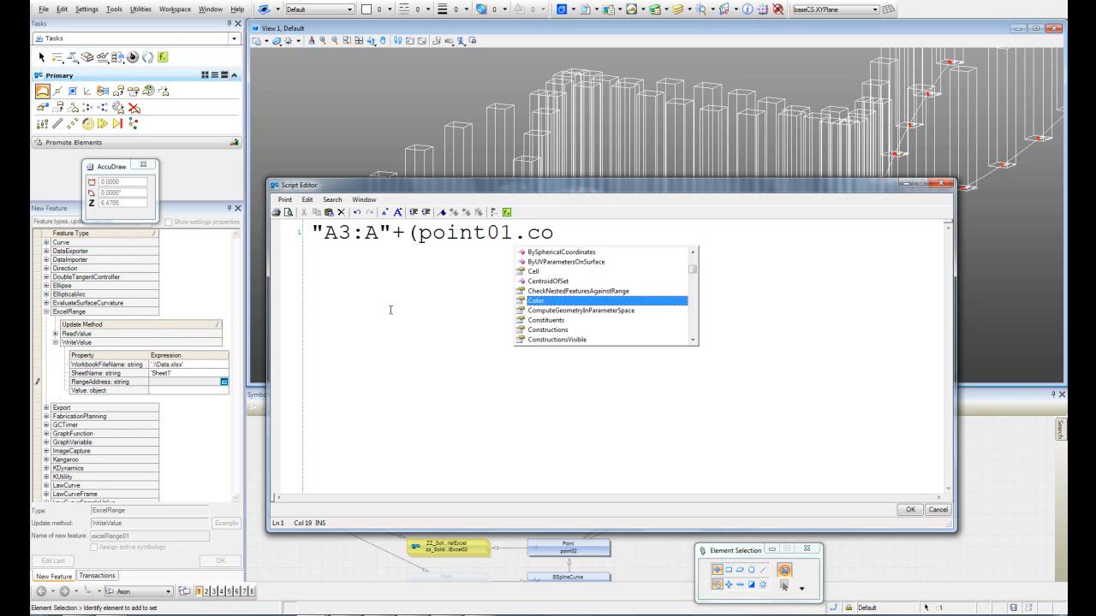
type("un")
key("Tab")
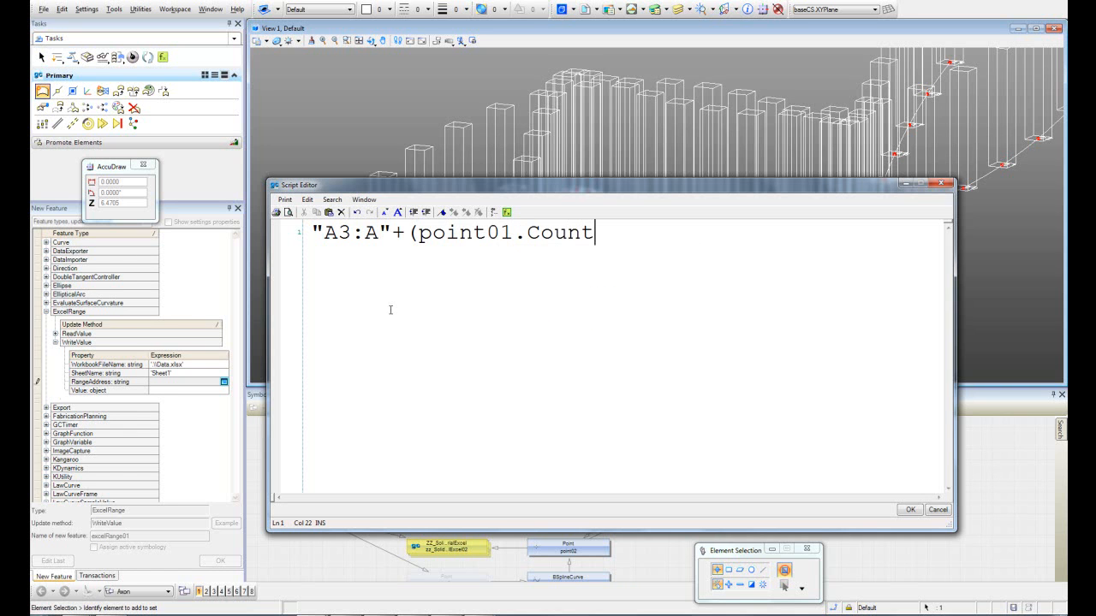
type("+2)")
left_click(909, 510)
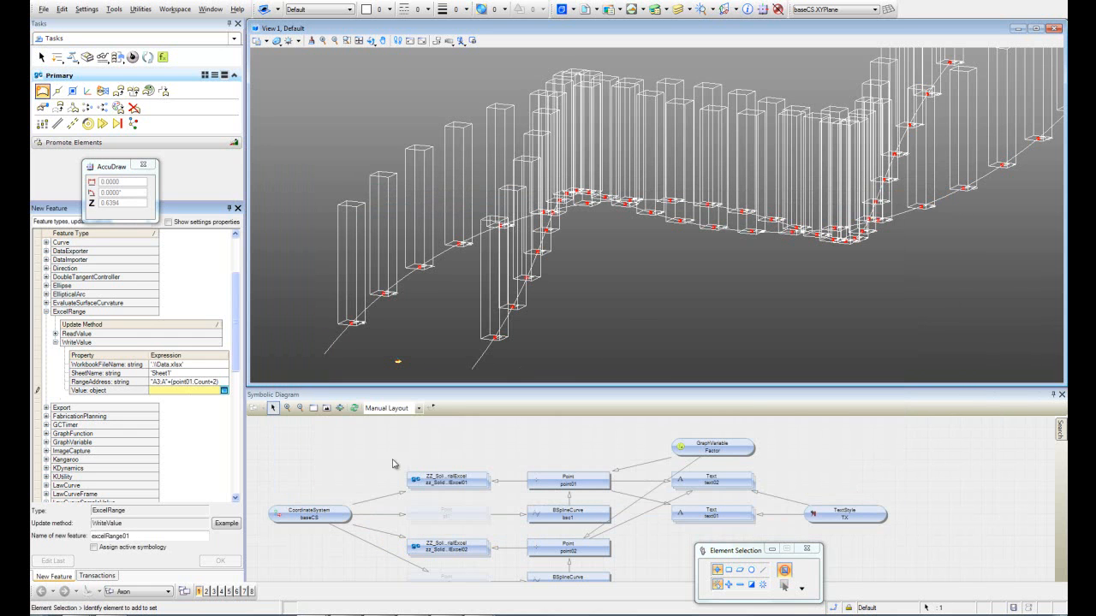
Step: Set the Value expression to text01.TextString in the Script Editor
left_click(224, 390)
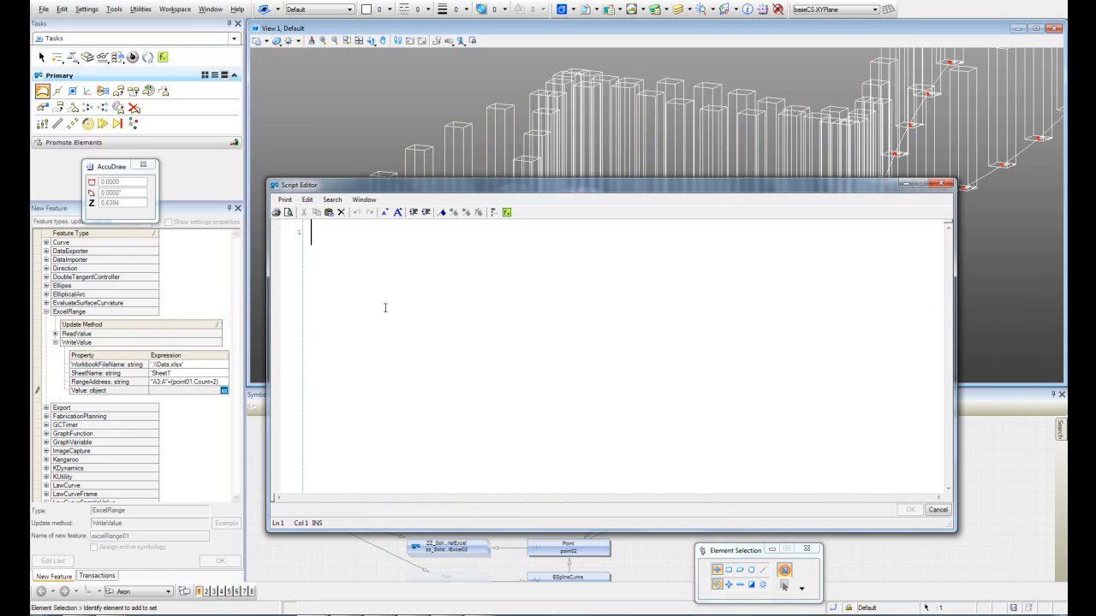
type("text01")
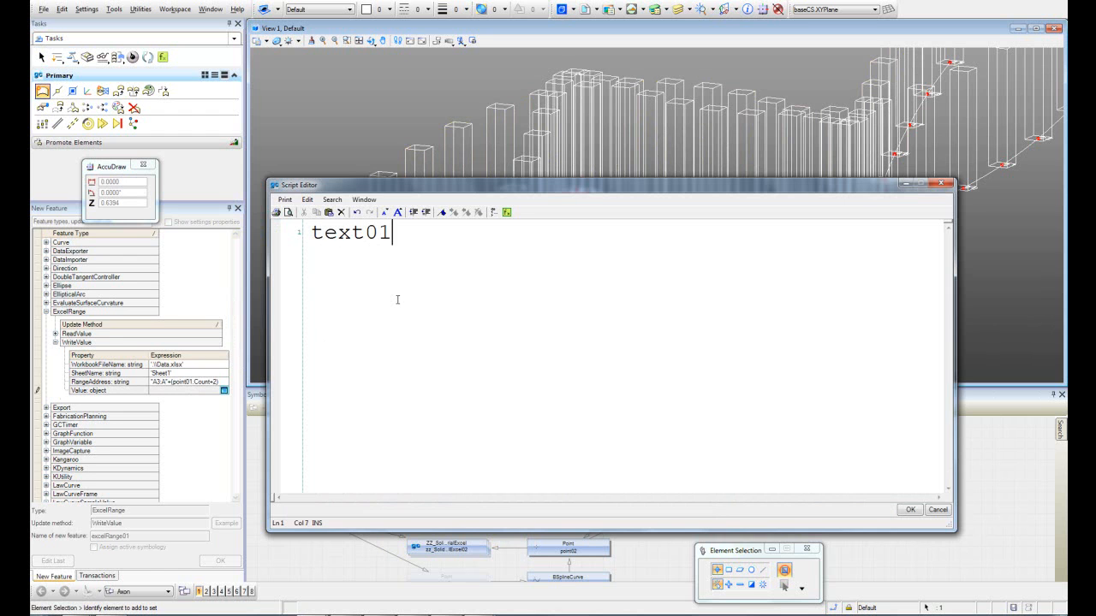
type(".")
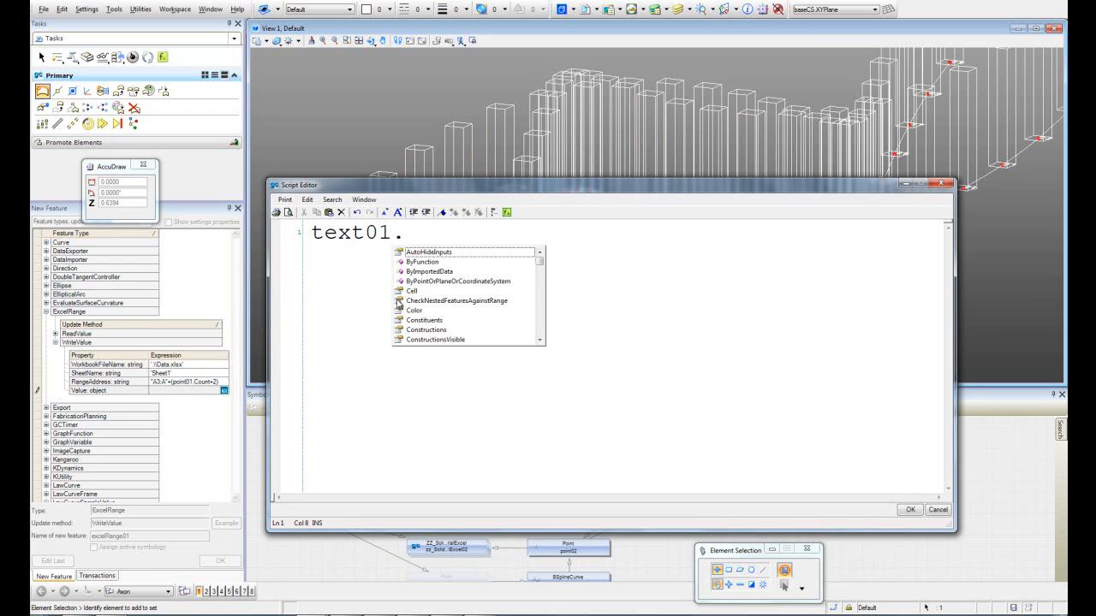
type("te")
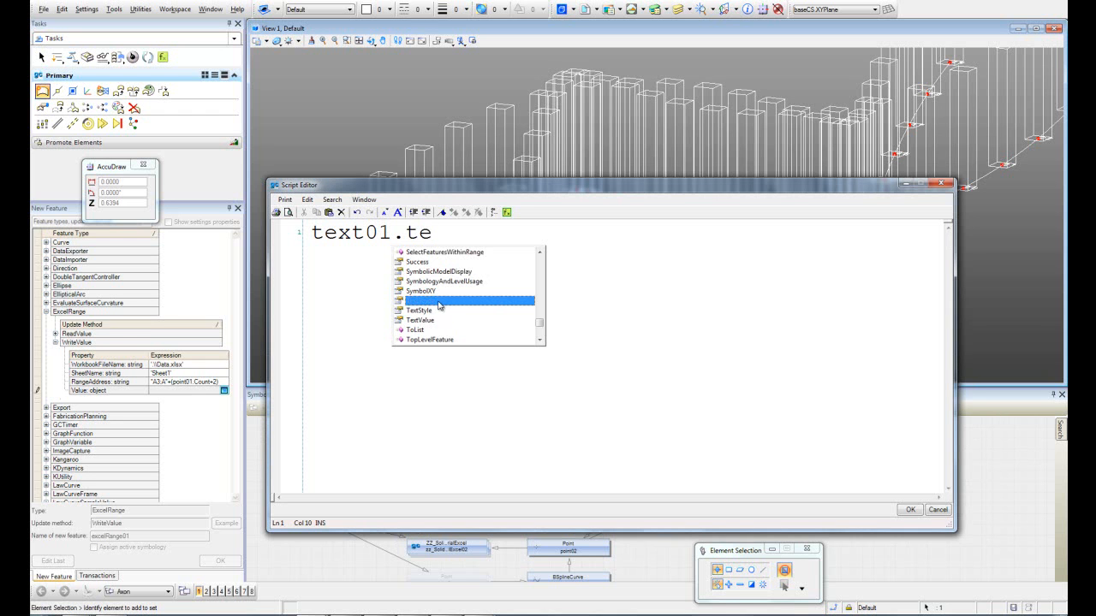
double_click(438, 304)
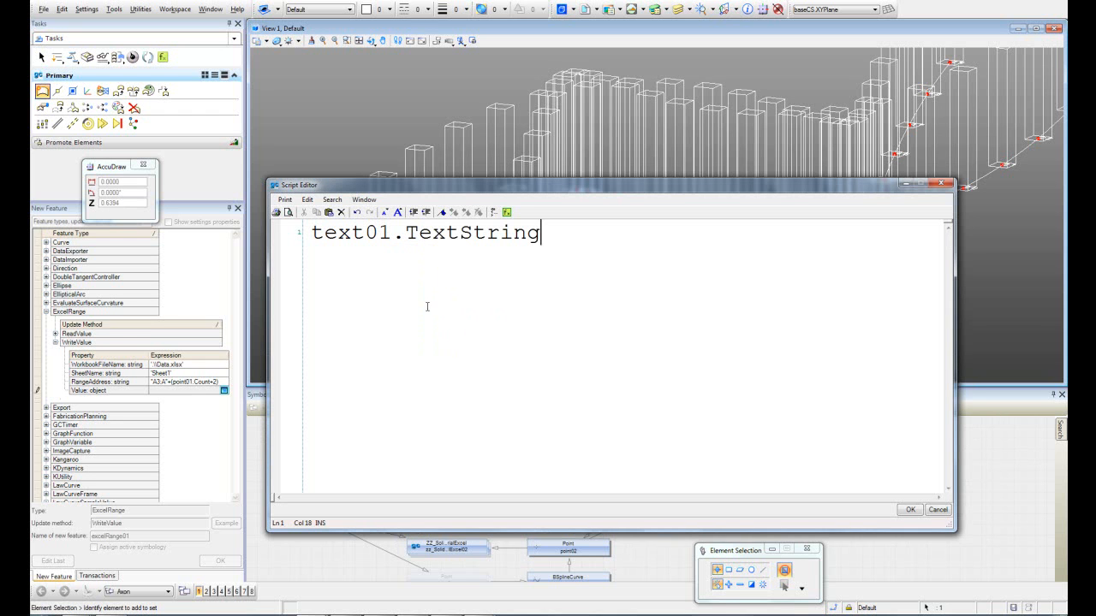
left_click(907, 510)
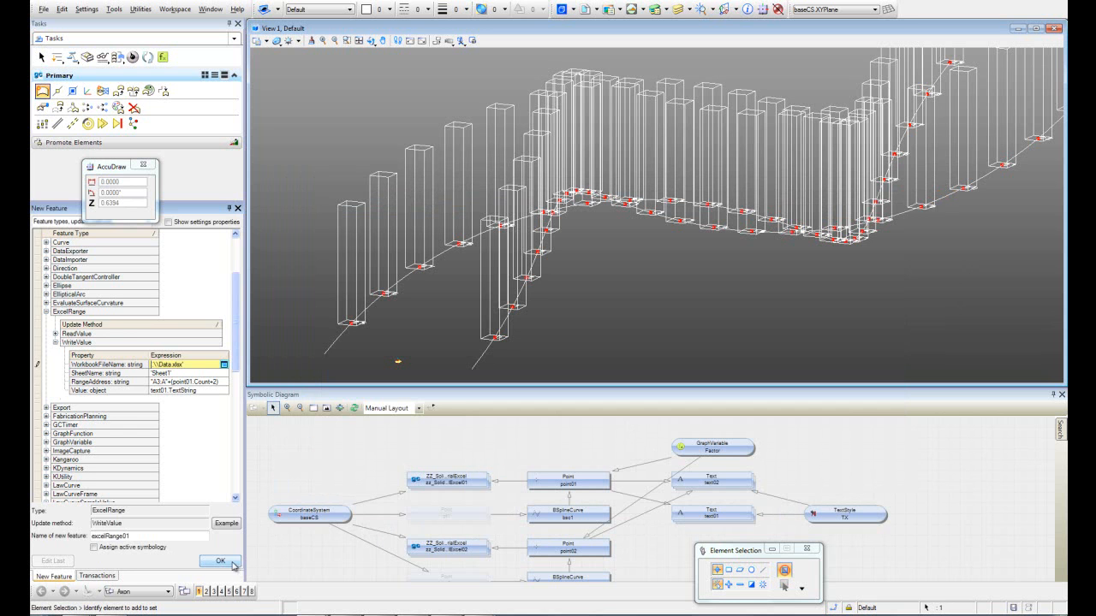
Step: Close the blank workbook in Excel and create the ExcelRange feature in GenerativeComponents
mouse_move(480, 614)
left_click(512, 587)
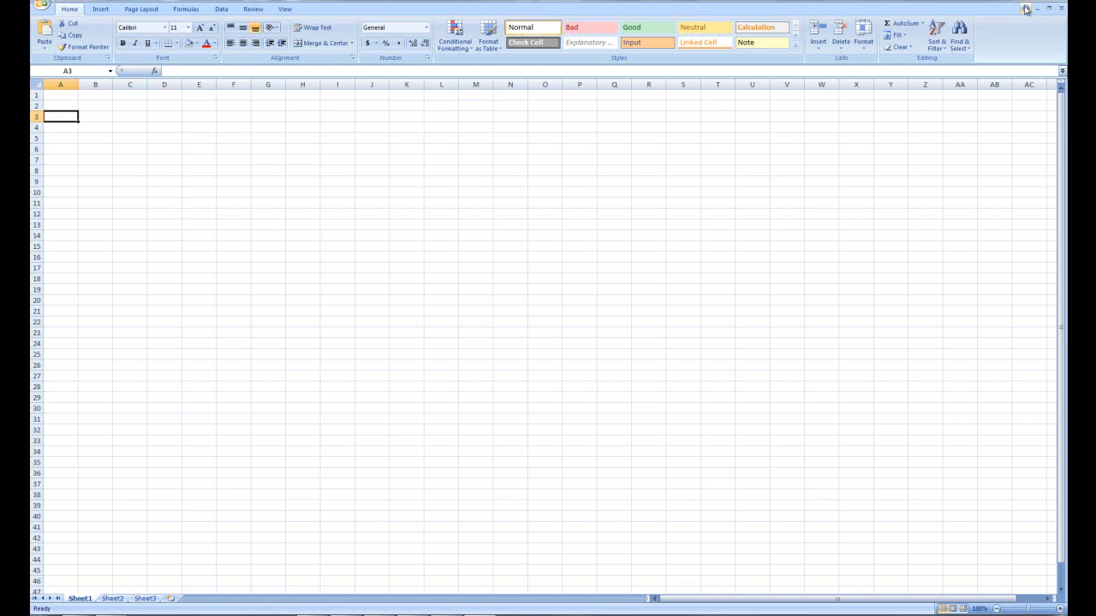
left_click(1059, 9)
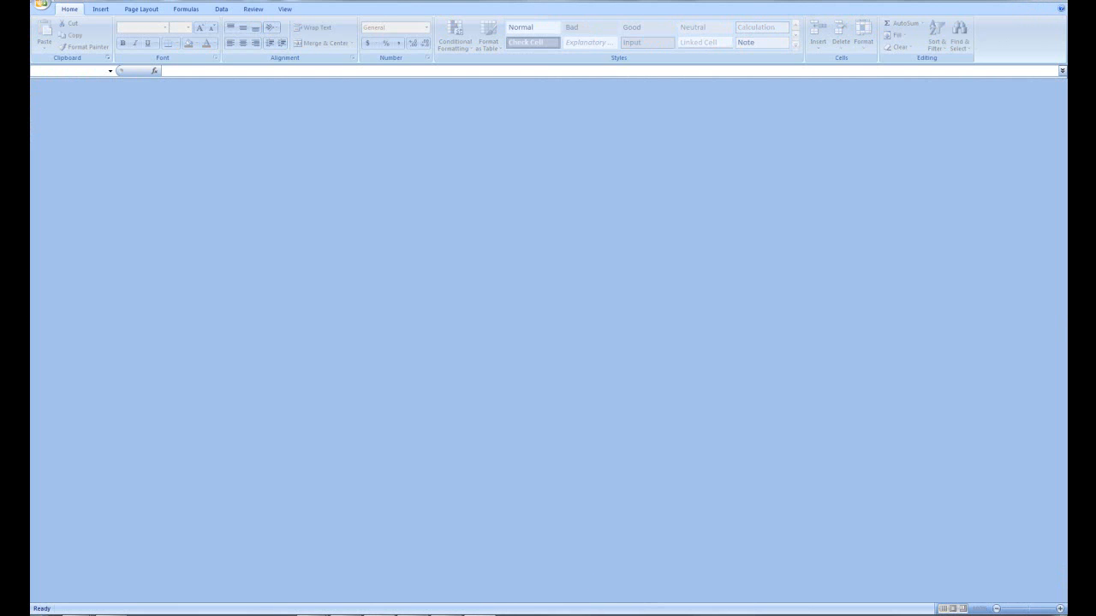
mouse_move(315, 613)
left_click(360, 578)
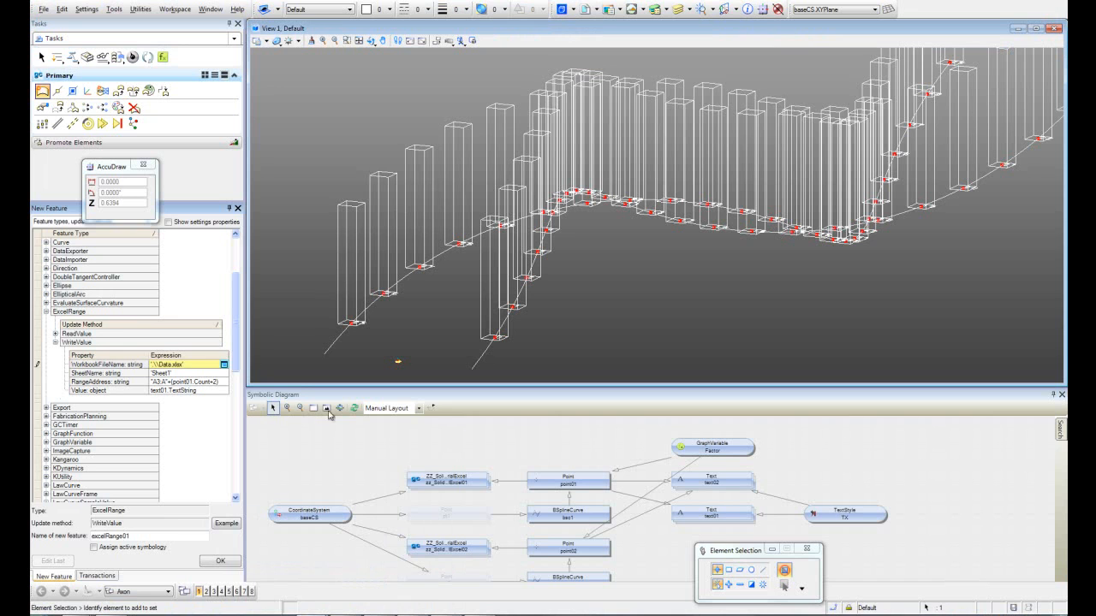
left_click(231, 566)
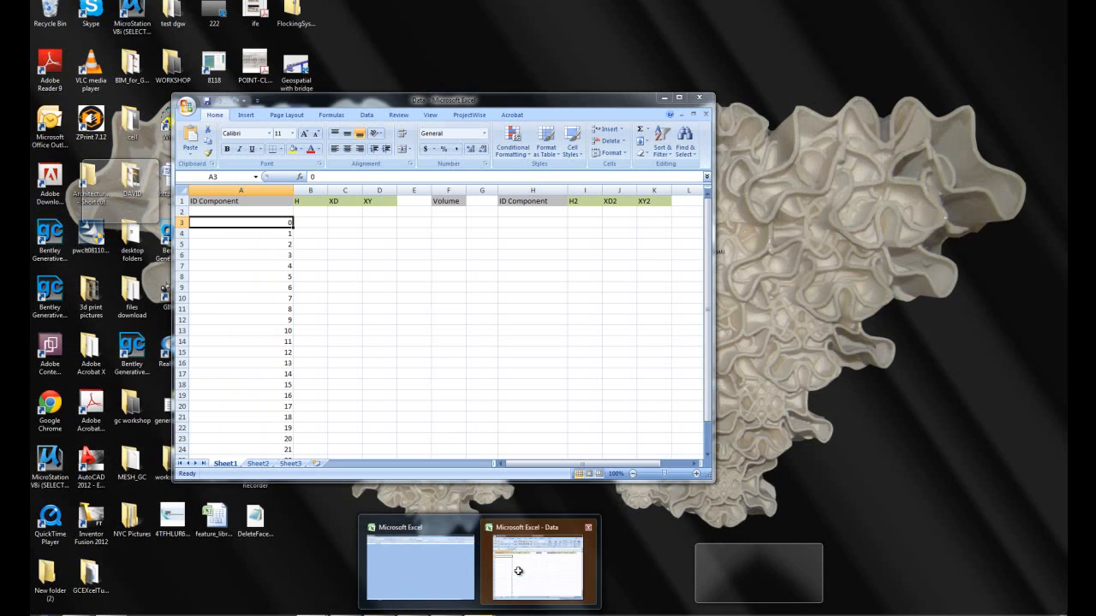
Step: Switch to the Data workbook, maximize it to check column A and select H3:H26 below the second ID Component header
left_click(520, 573)
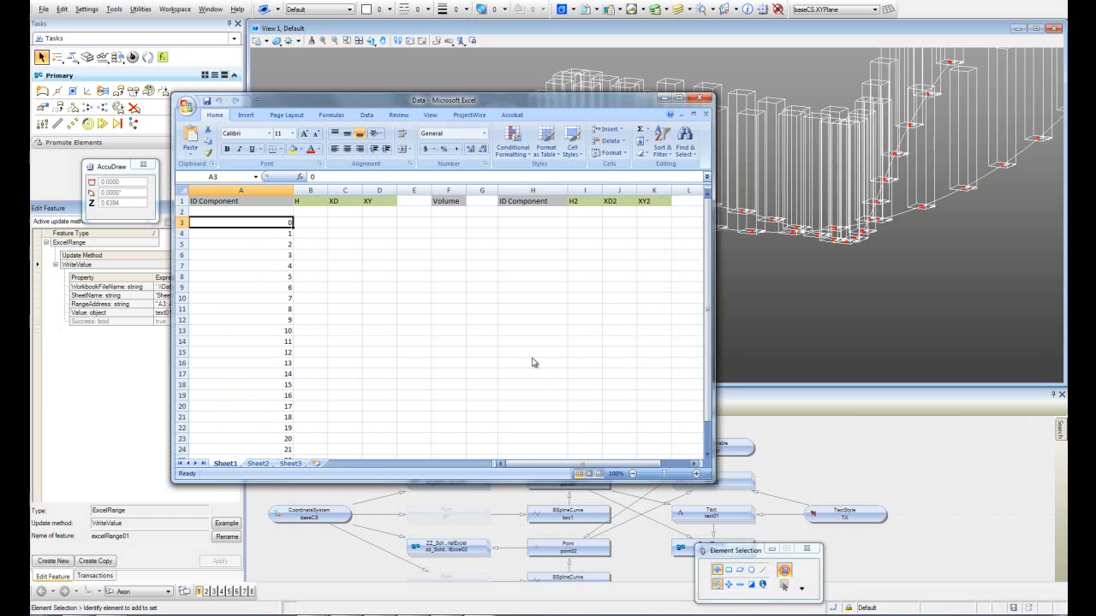
double_click(647, 101)
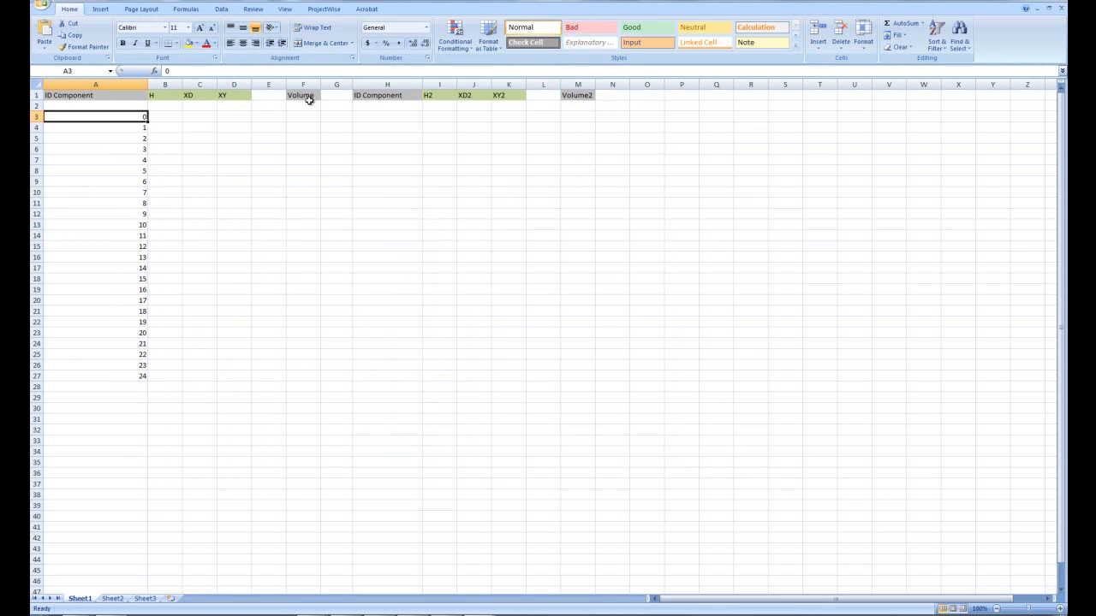
left_click_drag(389, 116, 368, 367)
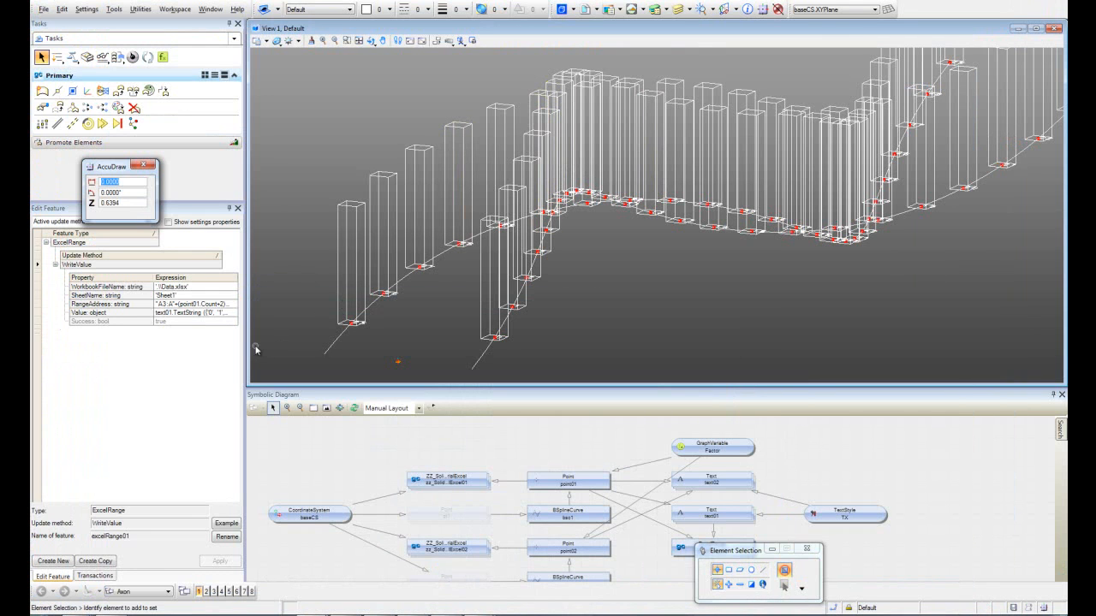
Step: Create a copy of the excelRange01 feature in GenerativeComponents and set its RangeAddress expression to "H3:H"+(point01.Count+2)
left_click(96, 561)
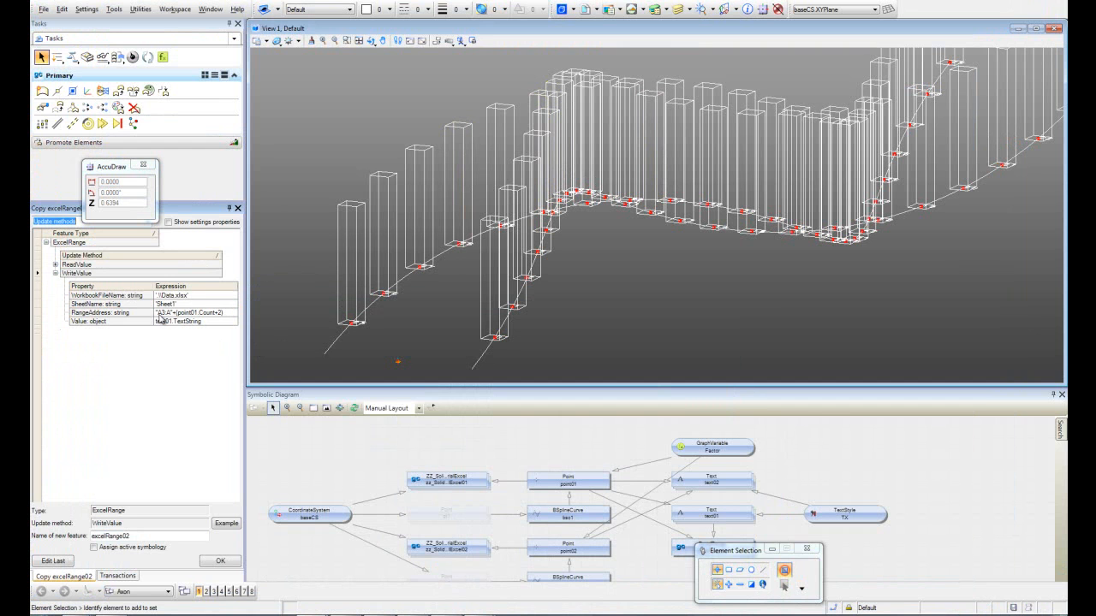
left_click(480, 615)
left_click(499, 580)
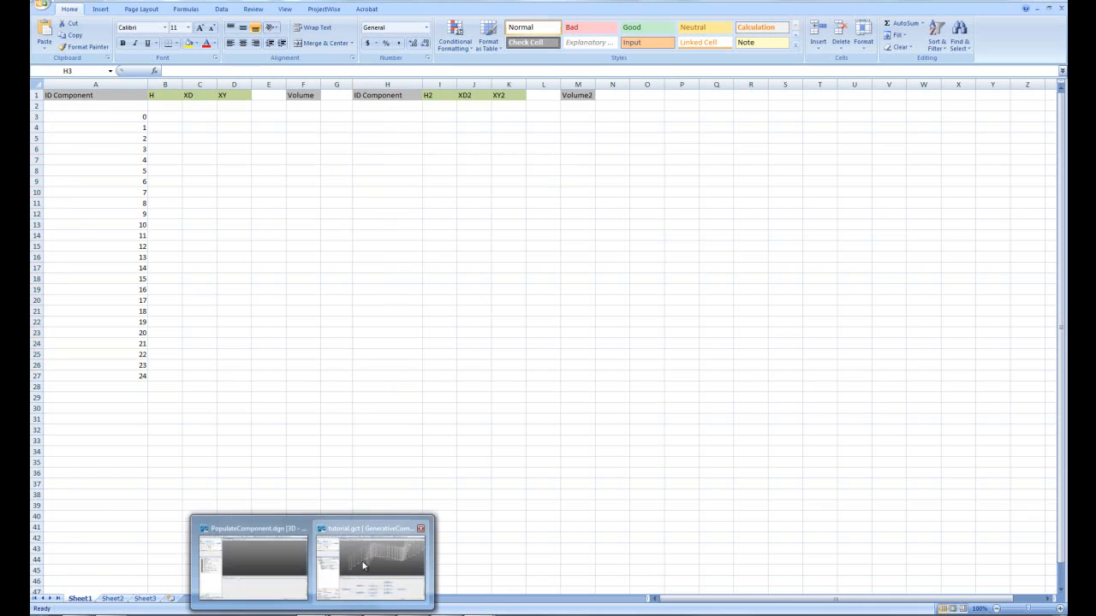
left_click(373, 567)
left_click(180, 313)
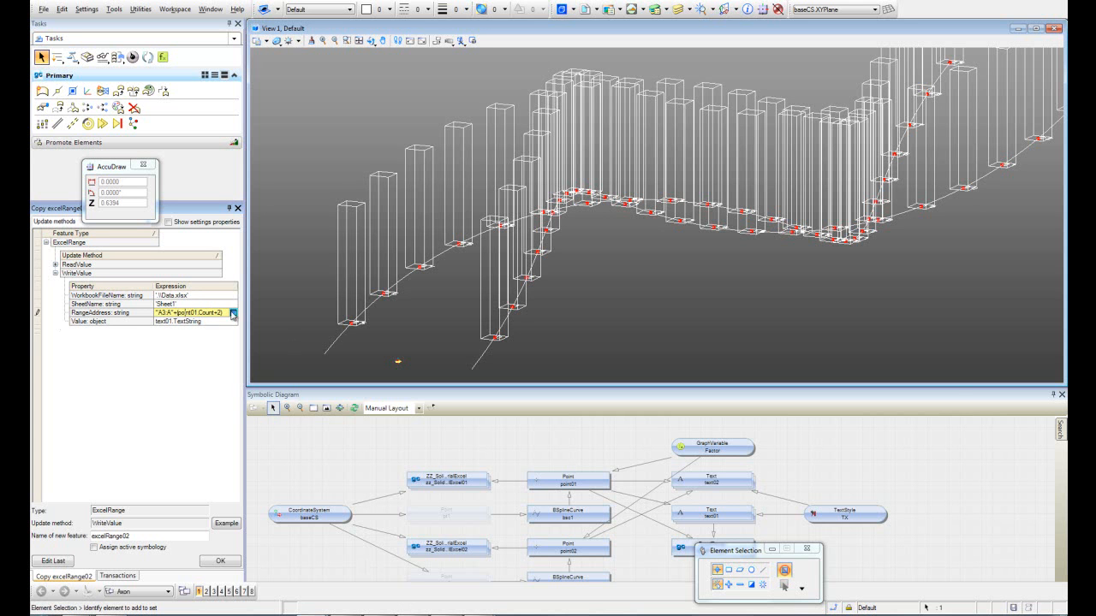
left_click(233, 312)
left_click_drag(338, 233, 365, 236)
type("H3:H")
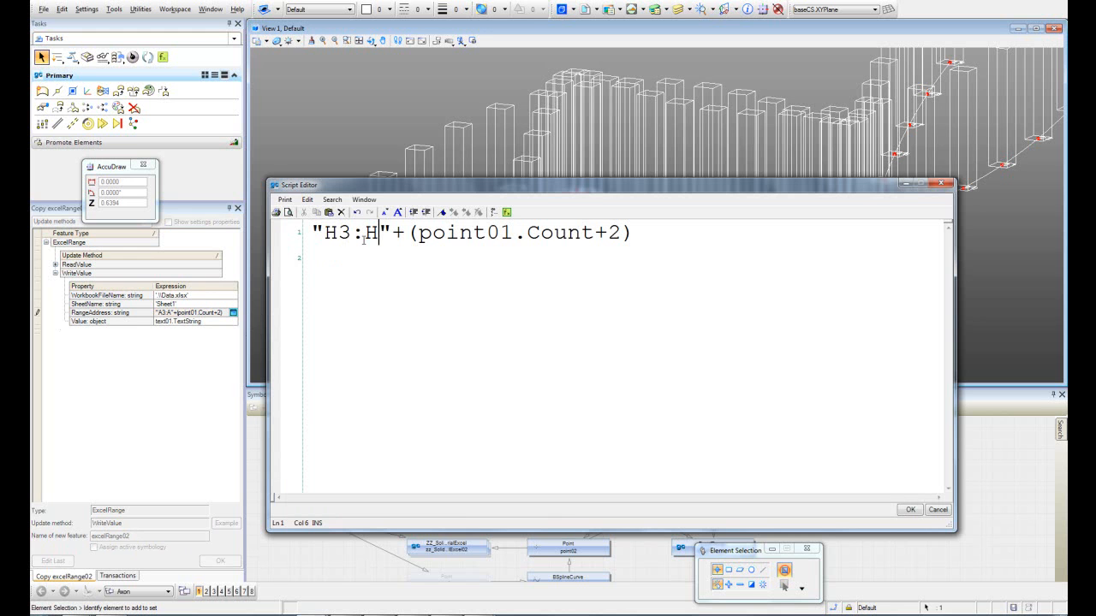
left_click(909, 510)
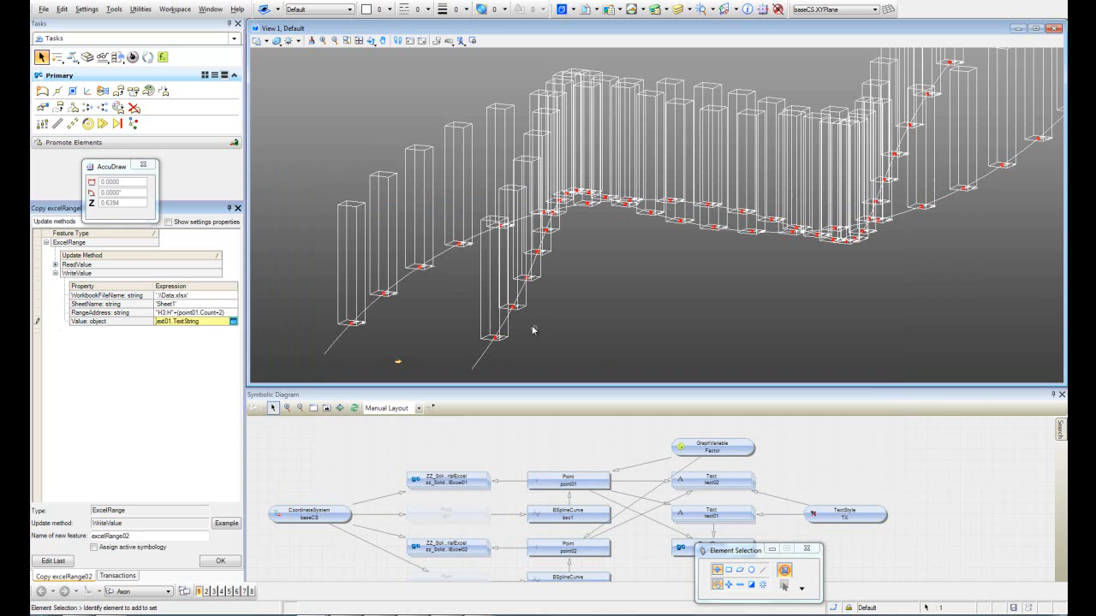
Step: Set the copy's Value expression to text02.TextString and create the feature, checking the written IDs in the Data workbook
left_click(233, 321)
left_click_drag(391, 239, 386, 241)
type("2")
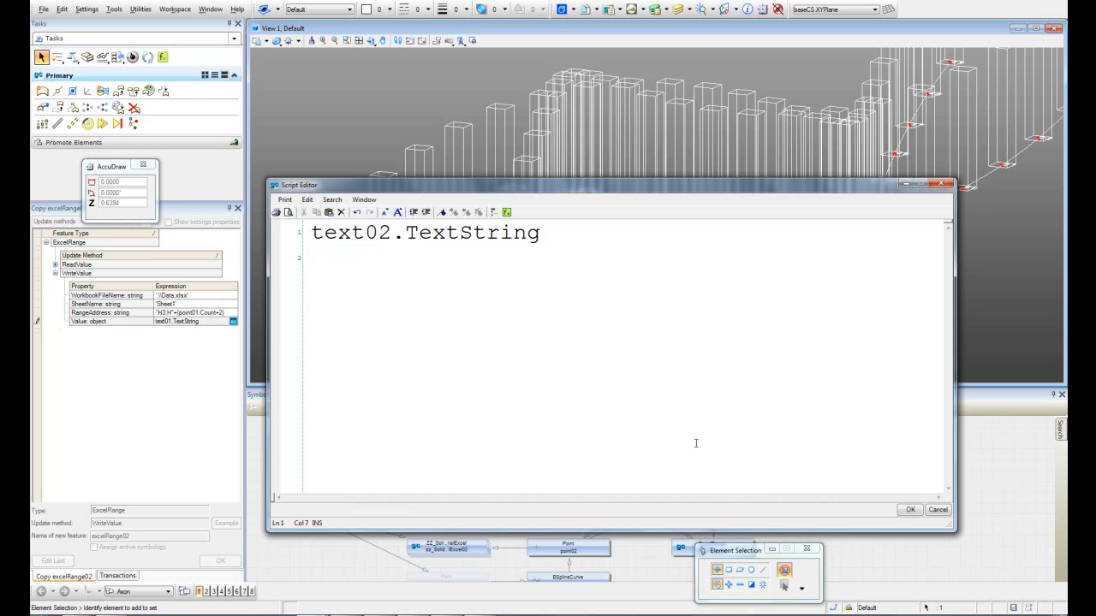
left_click(910, 511)
left_click(911, 511)
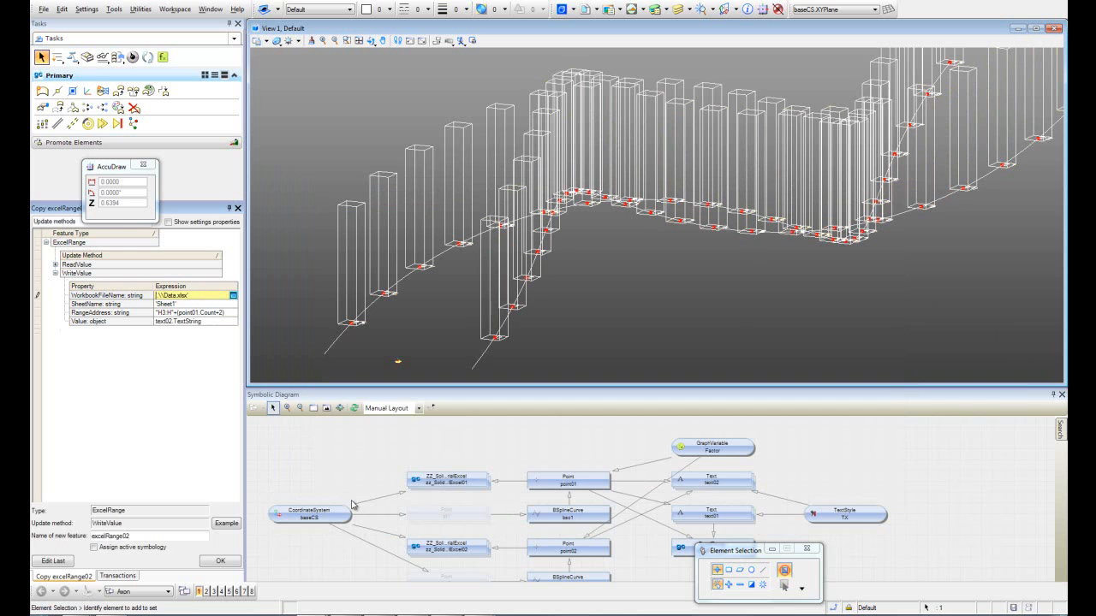
left_click(227, 563)
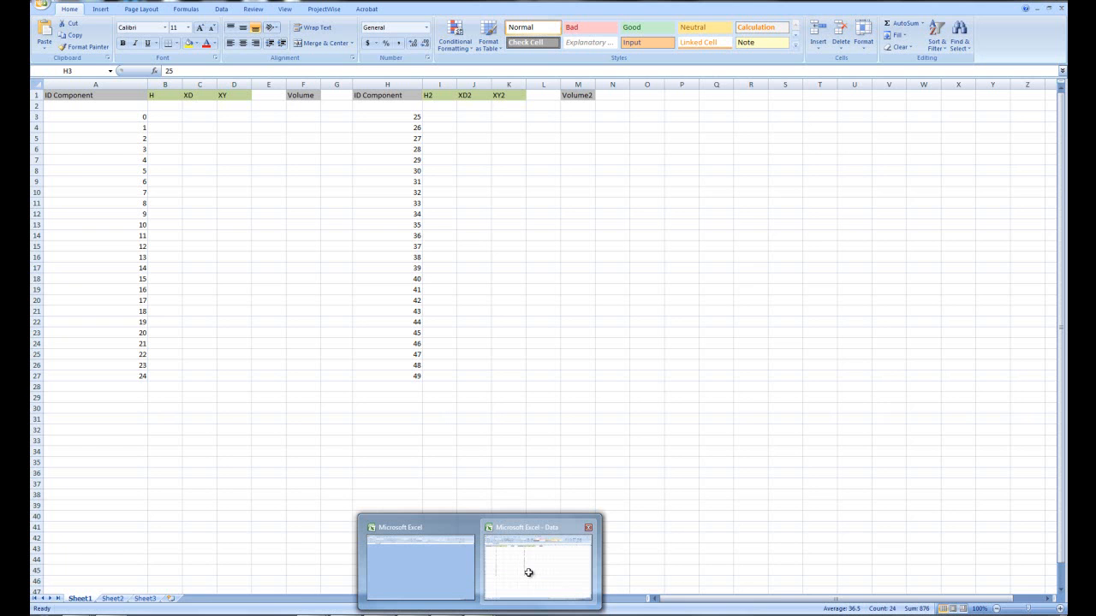
left_click(525, 570)
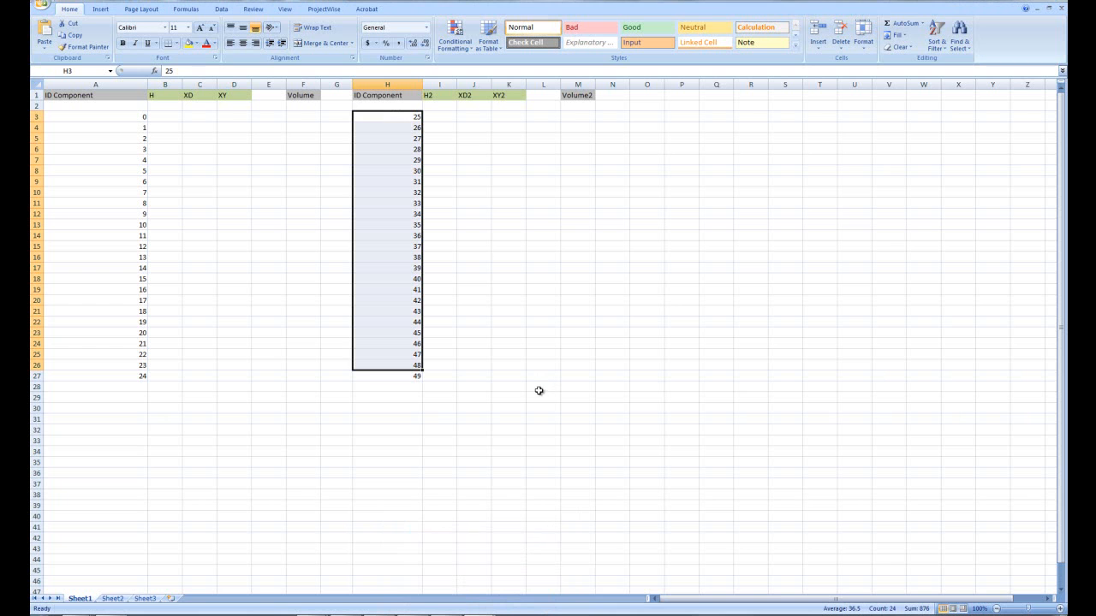
Step: Switch to GenerativeComponents and rename the excelRange01 feature as IDComponen1 and excelRange02 as IDComponent2
left_click(465, 377)
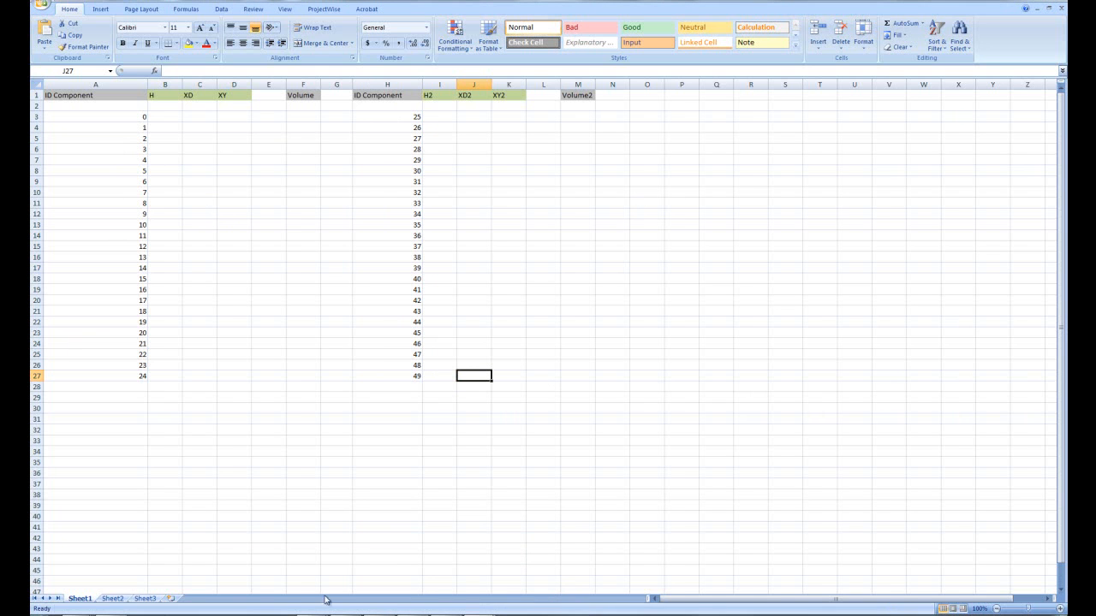
left_click(371, 557)
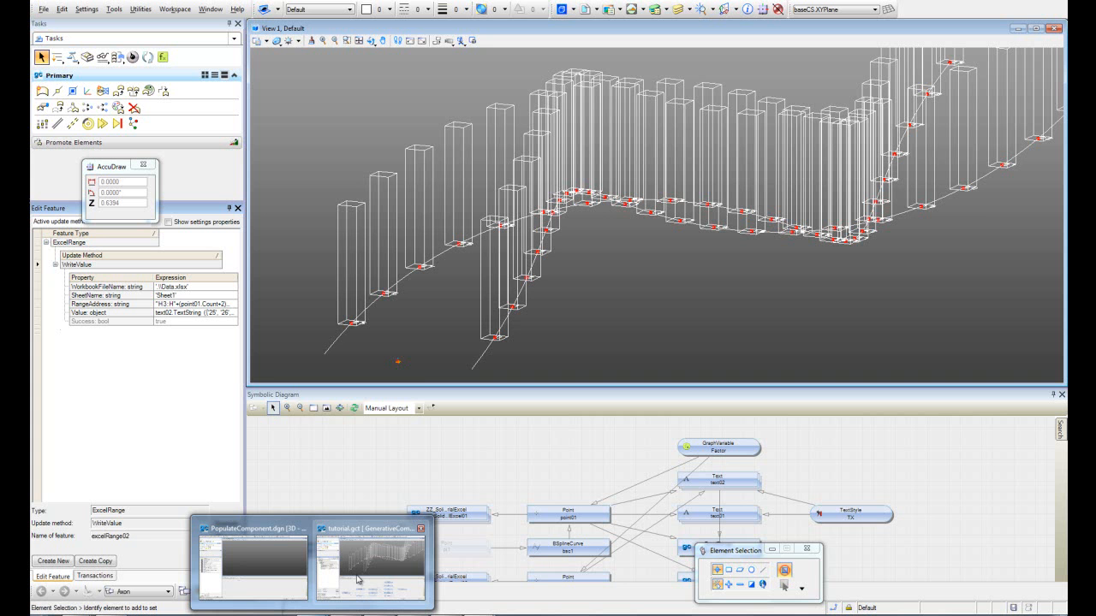
middle_click_drag(428, 341, 435, 313)
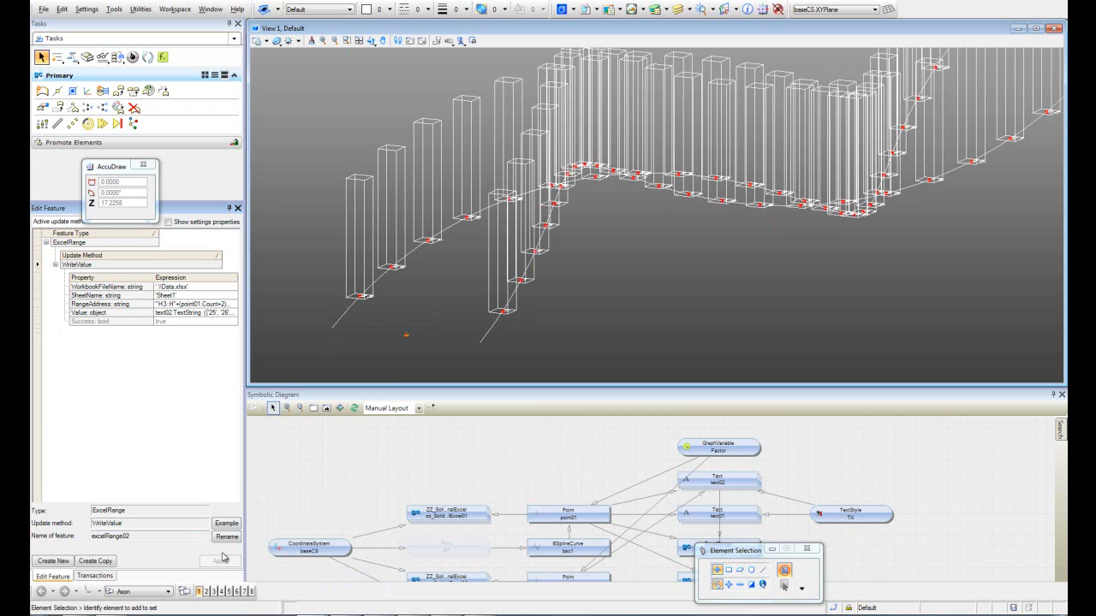
left_click(226, 537)
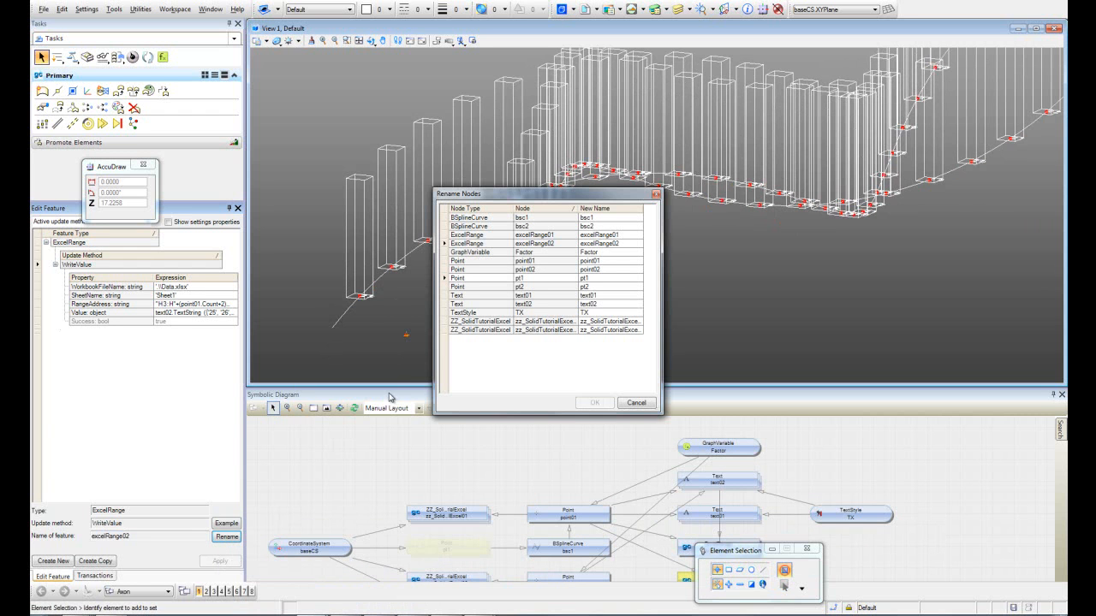
double_click(616, 236)
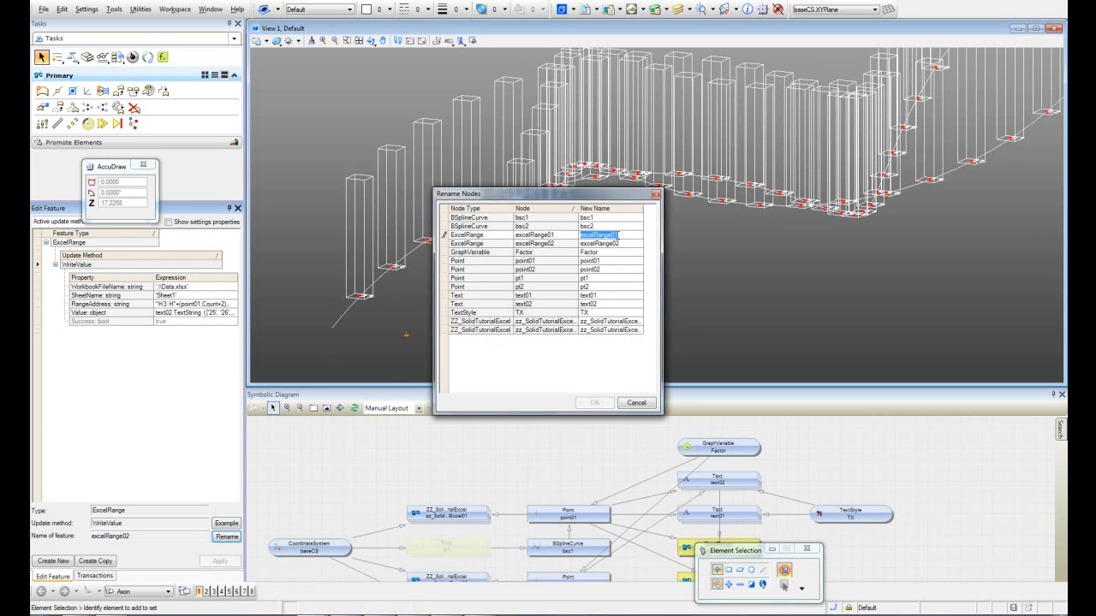
key("BackSpace")
type("IDComponen1")
double_click(626, 243)
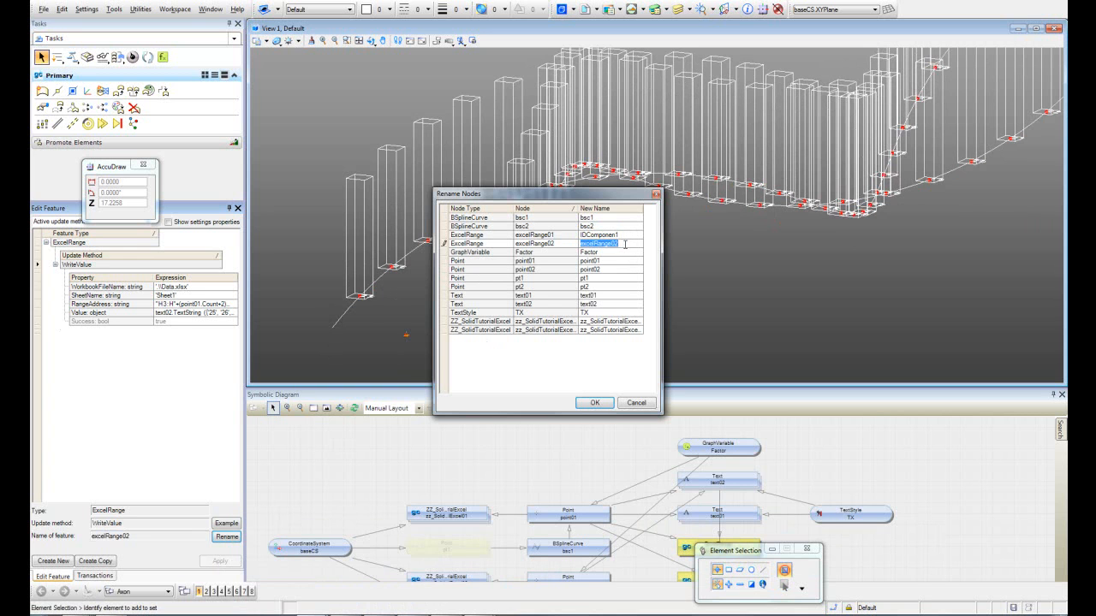
key("BackSpace")
type("IDComponent2")
left_click(594, 403)
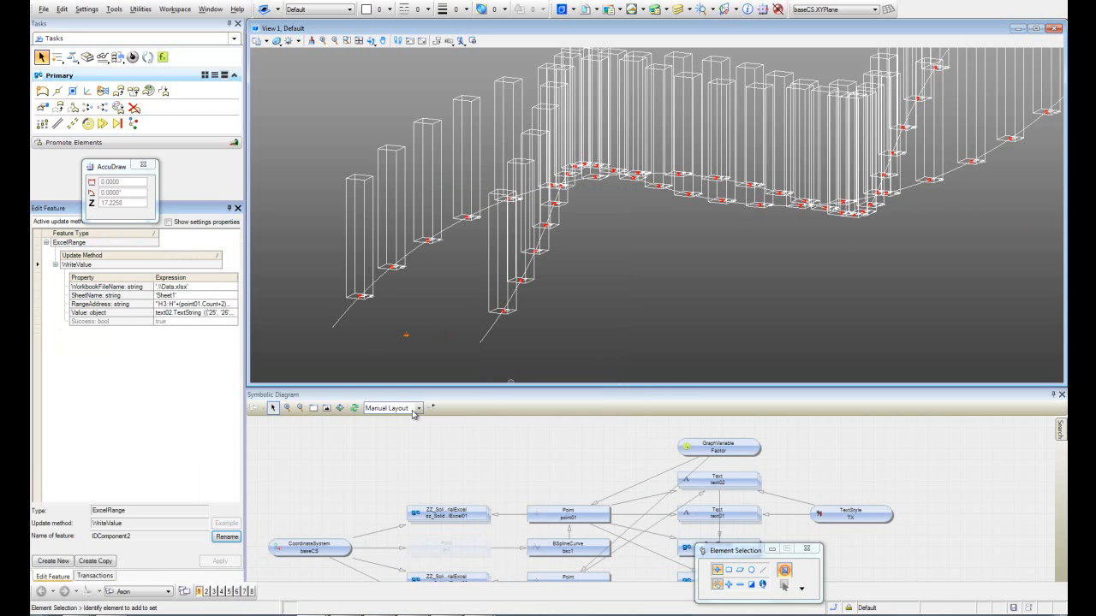
Step: Switch to the Data workbook in Excel and change the headers in A1 and H1 to ID Component1 and ID Component2
mouse_move(480, 613)
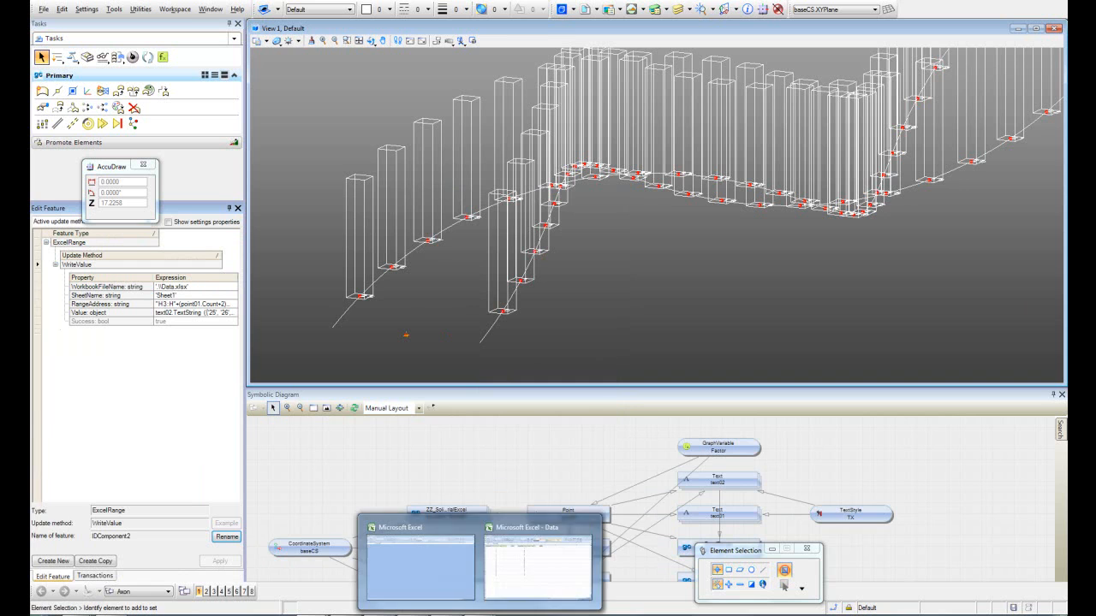
left_click(531, 562)
double_click(106, 95)
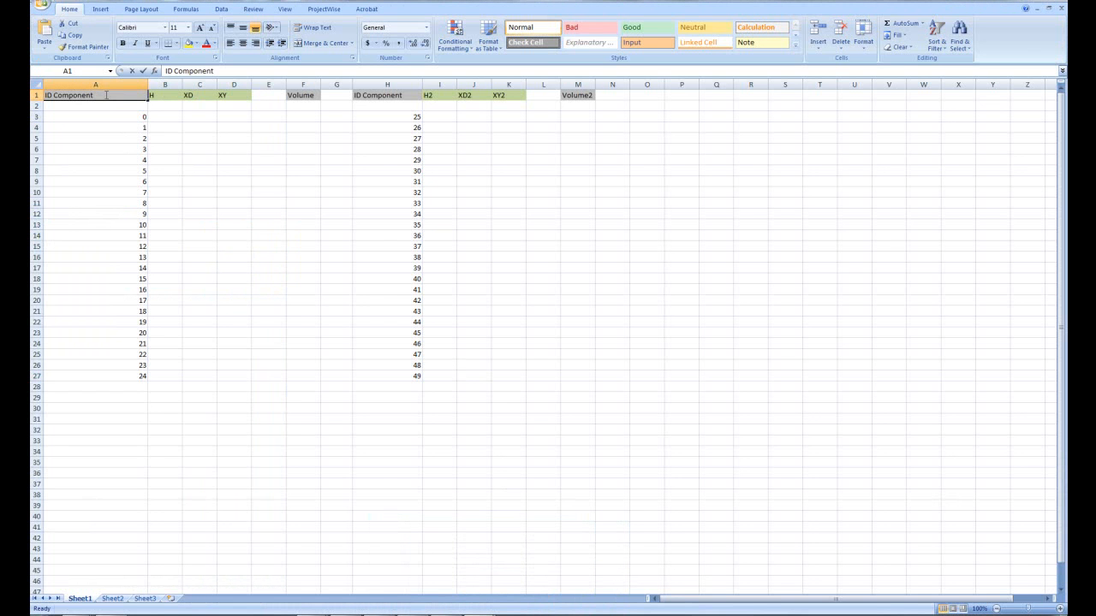
type("1")
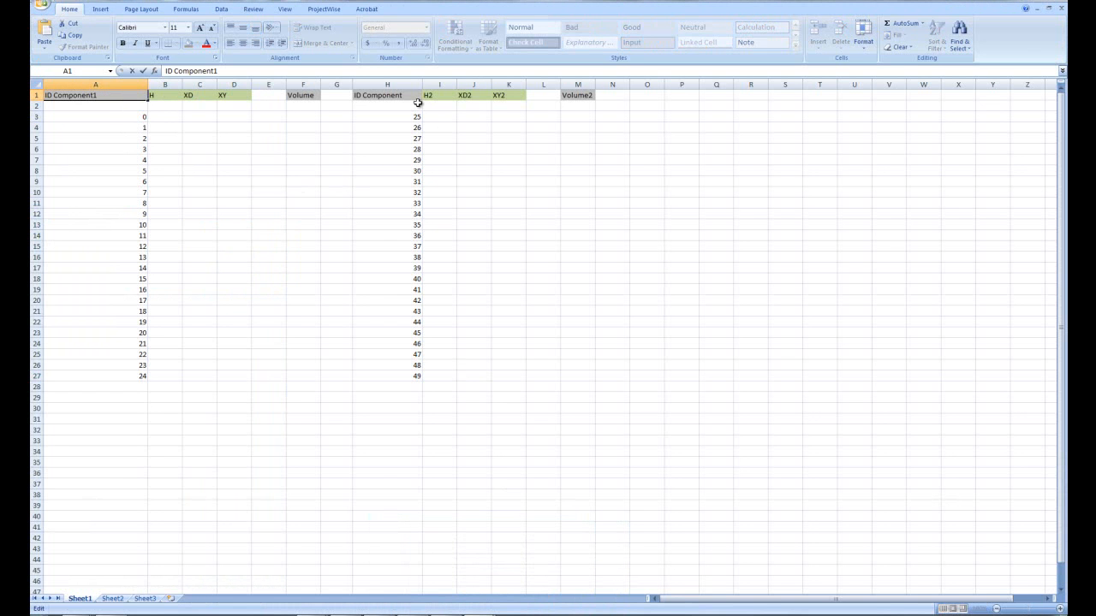
double_click(410, 95)
type("2")
left_click(371, 194)
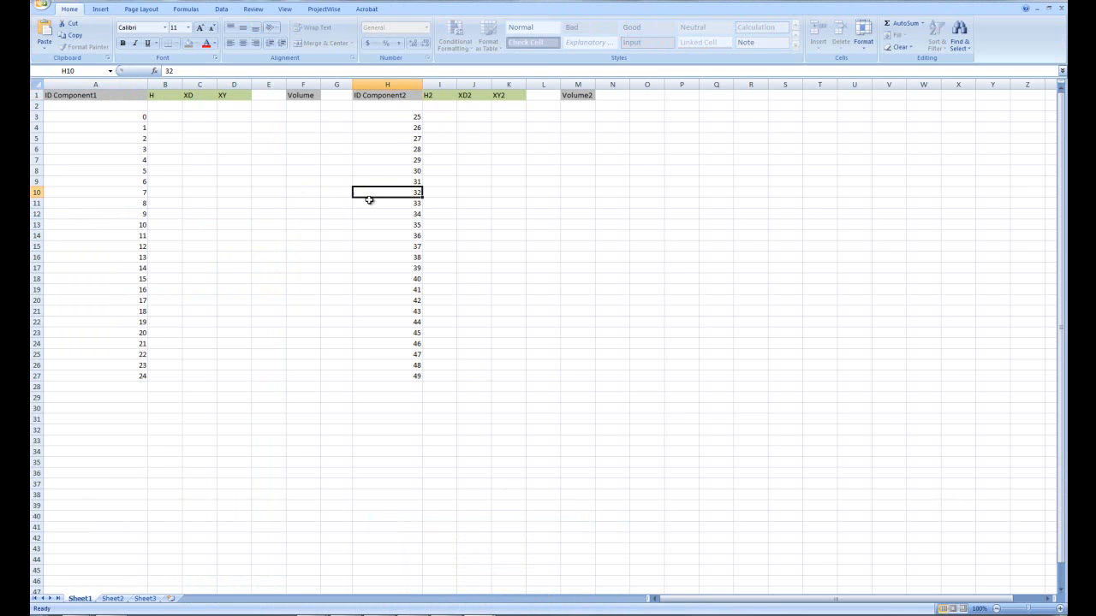
left_click(1024, 2)
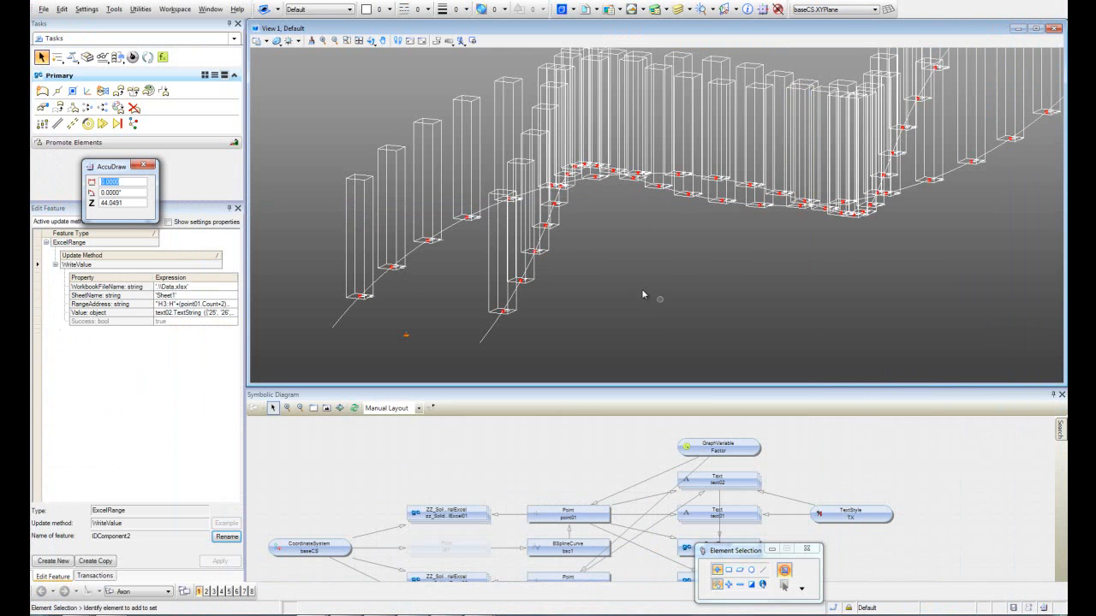
scroll(606, 280, "down", 2)
middle_click_drag(606, 281, 590, 316, "shift")
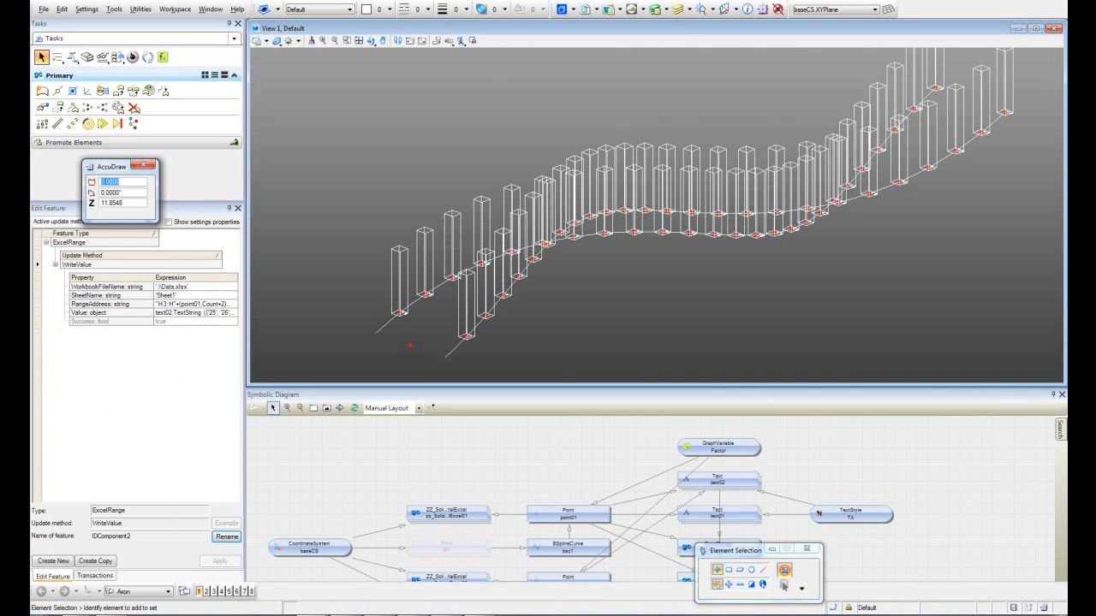
mouse_move(480, 613)
left_click(535, 575)
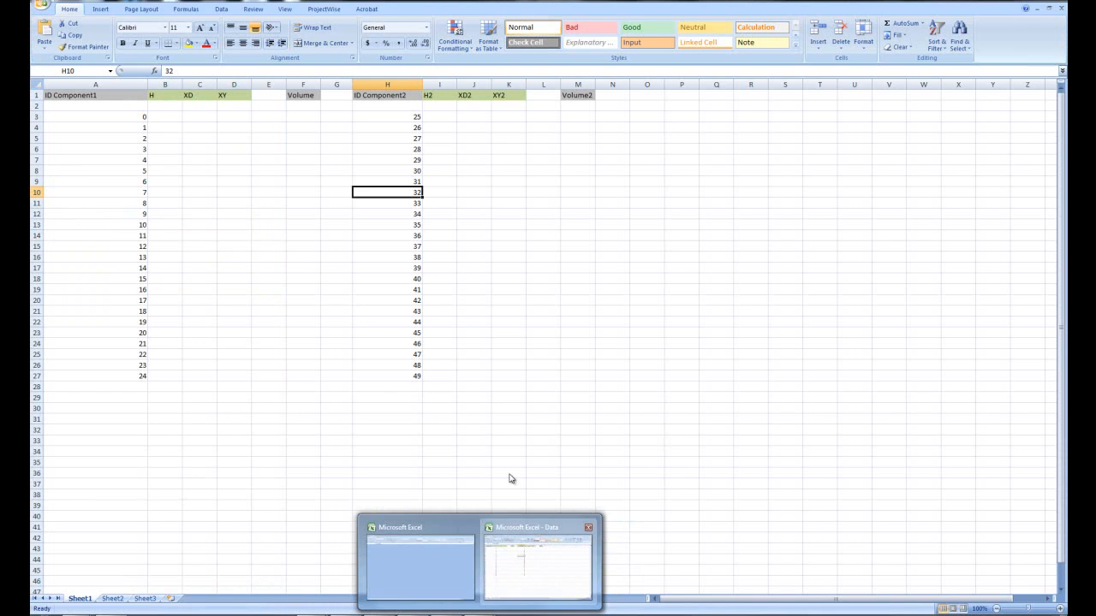
left_click(200, 161)
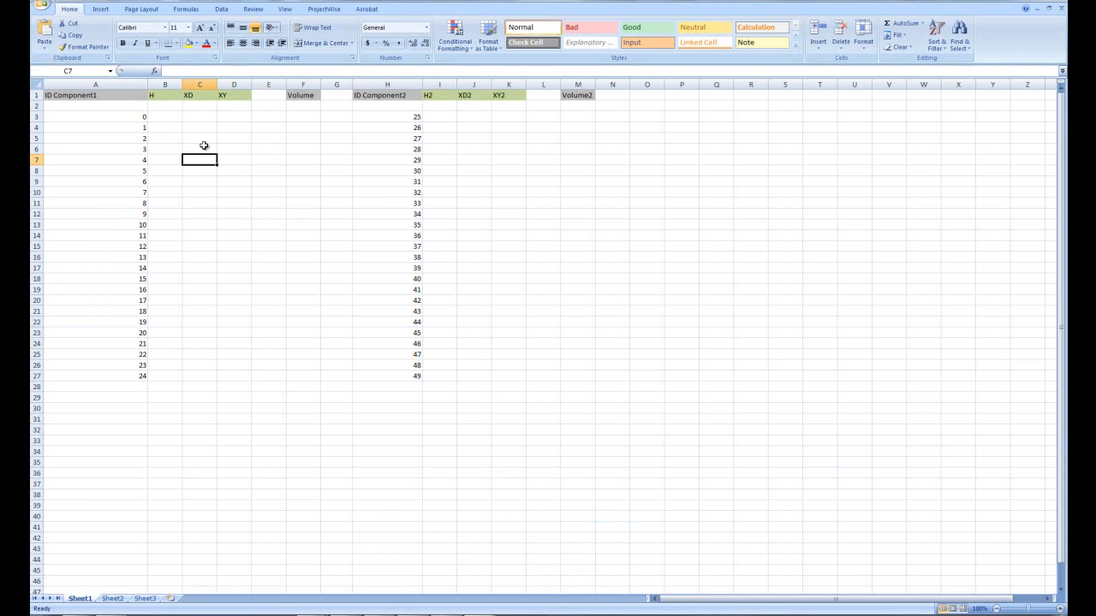
left_click(171, 119)
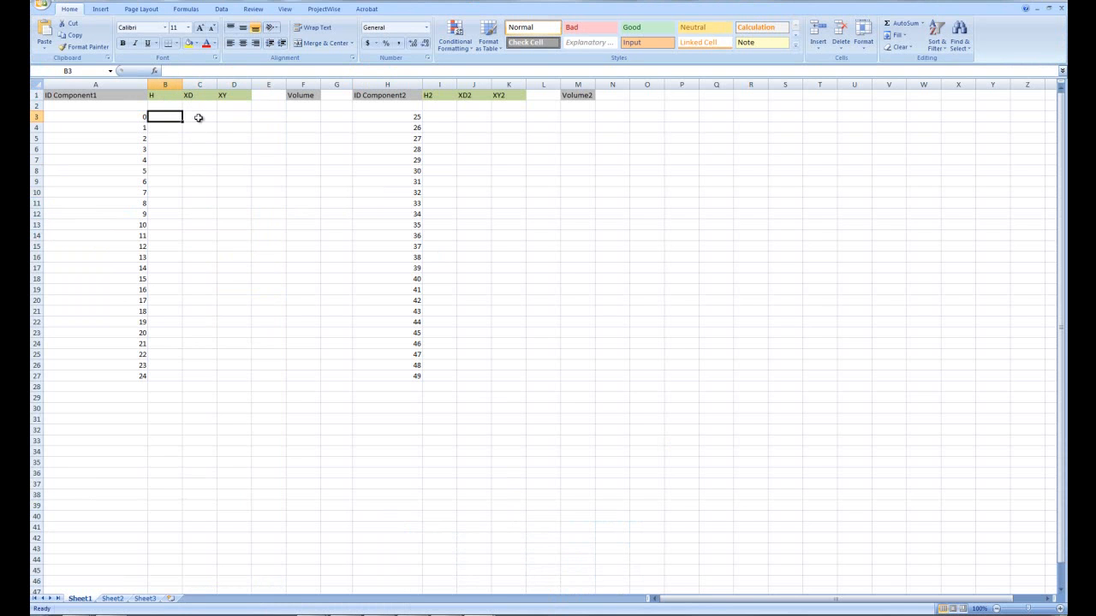
Step: Correct the header in D1 to YD and the header in K1 to YD2
double_click(222, 96)
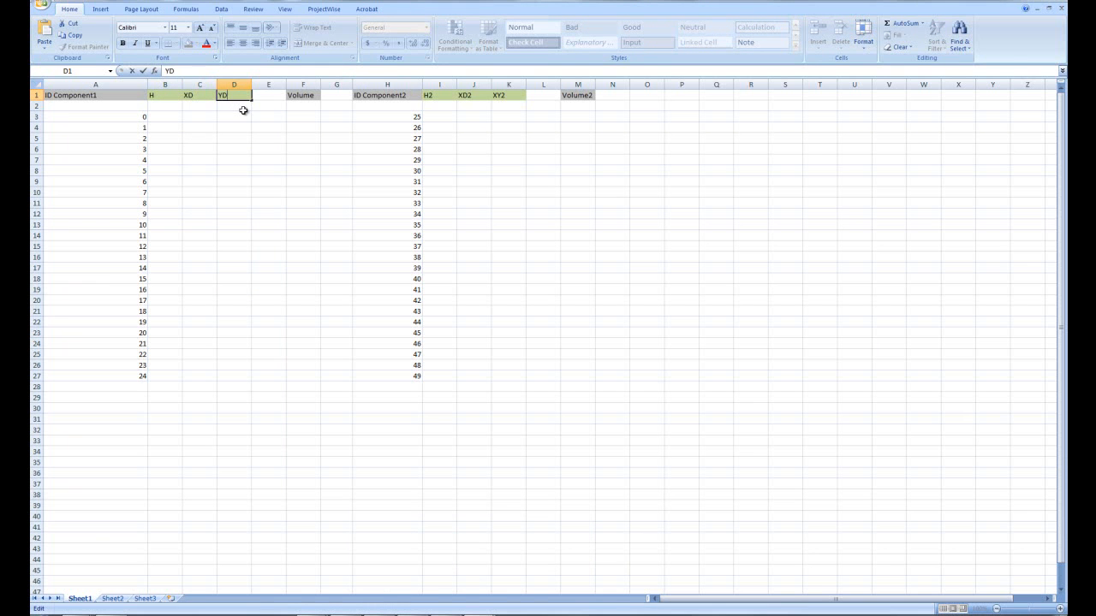
left_click(263, 179)
double_click(512, 97)
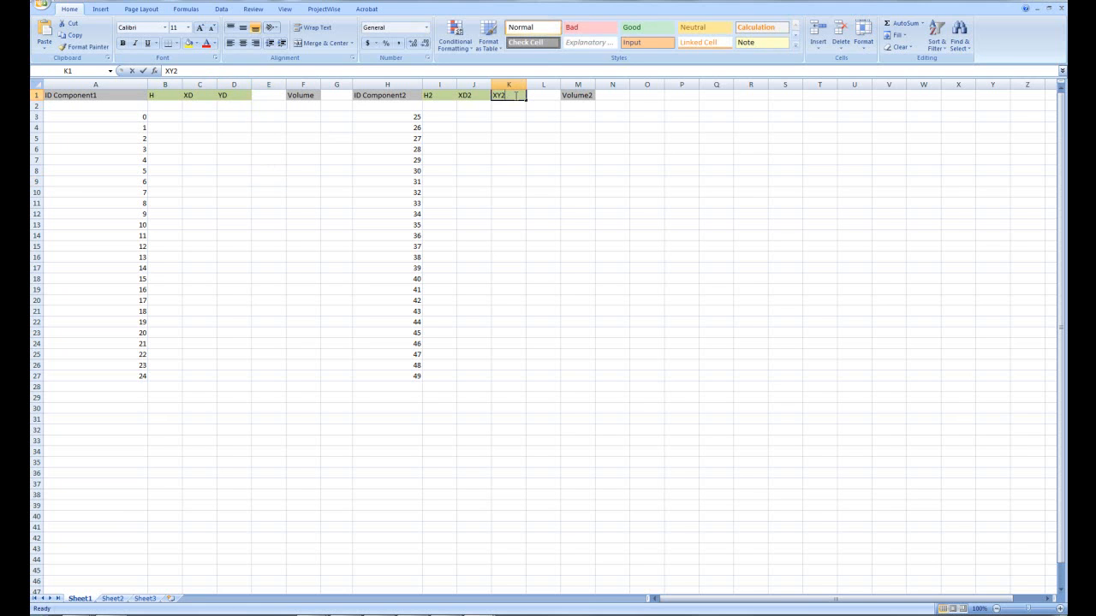
left_click_drag(507, 96, 476, 99)
type("Y")
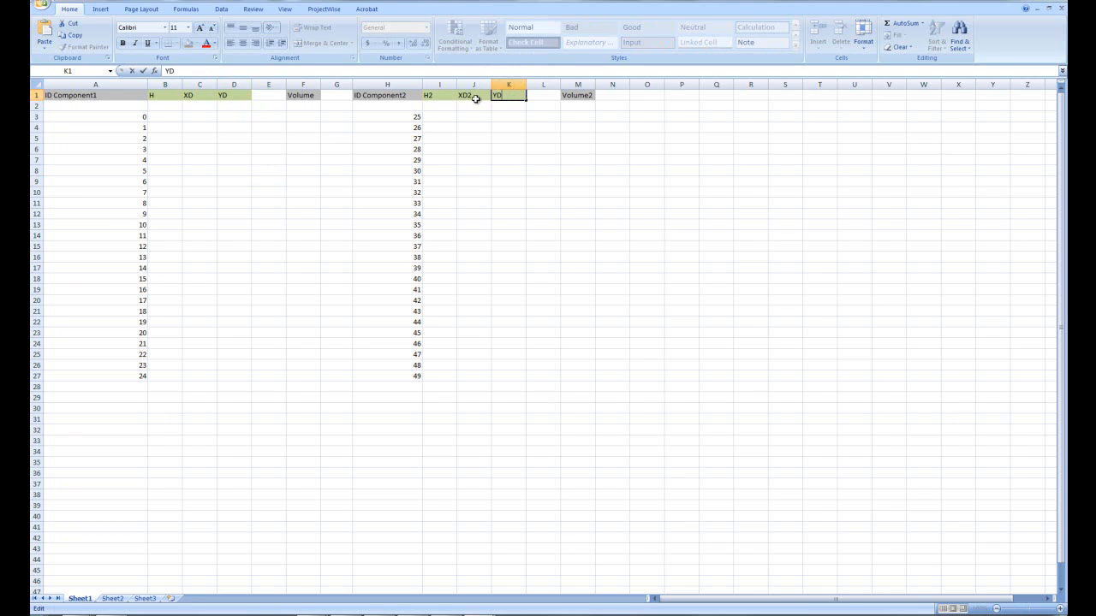
left_click(270, 153)
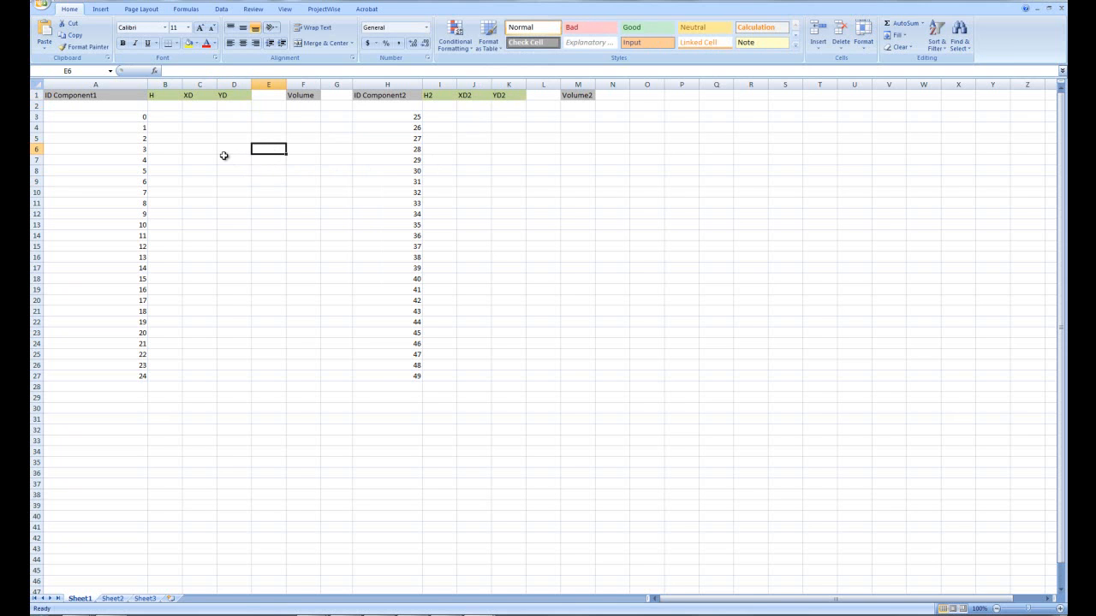
Step: Enter 30, 40 and 50 in B3:B5 under the H header and extend the series down to B12
left_click(172, 117)
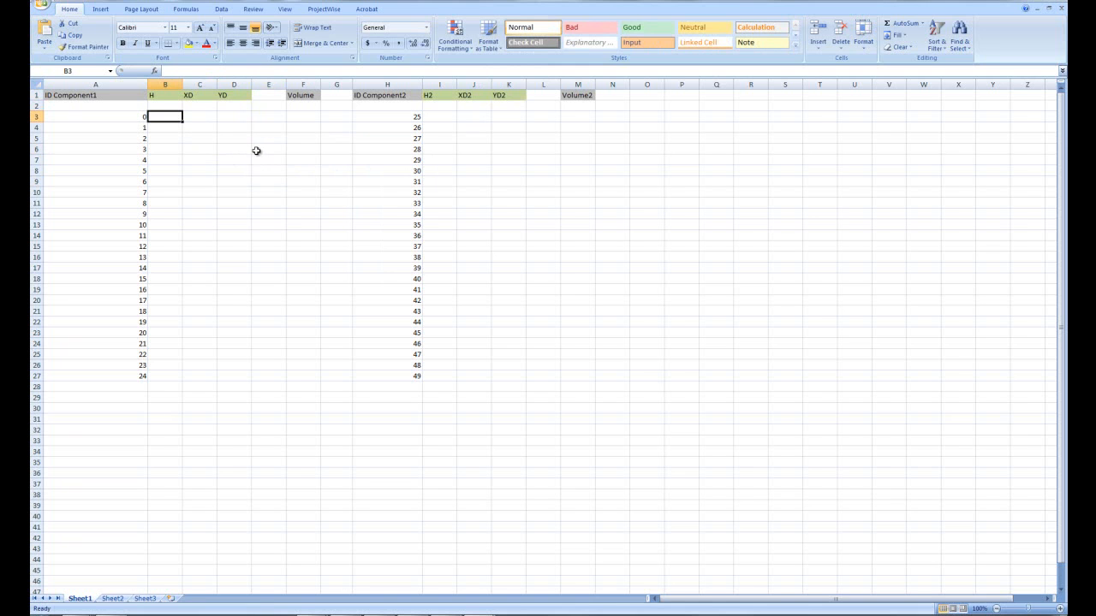
type("30")
key("Return")
type("40")
key("Return")
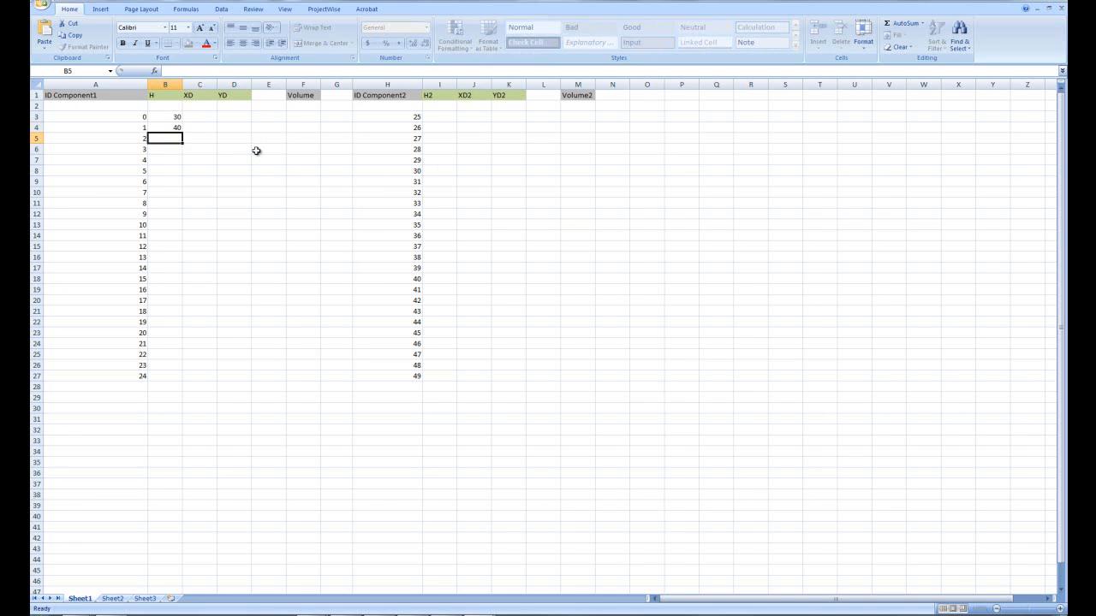
type("50")
key("Return")
left_click_drag(177, 118, 177, 220)
Step: Enter 110 and 100 in B13:B14 and extend the descending series from B12 down to B19
left_click(172, 226)
type("1")
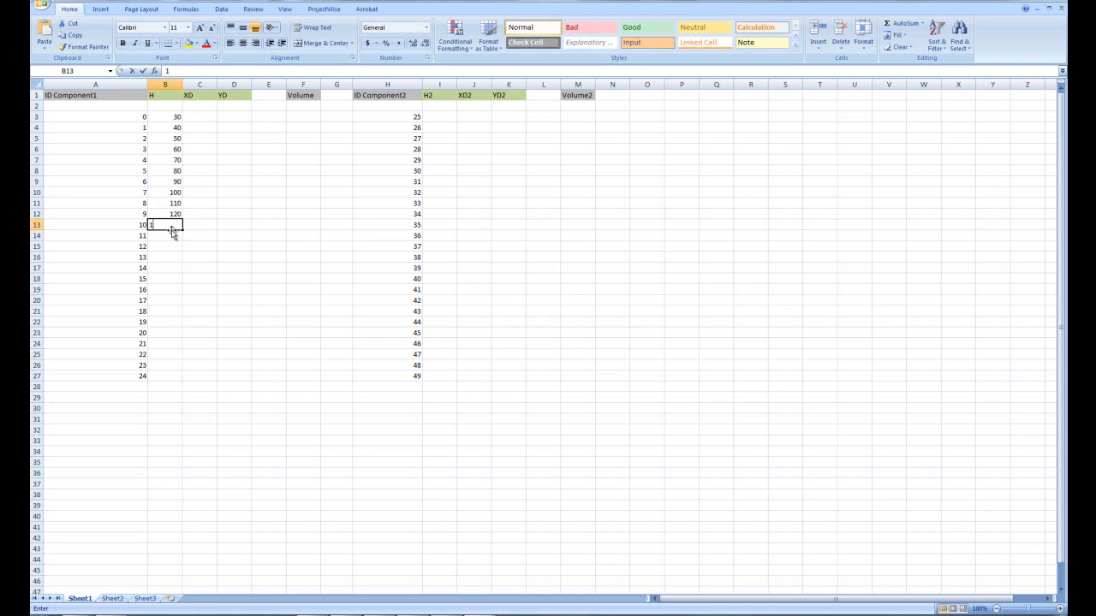
type("10")
key("Return")
type("100")
key("Return")
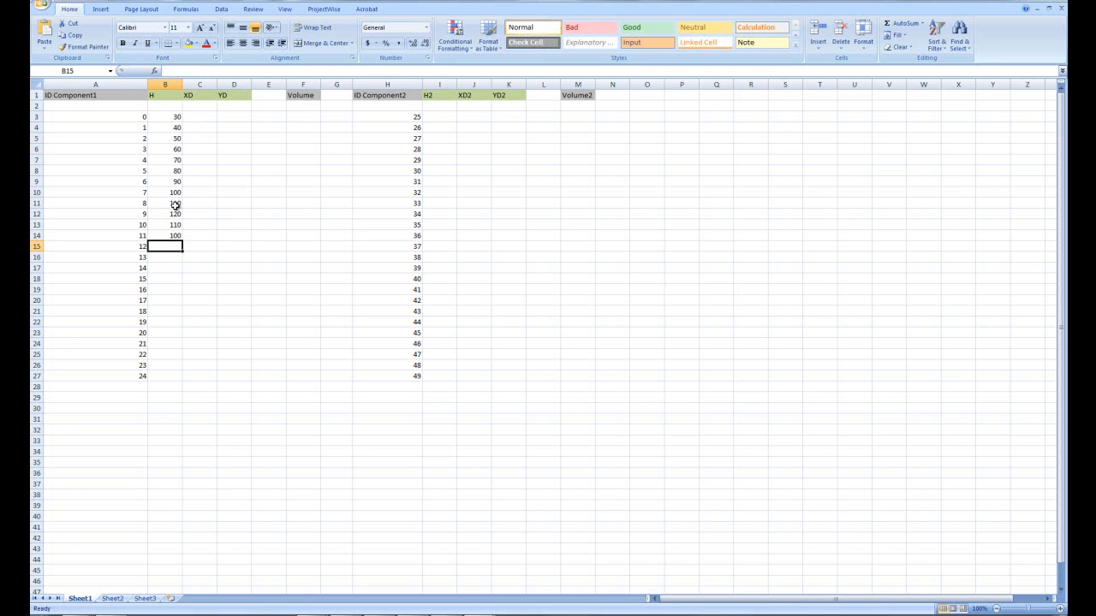
left_click_drag(177, 213, 185, 295)
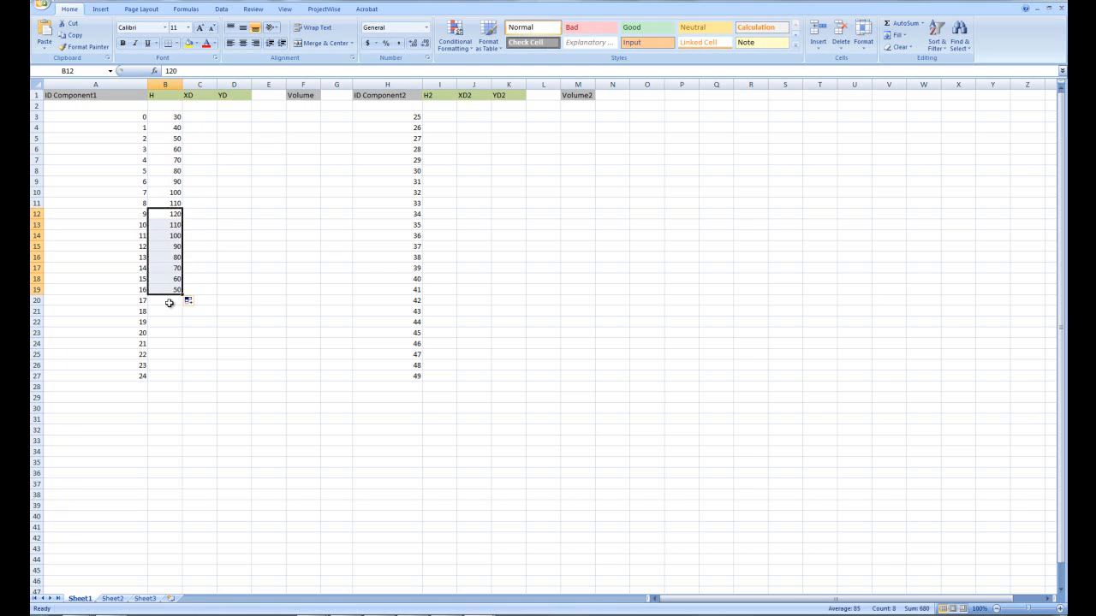
Step: Enter 60 and 70 in B20:B21 and extend the ascending series from B19 down to B27
left_click(169, 301)
type("60")
left_click(170, 311)
type("7")
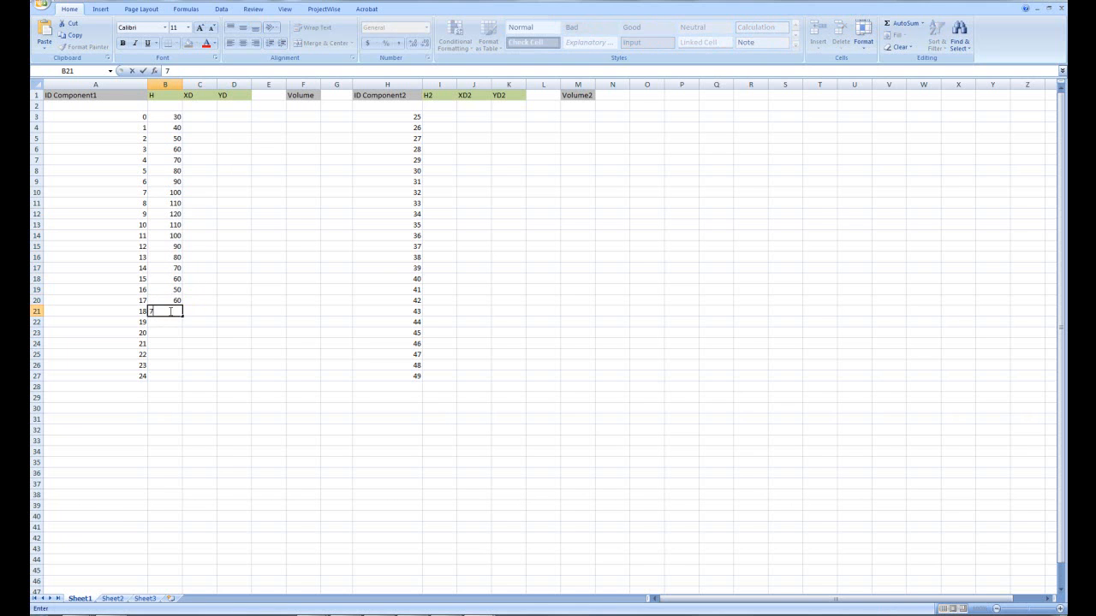
key("Return")
left_click_drag(176, 289, 186, 379)
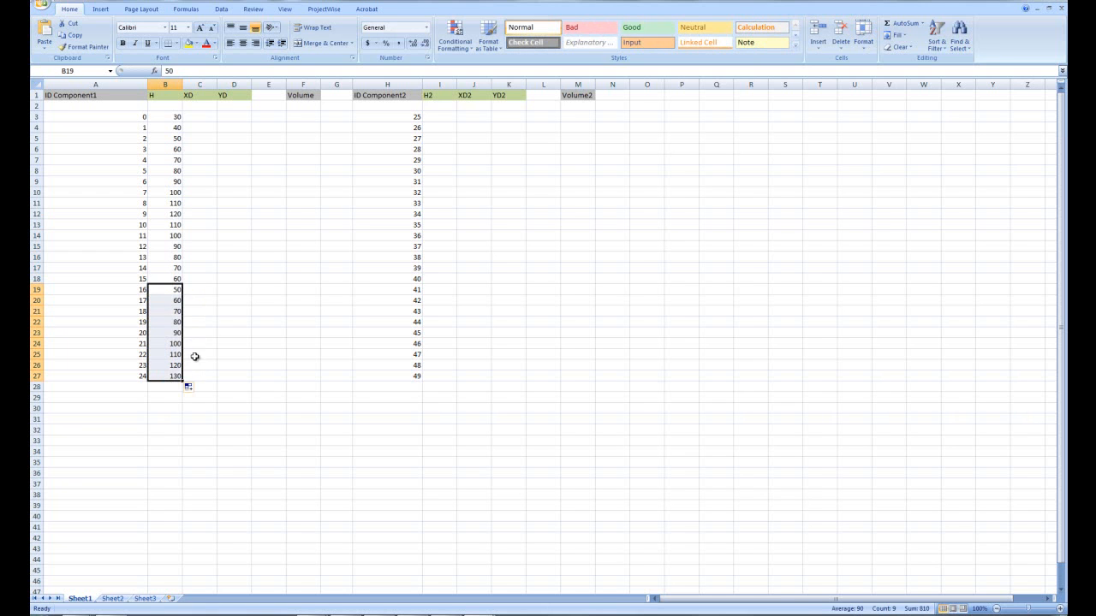
Step: Enter 4, 3, 4, 2 and 4 in C3:C7 under the XD header
left_click(199, 119)
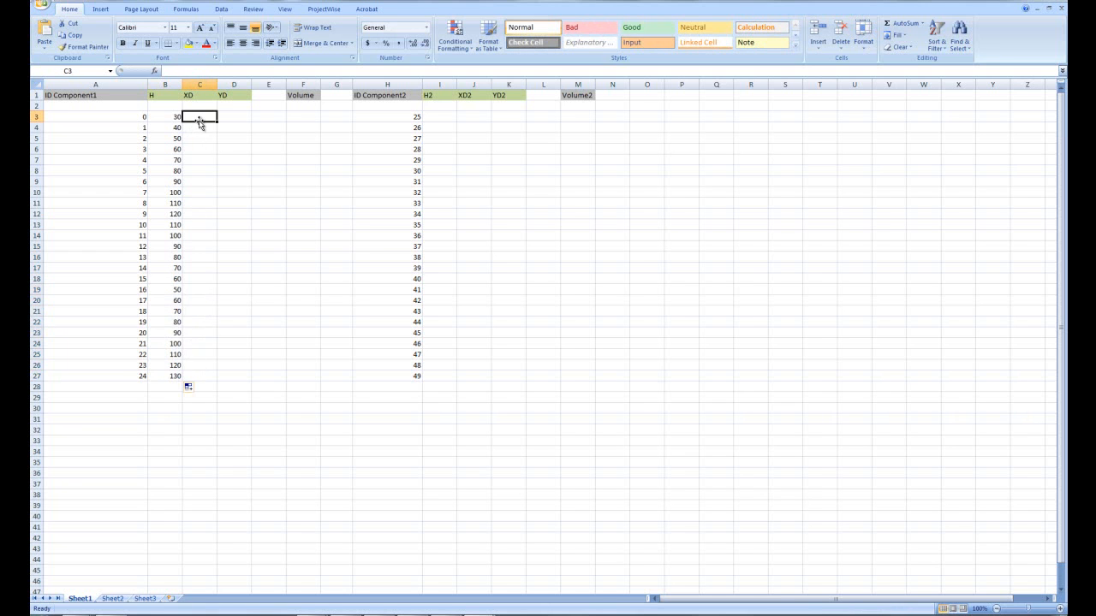
type("4")
key("Return")
type("3")
key("Return")
type("4")
key("Return")
type("2")
key("Return")
type("4")
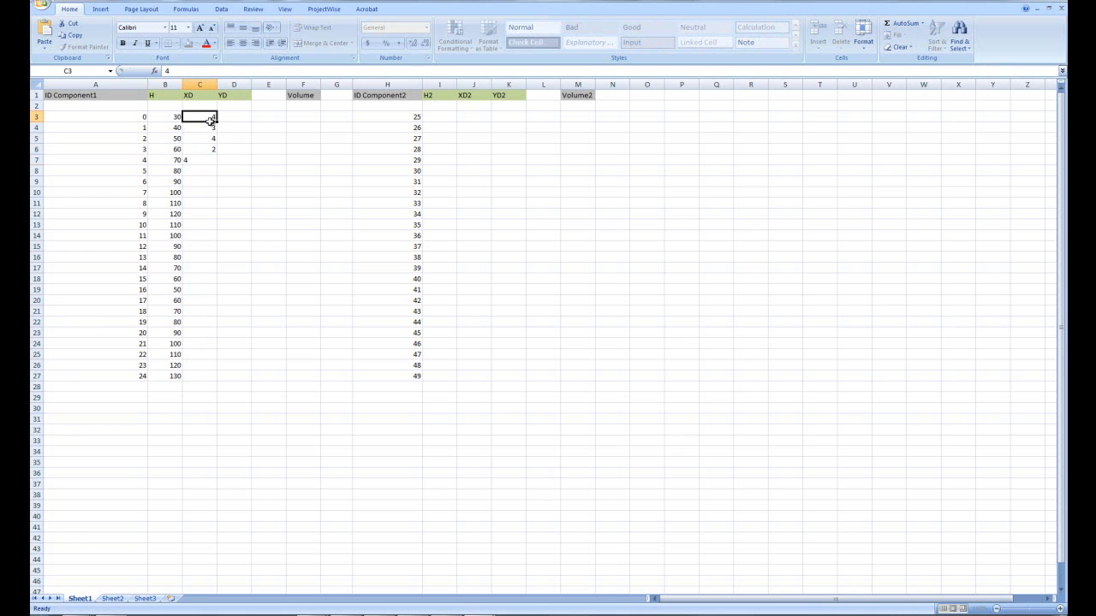
Step: Copy the values in C3:C7 and paste them repeatedly down the XD column through C27
left_click(212, 120)
left_click_drag(212, 121, 213, 156)
key("ctrl+c")
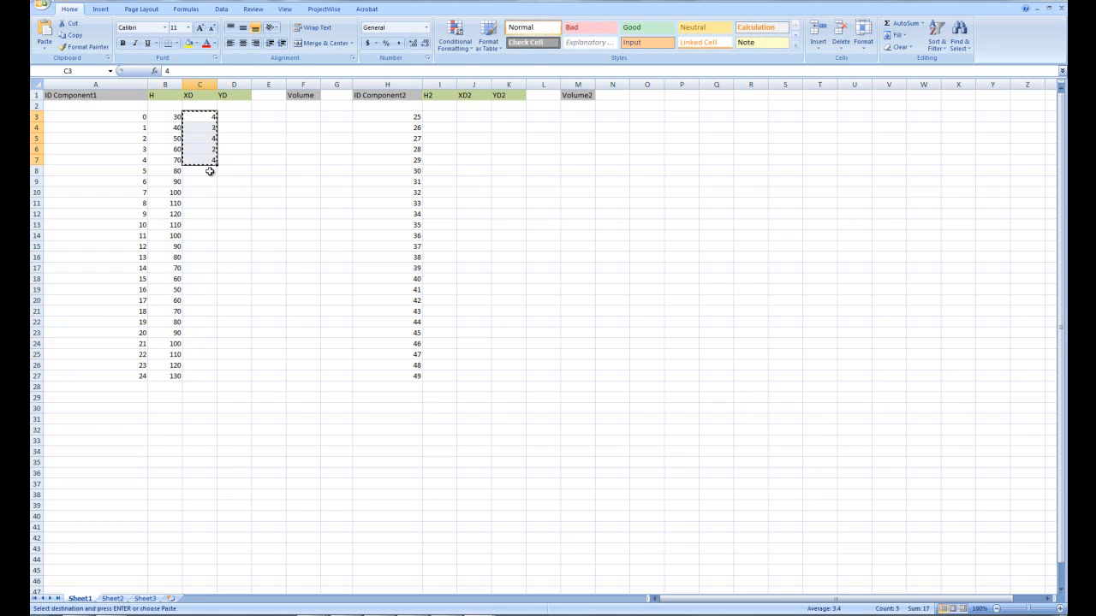
left_click(212, 169)
key("ctrl+v")
left_click(214, 225)
key("ctrl+v")
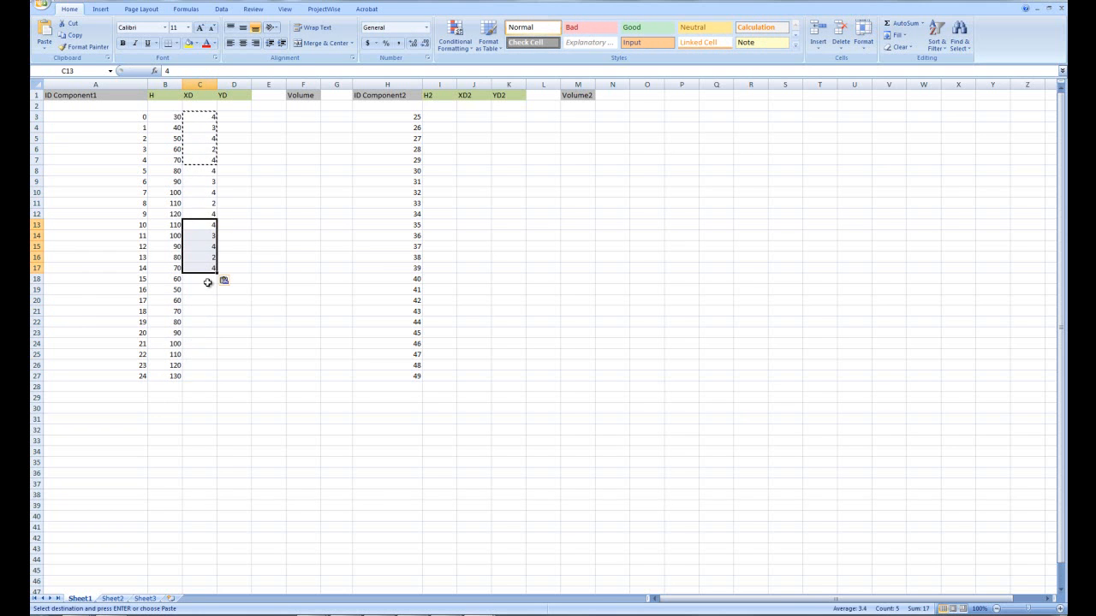
left_click(211, 279)
key("ctrl+v")
left_click(210, 335)
key("ctrl+v")
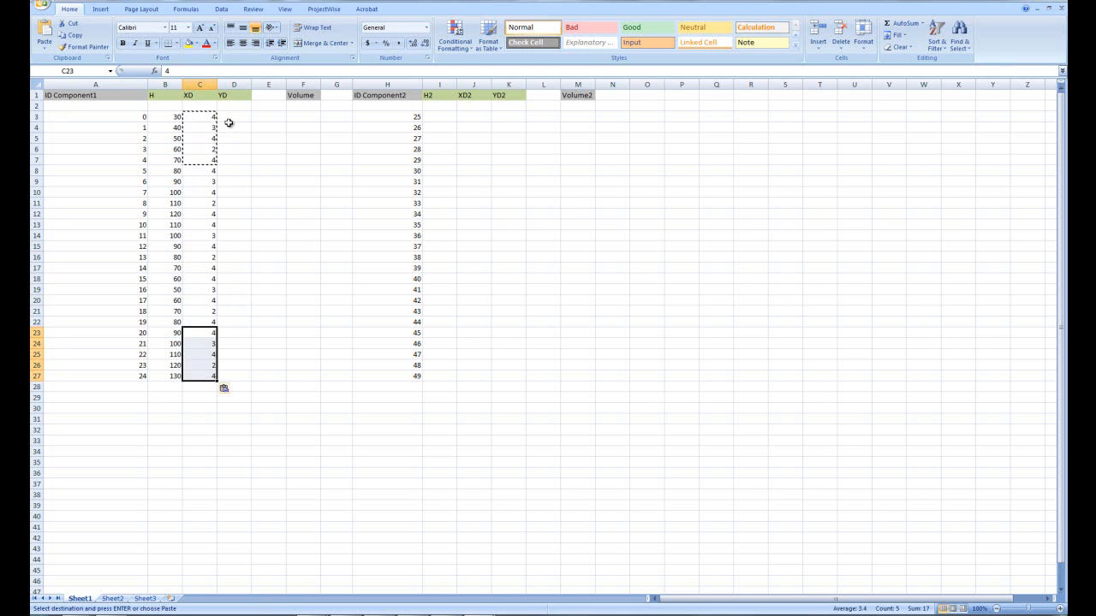
Step: Copy the XD values in C3:C27 into D3:D27 under the YD header
left_click(234, 117)
left_click_drag(211, 117, 208, 375)
key("ctrl+c")
left_click(237, 117)
left_click_drag(236, 117, 234, 377)
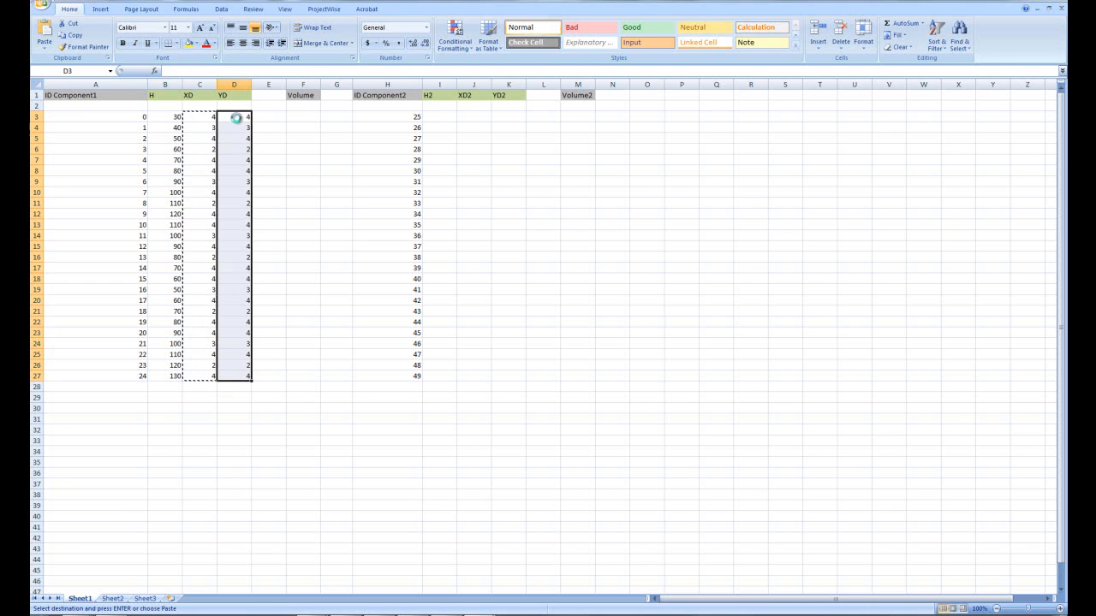
key("Return")
Step: Enter 2, 4, 5, 2, 1, 1, 3, 4, 5, 3 and 2 in I3:I13 under the H2 header
left_click(446, 117)
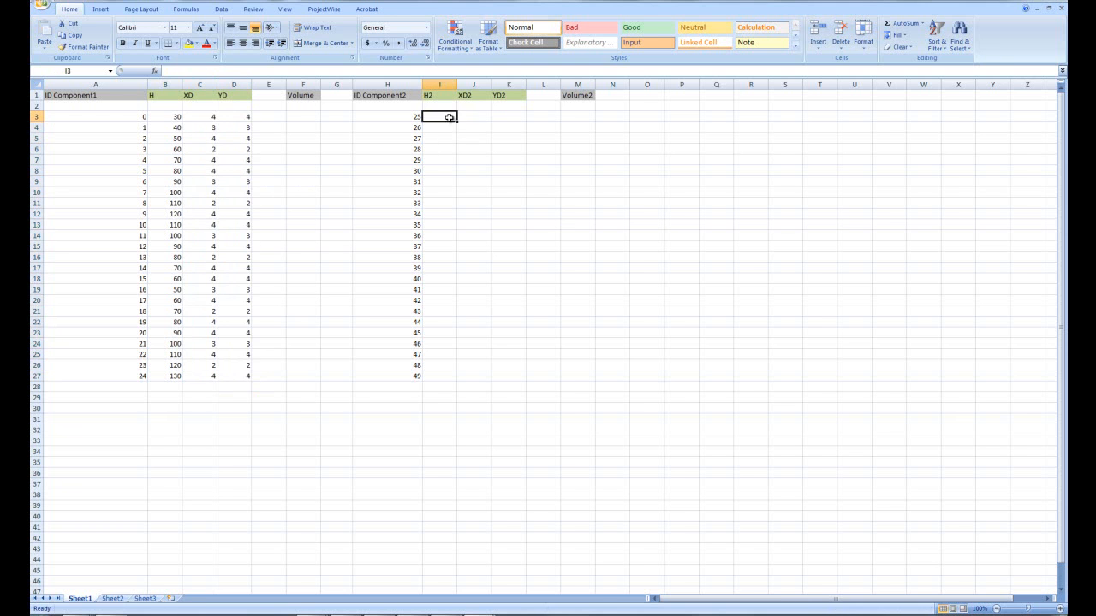
type("2")
key("Return")
type("4")
key("Return")
type("5")
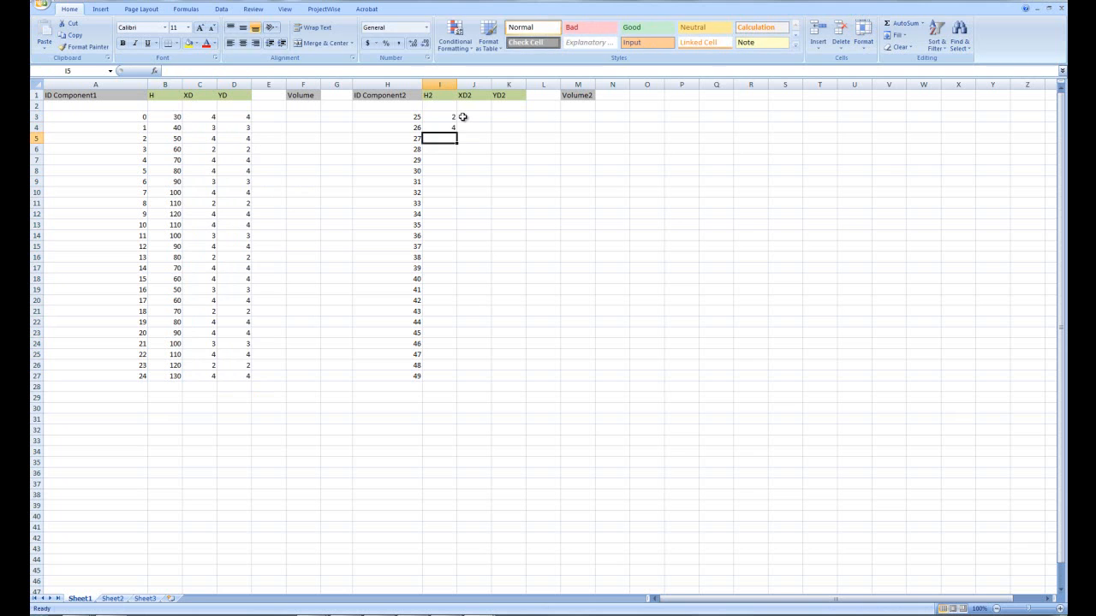
key("Return")
type("2")
key("Return")
type("1")
key("Return")
type("1")
key("Return")
type("3")
key("Return")
type("4")
key("Return")
type("5")
key("Return")
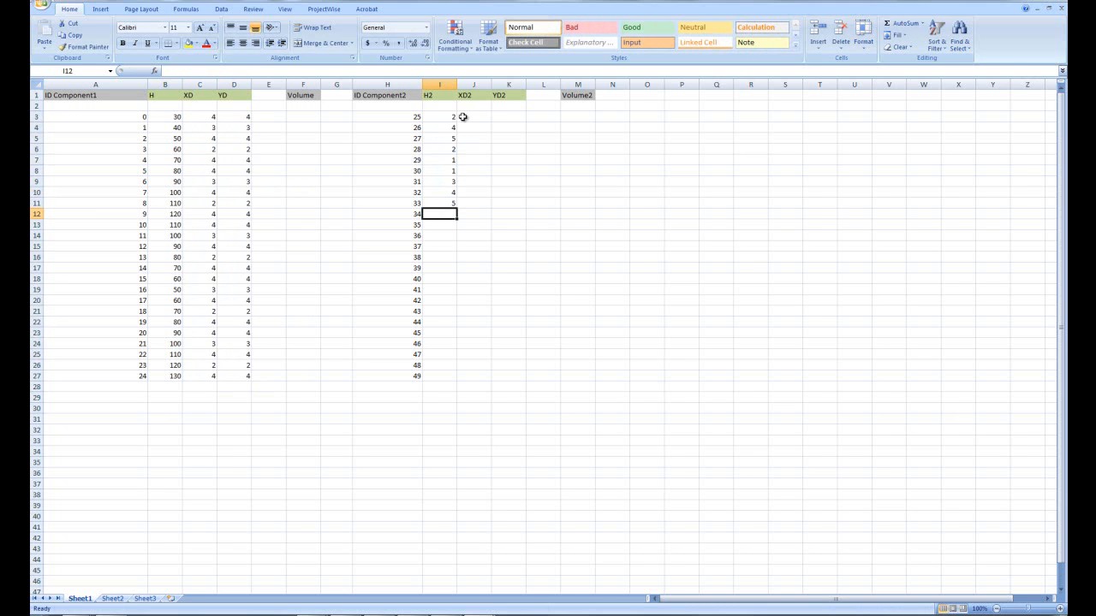
type("3")
key("Return")
type("2")
key("Return")
Step: Copy the values in I3:I13 and paste them starting at I9
left_click_drag(452, 117, 447, 222)
key("ctrl+c")
left_click(441, 180)
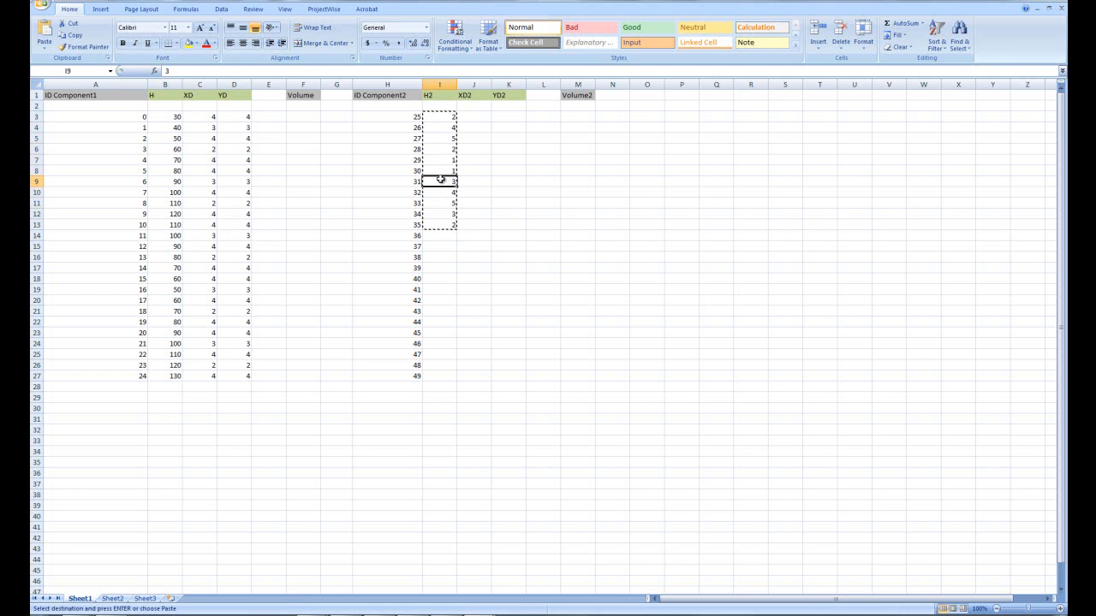
key("Return")
left_click(435, 257)
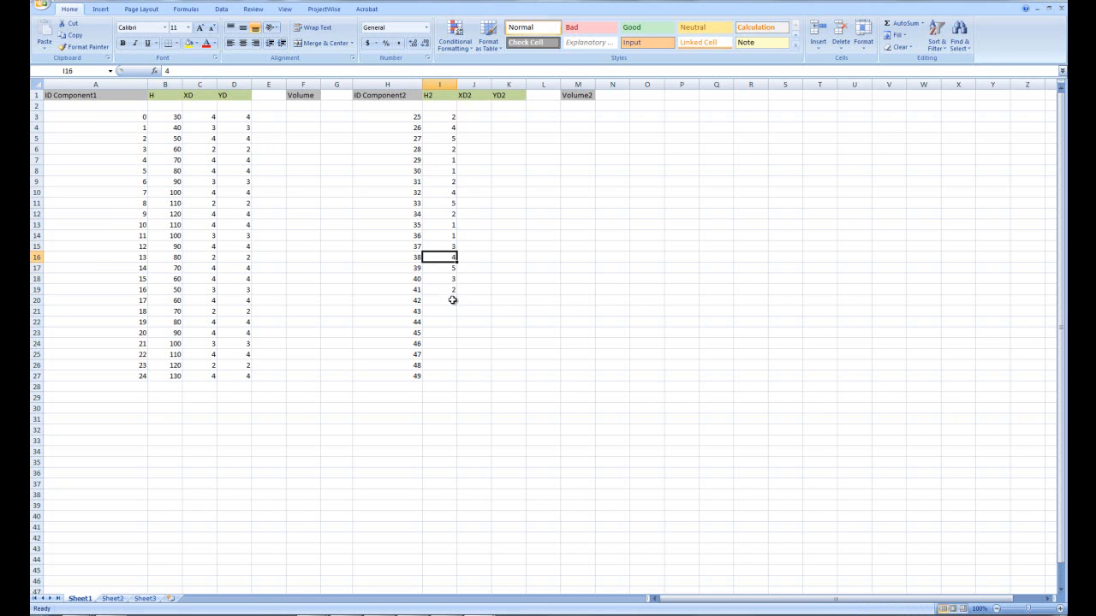
Step: Copy I9:I19, paste it starting at I20, and clear the surplus values in I28:I30
left_click_drag(440, 180, 446, 292)
key("ctrl+c")
left_click(447, 299)
key("ctrl+v")
left_click(451, 388)
left_click_drag(449, 389, 447, 413)
key("BackSpace")
left_click(465, 387)
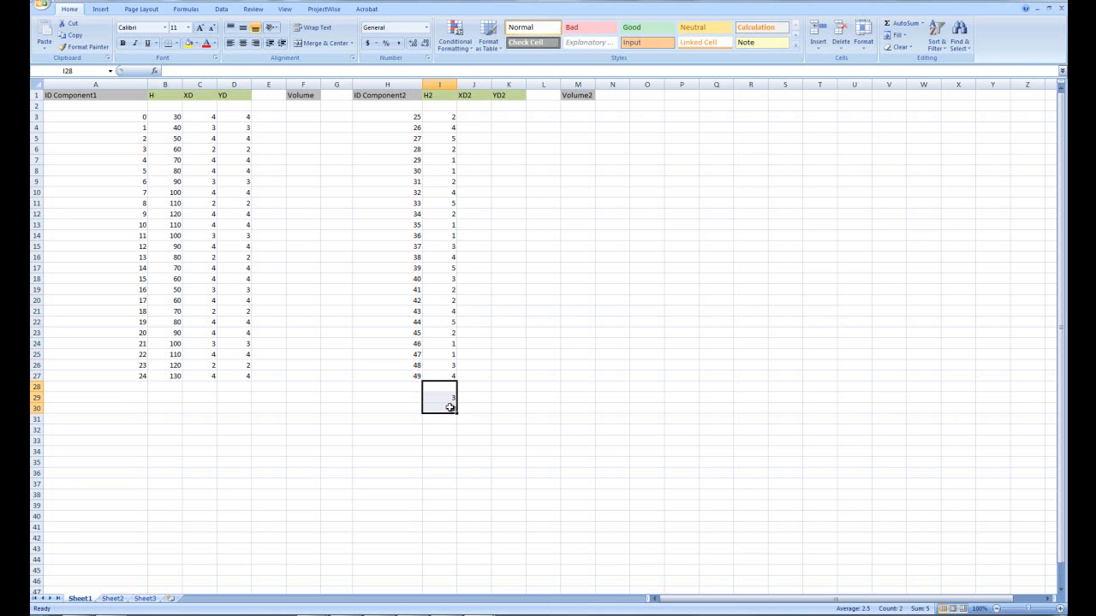
key("Delete")
left_click(468, 386)
Step: Enter 4, 5, 3, 4, 2, 4, 4 and 2 in J3:J10 under the XD2 header
left_click(474, 120)
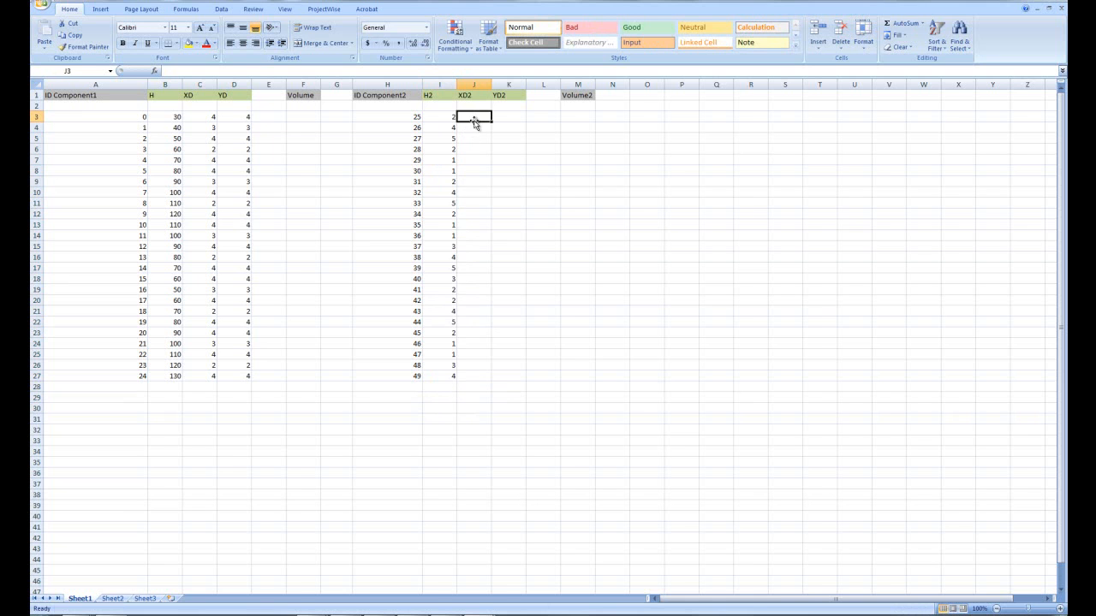
type("4")
key("Return")
type("5")
key("Return")
type("3")
key("Return")
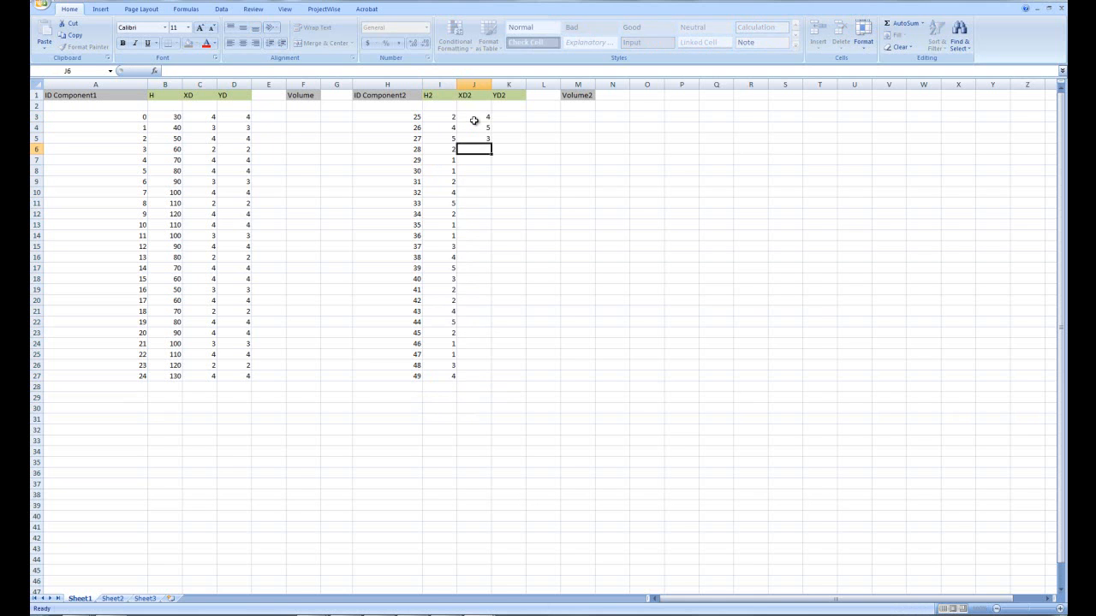
type("4")
key("Return")
type("2")
key("Return")
type("4")
key("Return")
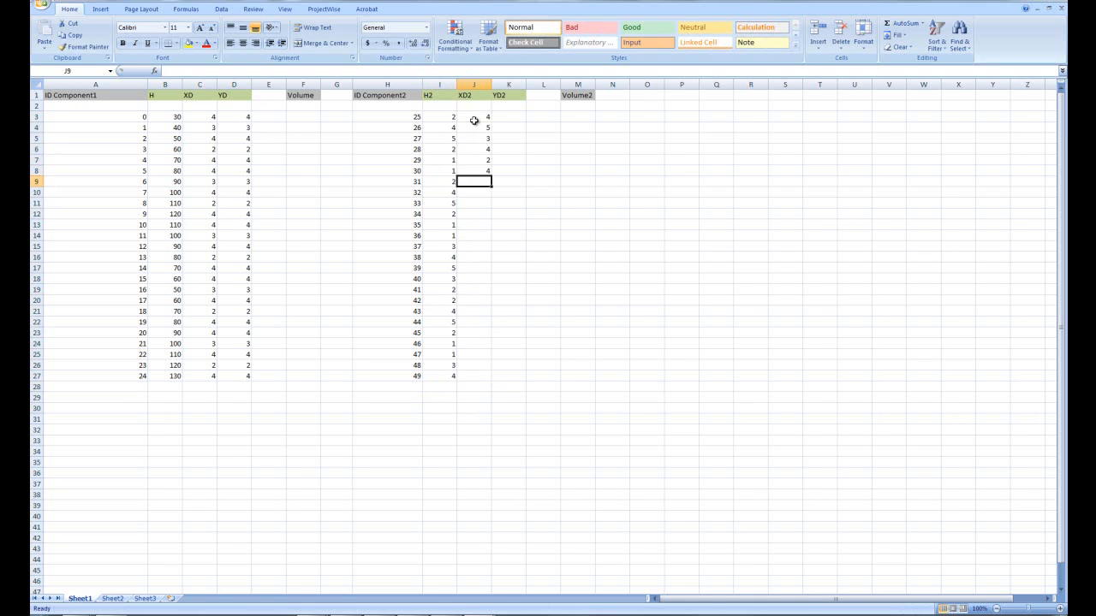
type("4")
key("Return")
type("2")
key("Return")
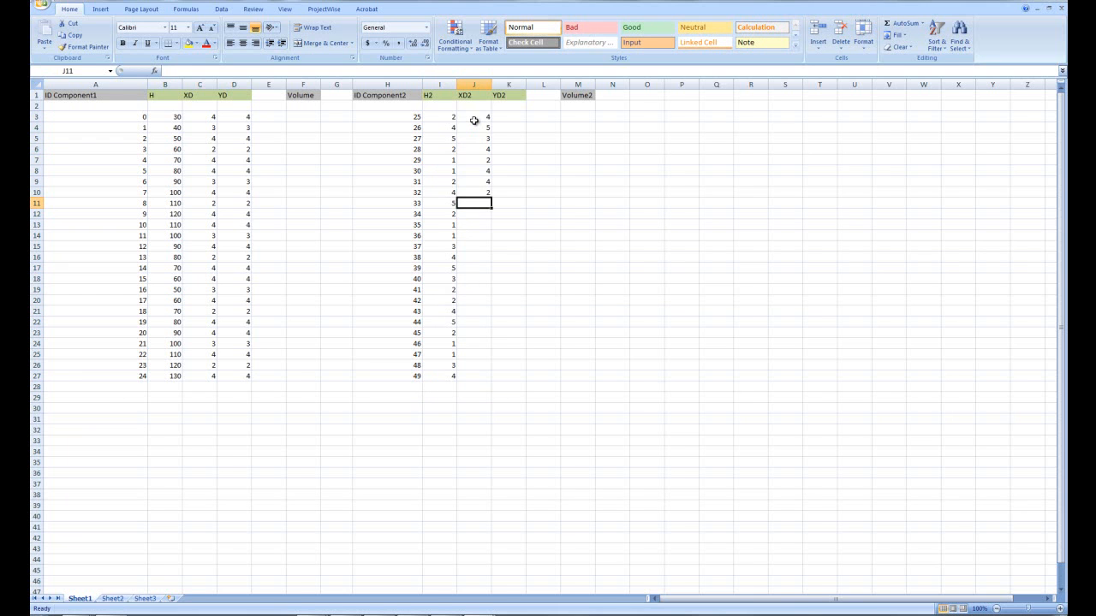
Step: Copy the XD2 values in J3:J10 and paste them starting at J11
left_click_drag(477, 116, 488, 193)
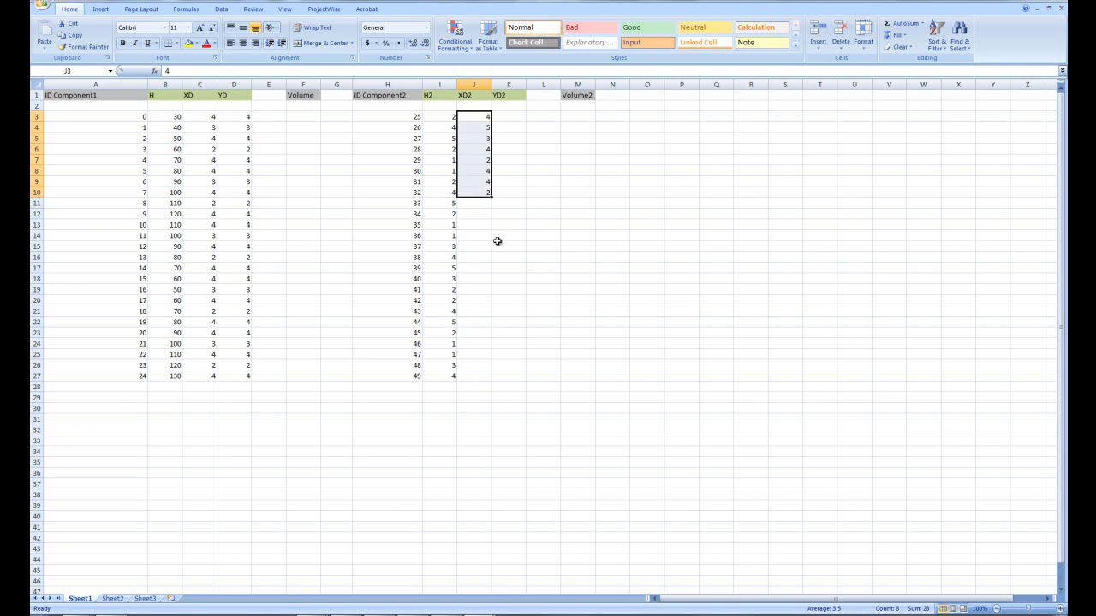
key("ctrl+c")
left_click(484, 206)
key("ctrl+v")
Step: Copy J6:J17, paste it starting at J19, and clear the surplus values in J28:J30
left_click_drag(482, 151, 486, 263)
key("ctrl+c")
left_click(484, 290)
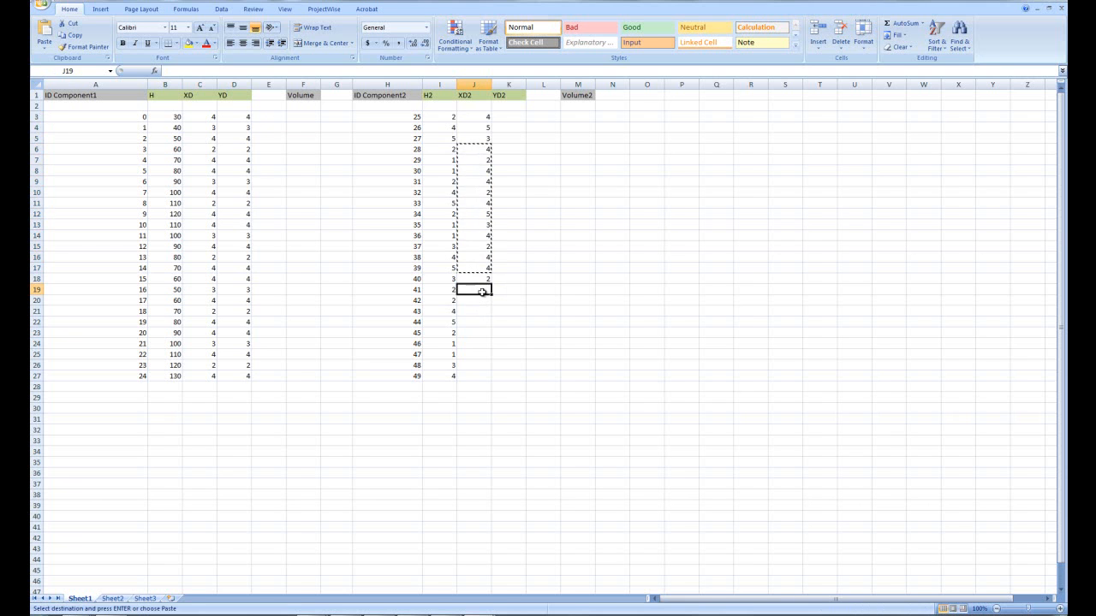
key("ctrl+v")
key("Escape")
left_click_drag(485, 387, 485, 409)
key("Delete")
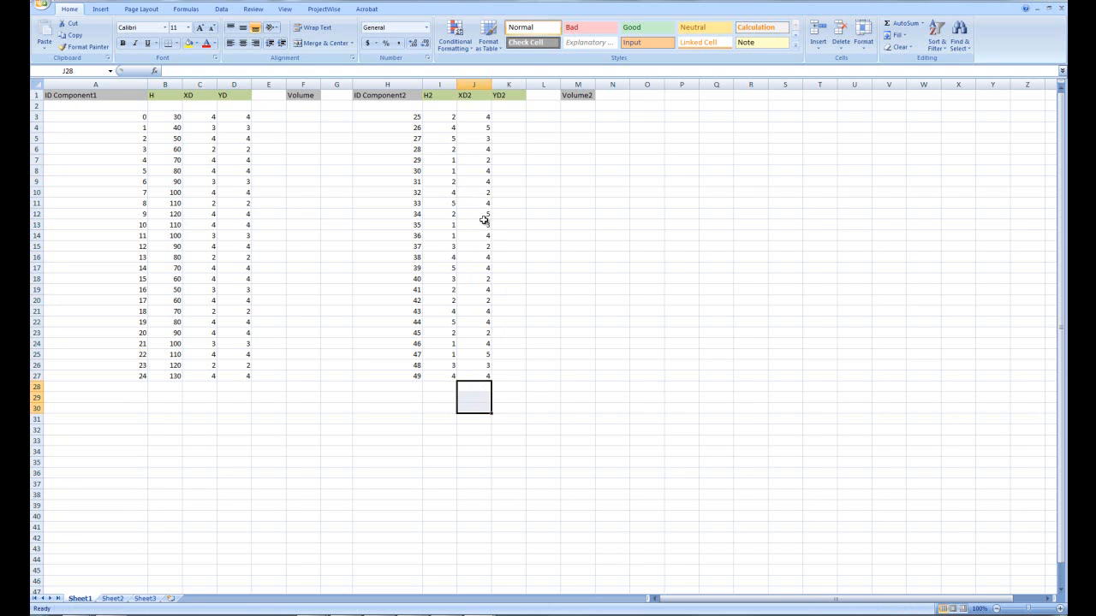
Step: Move the values in I3:I27 to K3:K27 under YD2, and enter 120 and 110 in I3:I4
left_click_drag(447, 117, 445, 377)
left_click_drag(441, 112, 496, 121)
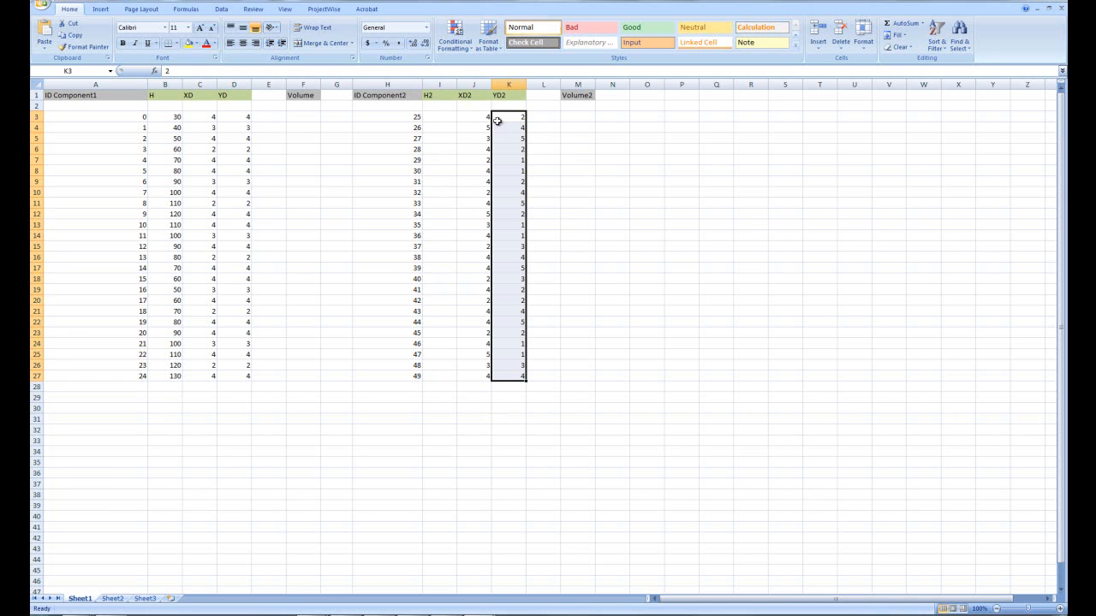
left_click(450, 117)
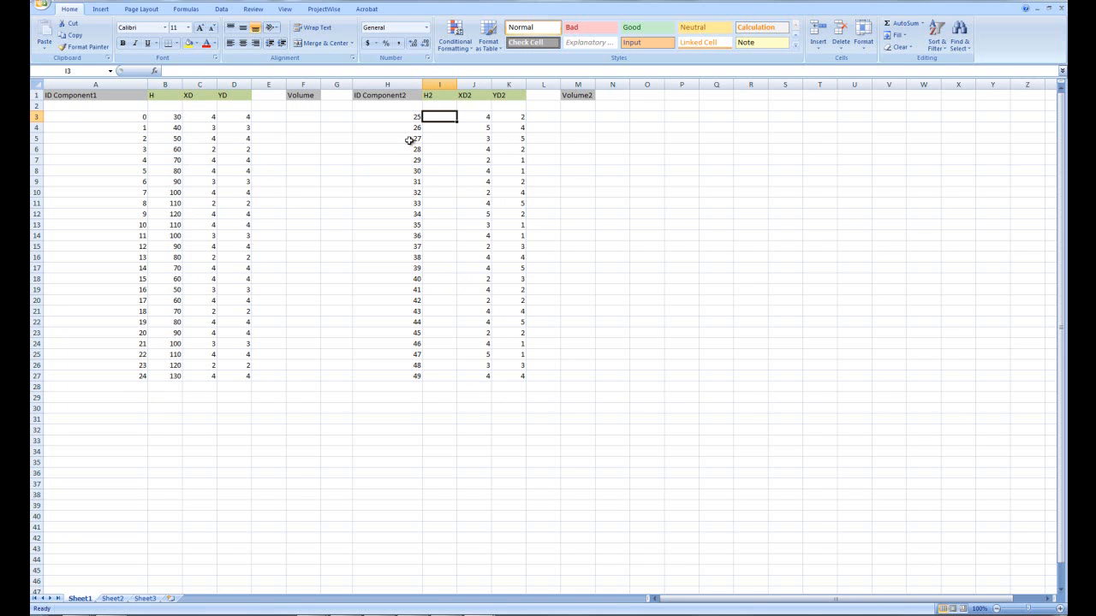
type("120")
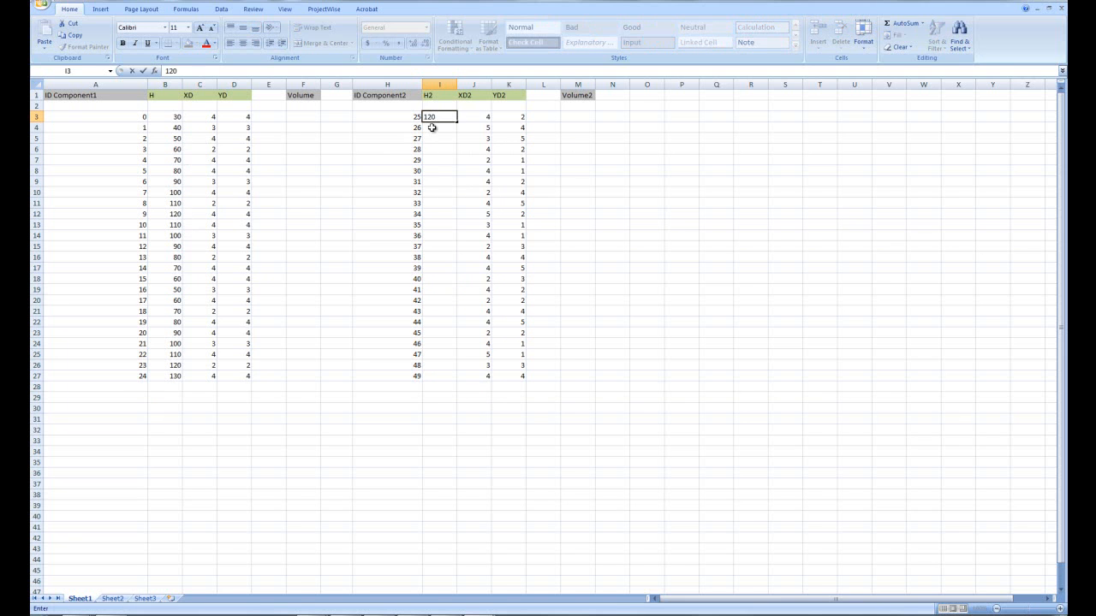
left_click(434, 128)
type("110")
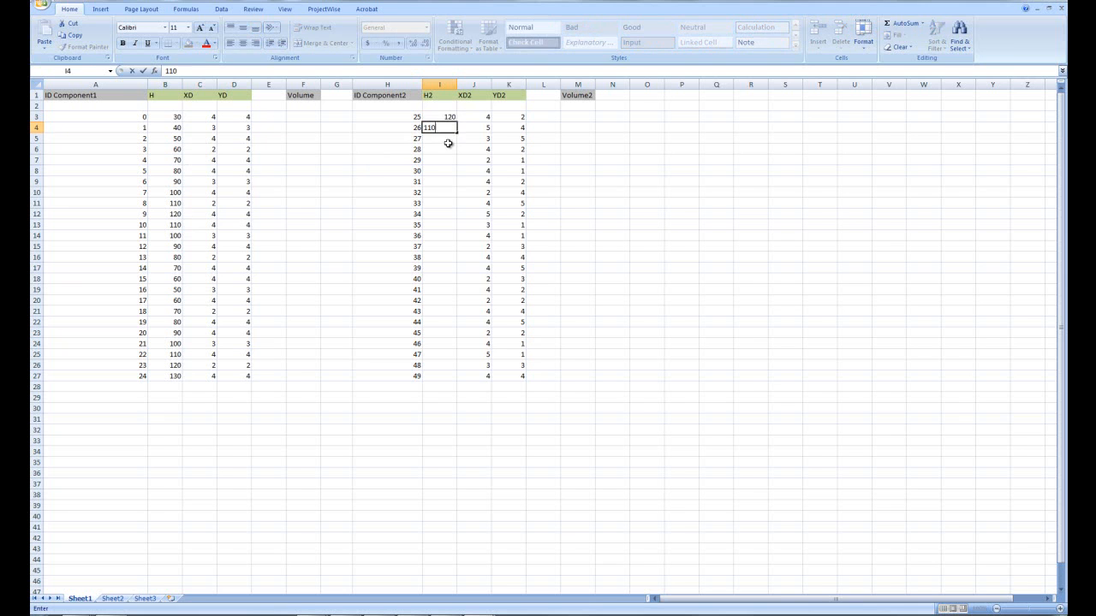
left_click(448, 140)
Step: Extend the descending H2 series to 30 in I12, and continue from 40 in I13 in steps of 10 up to 180 in I27
left_click_drag(451, 118, 456, 220)
left_click(447, 227)
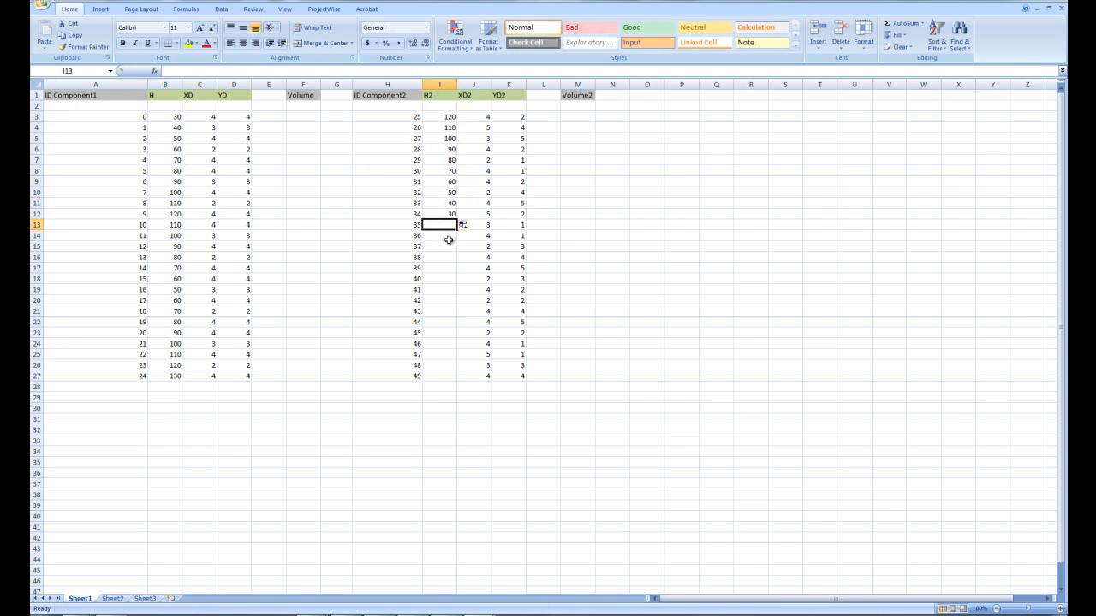
left_click_drag(448, 214, 438, 382)
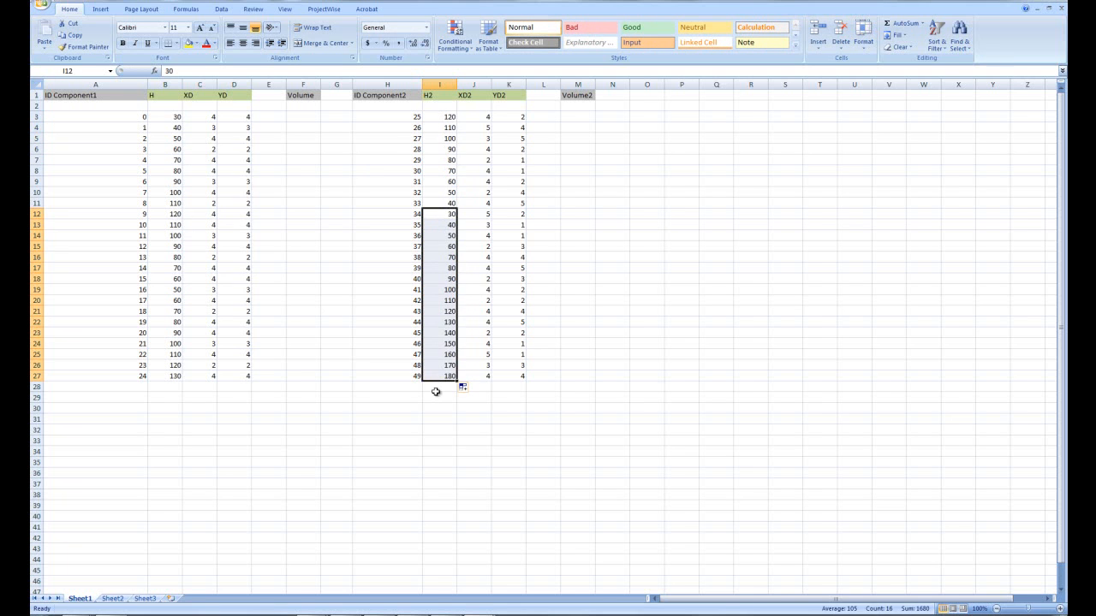
left_click(437, 396)
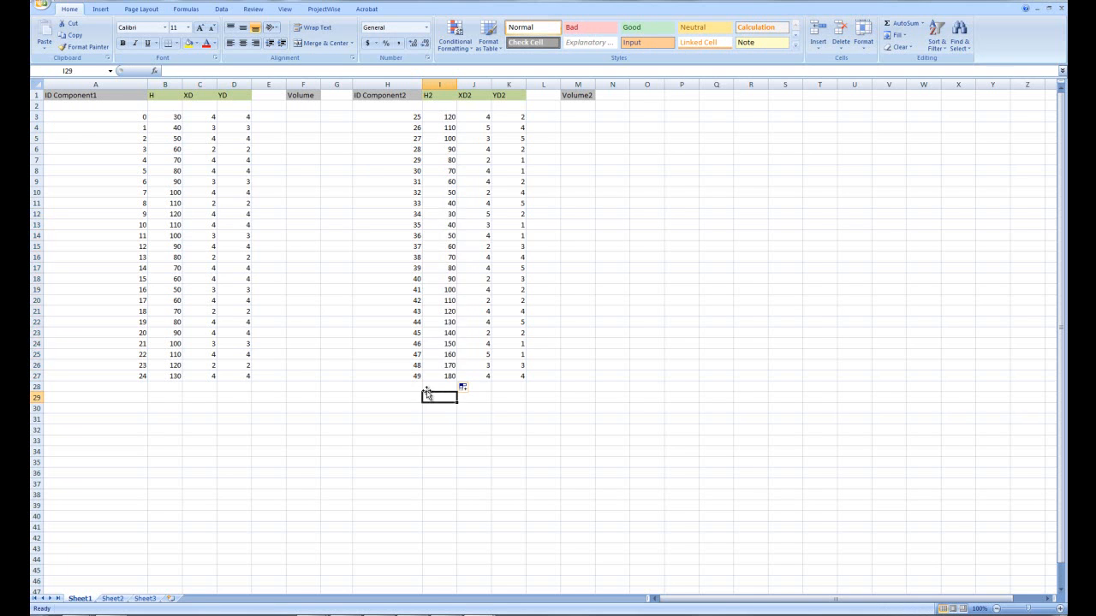
left_click(390, 174)
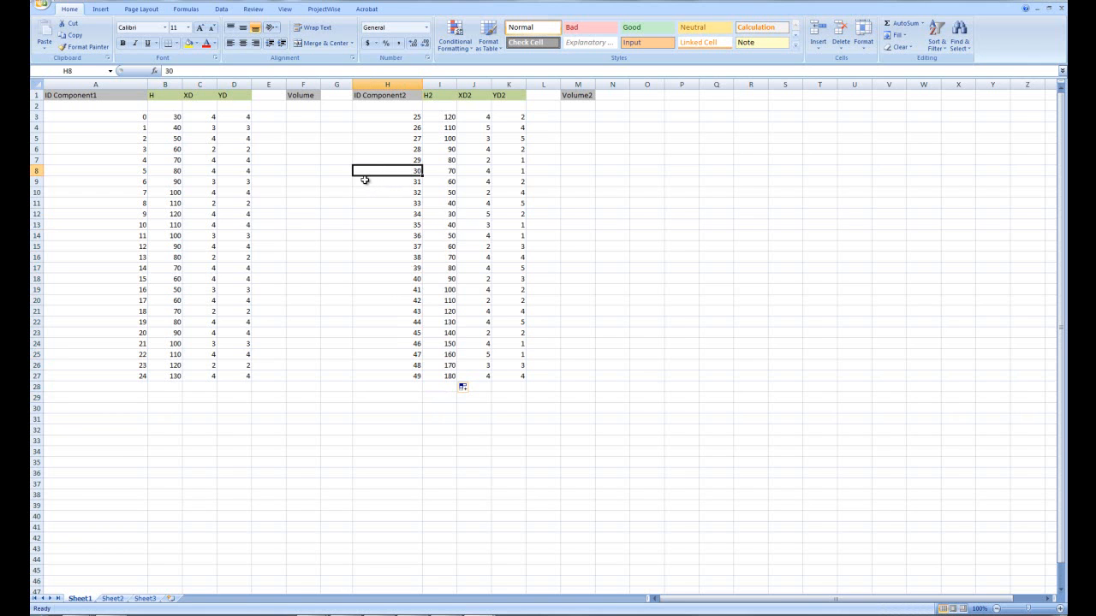
left_click(447, 174)
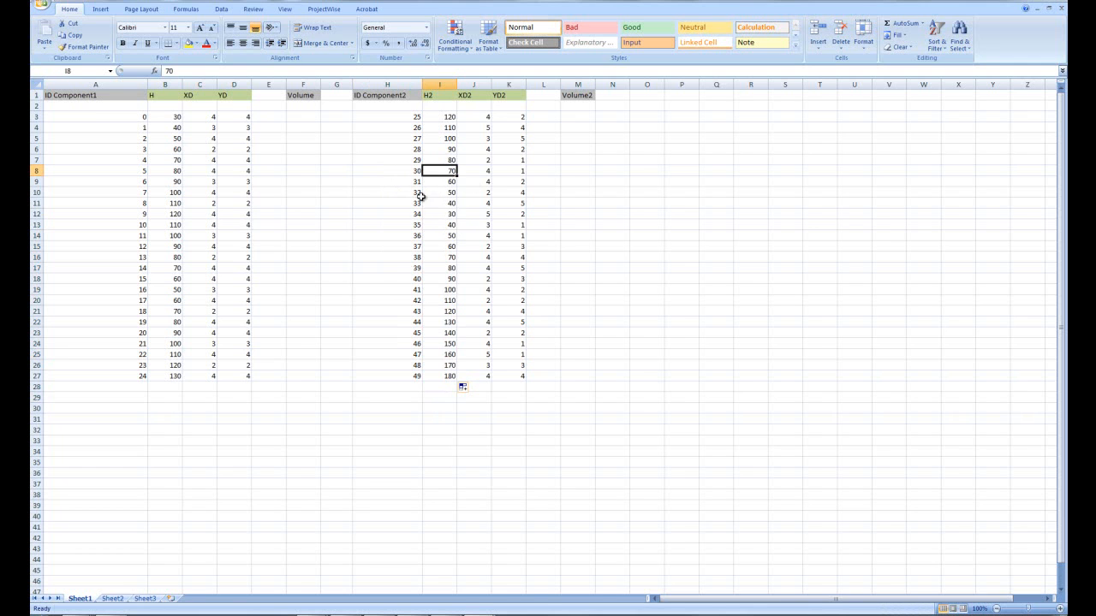
left_click(484, 171)
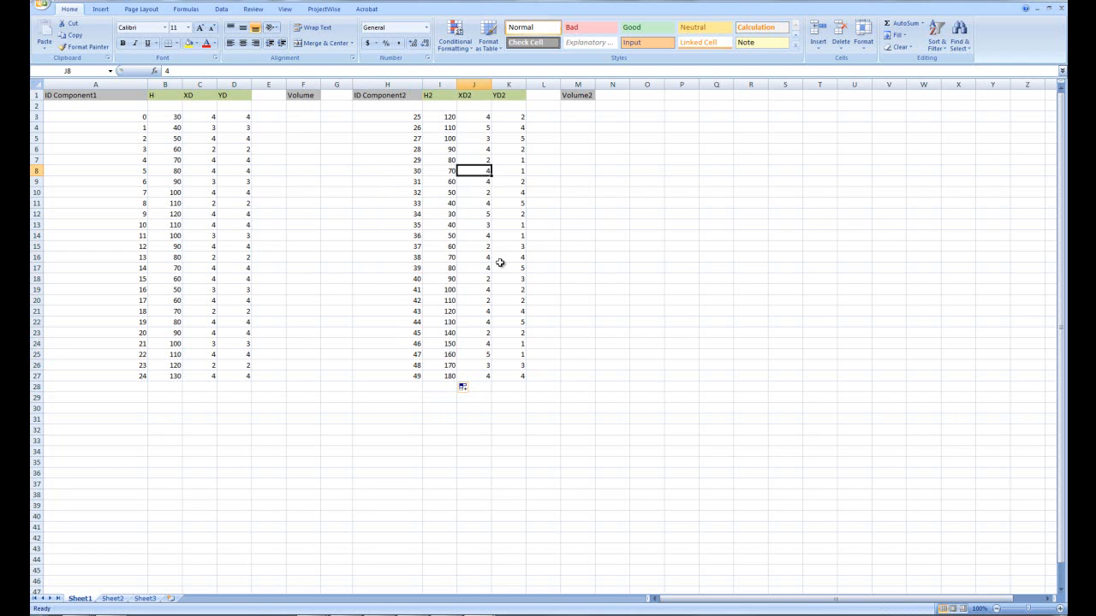
left_click(514, 173)
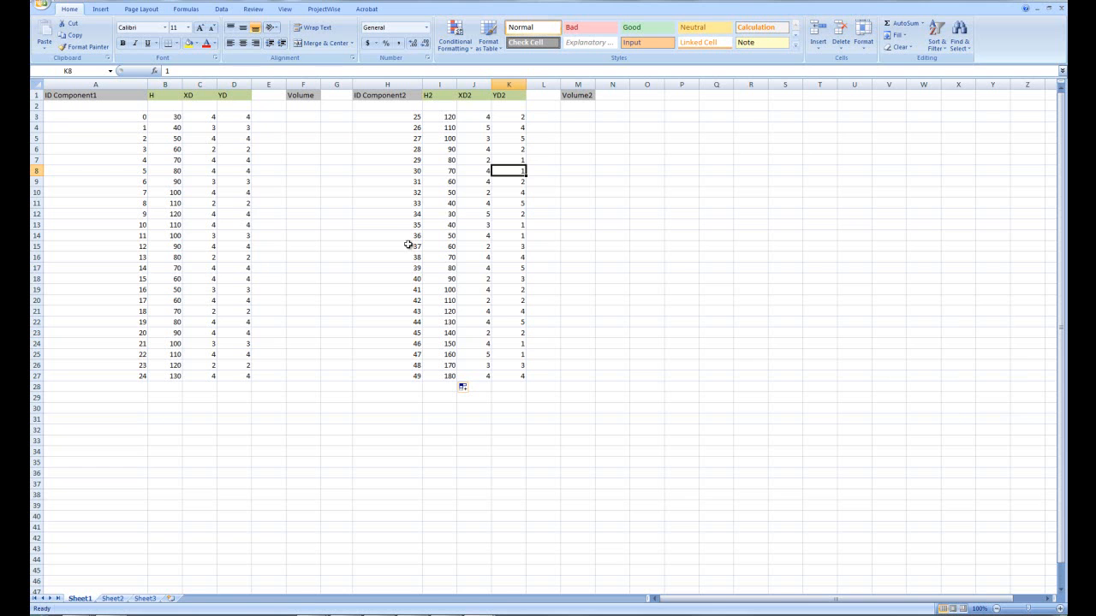
left_click(567, 279)
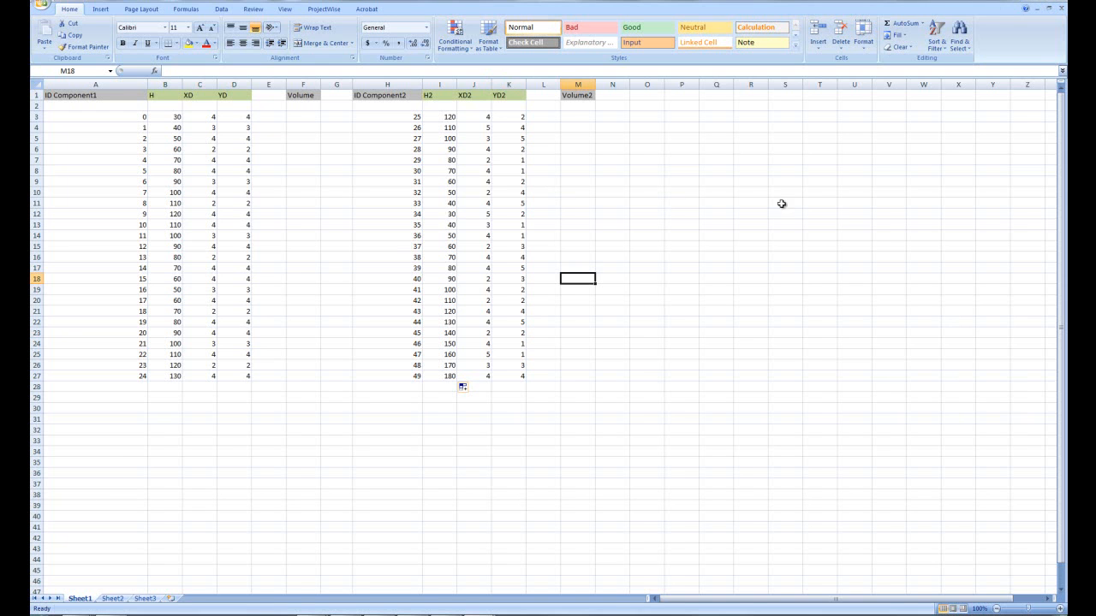
Step: Switch to the tutorial.gct window in GenerativeComponents and display its transaction list
mouse_move(313, 613)
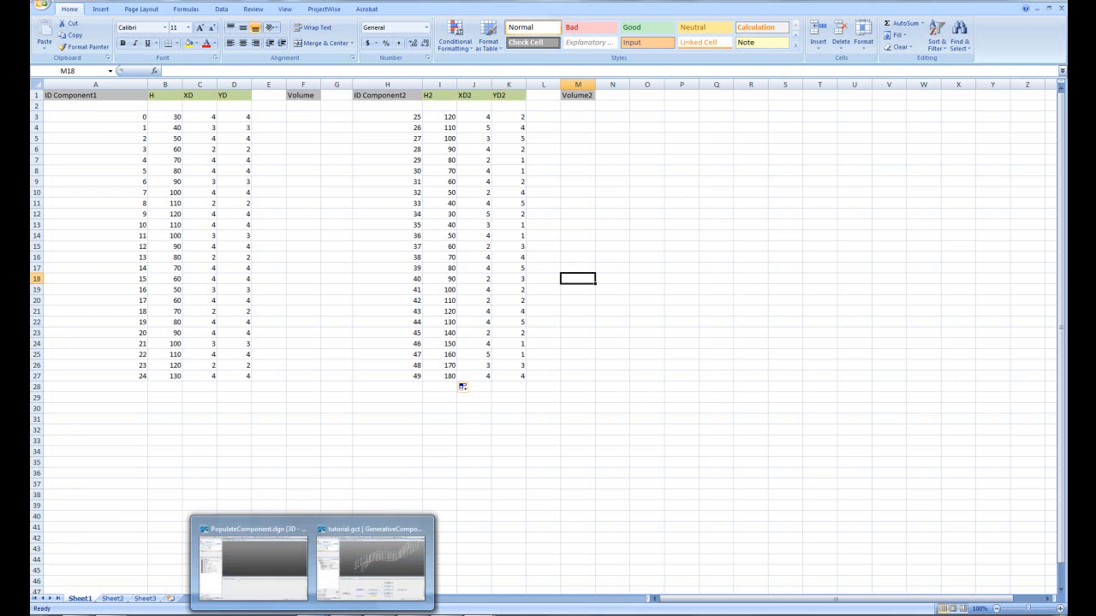
left_click(377, 563)
left_click(95, 576)
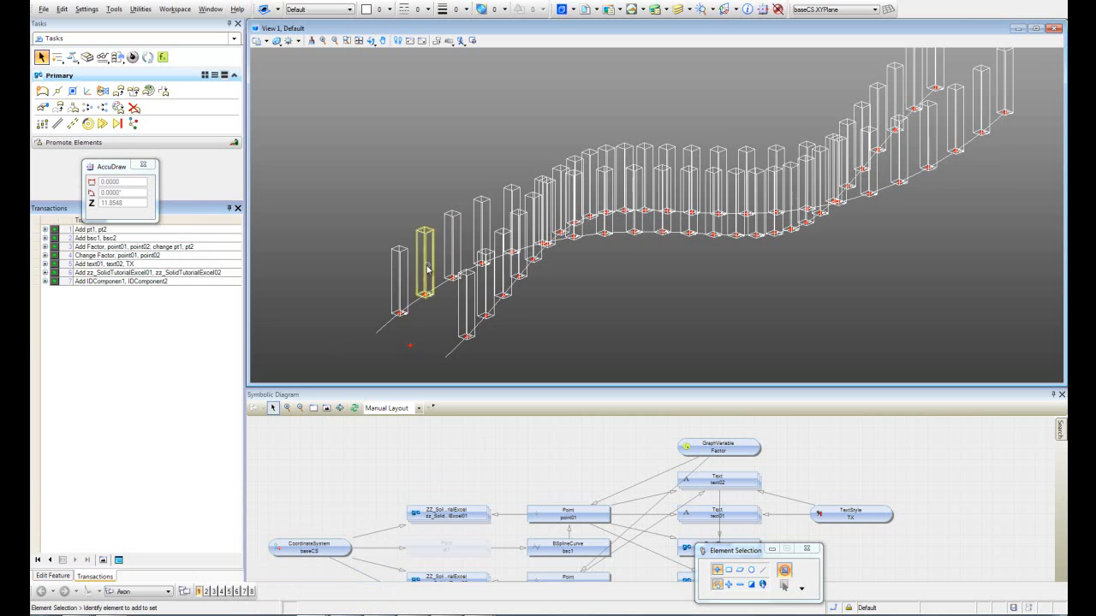
scroll(428, 266, "down", 2)
middle_click_drag(399, 339, 447, 328, "shift")
scroll(452, 335, "up", 2)
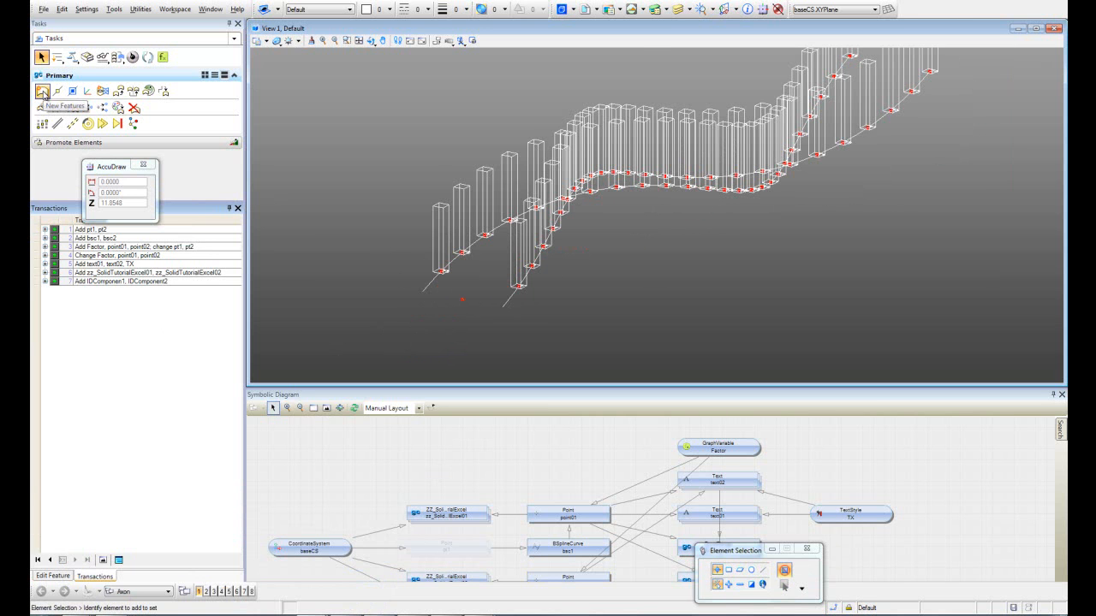
Step: Start a new ExcelRange feature with the ReadValue update method and display its input properties
left_click(43, 91)
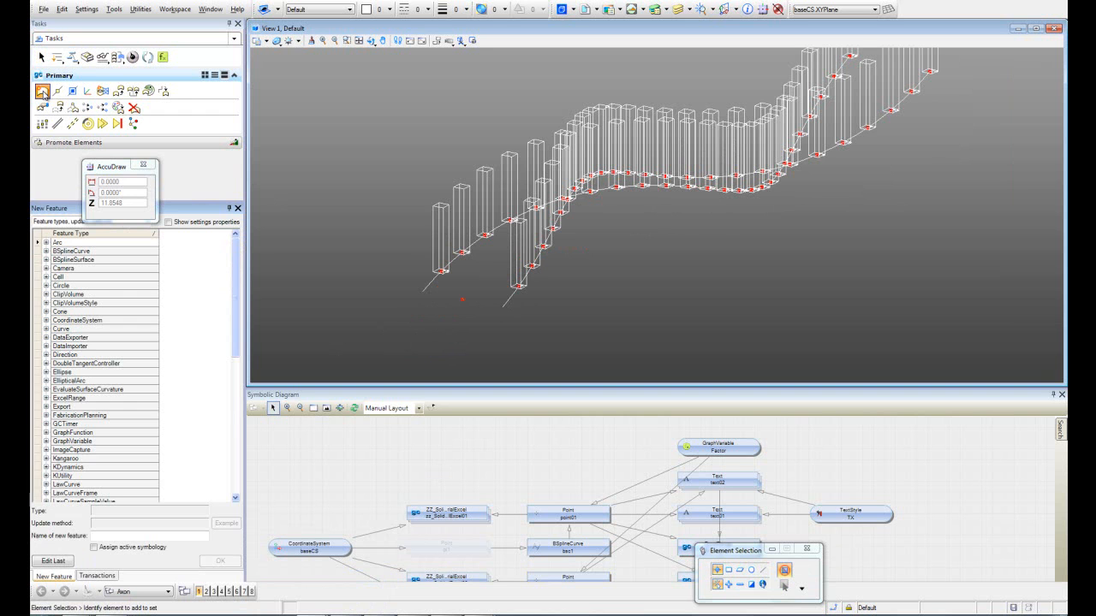
left_click_drag(237, 296, 239, 345)
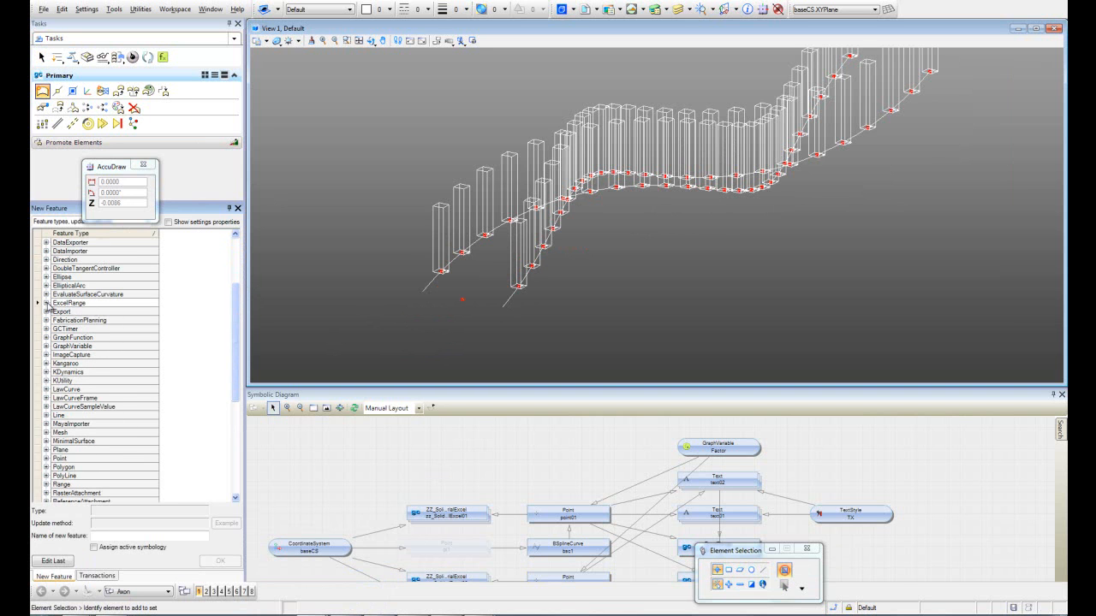
left_click(46, 304)
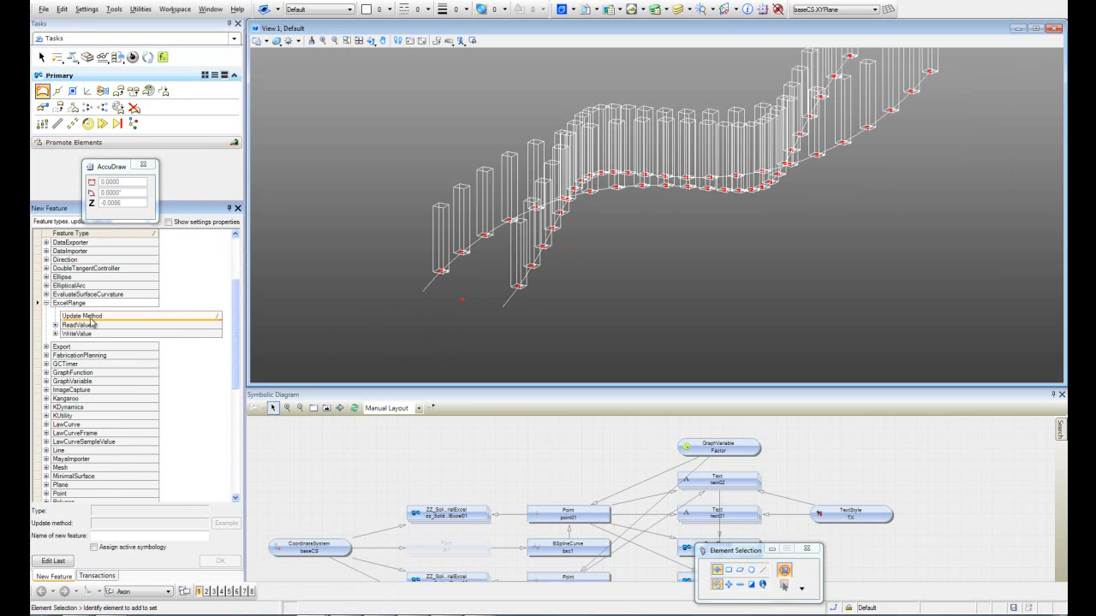
left_click(75, 326)
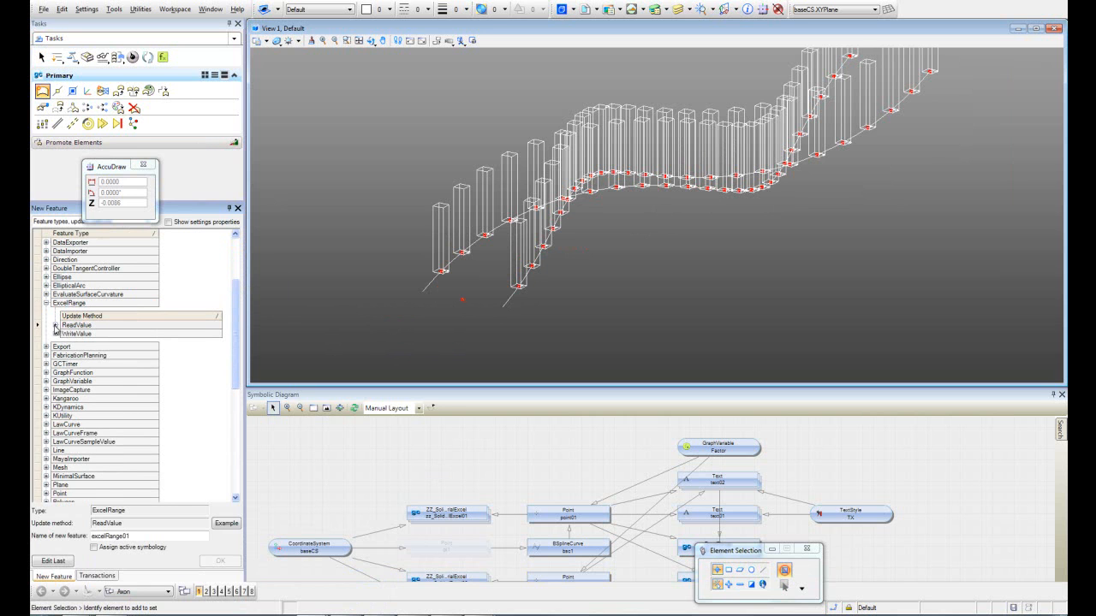
left_click(54, 325)
Step: Set the new ExcelRange feature's WorkbookFileName expression to '.\\Data.xlsx'
left_click(175, 347)
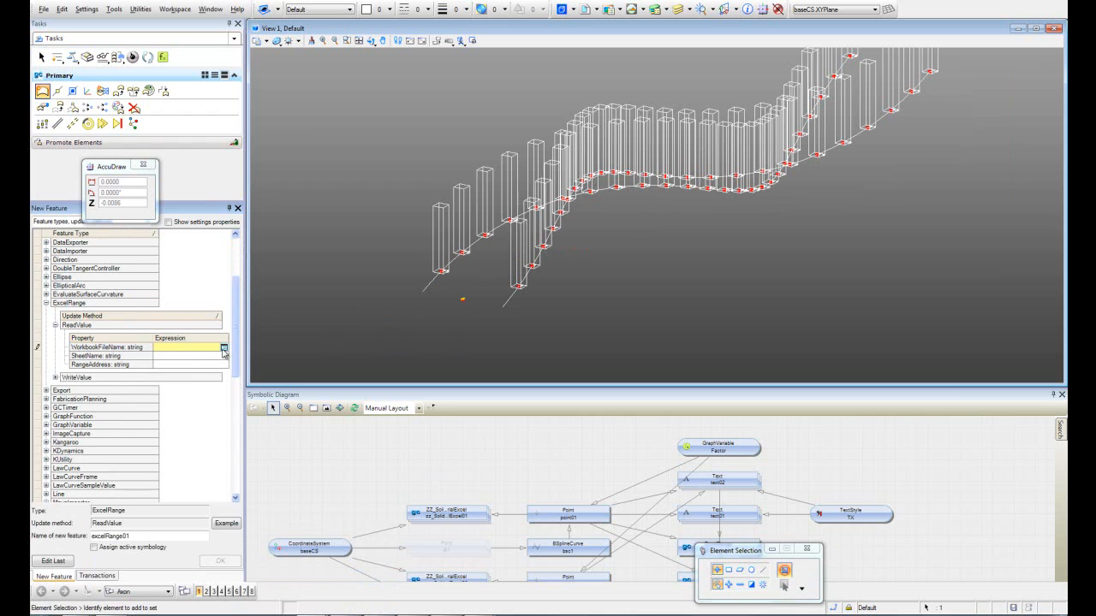
left_click(223, 348)
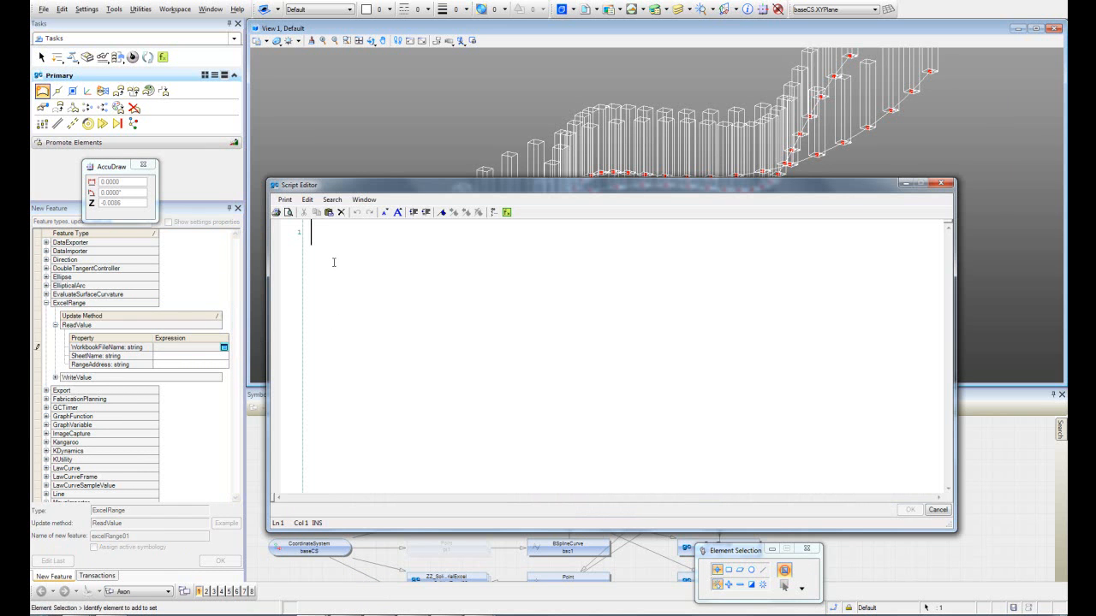
type("\"")
type(".\\\\")
type("Data")
type(".")
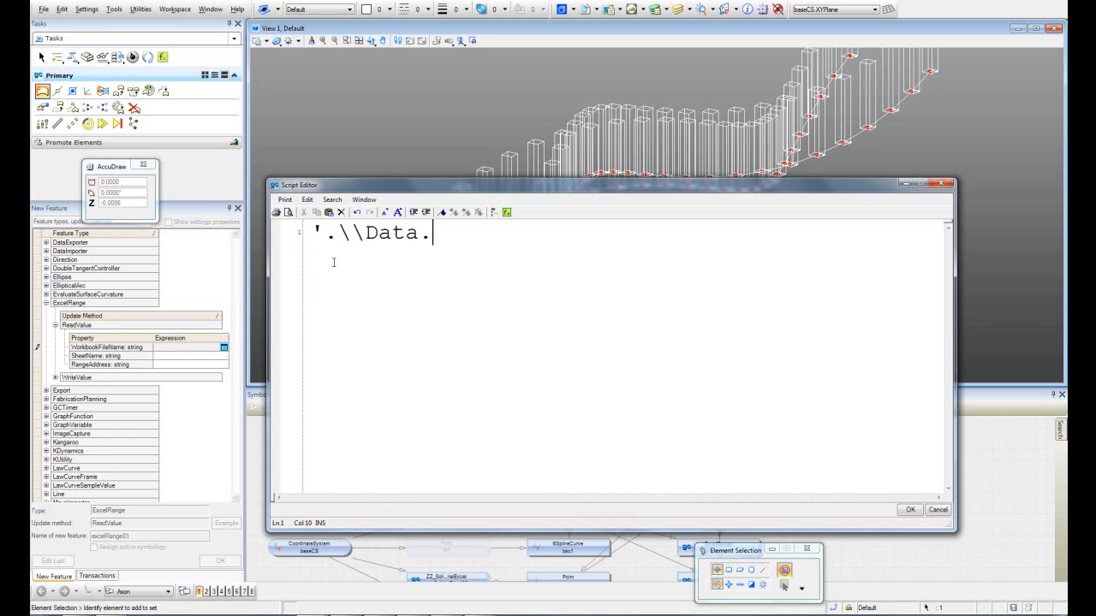
type("xlsx")
left_click(909, 510)
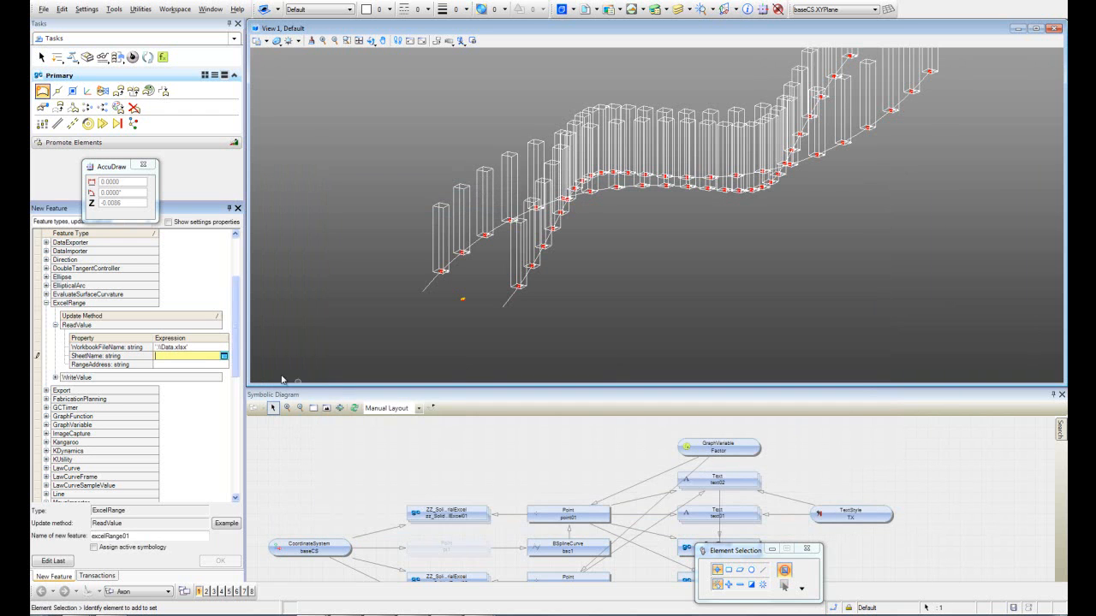
Step: Set the ExcelRange feature's SheetName expression to 'Sheet1'
left_click(223, 356)
type("'S")
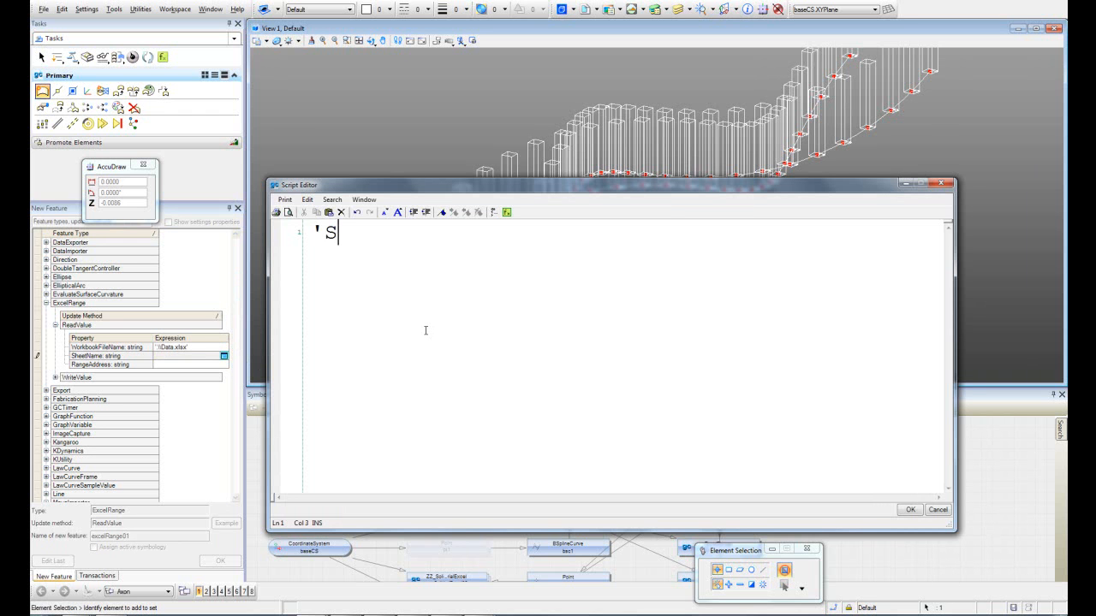
type("heet1'")
left_click(913, 510)
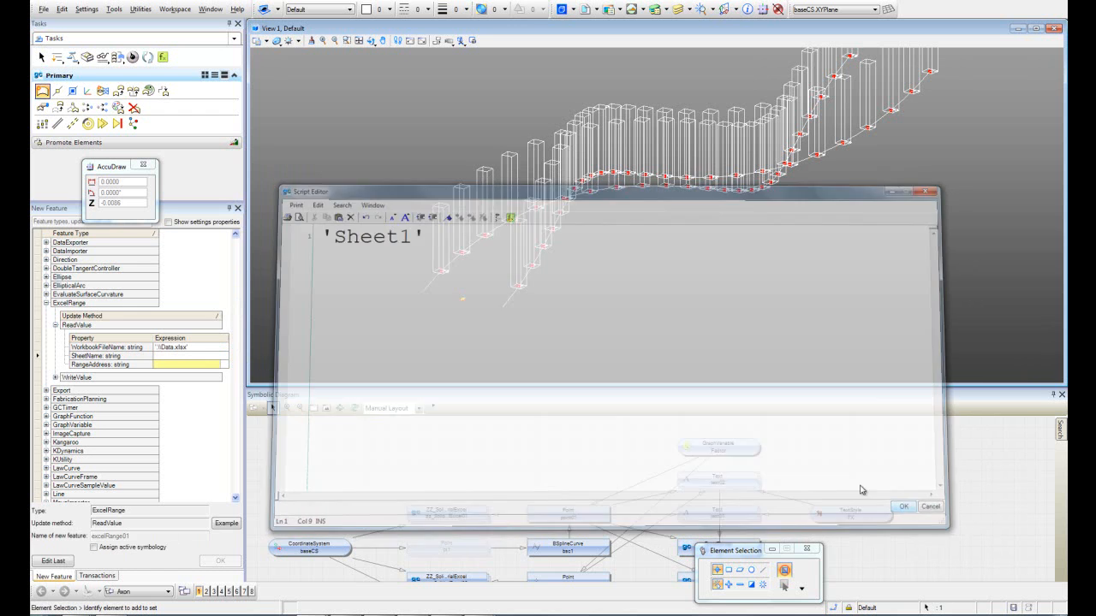
Step: Check the first H value's cell in the Data workbook and set RangeAddress in GenerativeComponents to "B3:B"+(point01.Count+2)
left_click(223, 365)
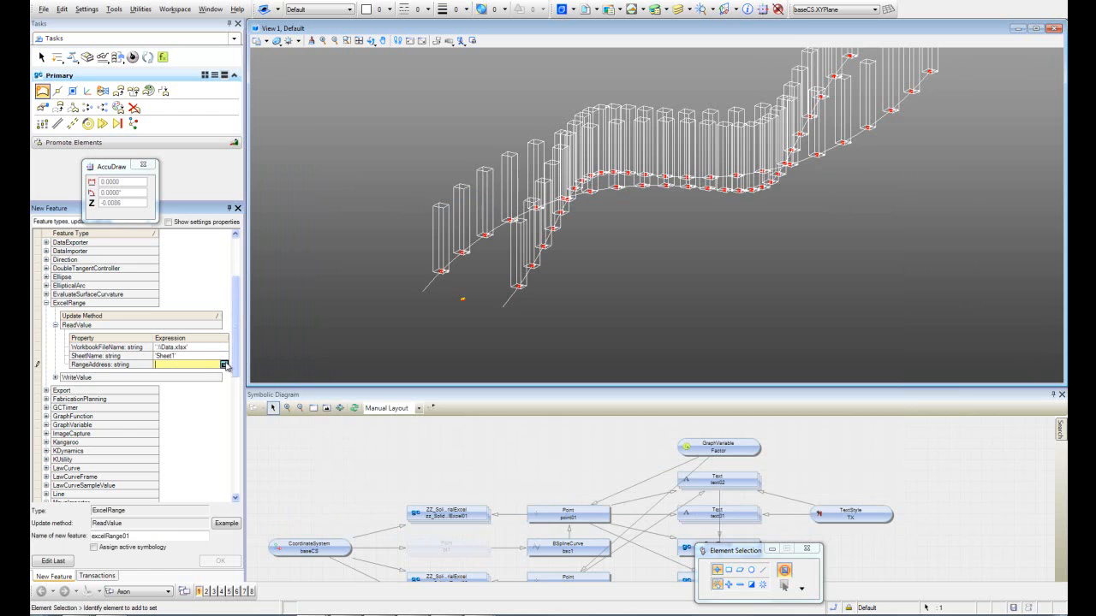
type("\"")
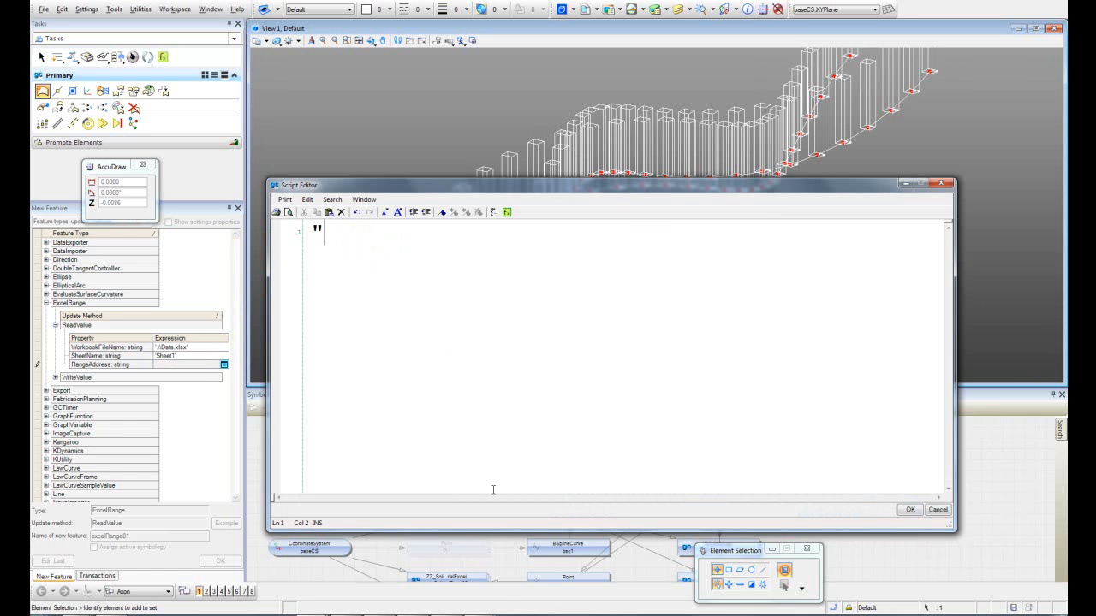
left_click(540, 556)
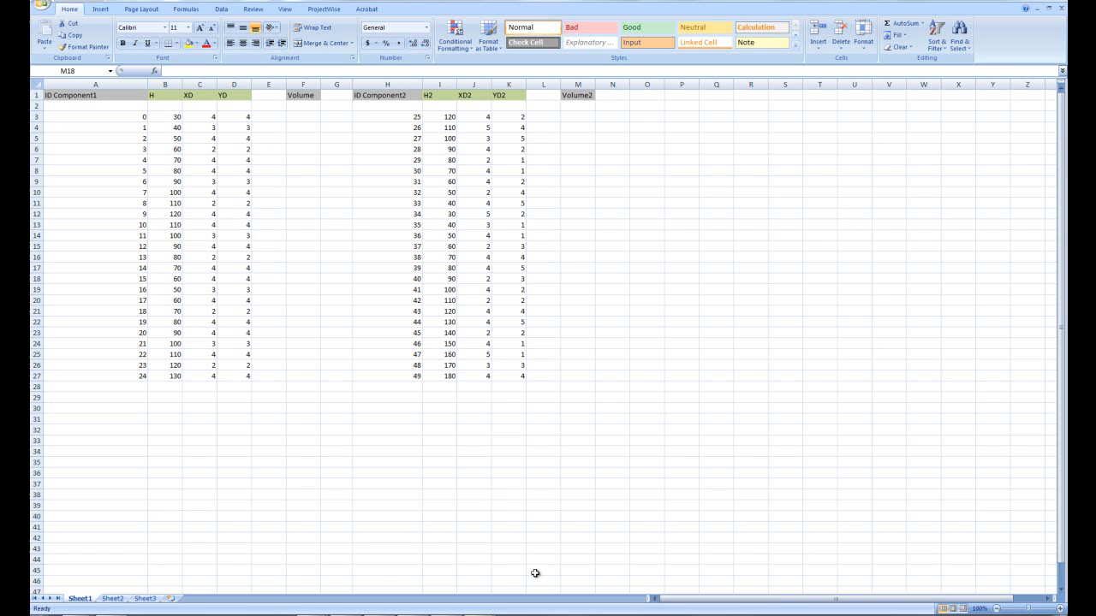
left_click(169, 117)
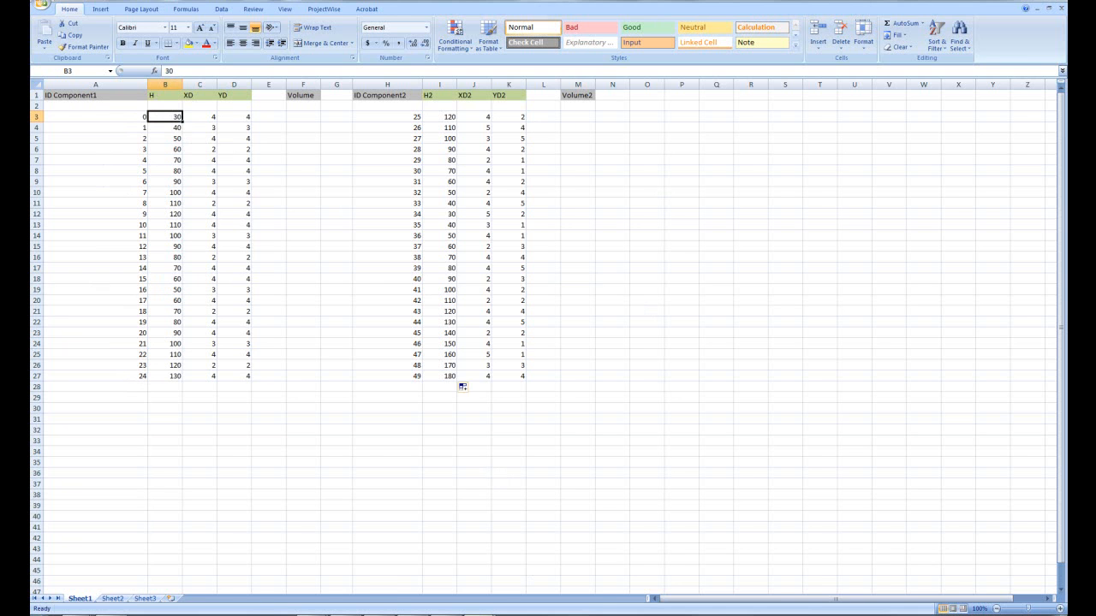
mouse_move(312, 613)
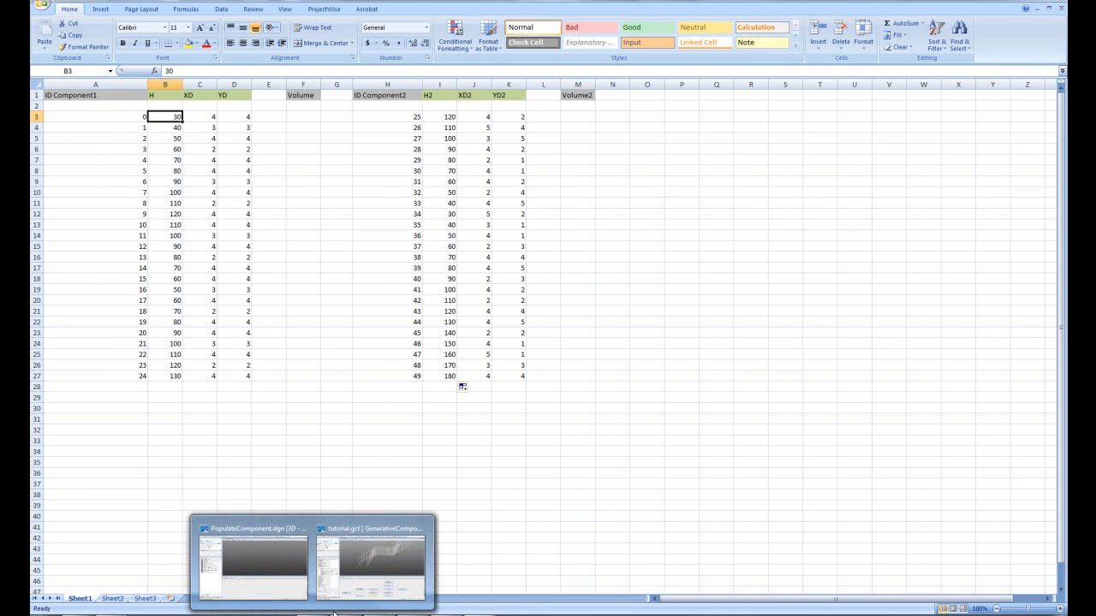
left_click(383, 558)
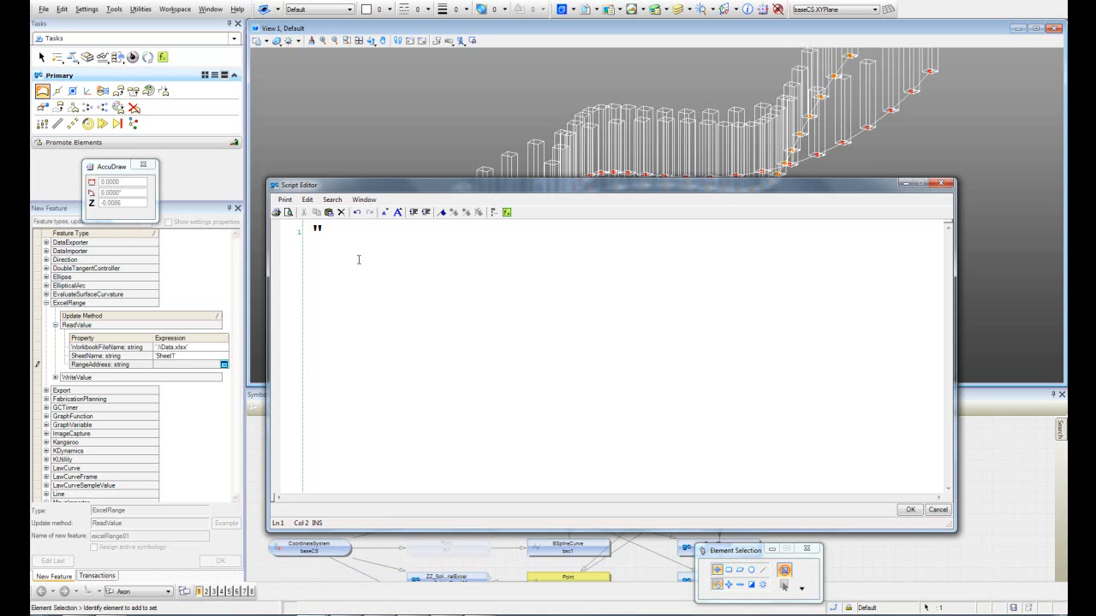
type("B3:B\"+(point01")
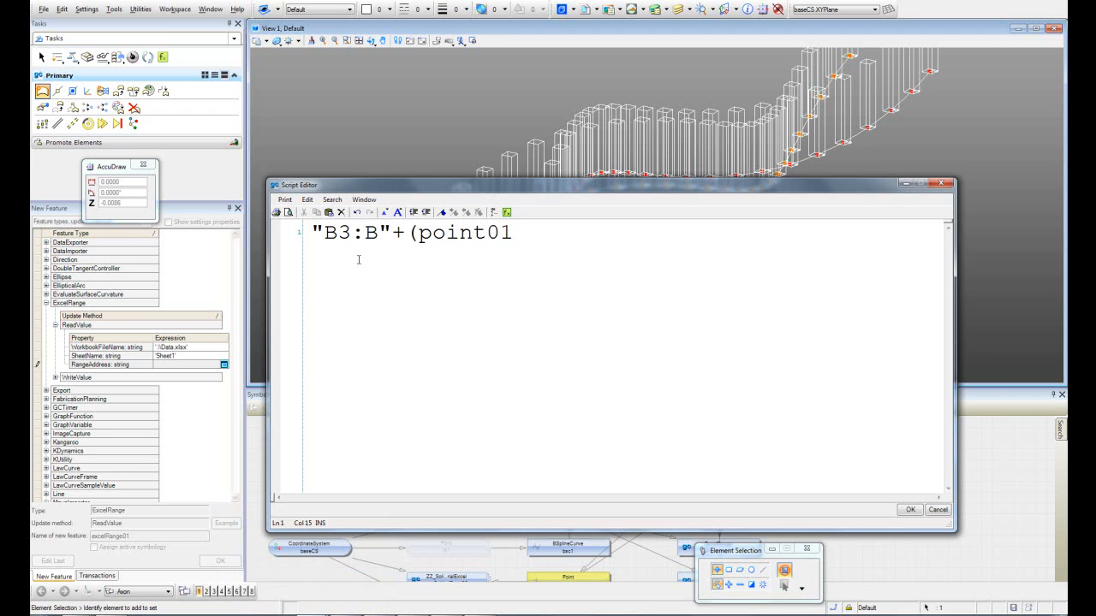
type(".Cou")
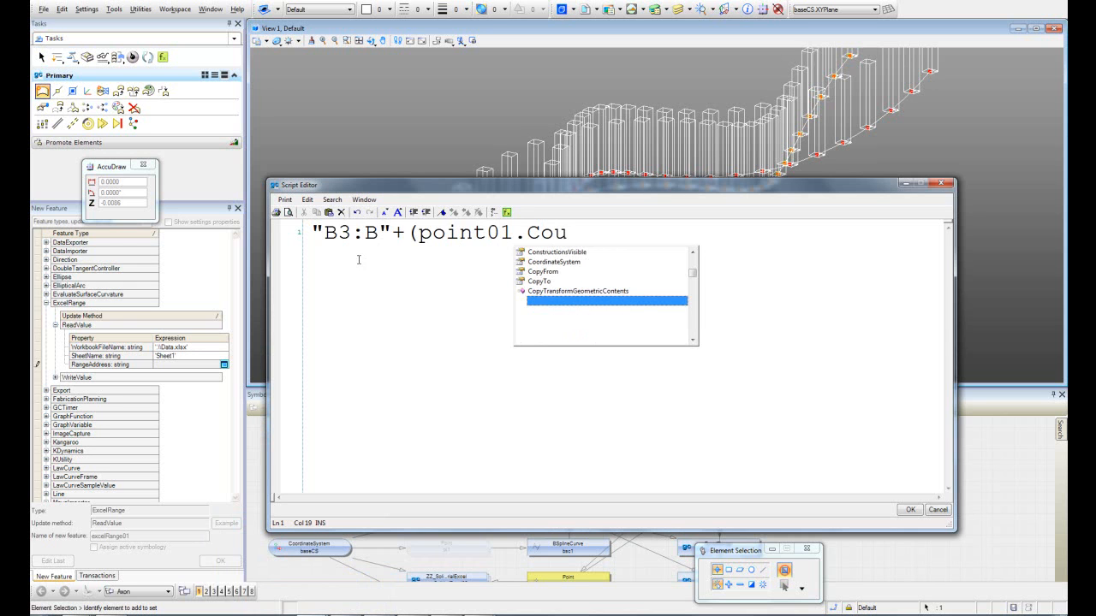
type("nt")
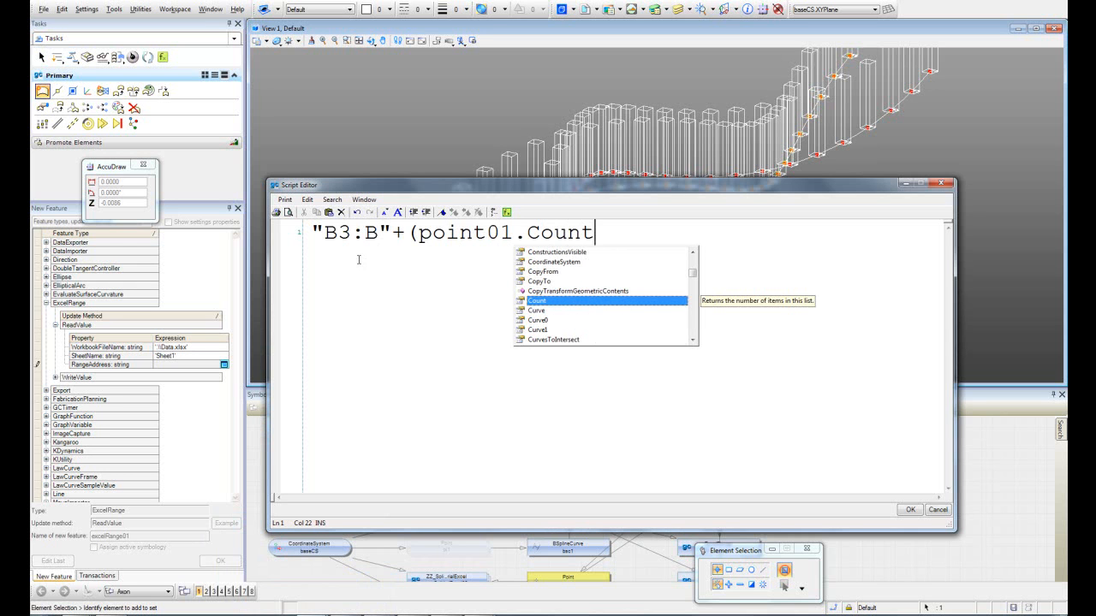
type(")")
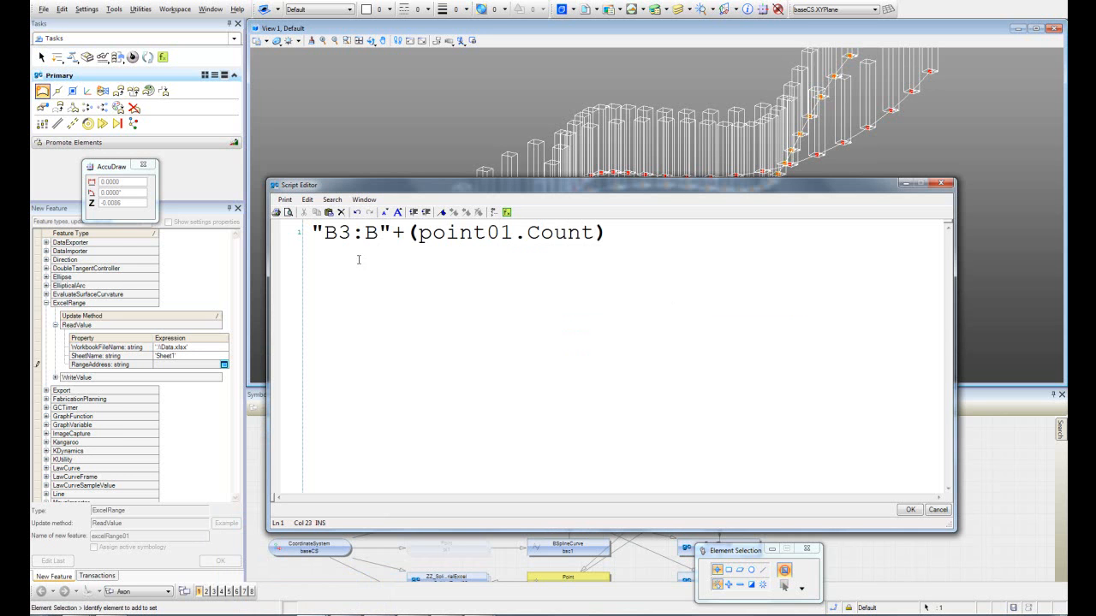
key("BackSpace")
type("+2)")
left_click(911, 511)
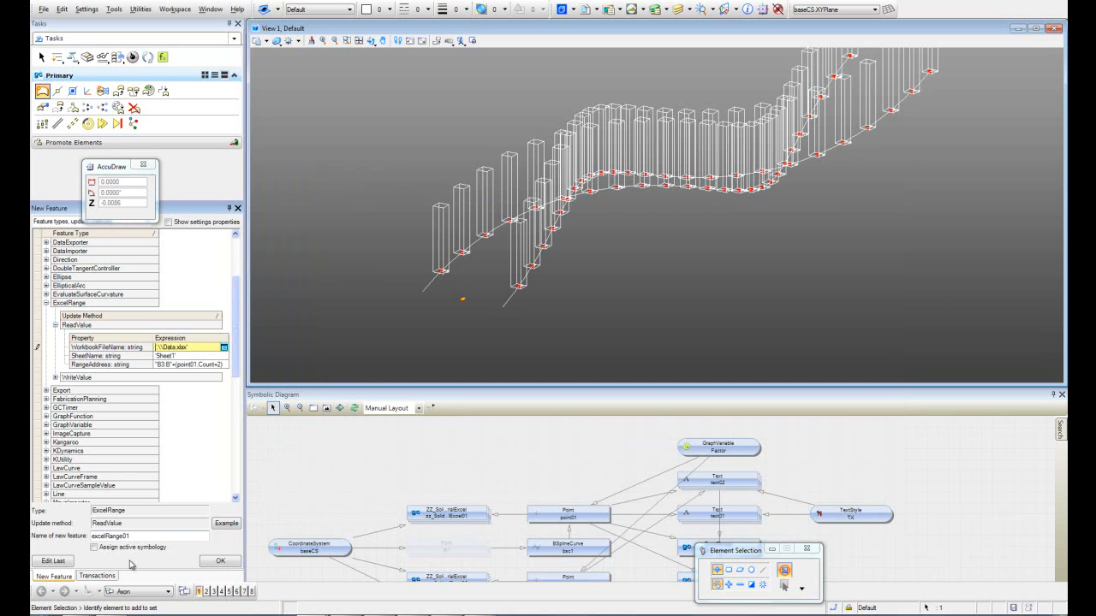
Step: Name the new ExcelRange feature H and create it
left_click_drag(133, 537, 85, 541)
type("H")
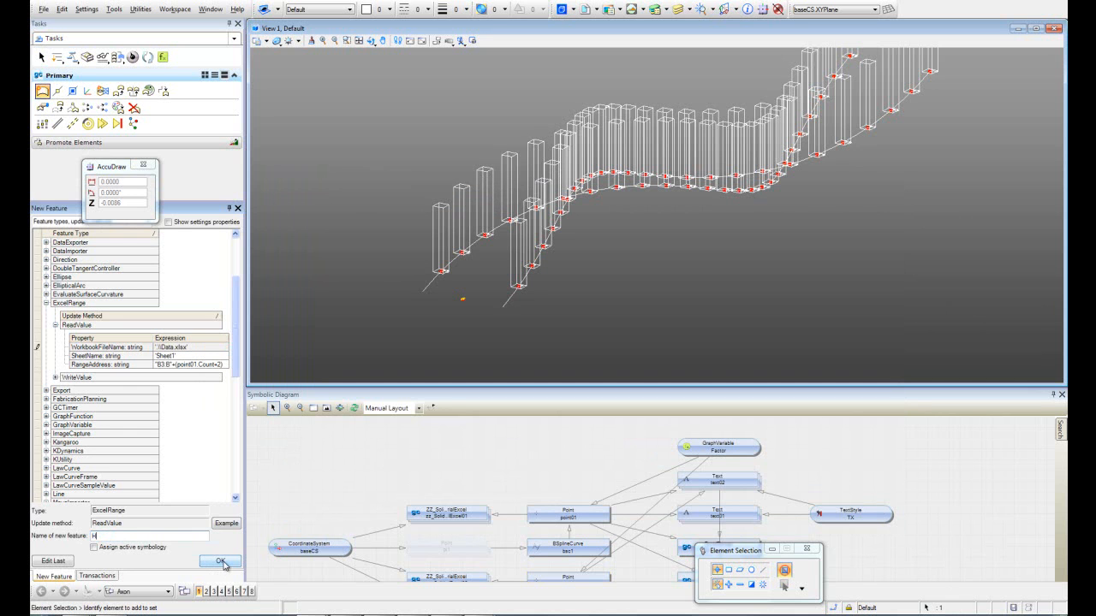
left_click(221, 562)
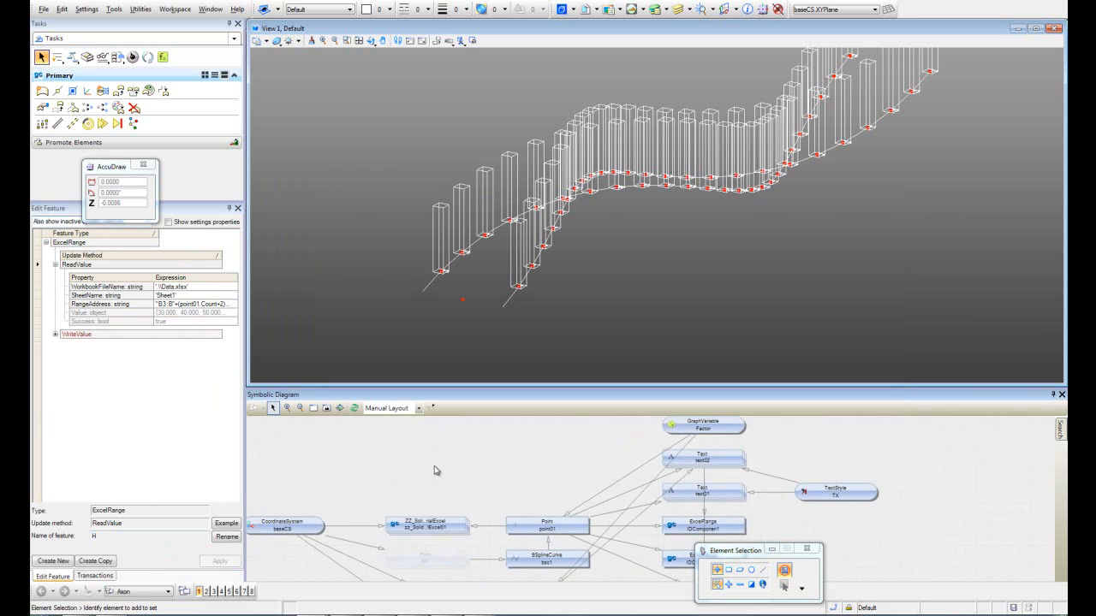
scroll(632, 552, "up", 3)
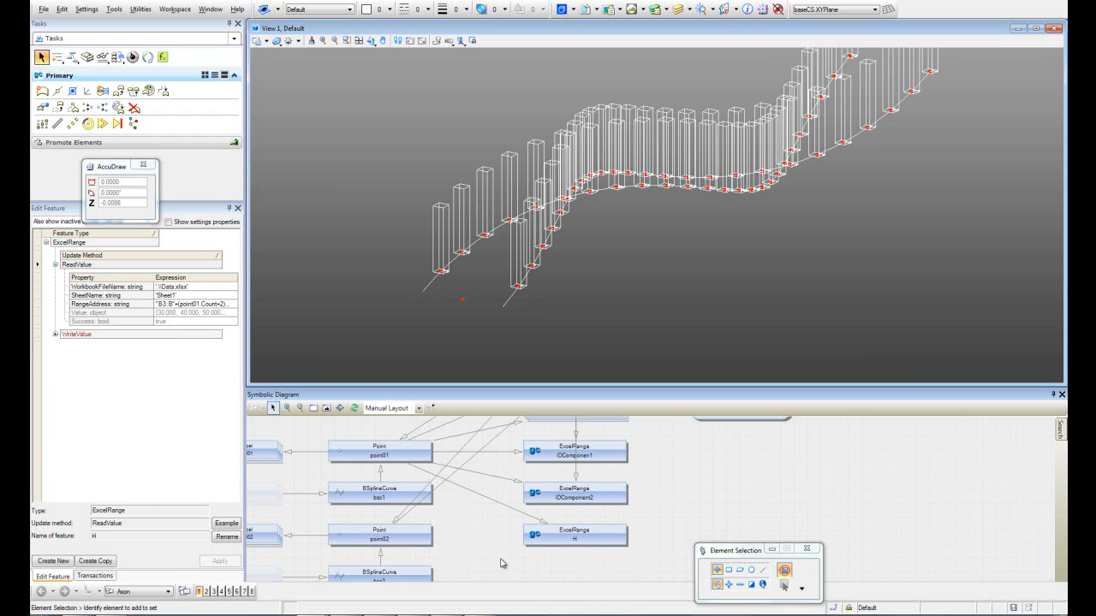
Step: Start a copy of feature H, check the XD column in the Data workbook, and set the copy's RangeAddress to "C3:C"+(point01.Count+2)
left_click(96, 561)
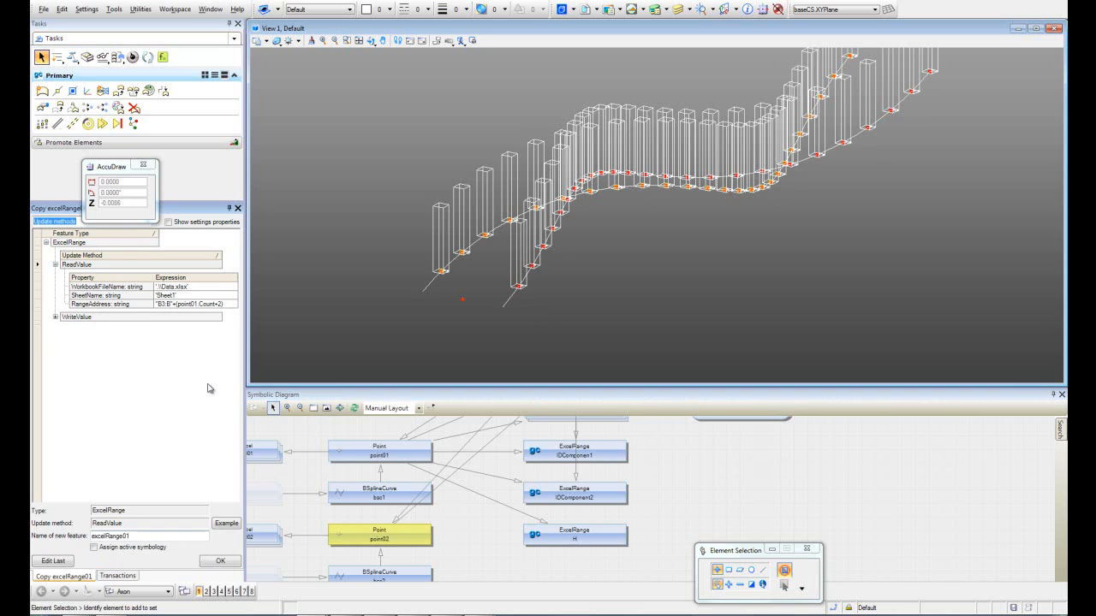
left_click(207, 308)
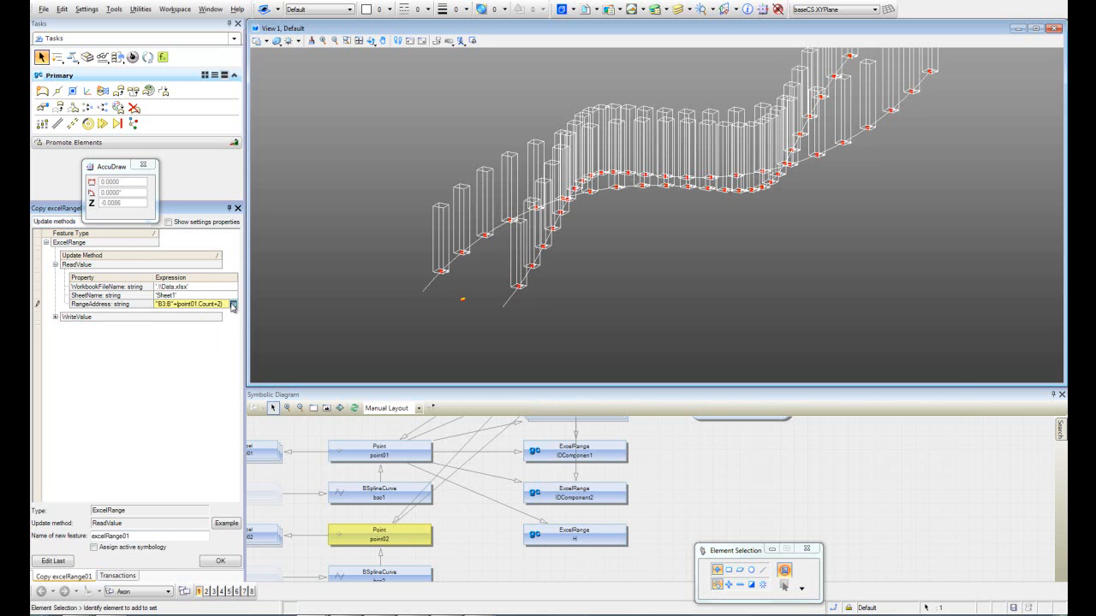
left_click(233, 304)
key("Right")
key("Right")
key("shift+Left")
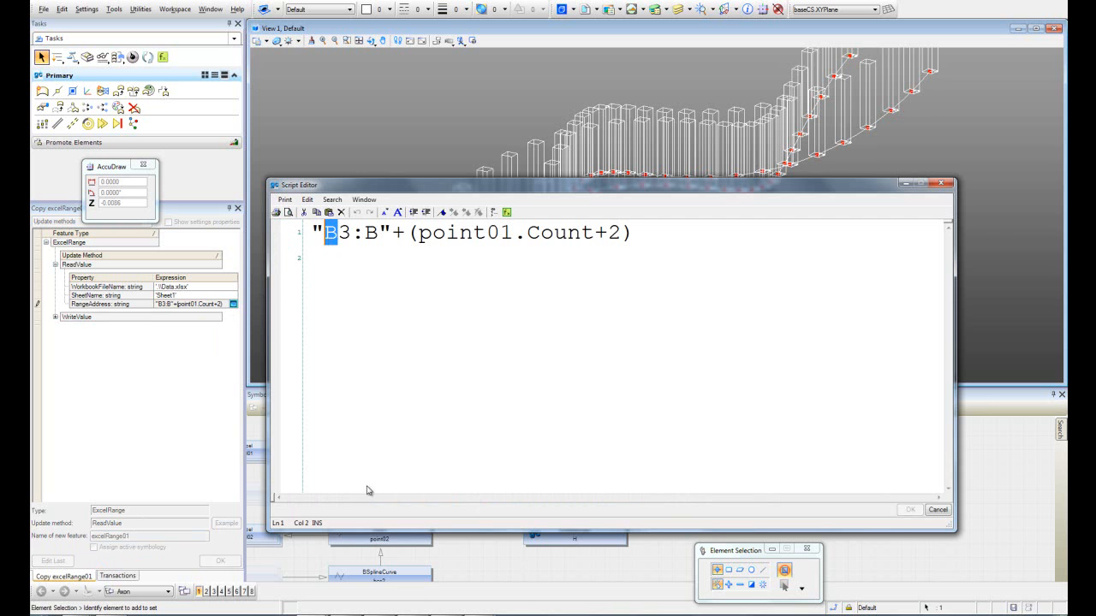
mouse_move(489, 611)
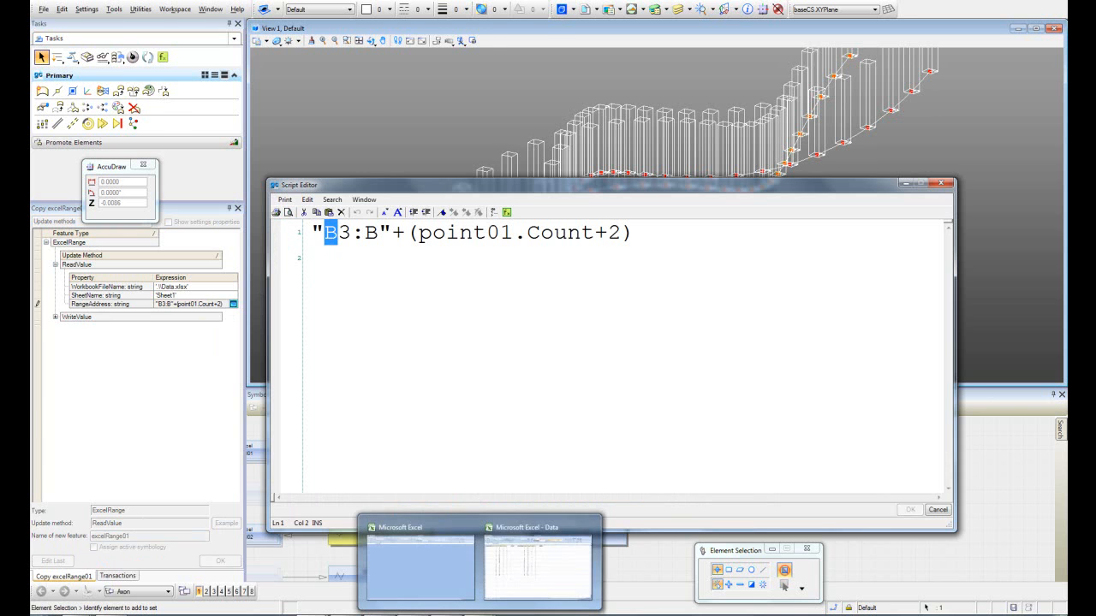
left_click(508, 567)
left_click(200, 84)
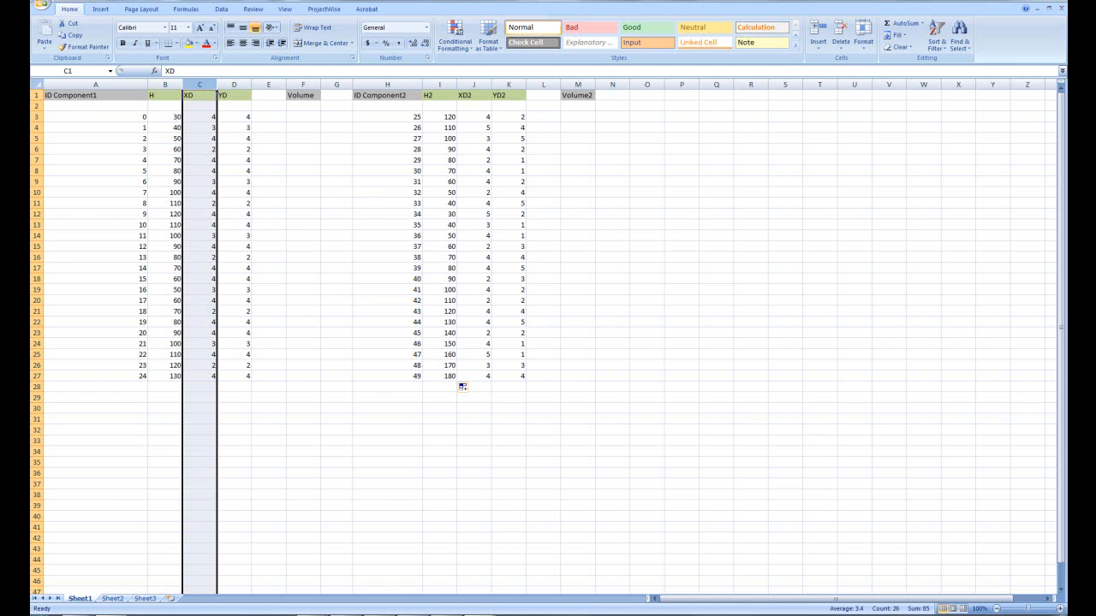
mouse_move(312, 612)
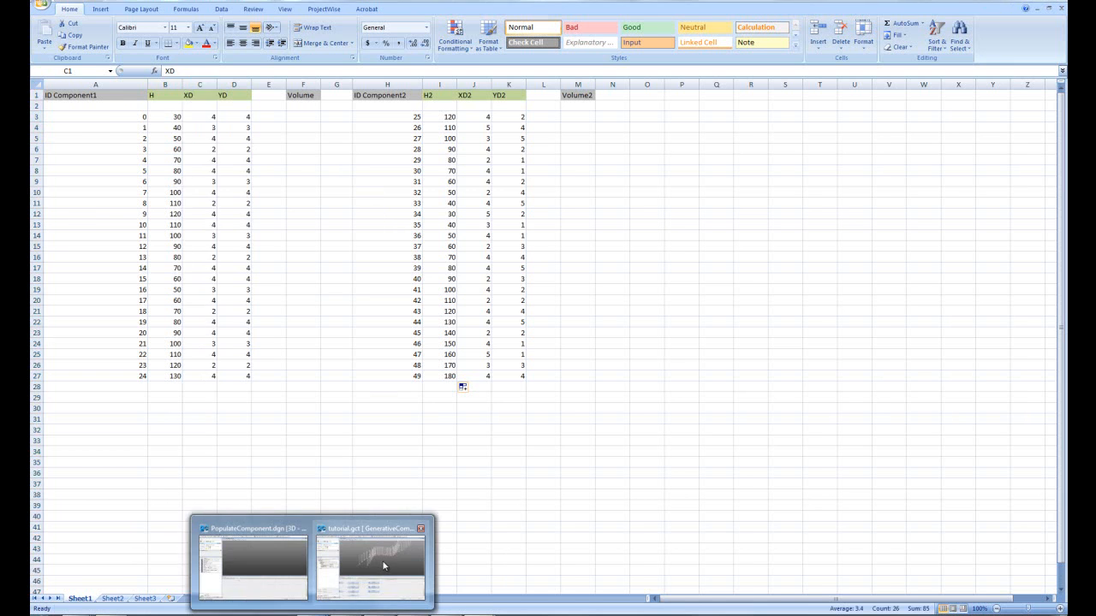
left_click(370, 556)
type("C")
left_click_drag(380, 233, 366, 233)
type("C")
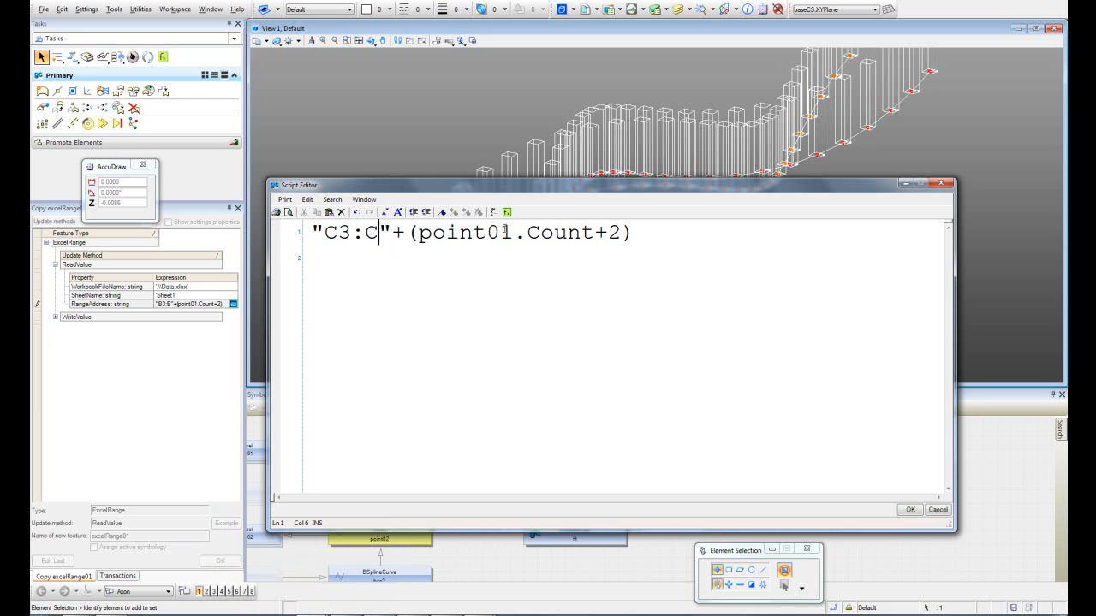
left_click(911, 511)
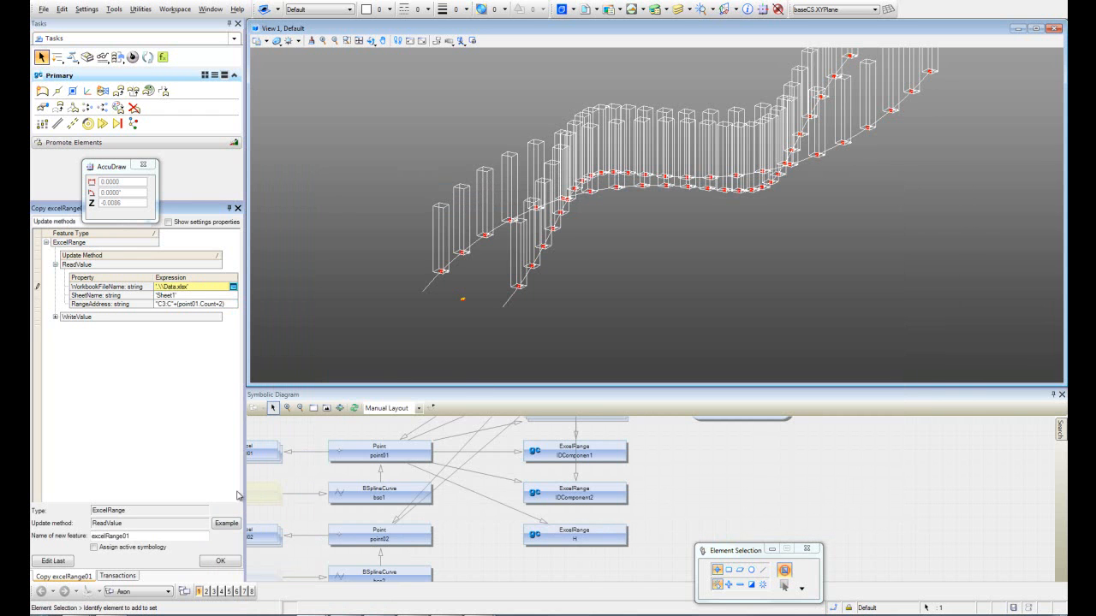
Step: Name the copied ExcelRange feature XD and create it
double_click(110, 536)
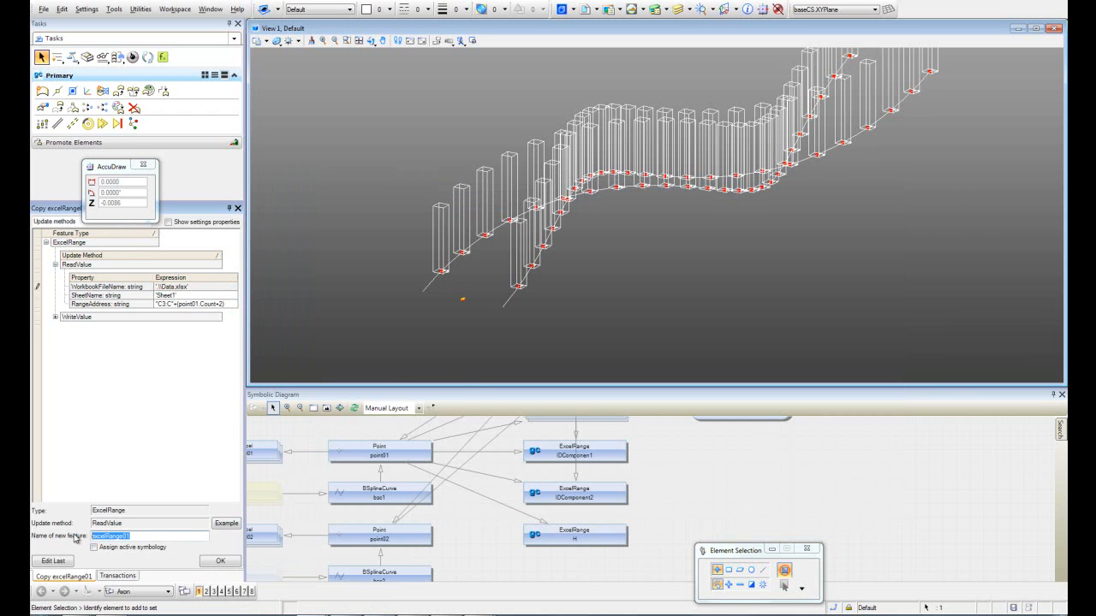
type("XD")
left_click(227, 564)
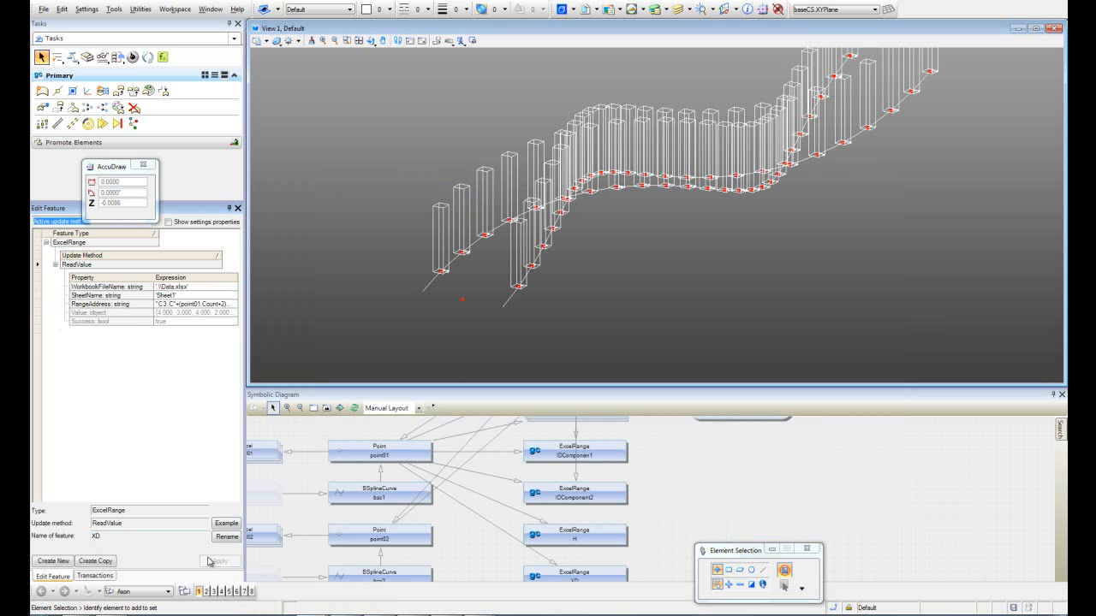
Step: Start a copy of feature XD, check the YD column in the Data workbook, and set the copy's RangeAddress to "D3:D"+(point01.Count+2)
left_click(99, 562)
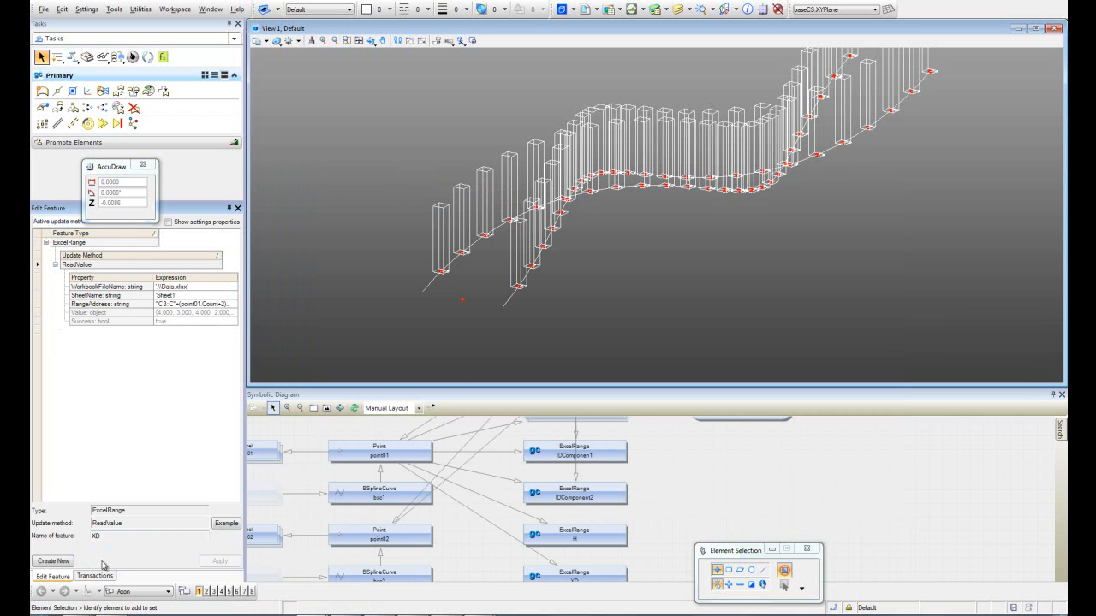
left_click(188, 306)
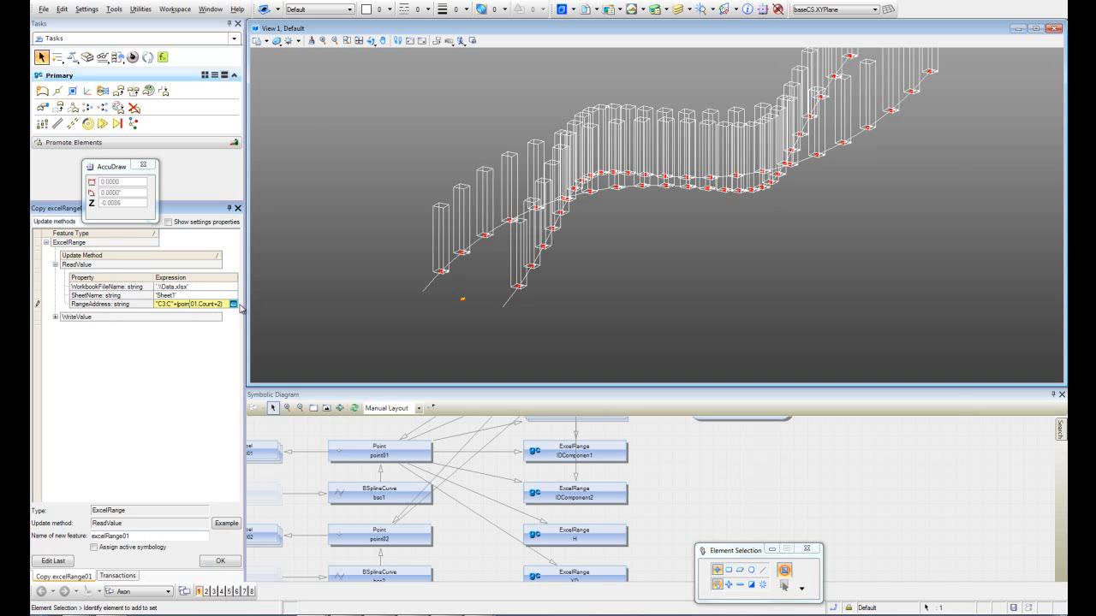
left_click(233, 304)
left_click_drag(338, 233, 329, 240)
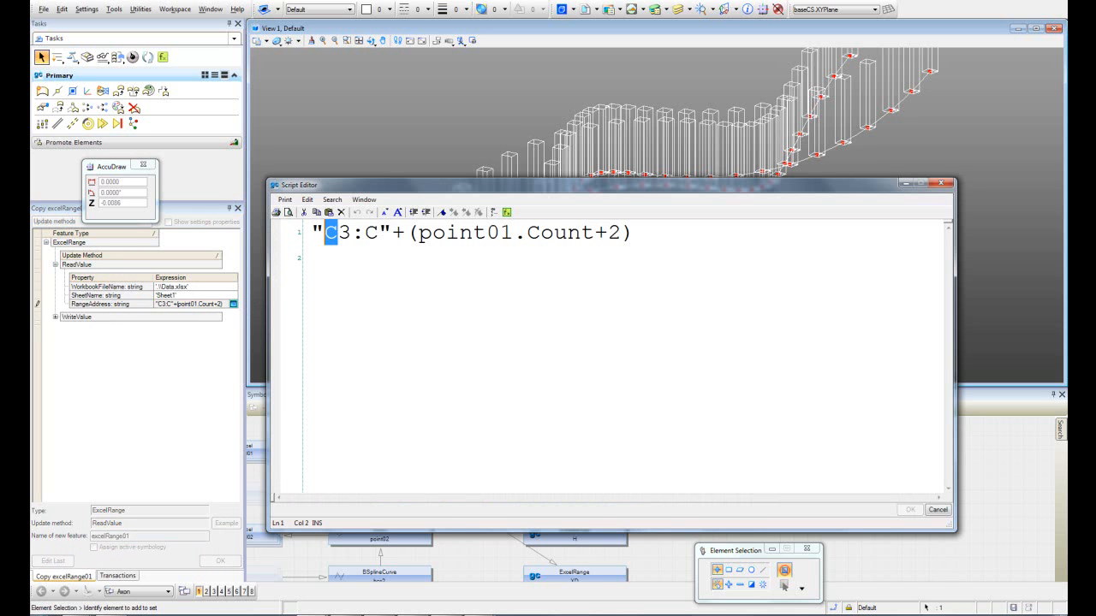
left_click(506, 579)
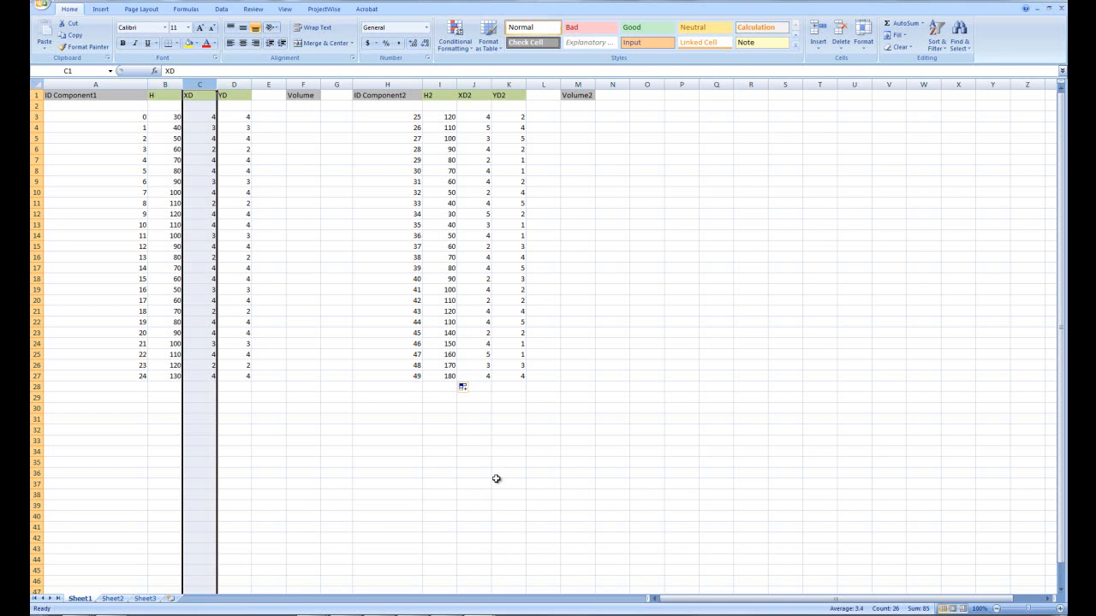
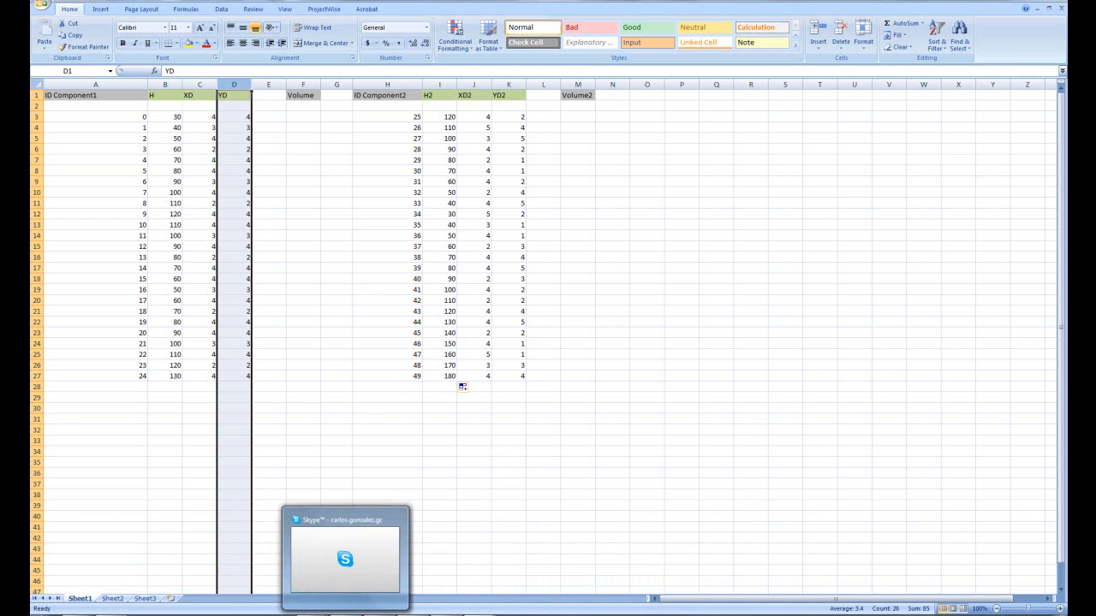
left_click(390, 562)
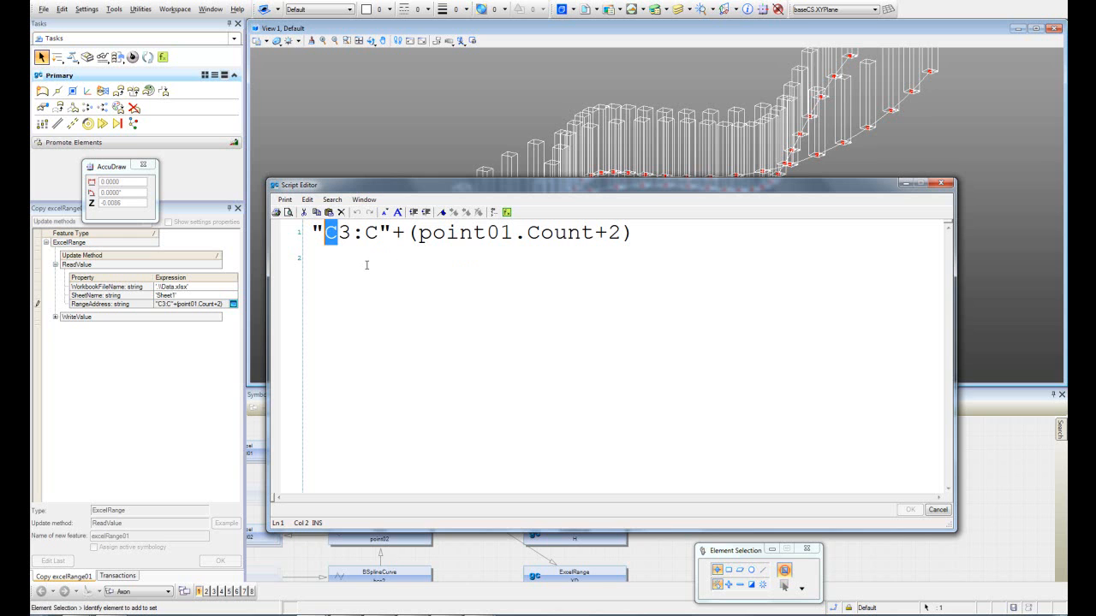
type("D")
left_click_drag(379, 236, 368, 240)
type("D")
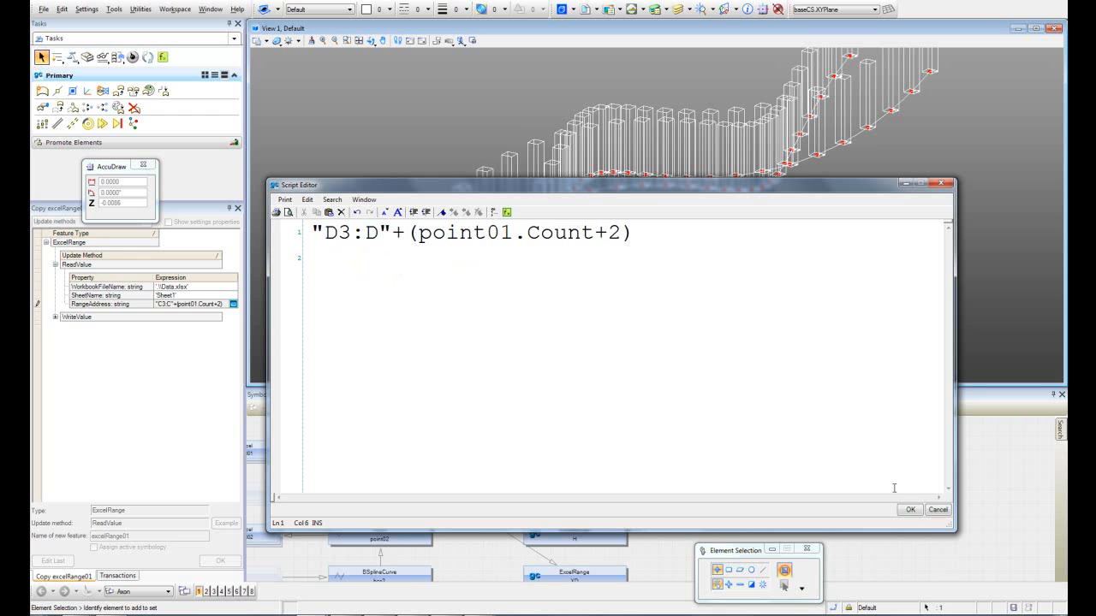
left_click(910, 510)
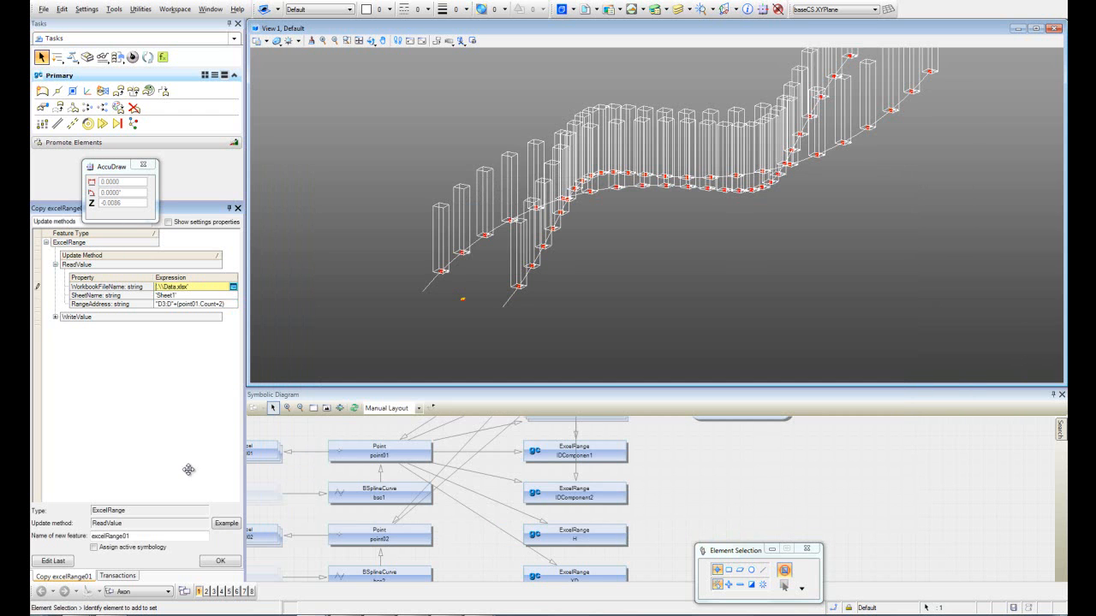
Step: Name the copied ExcelRange feature YD and create it
left_click(138, 536)
left_click_drag(150, 536, 83, 536)
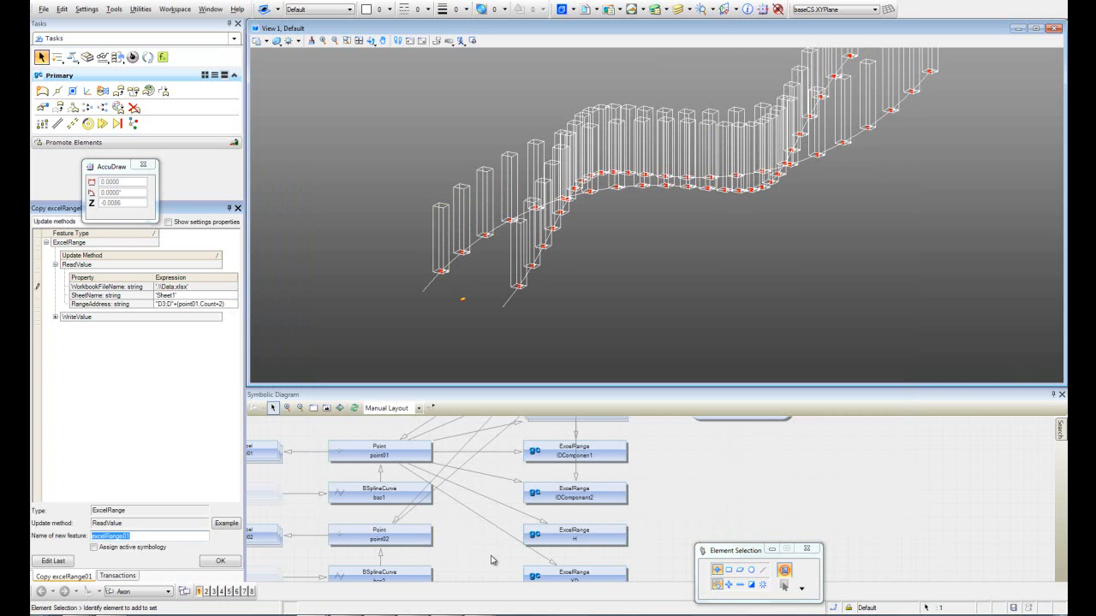
type("YD")
left_click(229, 562)
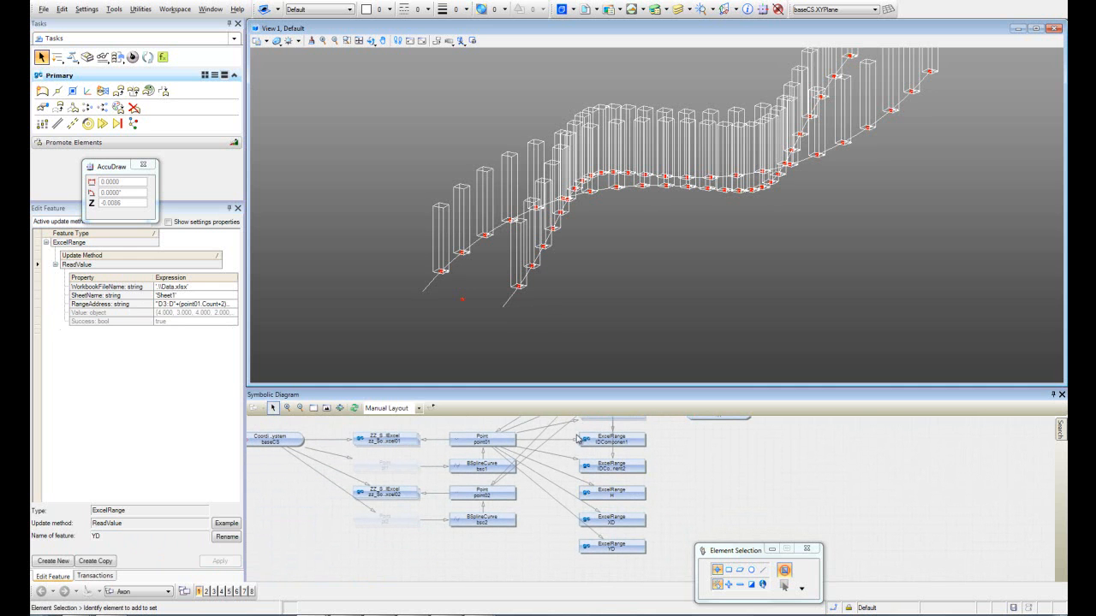
Step: Open zz_SolidTutorialExcel01 for editing and try to assign the features H, XD and YD to its matching inputs
left_click(42, 107)
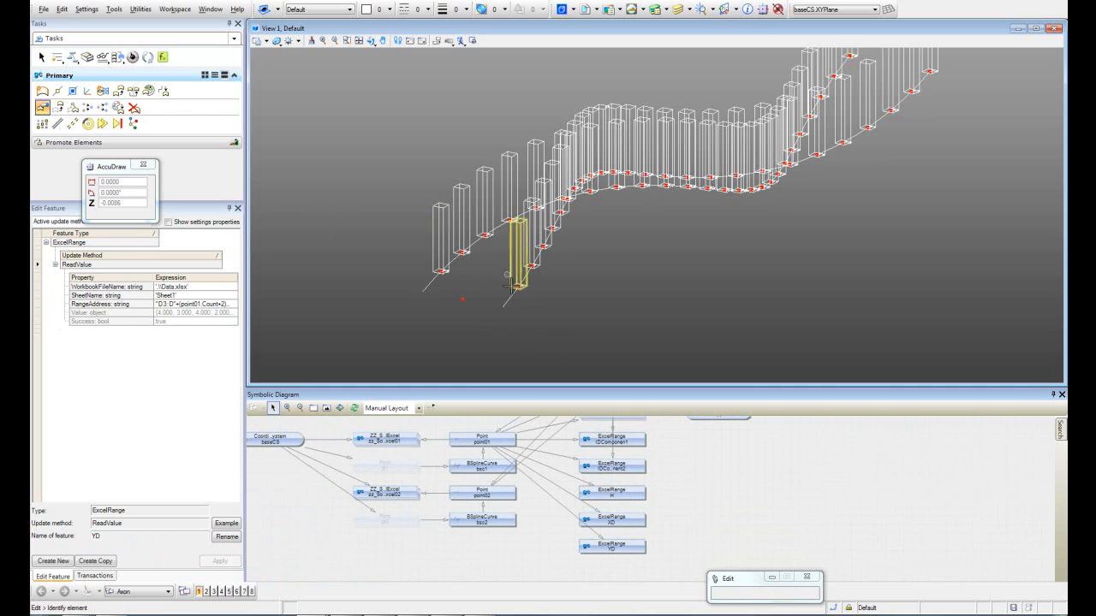
scroll(513, 287, "up", 5)
scroll(514, 288, "down", 5)
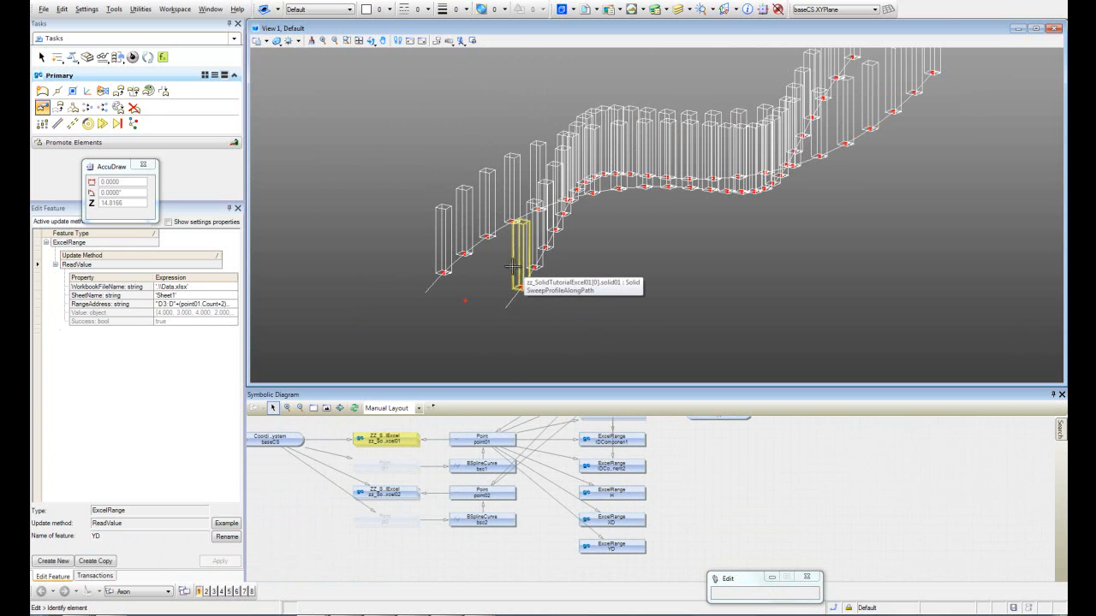
left_click(513, 267)
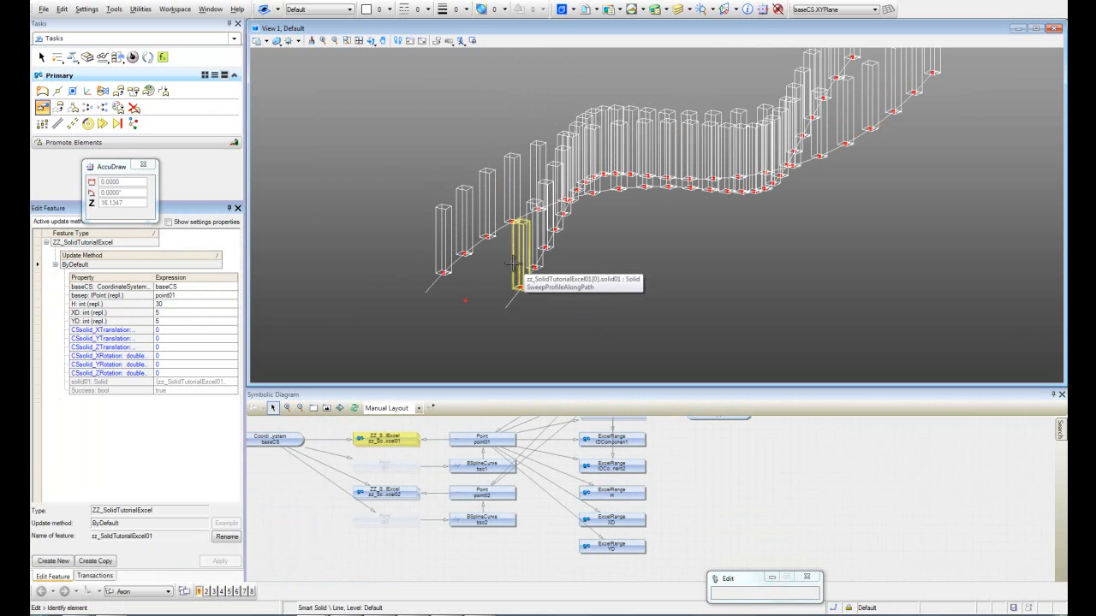
left_click(187, 304)
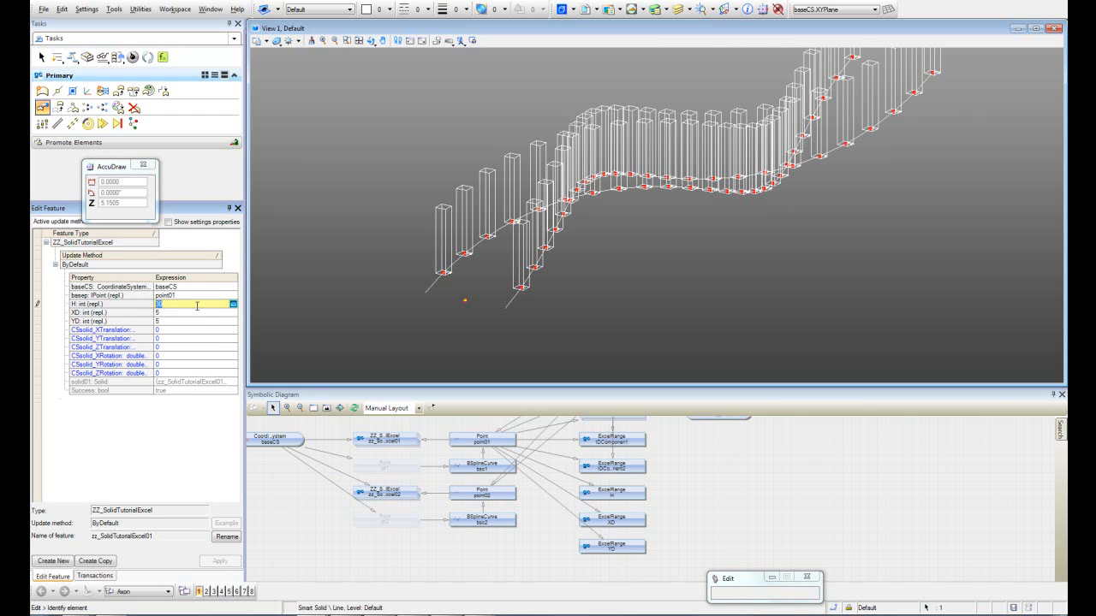
type("H")
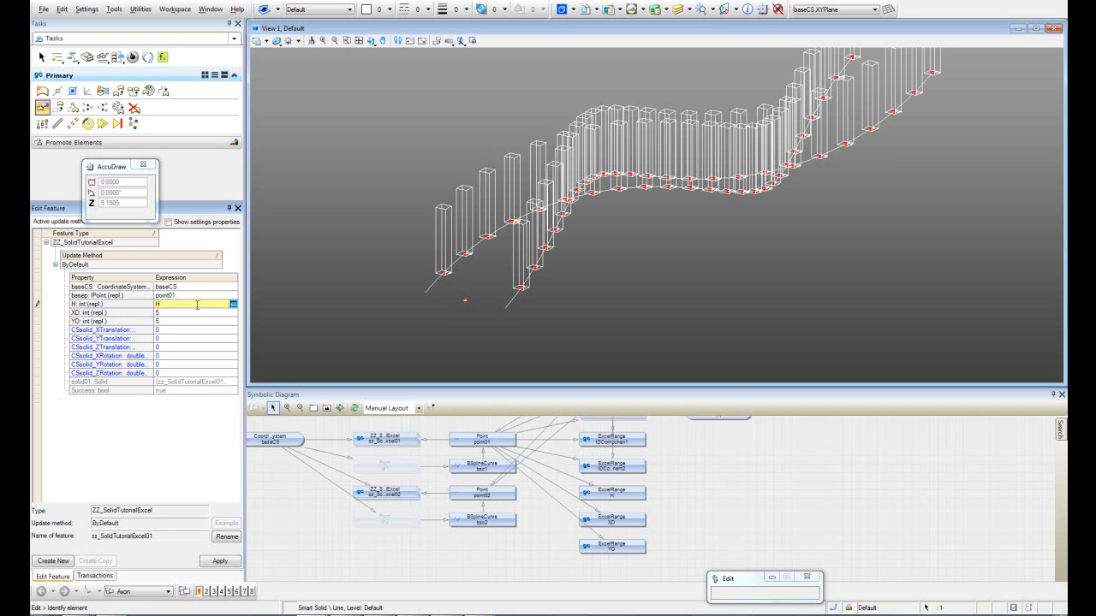
left_click(172, 314)
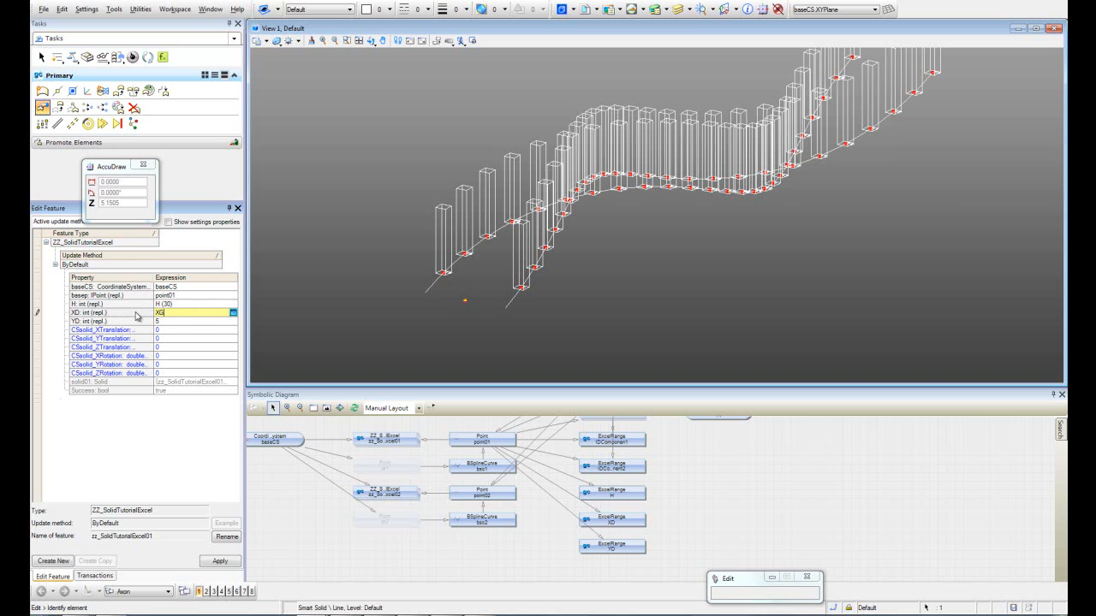
left_click(178, 321)
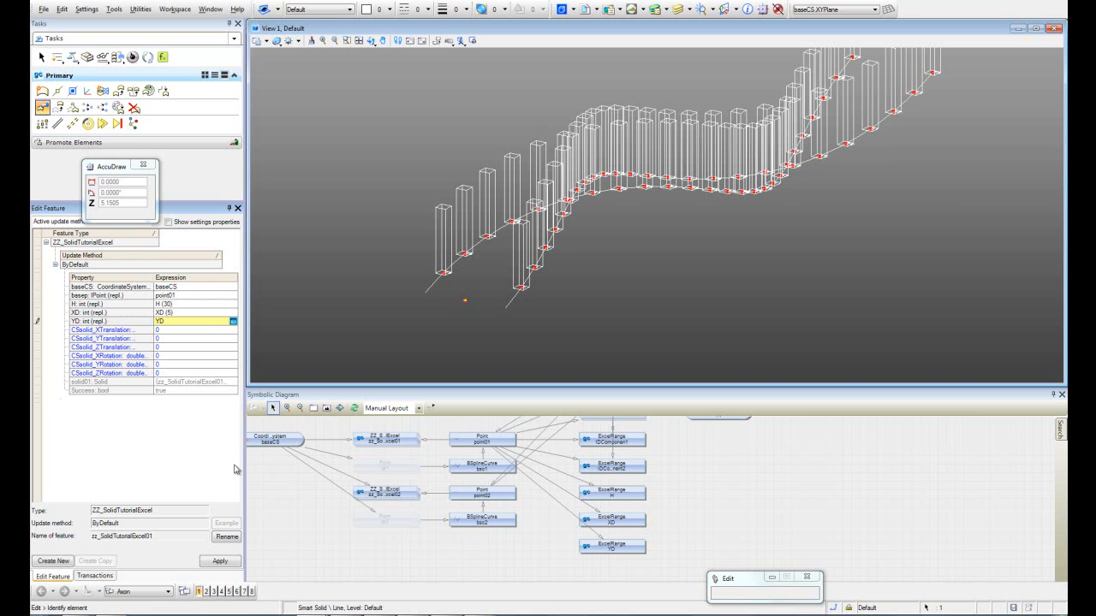
left_click(219, 562)
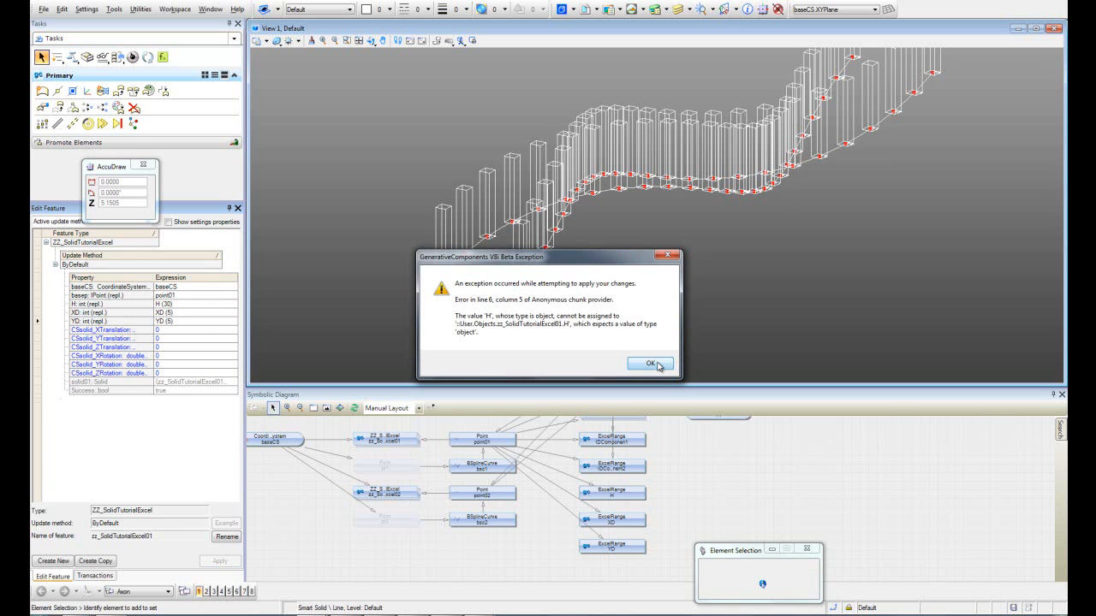
left_click(652, 364)
Step: Set the H expression of zz_SolidTutorialExcel01 to H.Value and its XD expression to XD.Value
left_click(203, 303)
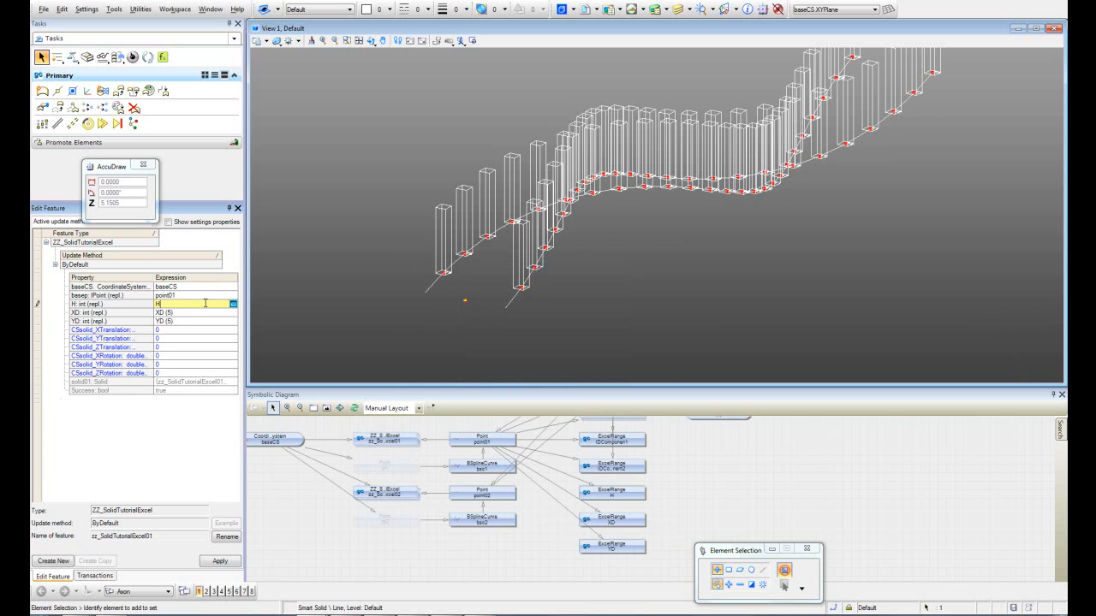
type(".Value")
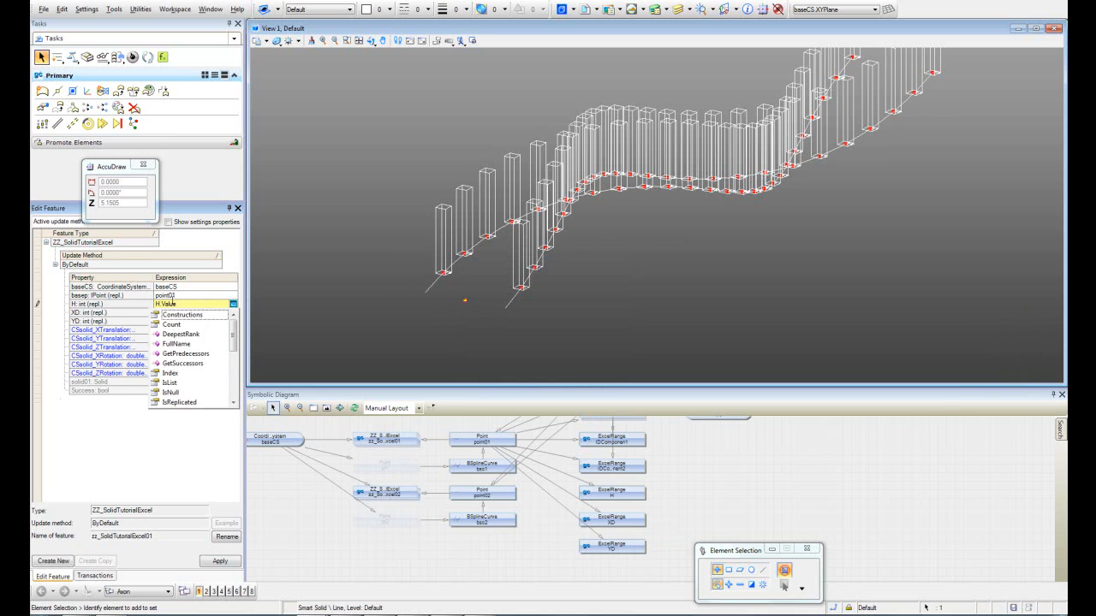
left_click_drag(181, 304, 162, 305)
left_click(192, 314)
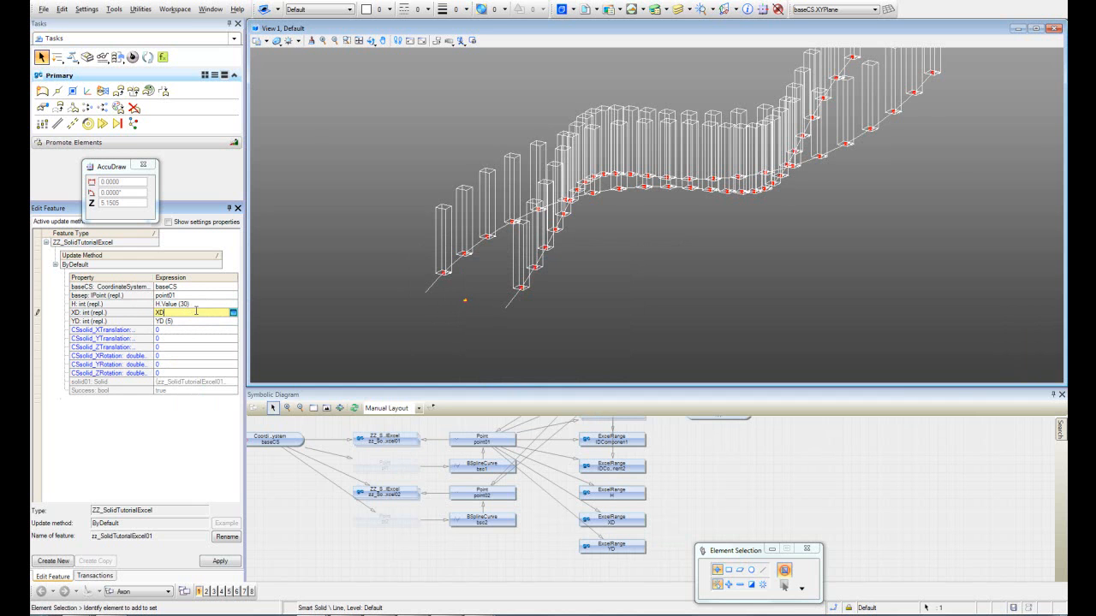
left_click(233, 313)
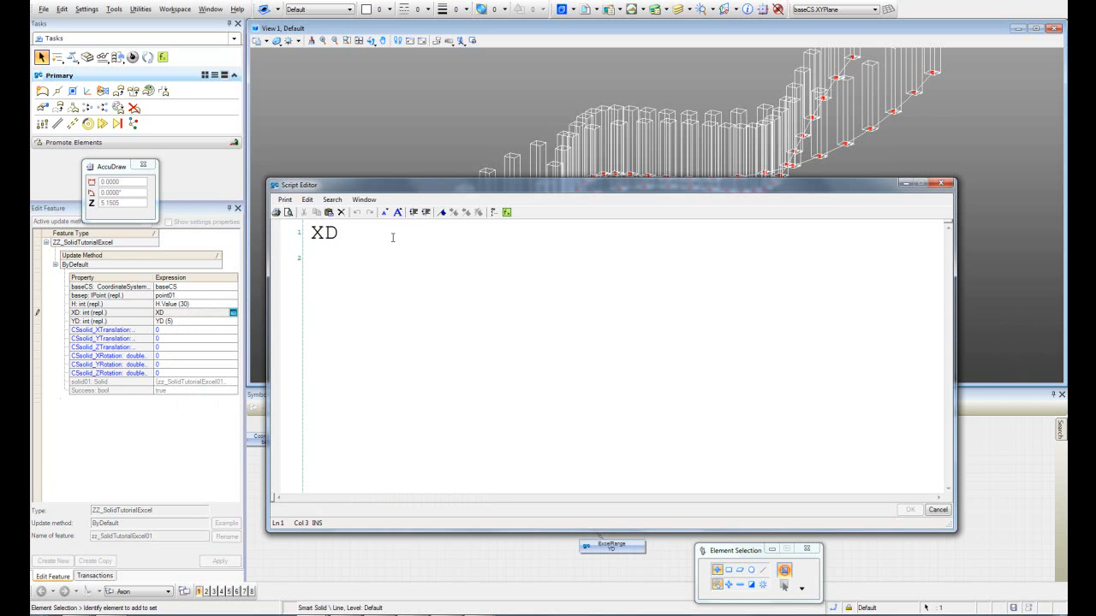
type(".Va")
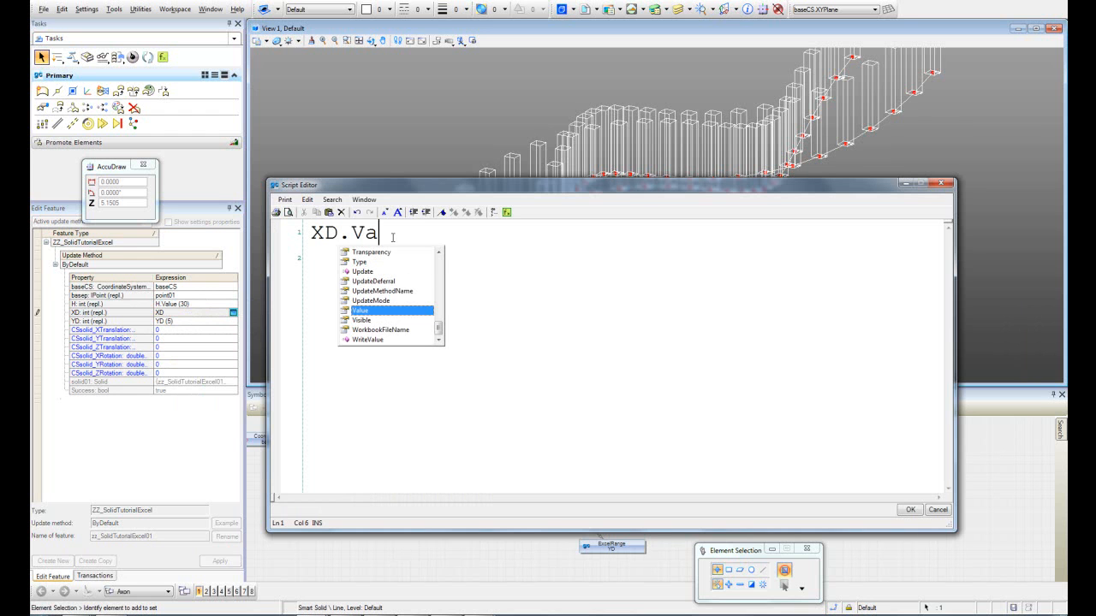
type("lue")
left_click(910, 510)
Step: Set the YD expression of zz_SolidTutorialExcel01 to YD.Value and apply the changes to the feature
left_click(204, 322)
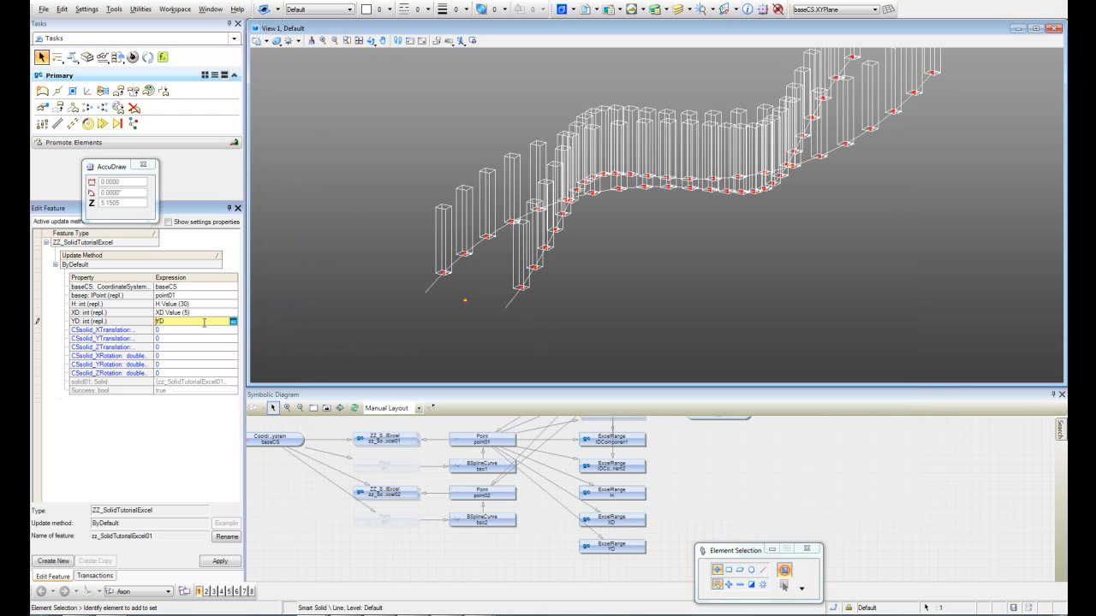
left_click(232, 321)
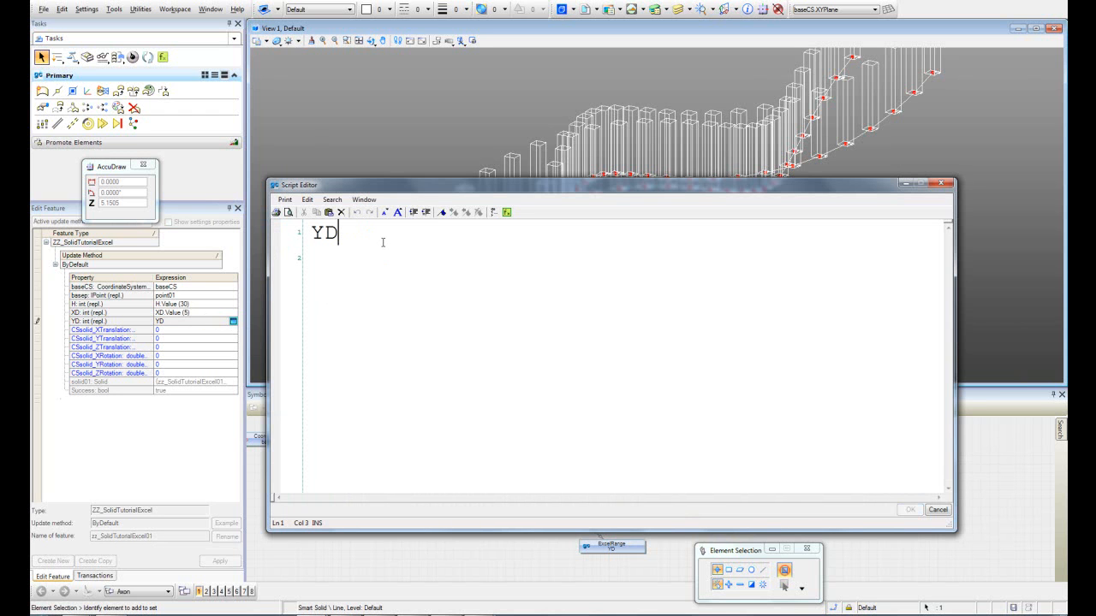
type(".Value")
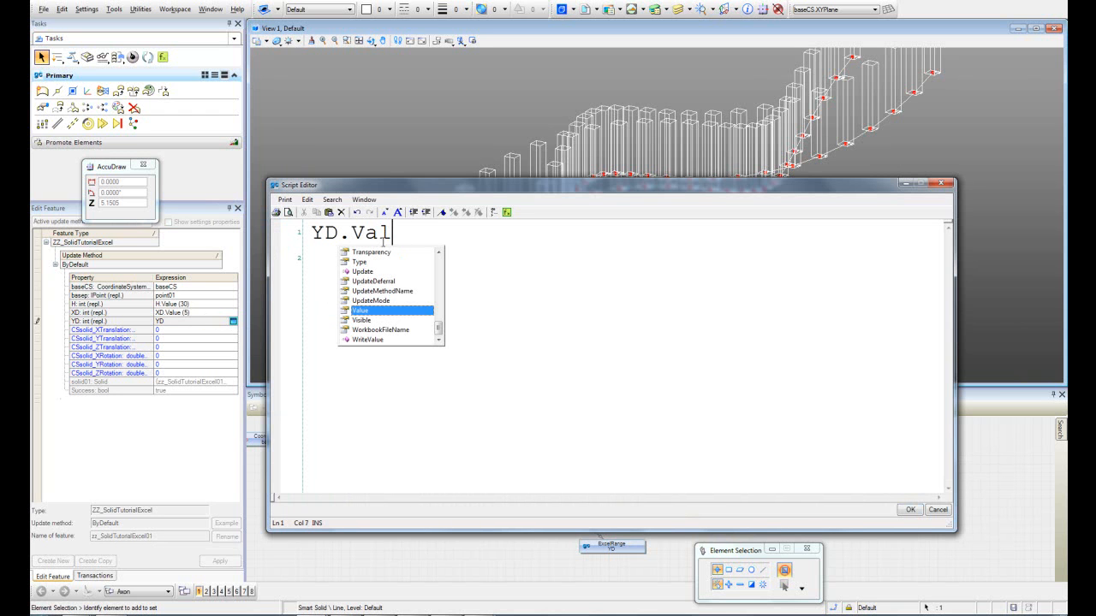
left_click(901, 511)
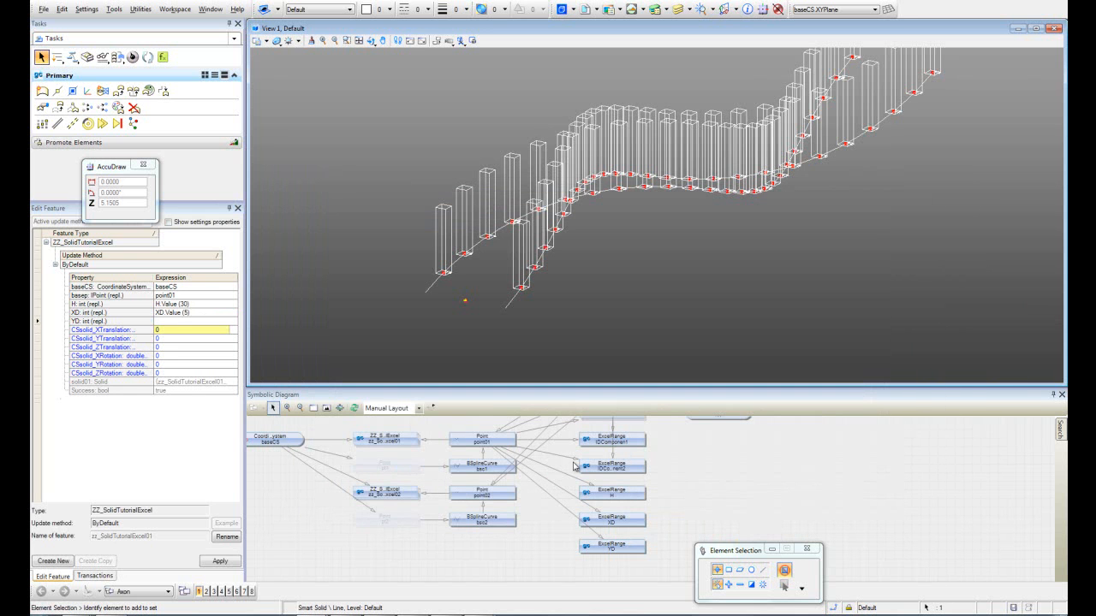
left_click(222, 562)
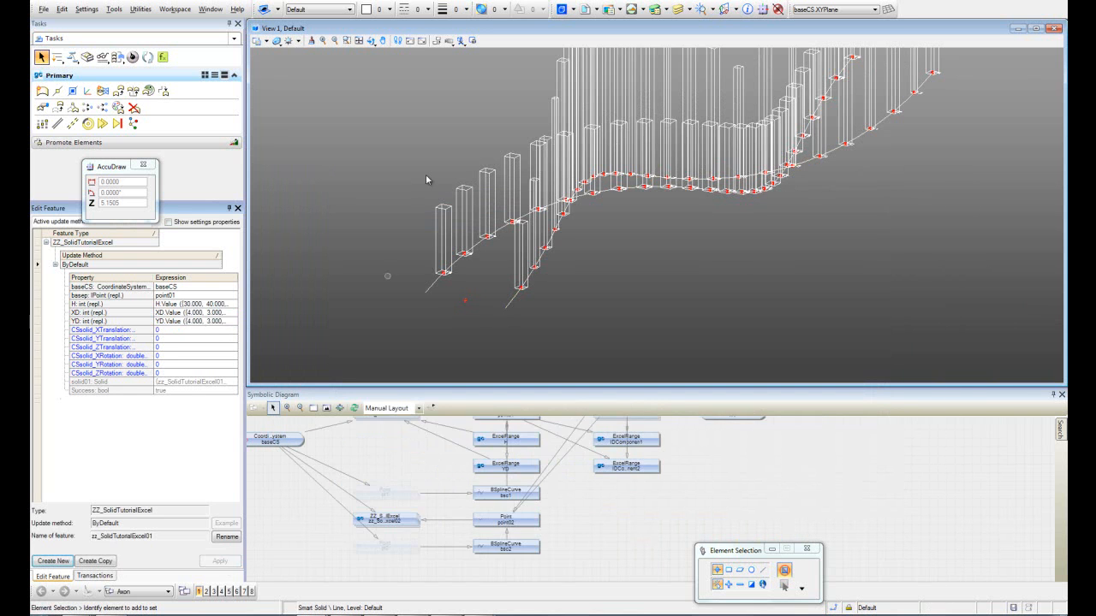
Step: Display the model in the Monochrome style and examine the column solids' heights from several angles
middle_click_drag(377, 164, 325, 142, "shift")
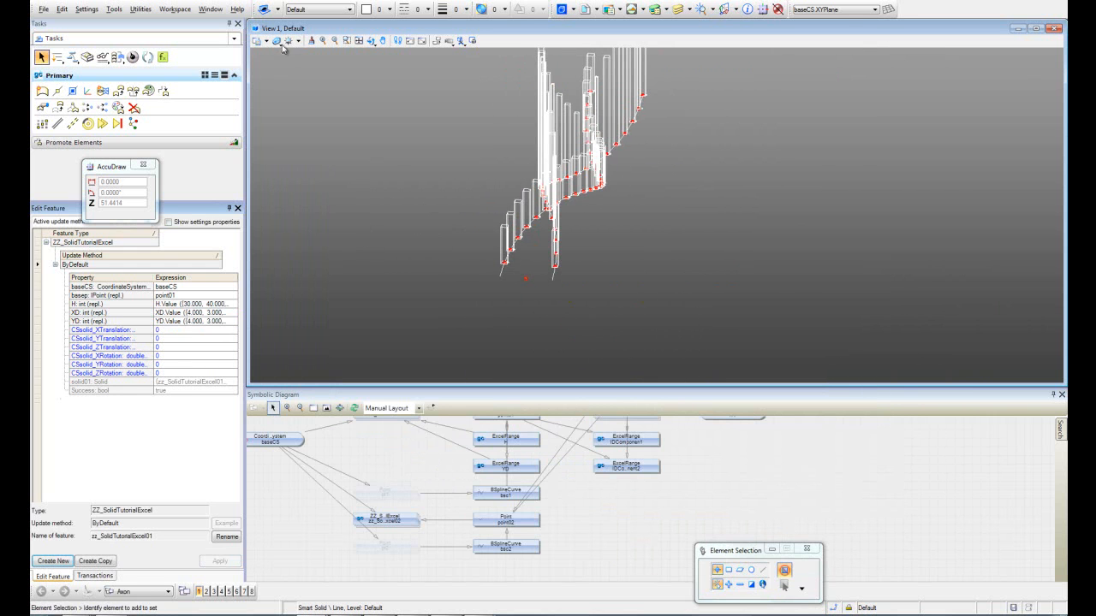
left_click(276, 42)
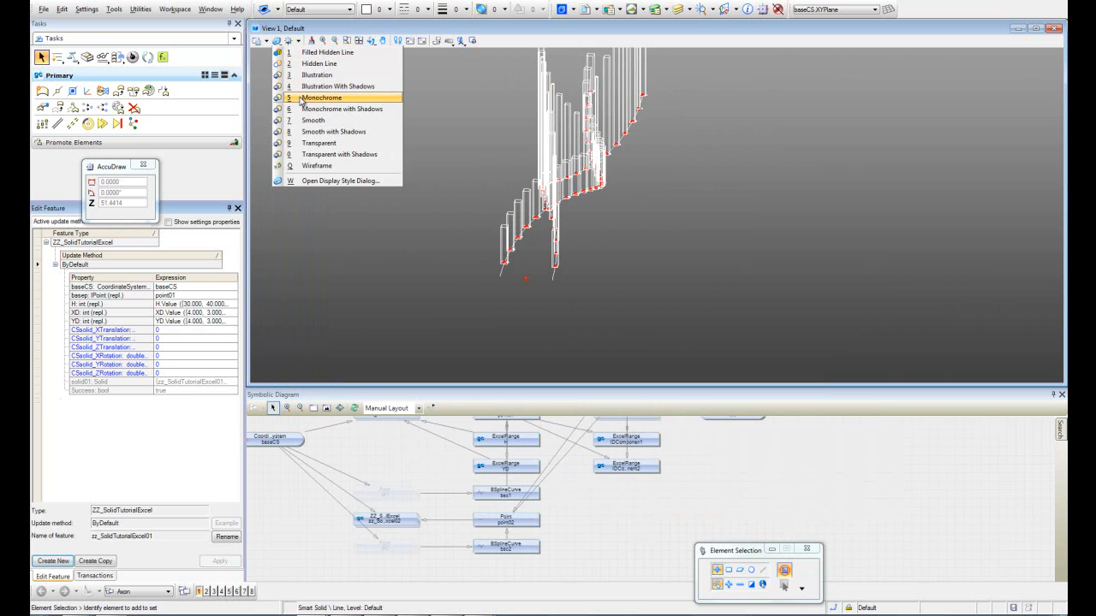
left_click(313, 98)
middle_click_drag(477, 171, 680, 239, "shift")
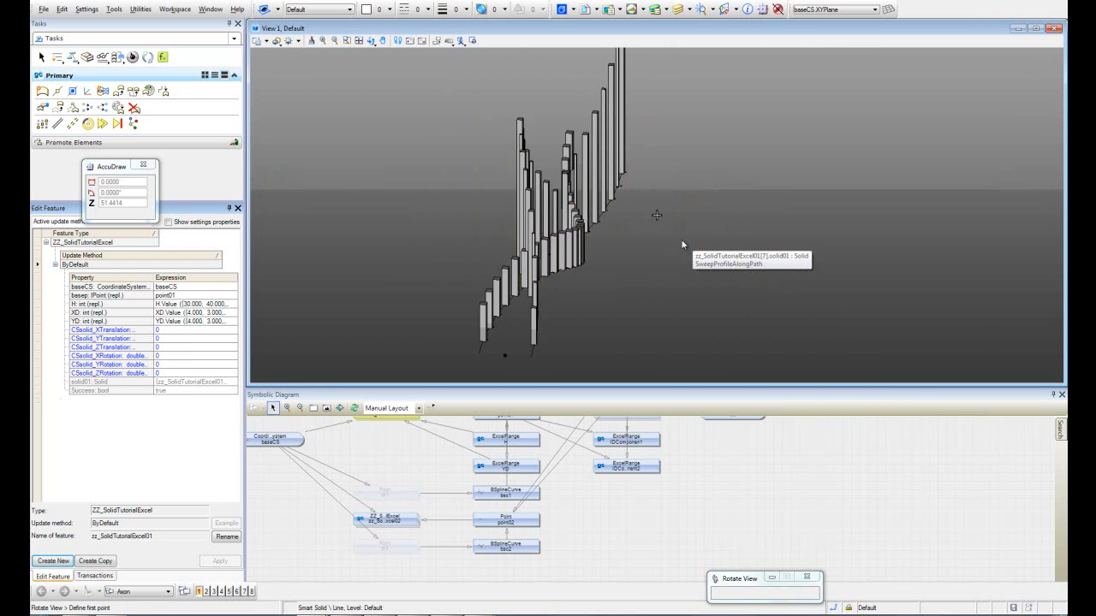
middle_click_drag(580, 162, 697, 189, "shift")
middle_click_drag(555, 147, 611, 239, "shift")
scroll(492, 230, "up", 4)
middle_click_drag(543, 223, 437, 197, "shift")
scroll(594, 185, "down", 2)
middle_click_drag(714, 276, 376, 230, "shift")
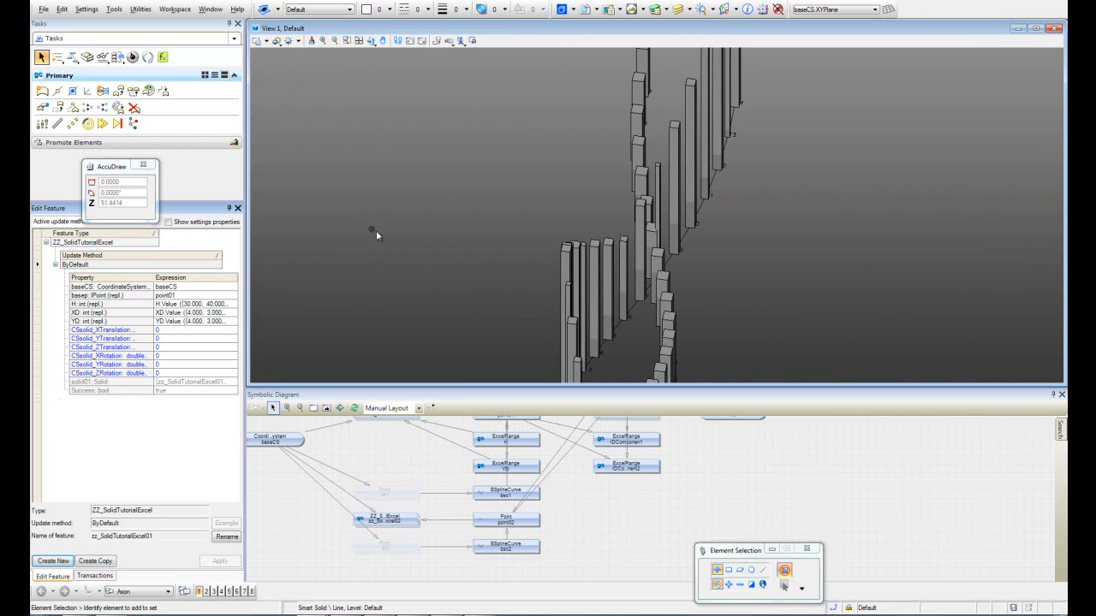
Step: Return the view to Wireframe, inspect the ID labels at the column bases, and bring up the Data workbook in Excel for comparison
left_click(276, 42)
left_click(336, 168)
scroll(700, 225, "up", 5)
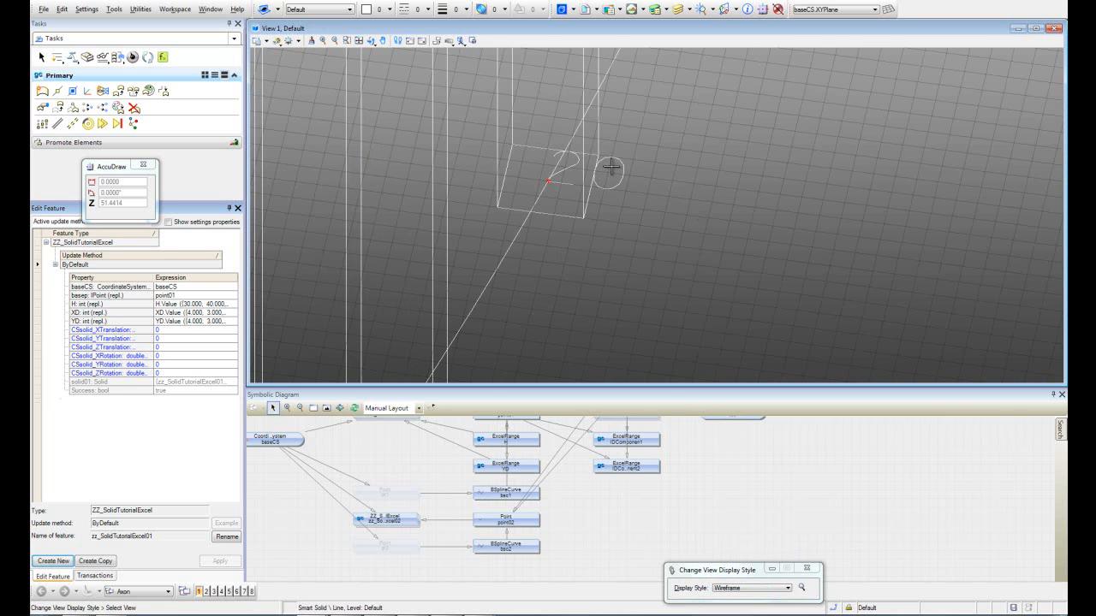
scroll(595, 189, "down", 4)
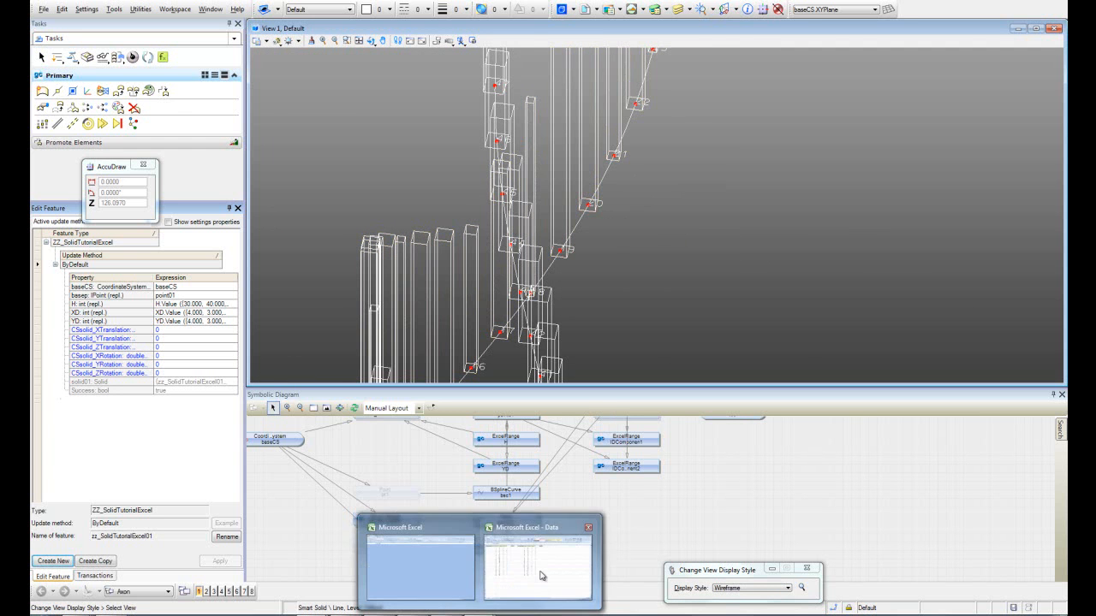
left_click(540, 565)
left_click(295, 223)
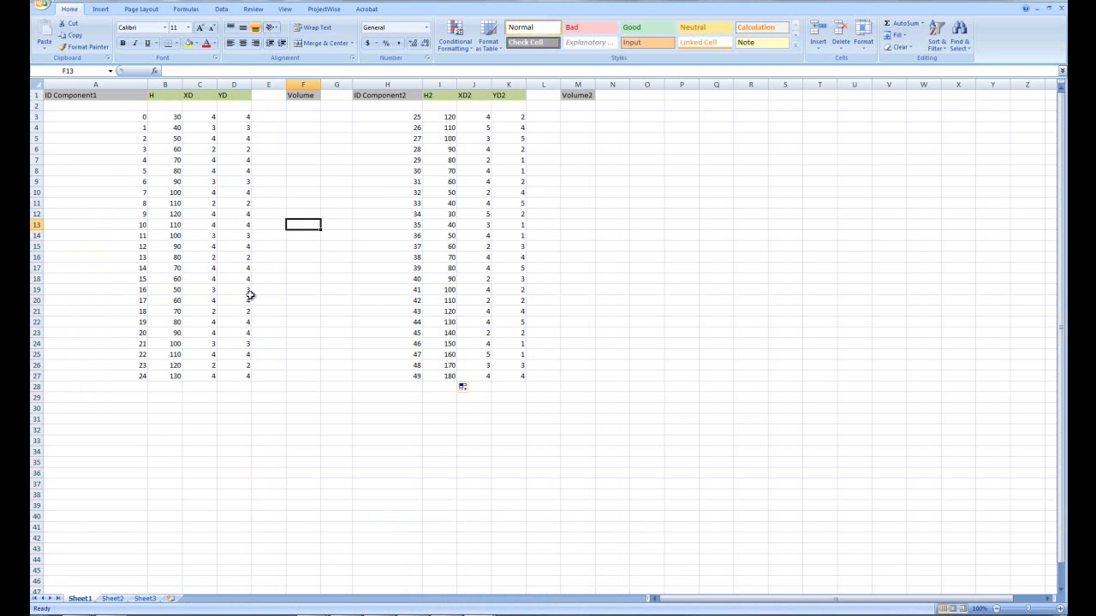
Step: Check the H and XD entries for ID 20 in the Data workbook and compare them with the column solids in the model
left_click(133, 334)
left_click(171, 332)
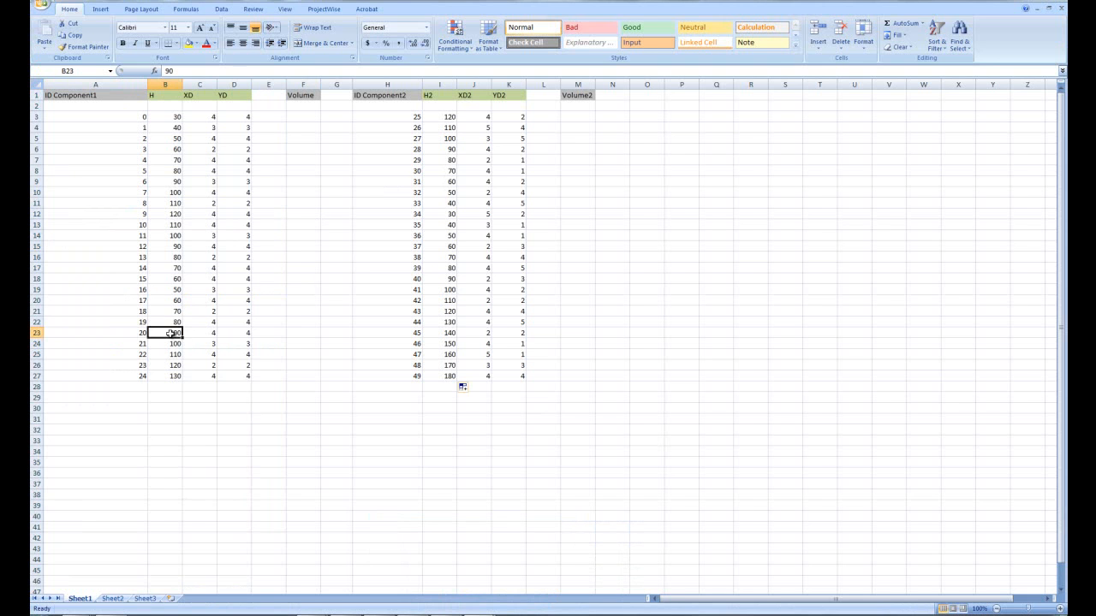
left_click(194, 333)
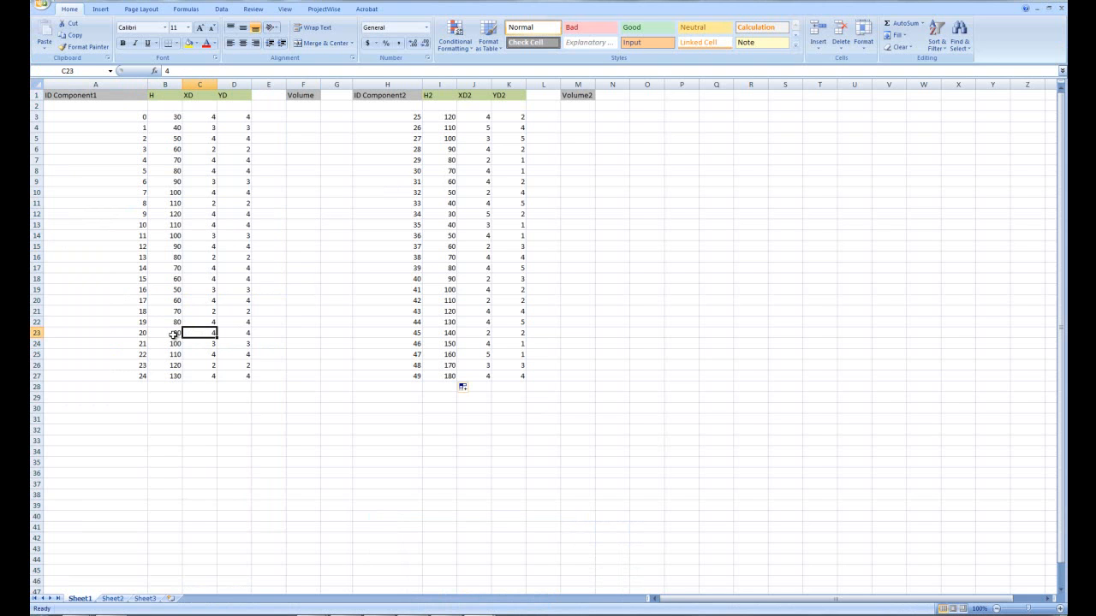
scroll(255, 325, "down", 1)
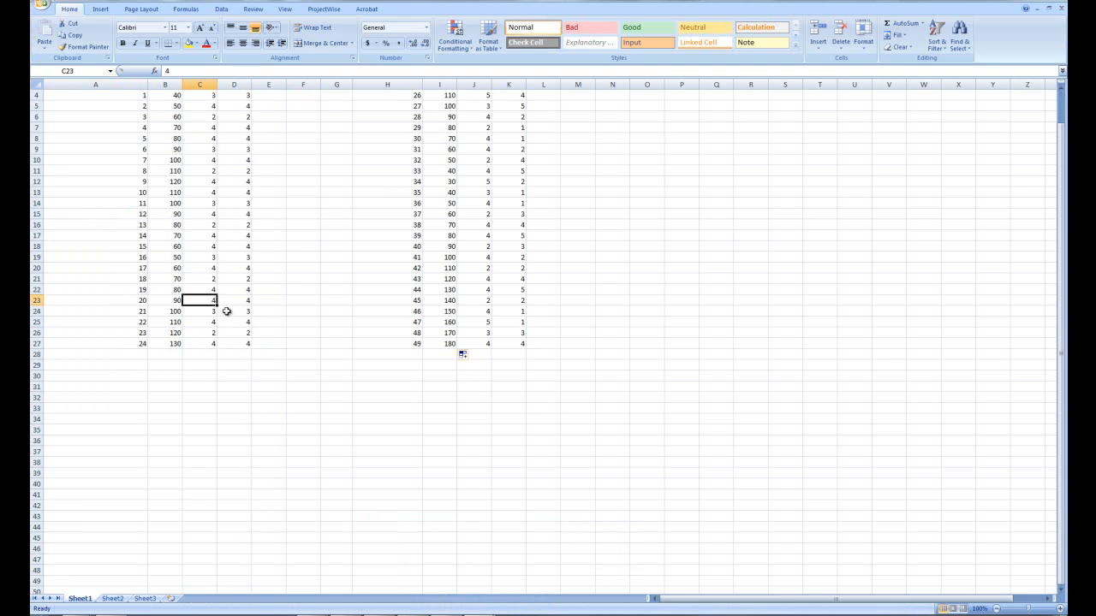
scroll(225, 311, "up", 1)
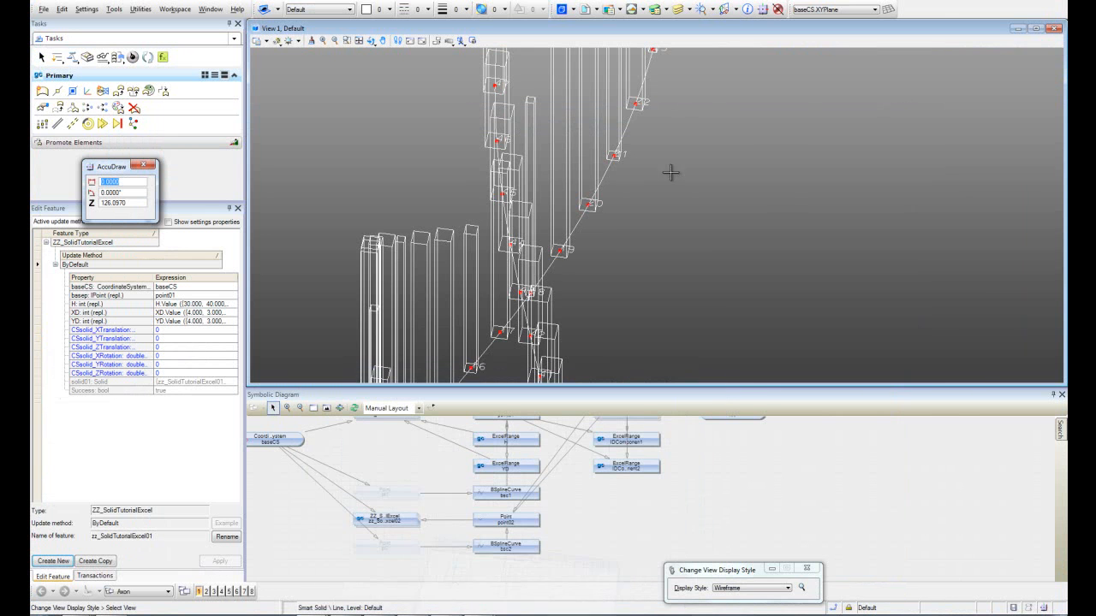
middle_click_drag(598, 302, 478, 283, "shift")
scroll(606, 163, "down", 2)
middle_click_drag(385, 220, 593, 182, "shift")
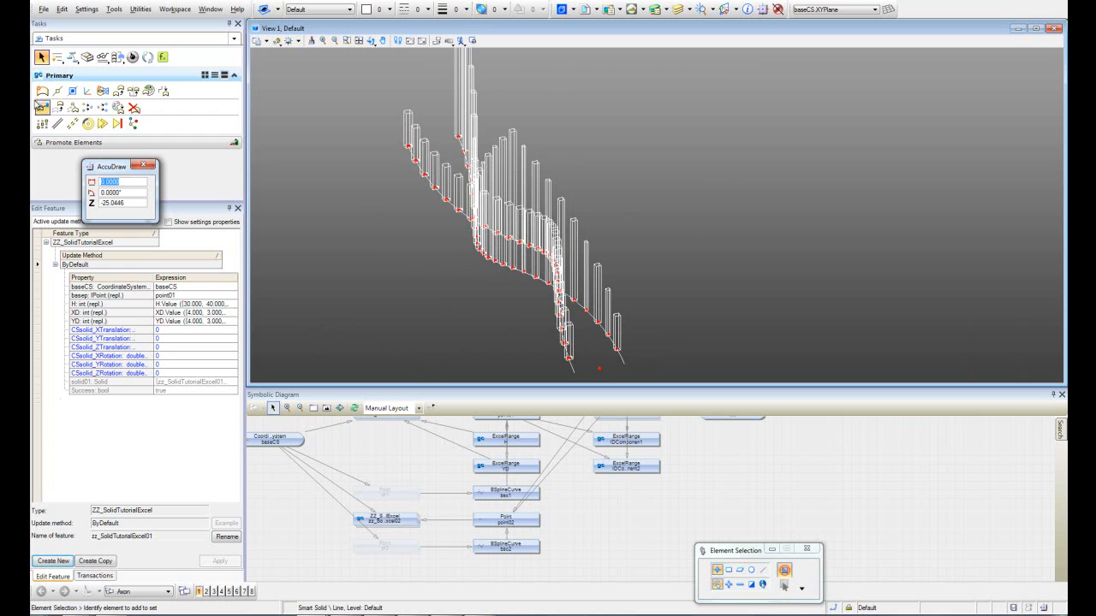
Step: Record the added H, XD and YD features and the zz_SolidTutorialExcel01 change as a transaction, and review the transaction list
left_click(42, 91)
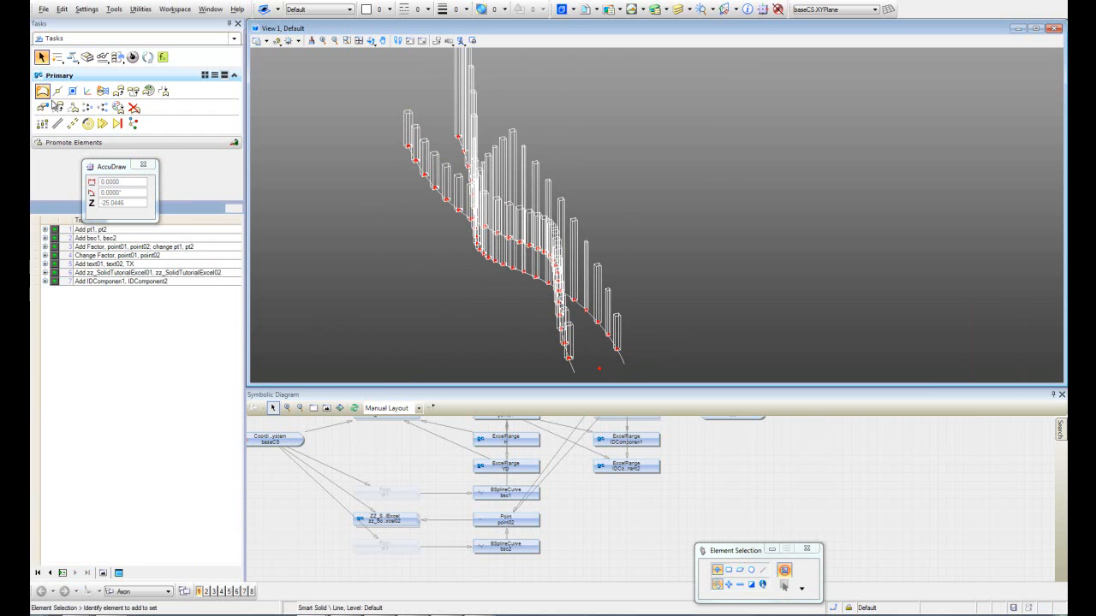
left_click(55, 106)
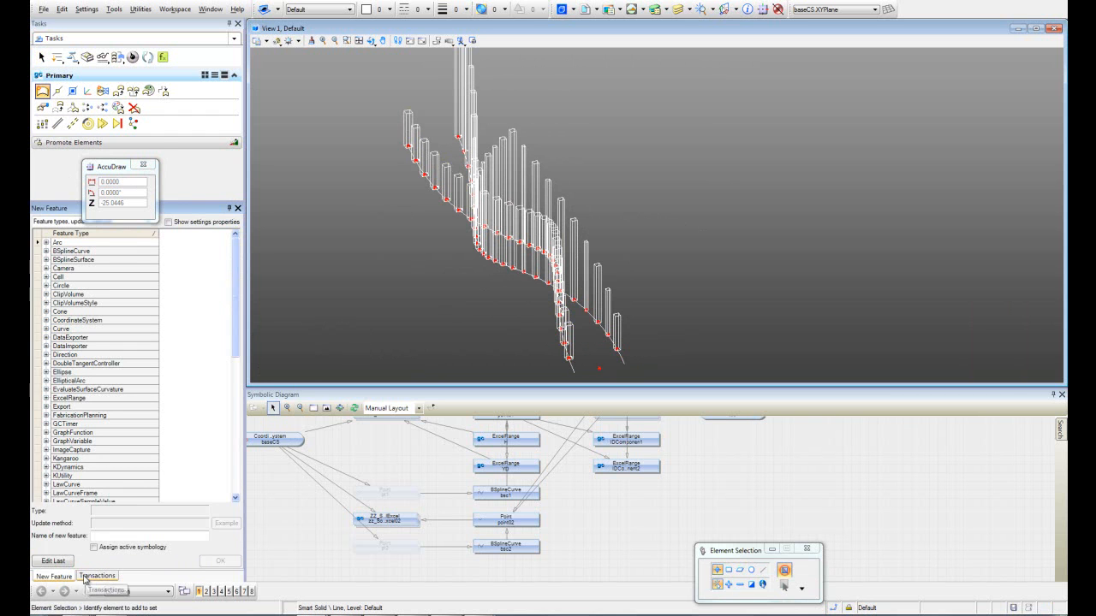
left_click(85, 578)
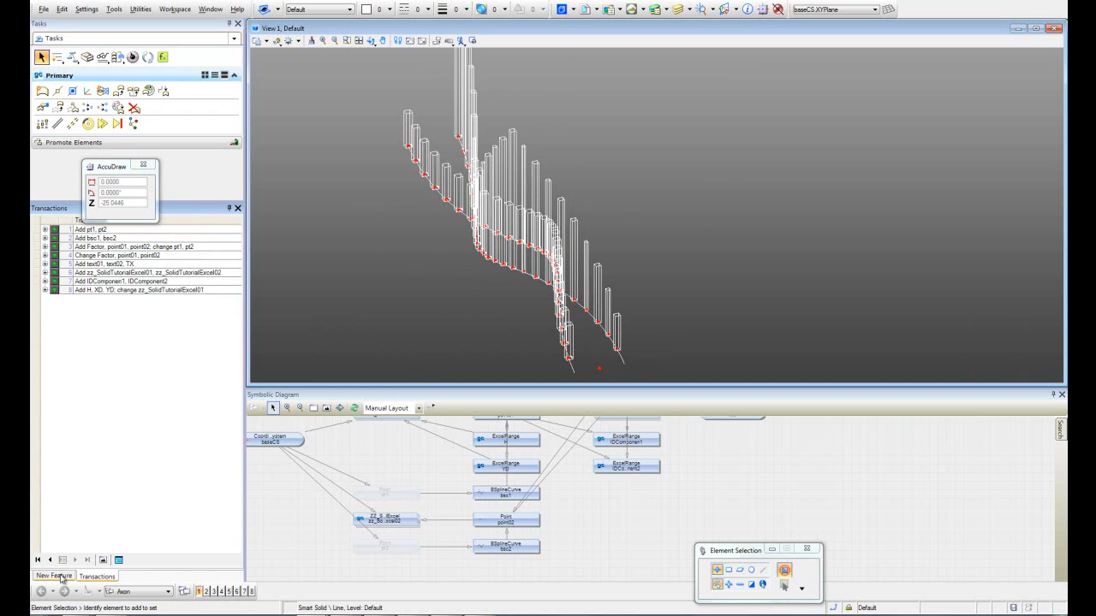
Step: Start a new ExcelRange feature with the ReadValue method and set its WorkbookFileName to '.\\Data.xlsx'
left_click(62, 579)
left_click(42, 92)
scroll(239, 296, "down", 4)
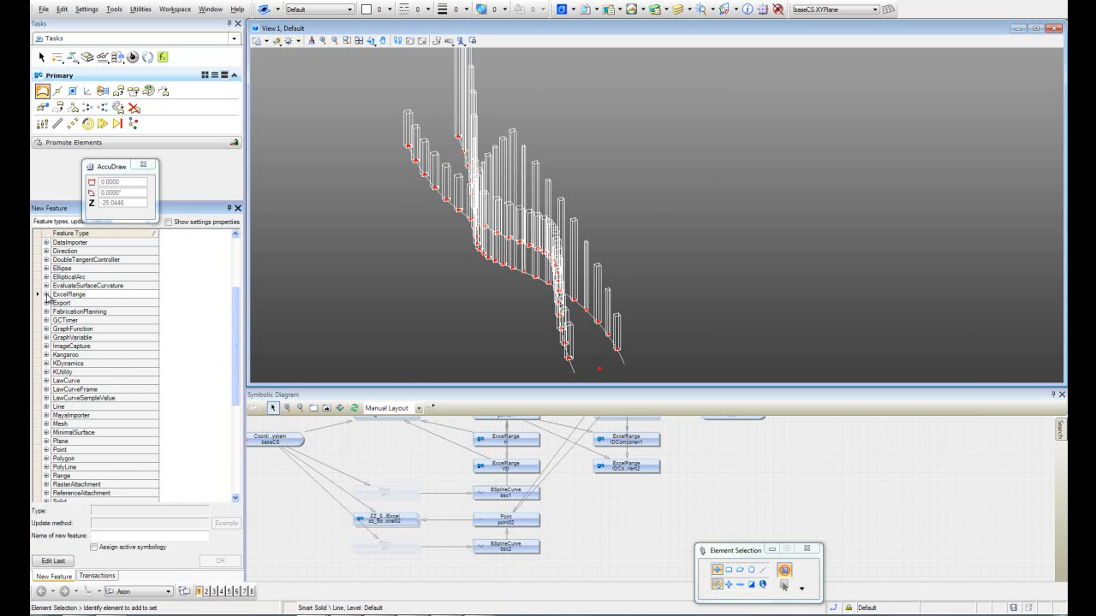
left_click(46, 294)
left_click(63, 317)
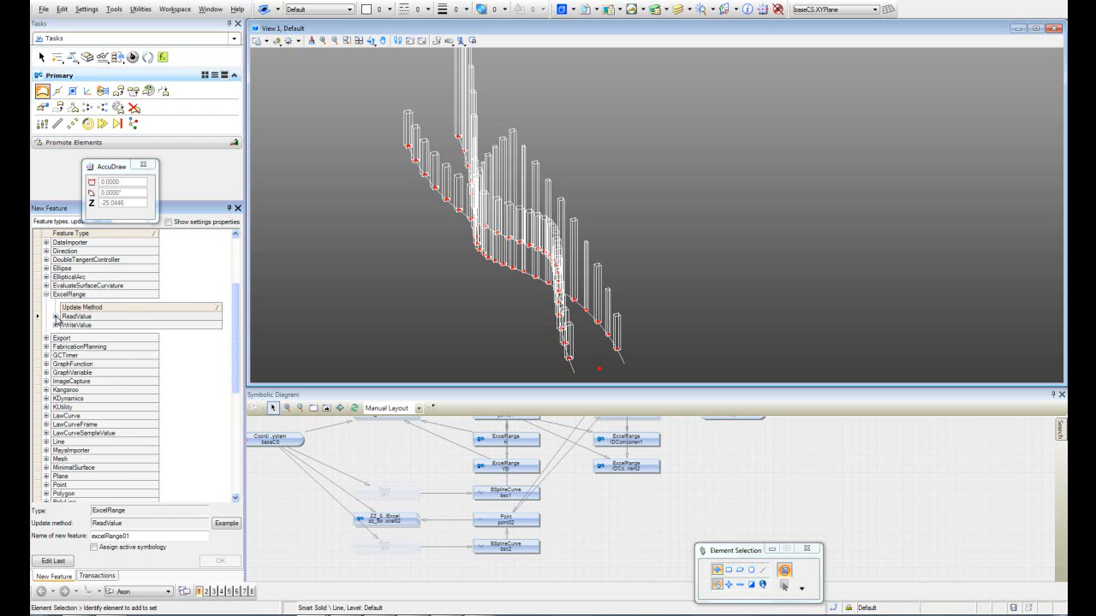
left_click(55, 316)
left_click(181, 339)
left_click(223, 339)
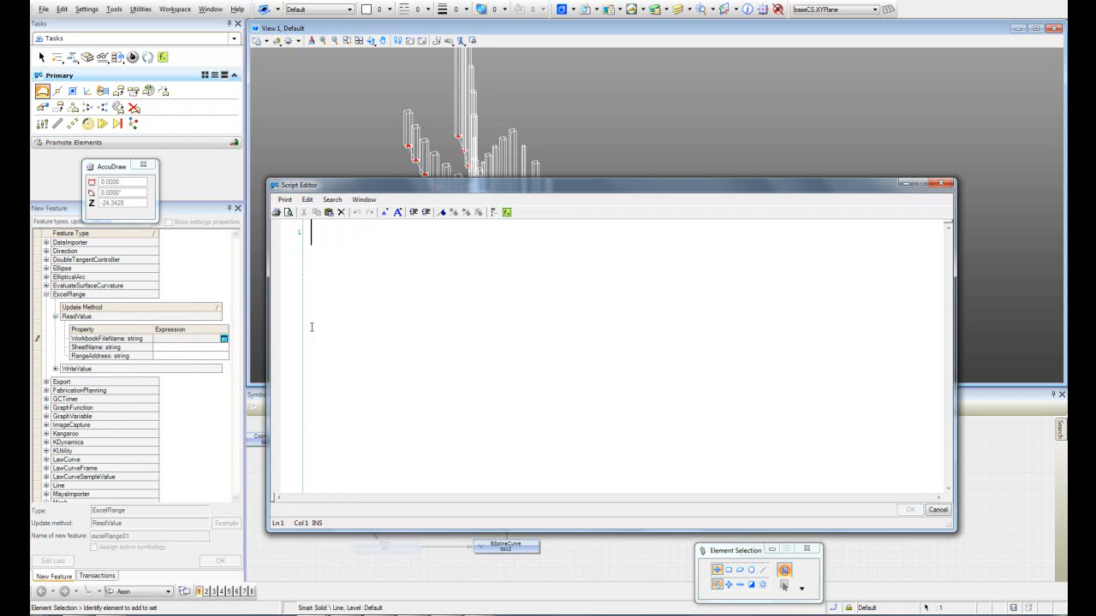
type("\".\\\\Data")
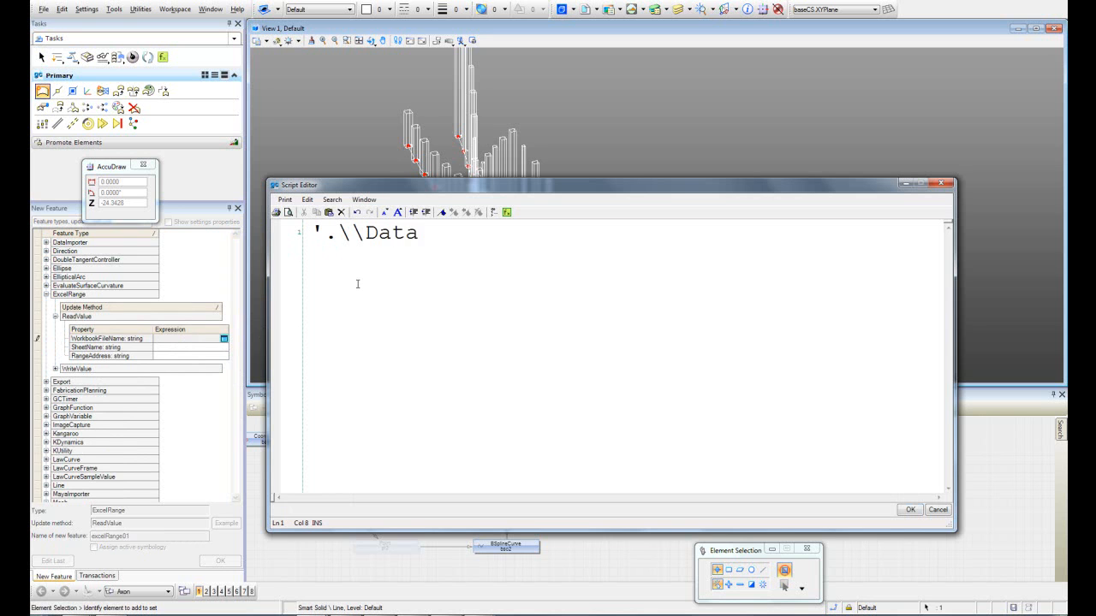
type(".xlsx'")
left_click(910, 509)
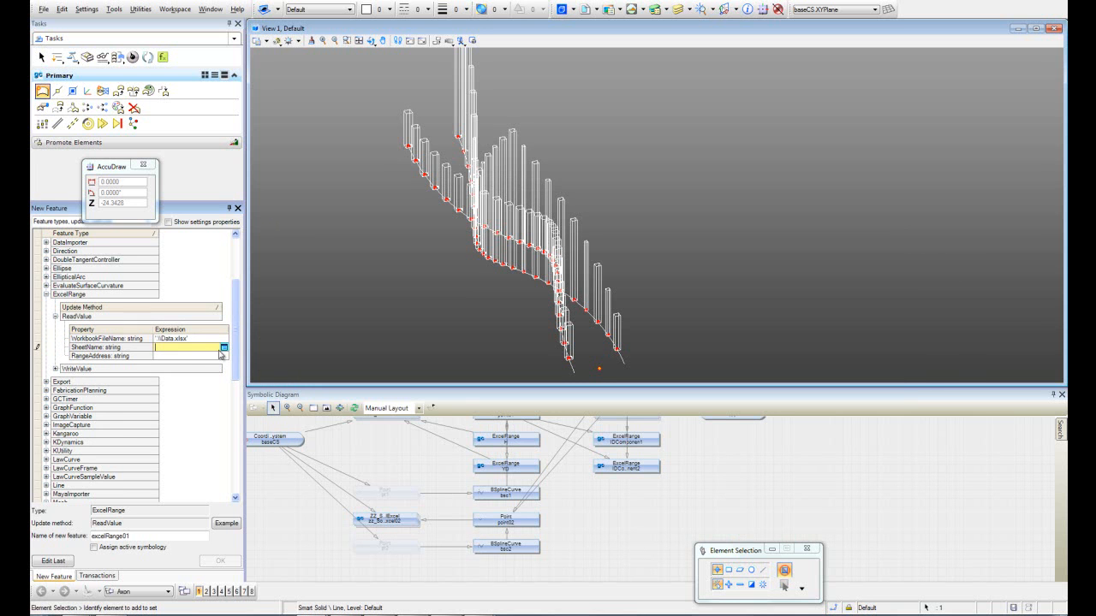
Step: Set the new ExcelRange feature's SheetName to 'Sheet1'
left_click(224, 348)
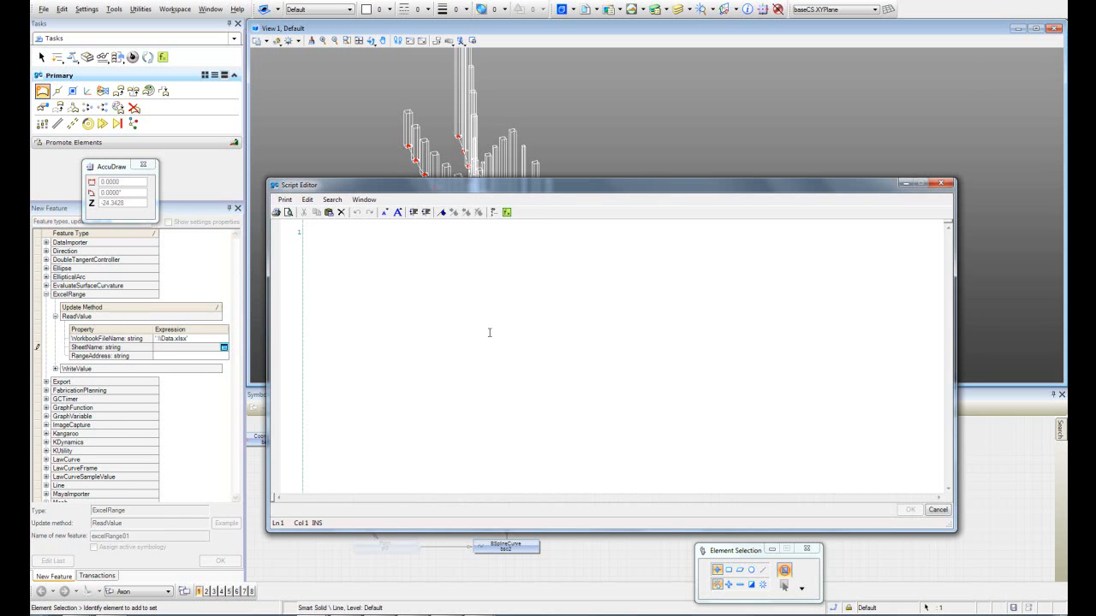
type("'Sheet1")
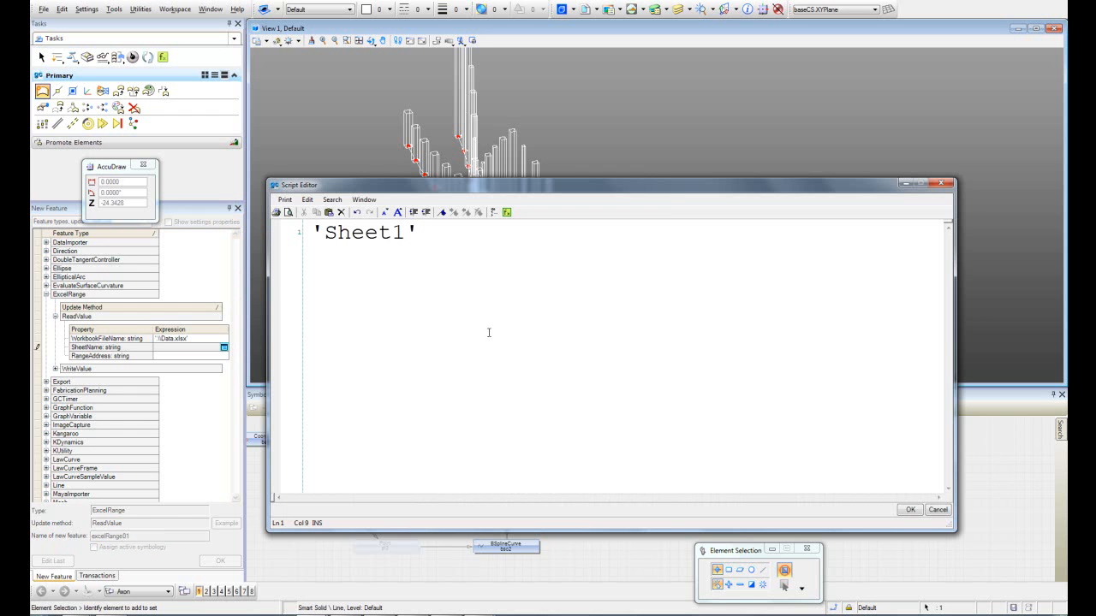
left_click(910, 510)
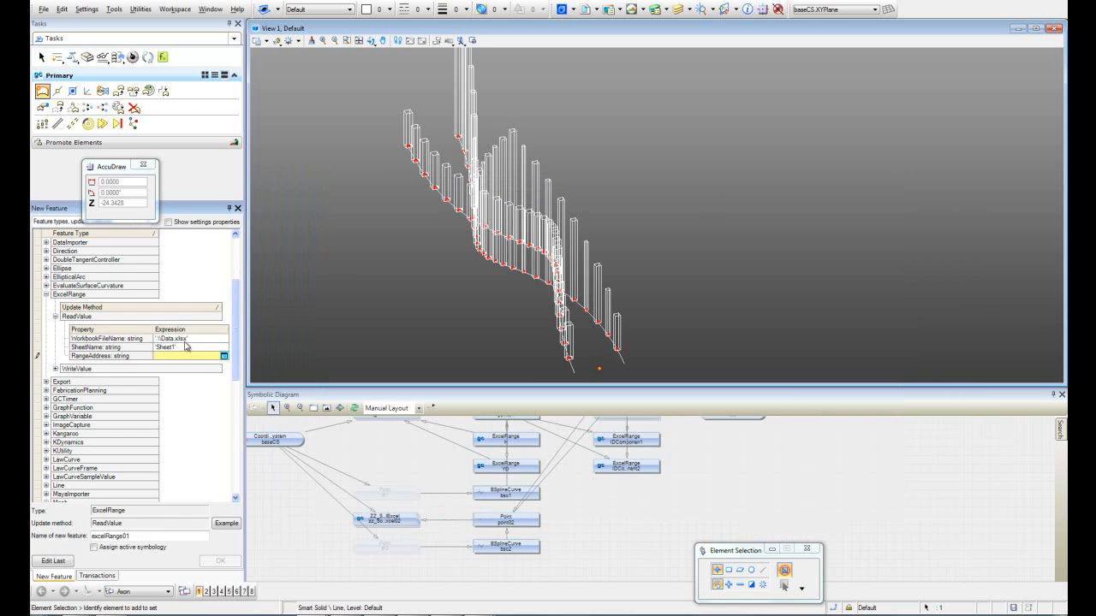
Step: Look up the H2 column in the Data workbook and set the feature's RangeAddress to "I3:I"+(point02.Count+2)
left_click(223, 356)
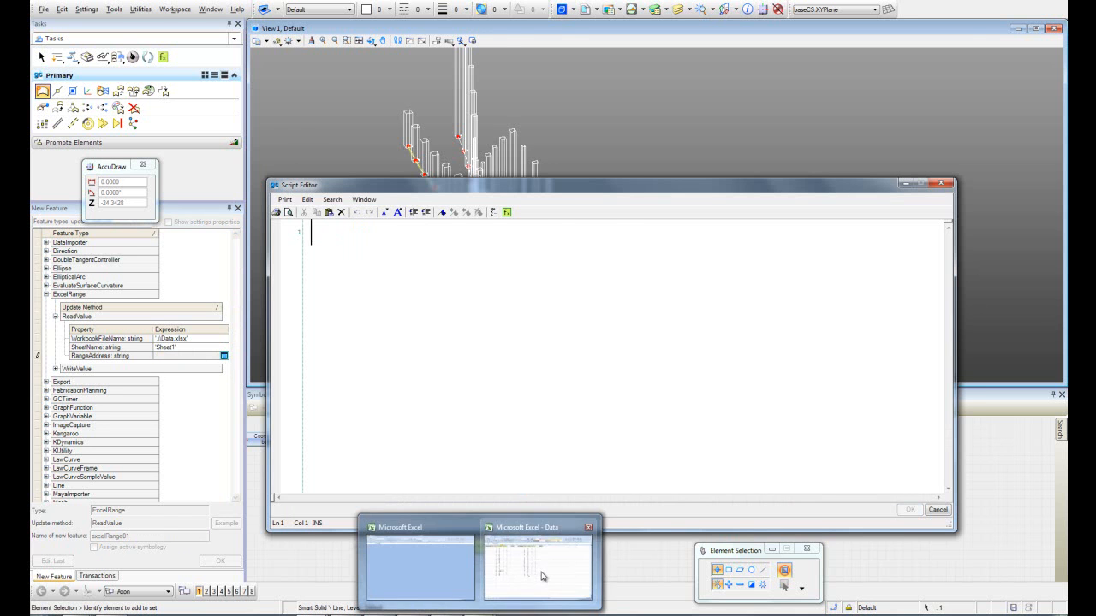
left_click(522, 552)
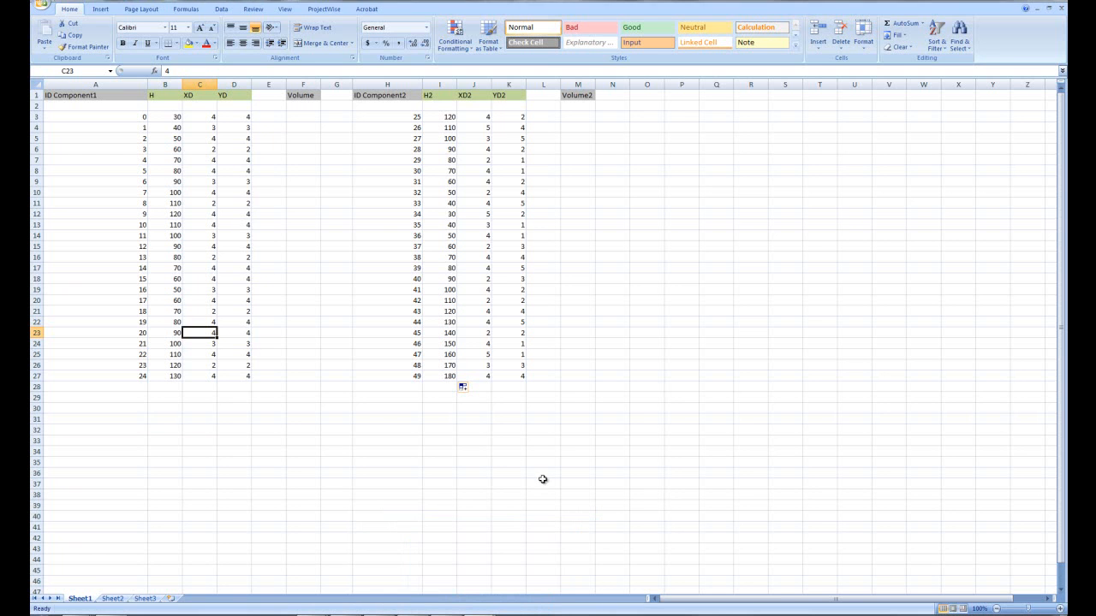
left_click(447, 81)
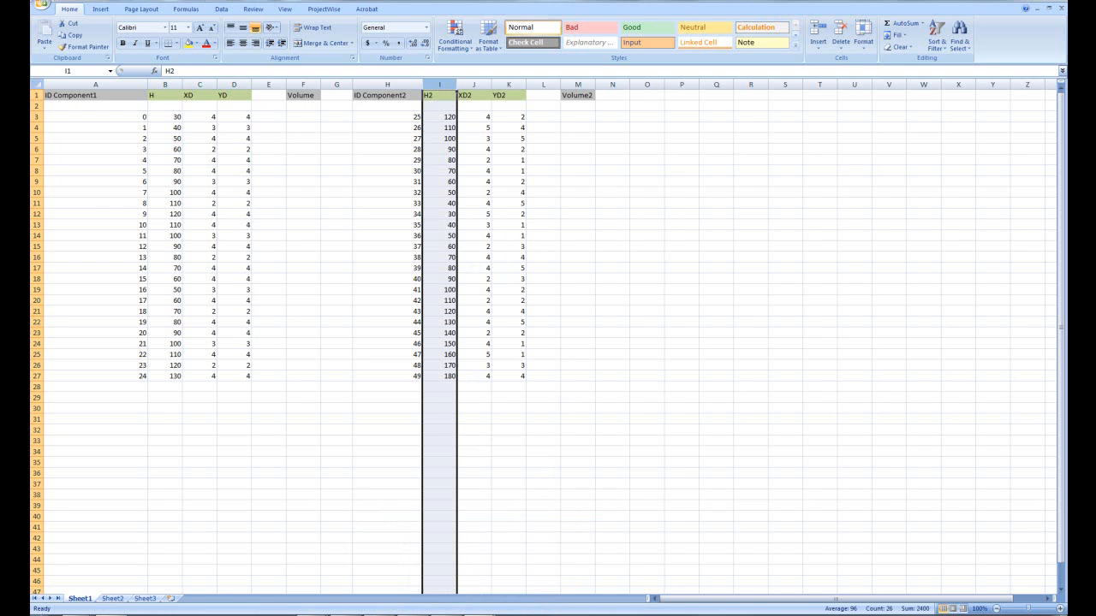
mouse_move(321, 615)
left_click(410, 567)
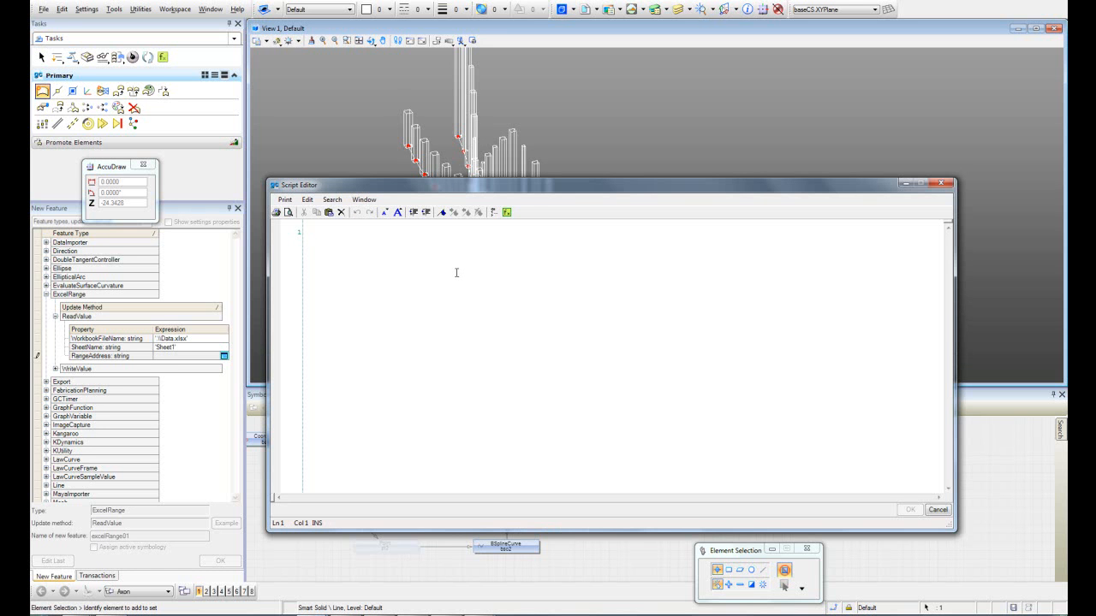
type("\"I3:I\"+(")
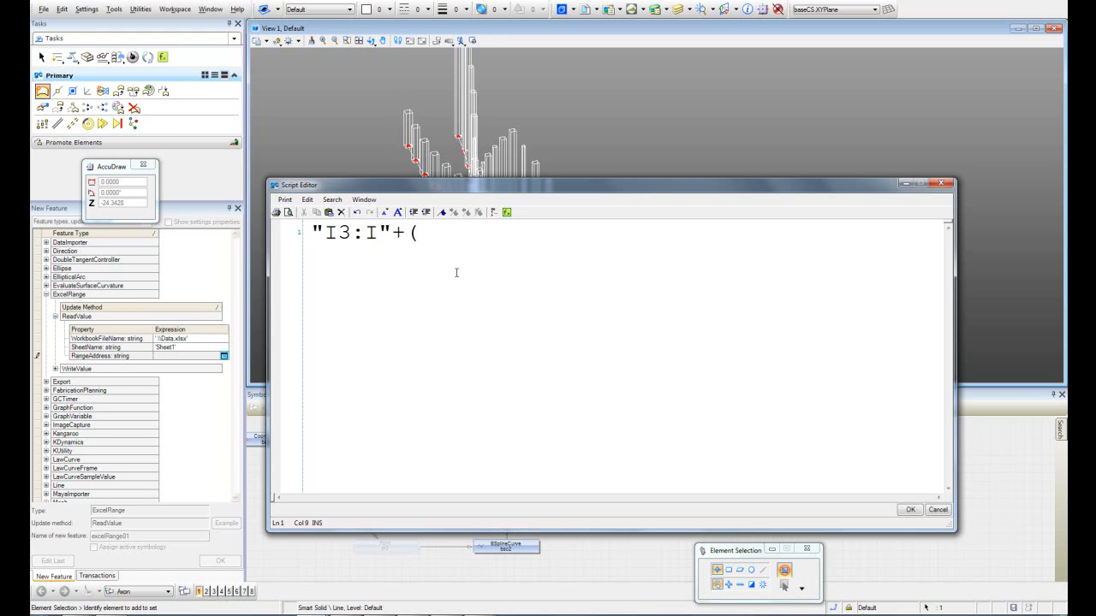
type("point02")
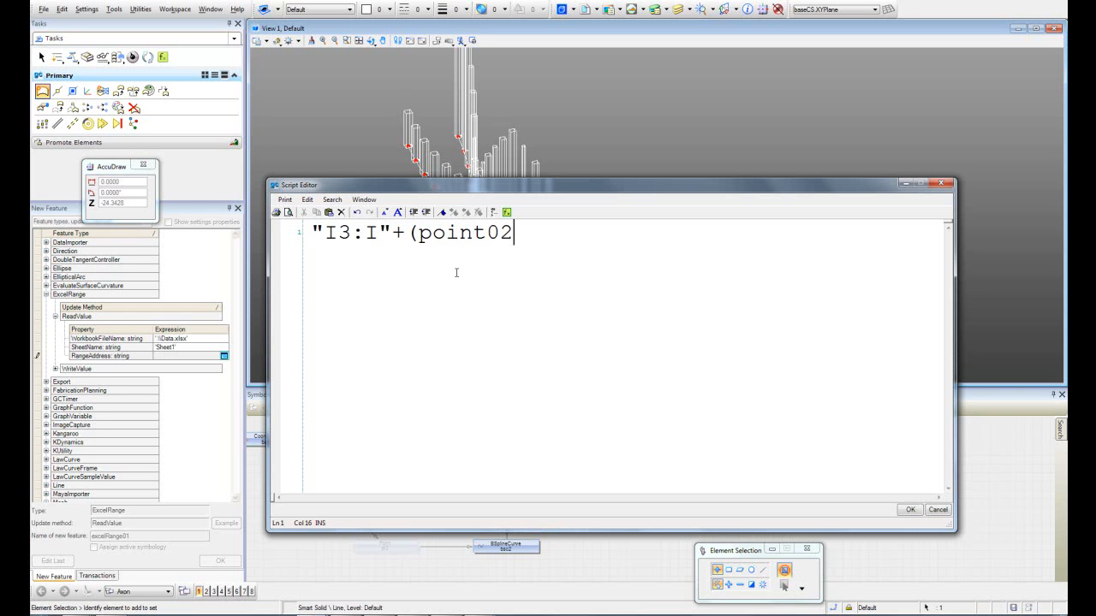
type(".count")
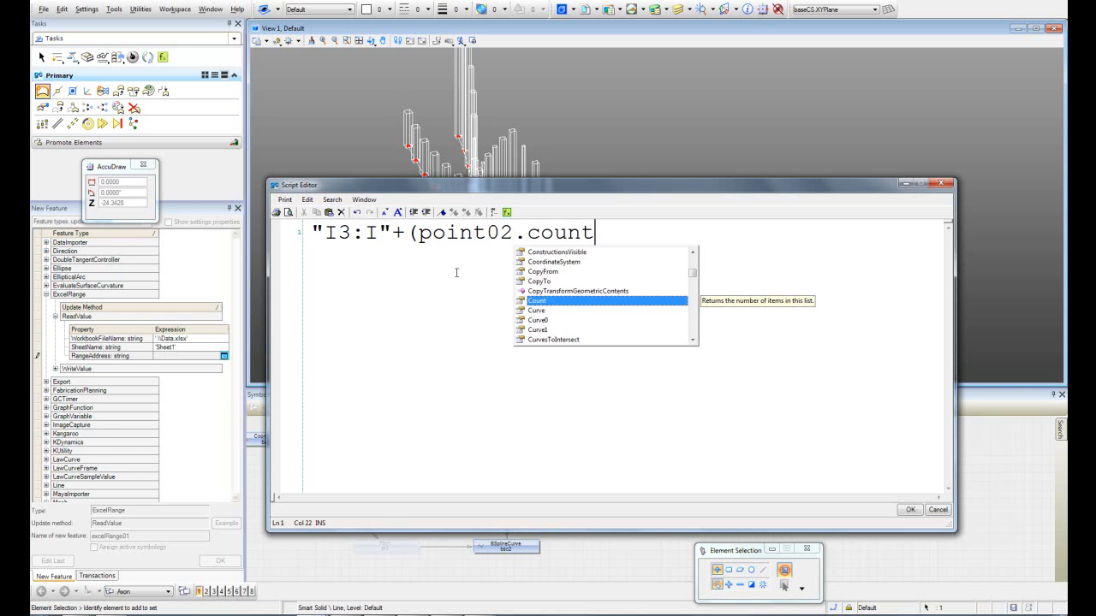
key("Tab")
type("+2)")
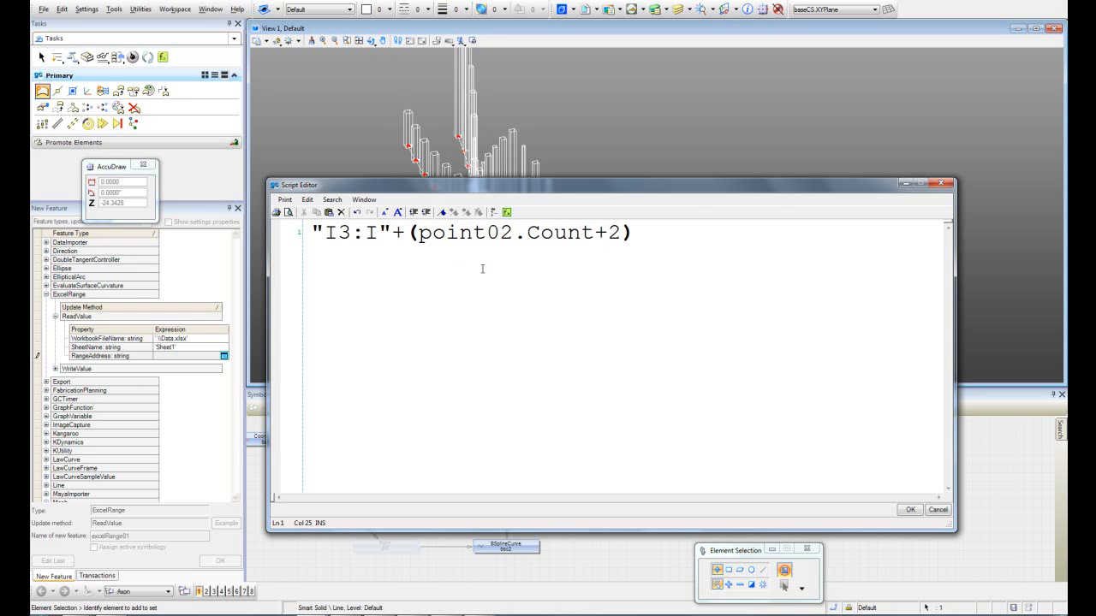
left_click(907, 511)
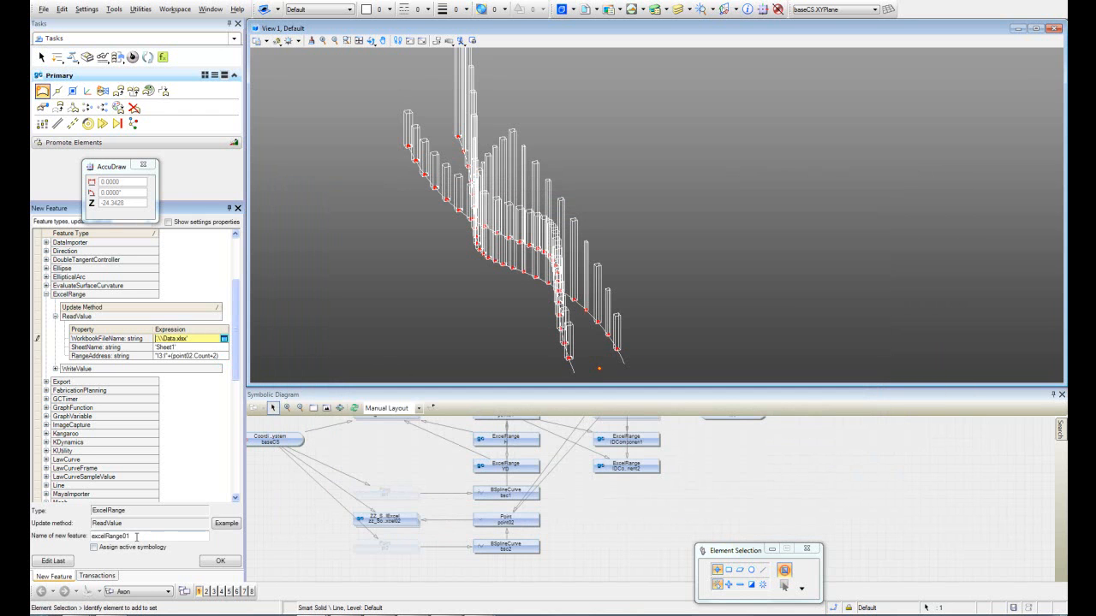
Step: Name the new ExcelRange feature H2 and create it
left_click_drag(158, 537, 86, 536)
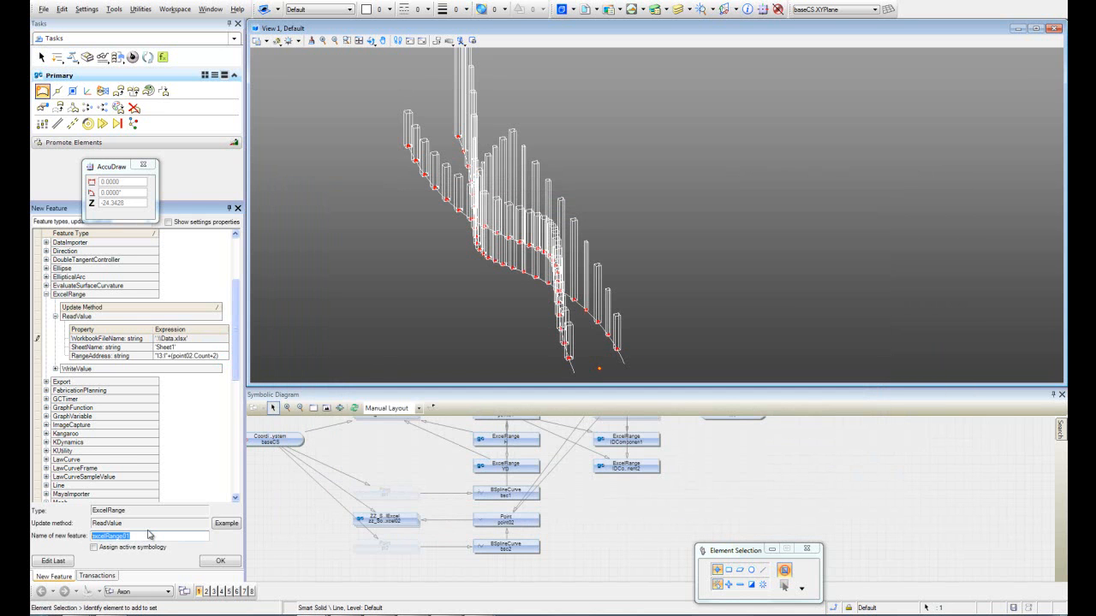
type("H2")
left_click(227, 564)
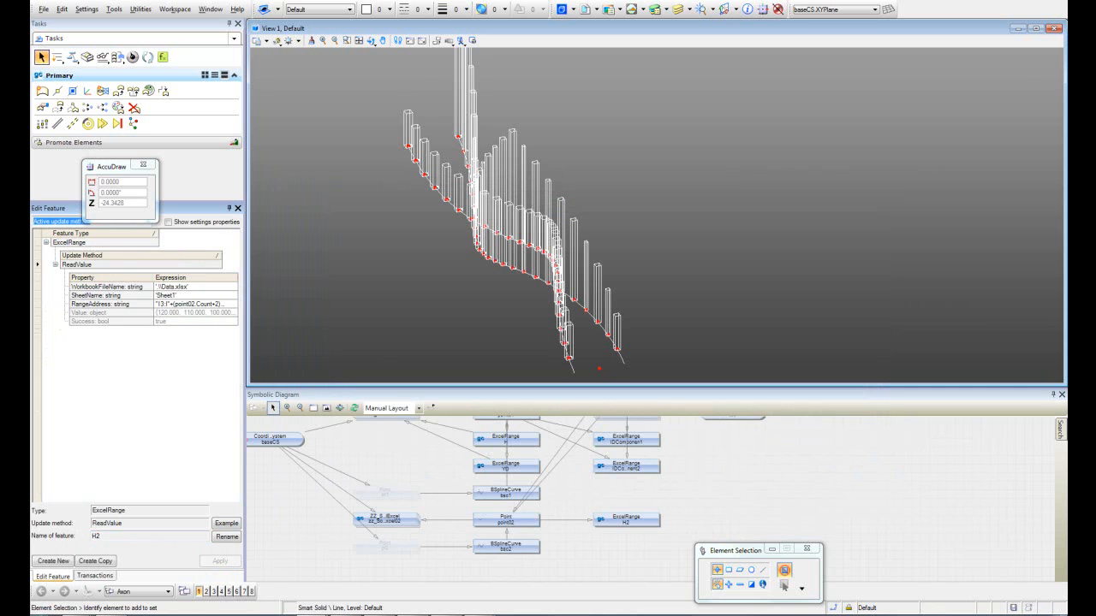
Step: Look up the XD2 column in the Data workbook and make a copy of H2 with RangeAddress "J3:J"+(point02.Count+2)
left_click(514, 578)
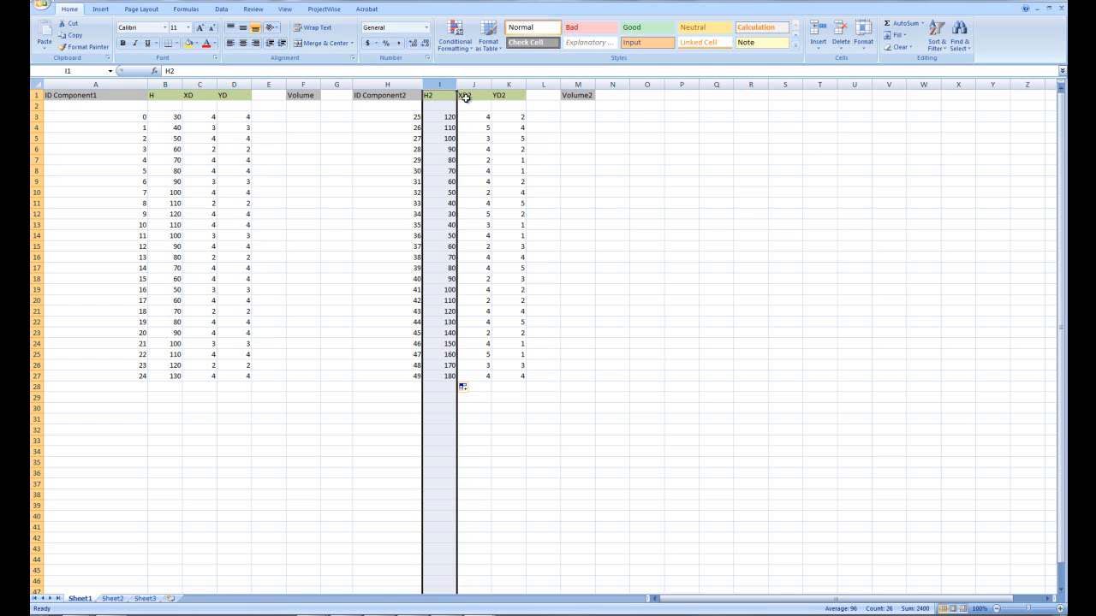
left_click(473, 84)
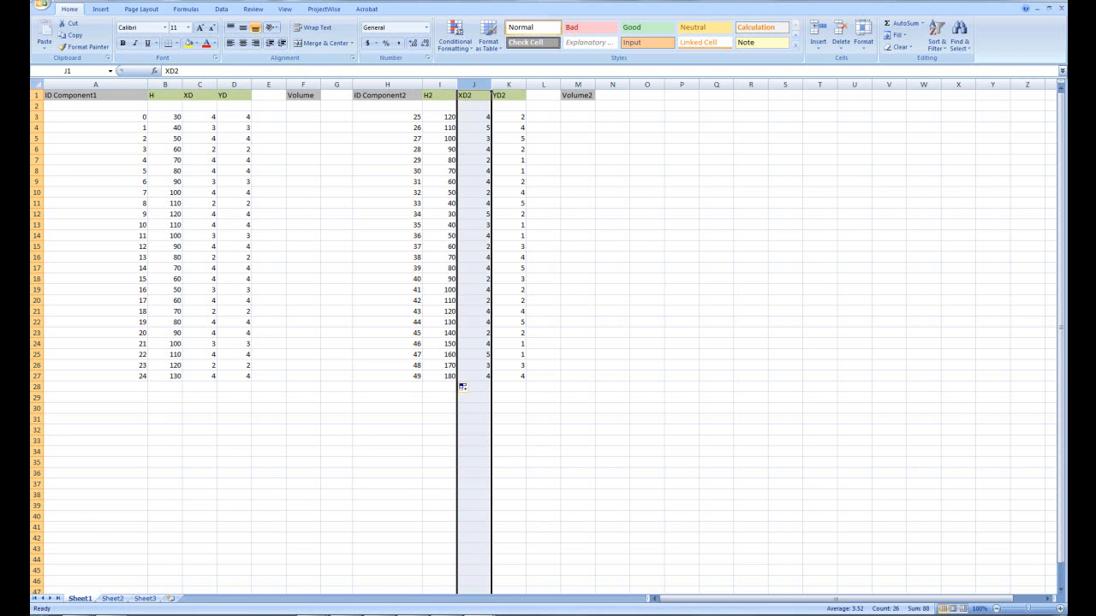
left_click(408, 572)
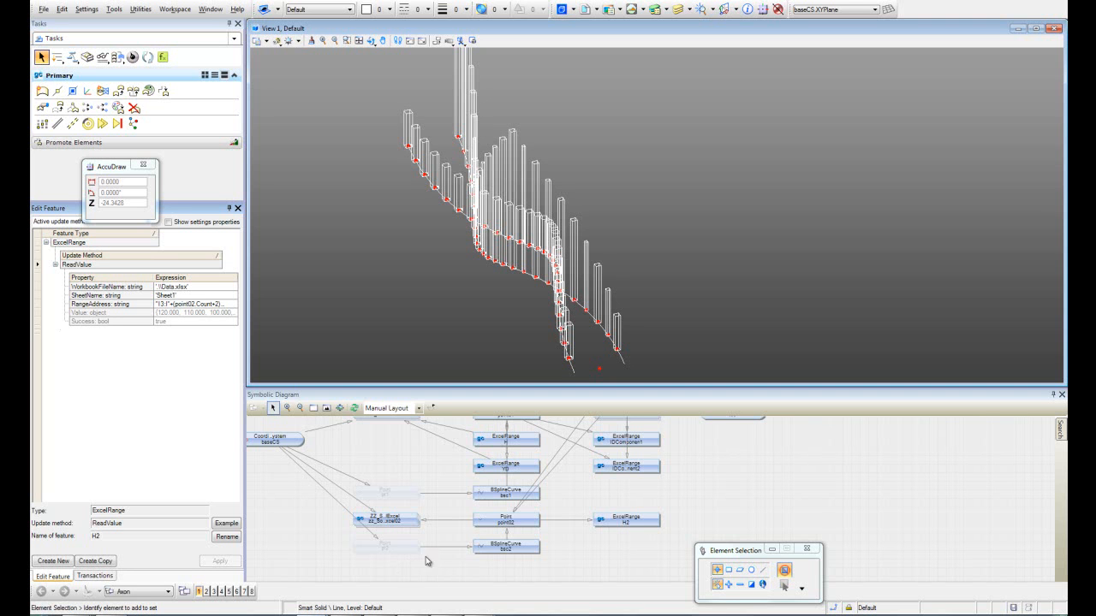
left_click(105, 563)
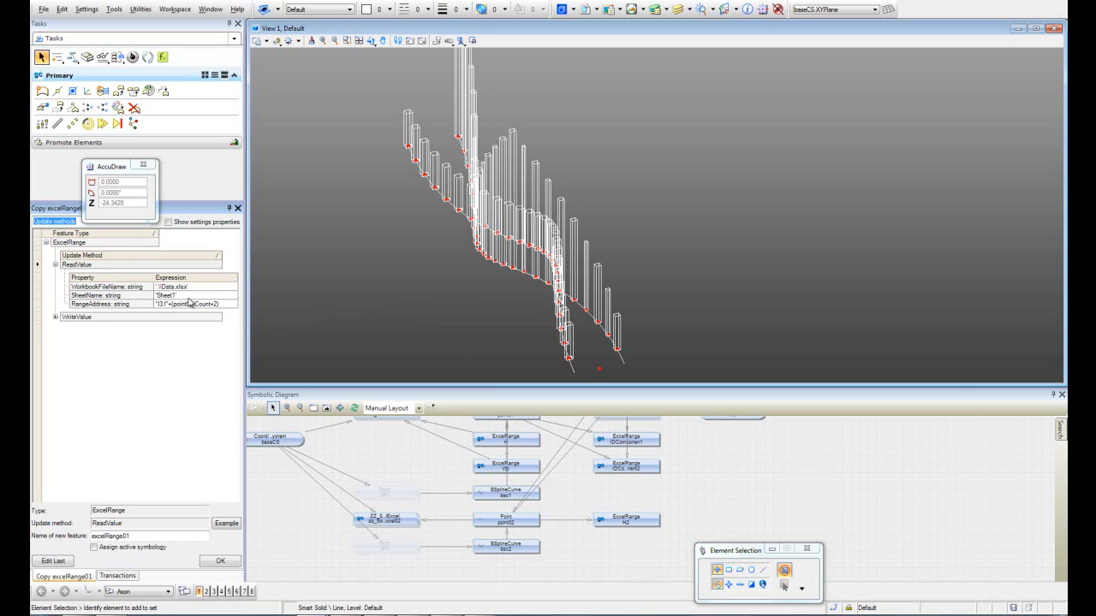
left_click(190, 304)
left_click(233, 304)
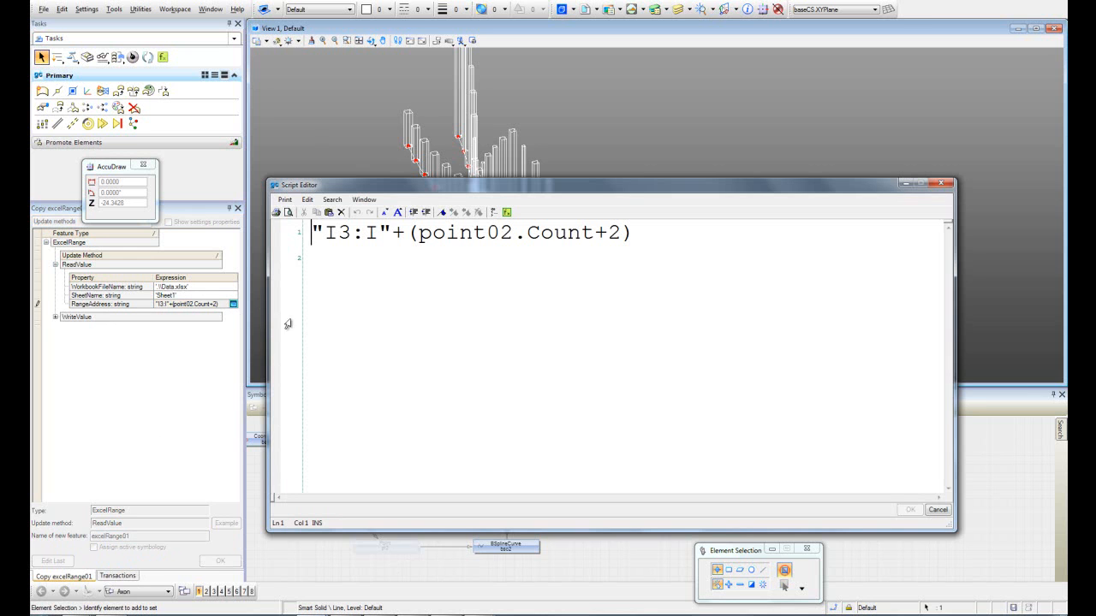
left_click_drag(341, 235, 367, 233)
type("J3:J")
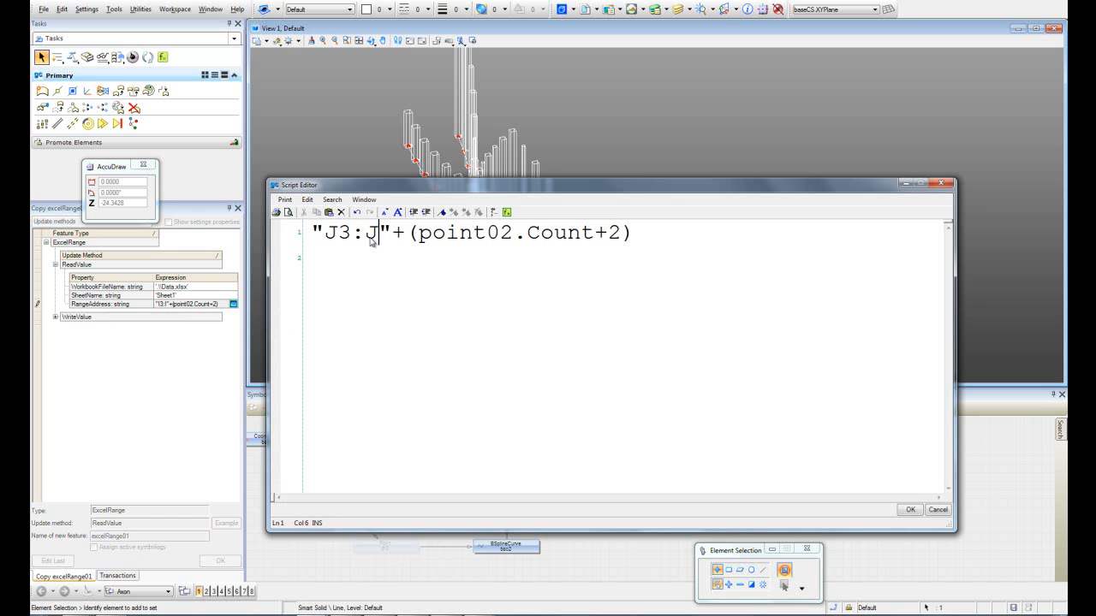
left_click(909, 510)
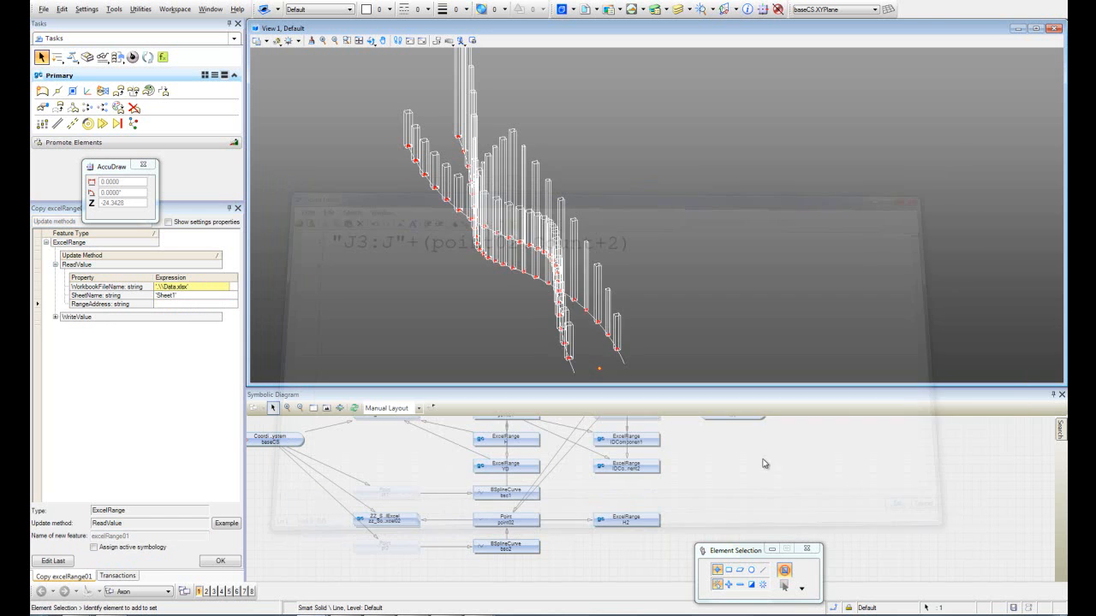
Step: Name the copied ExcelRange feature XD2 and create it
left_click_drag(144, 538, 86, 542)
type("XD2")
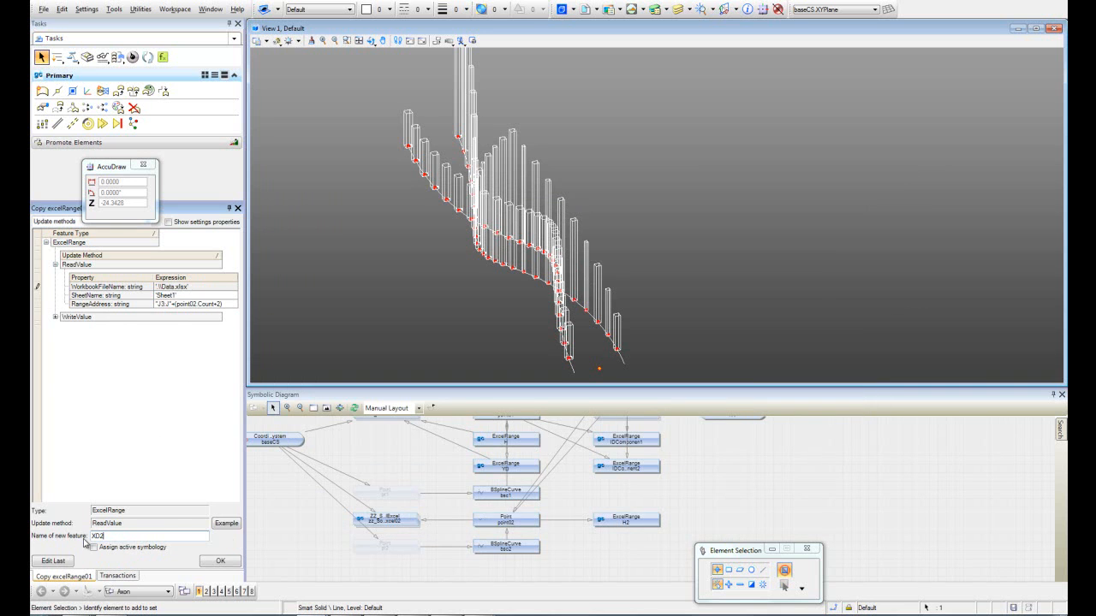
left_click(220, 563)
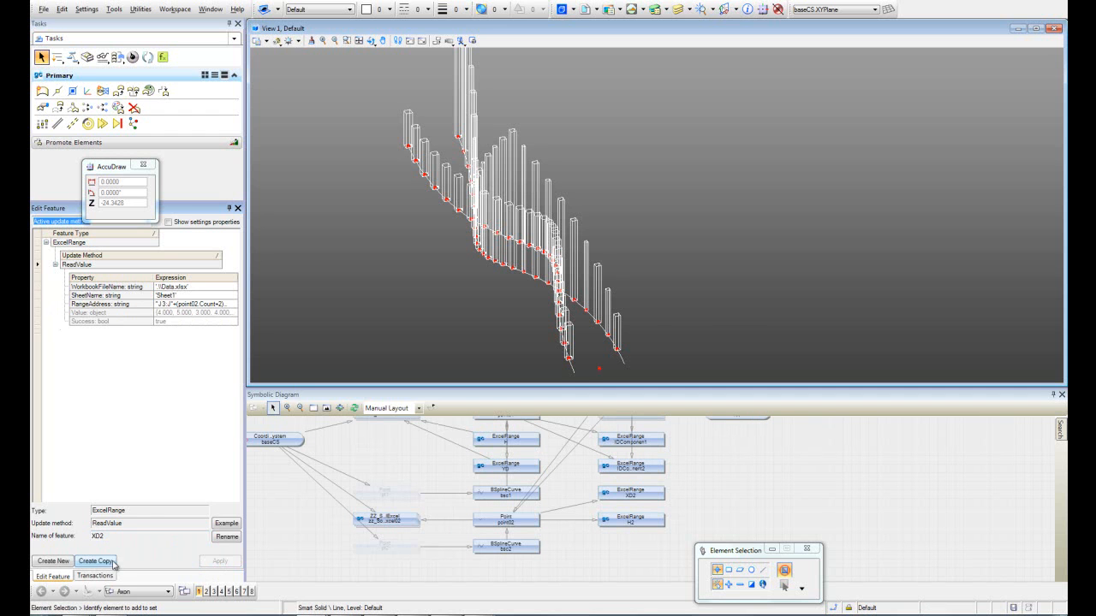
Step: Look up the YD2 column in the Data workbook and create a copy of XD2 with RangeAddress "K3:K"+(point02.Count+2)
left_click(116, 561)
left_click(170, 305)
left_click(234, 304)
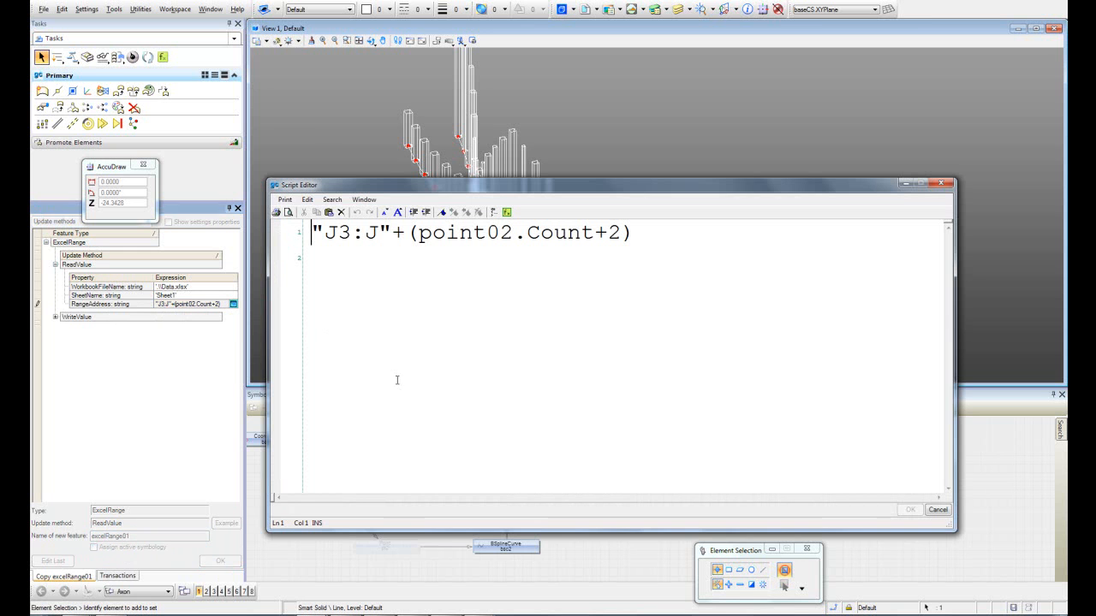
left_click(479, 615)
left_click(544, 563)
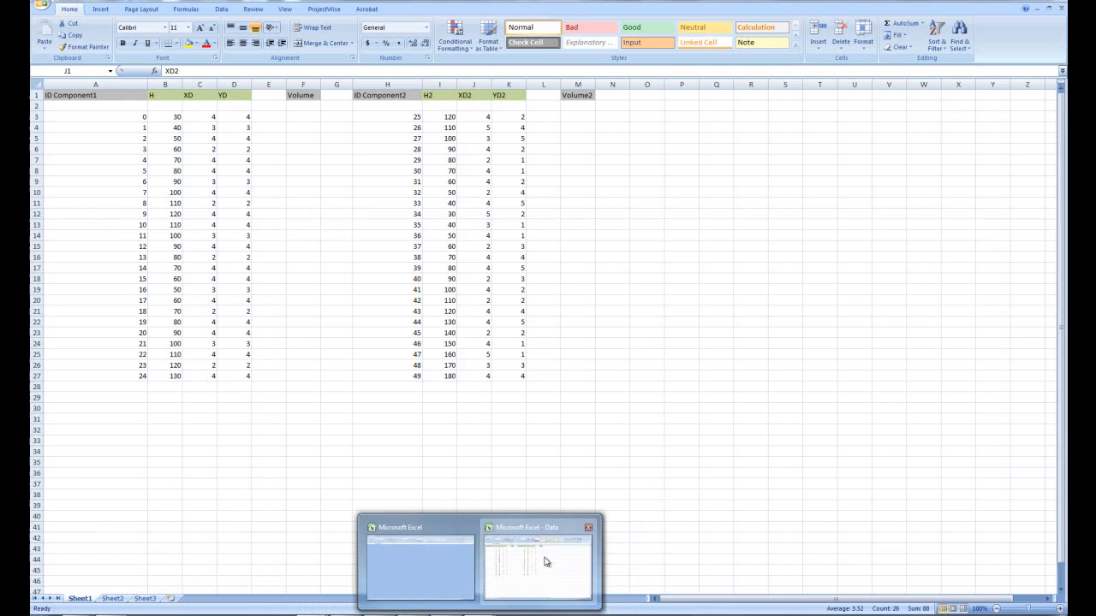
left_click(508, 84)
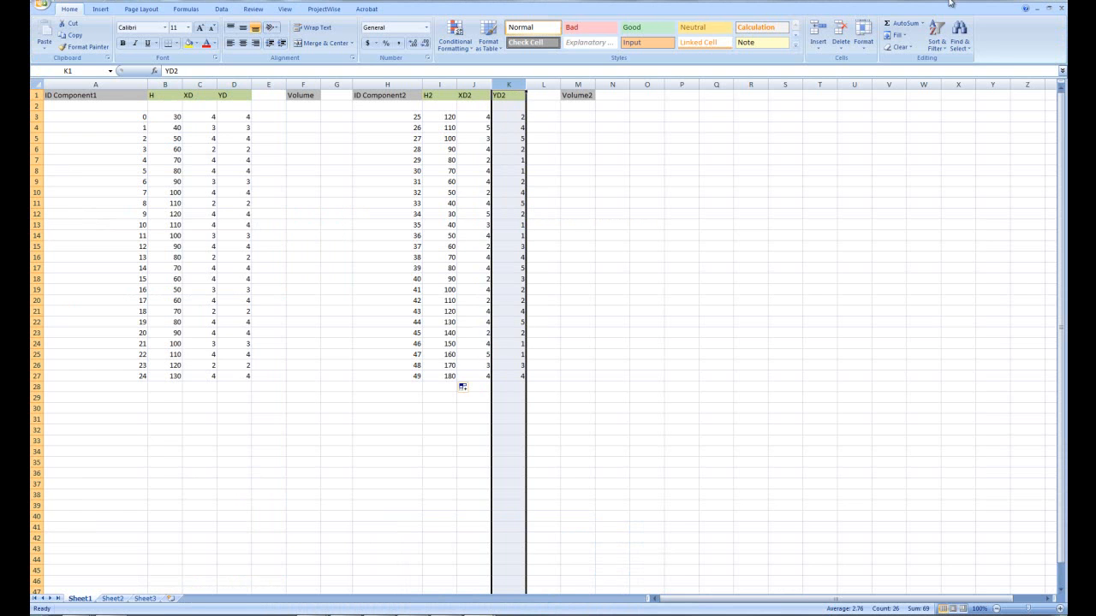
key("alt+Tab")
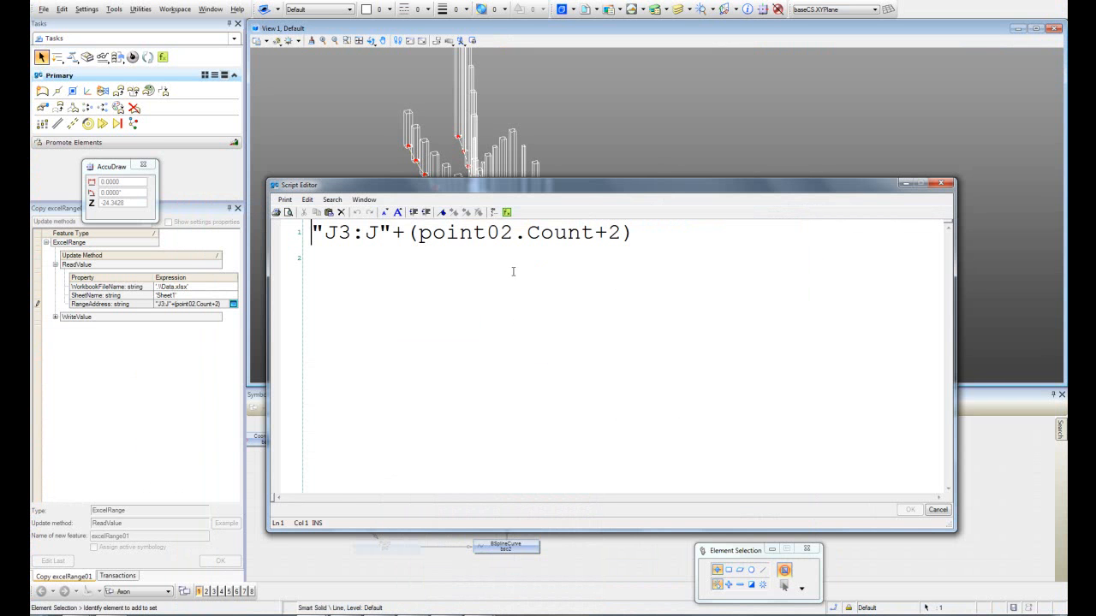
left_click_drag(340, 233, 366, 233)
type("K3:K")
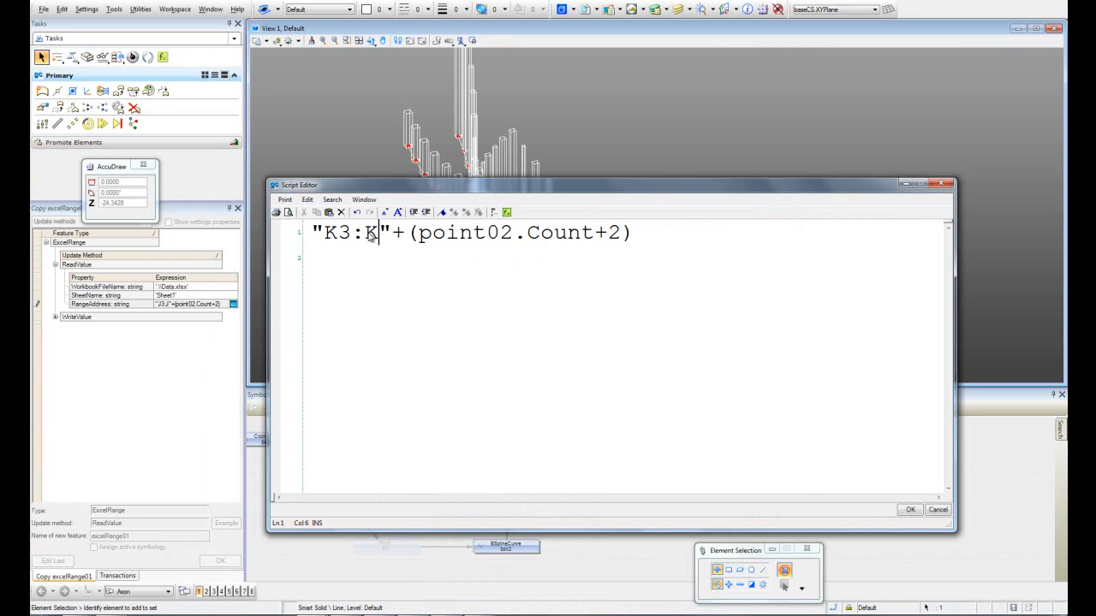
left_click(911, 510)
left_click(220, 561)
Step: Open the second solid component set, zz_SolidTutorialExcel02, for editing and set its H to H2.Value
middle_click_drag(454, 301, 365, 286, "shift")
left_click(42, 108)
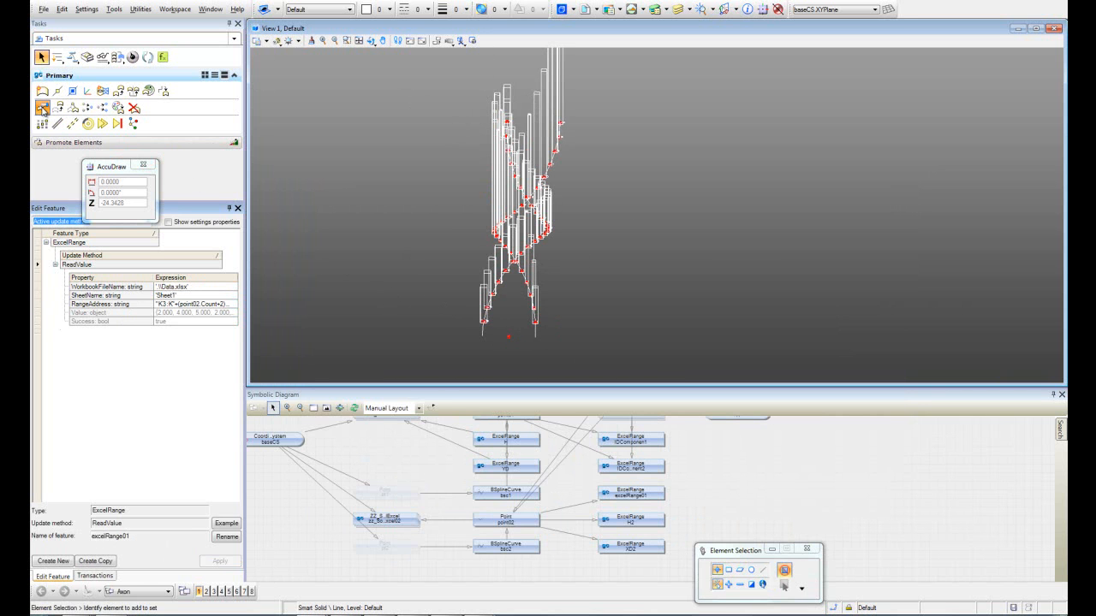
left_click(482, 296)
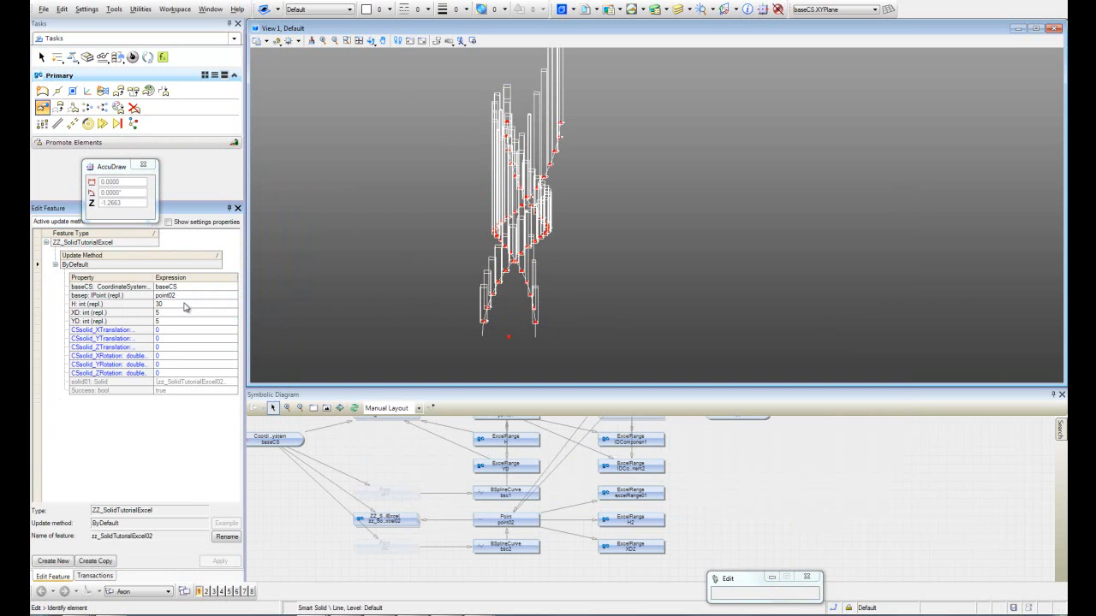
left_click(184, 305)
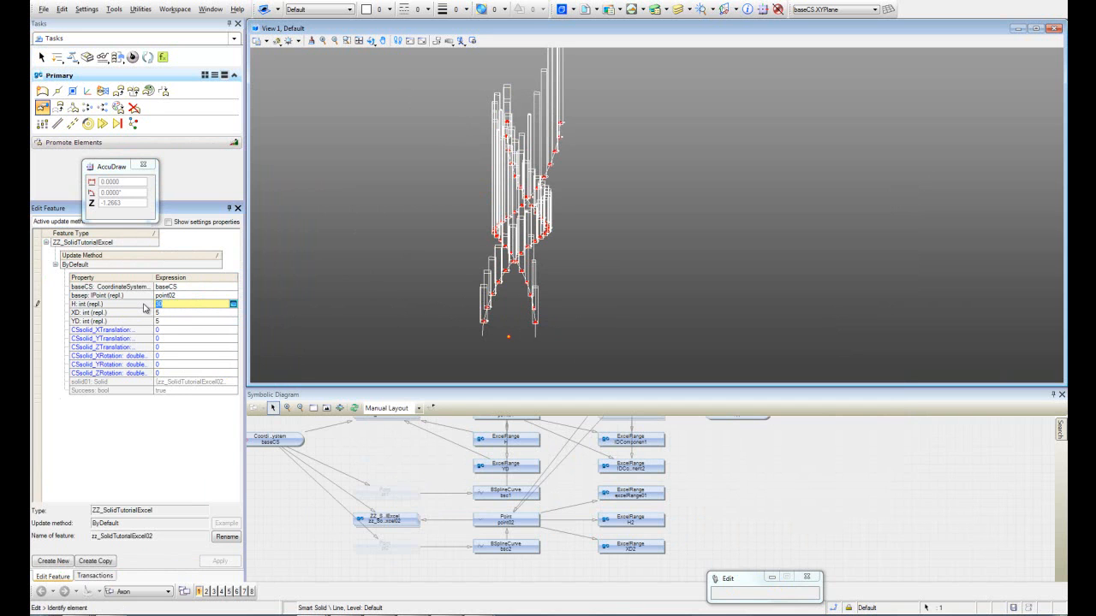
type("H")
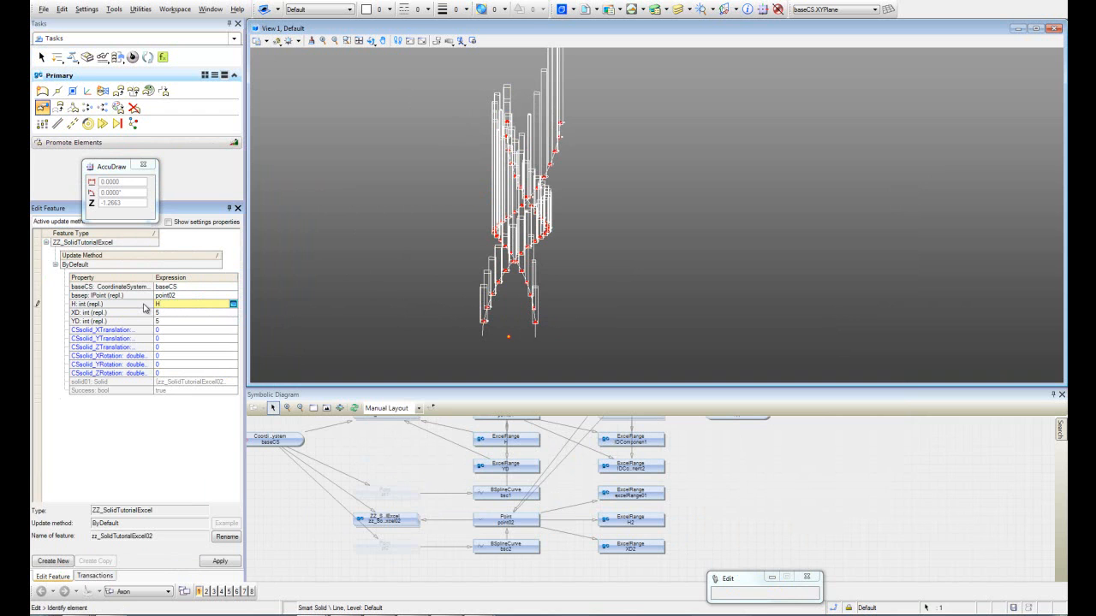
type("2.")
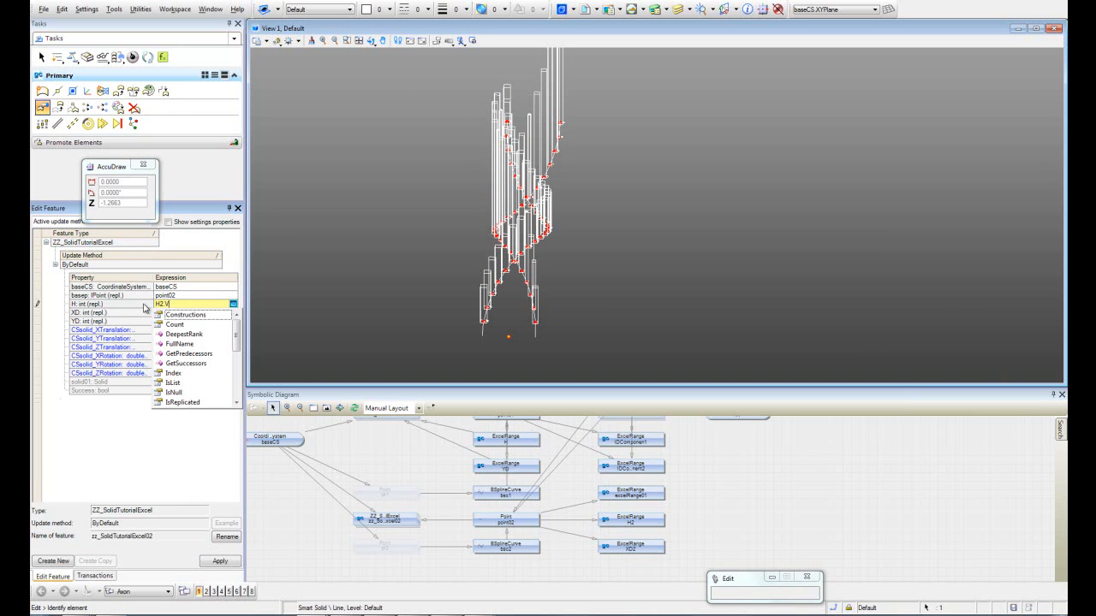
type("Value")
Step: Set the XD property of zz_SolidTutorialExcel02 to XD2.Value
left_click(142, 317)
left_click_drag(159, 314, 142, 315)
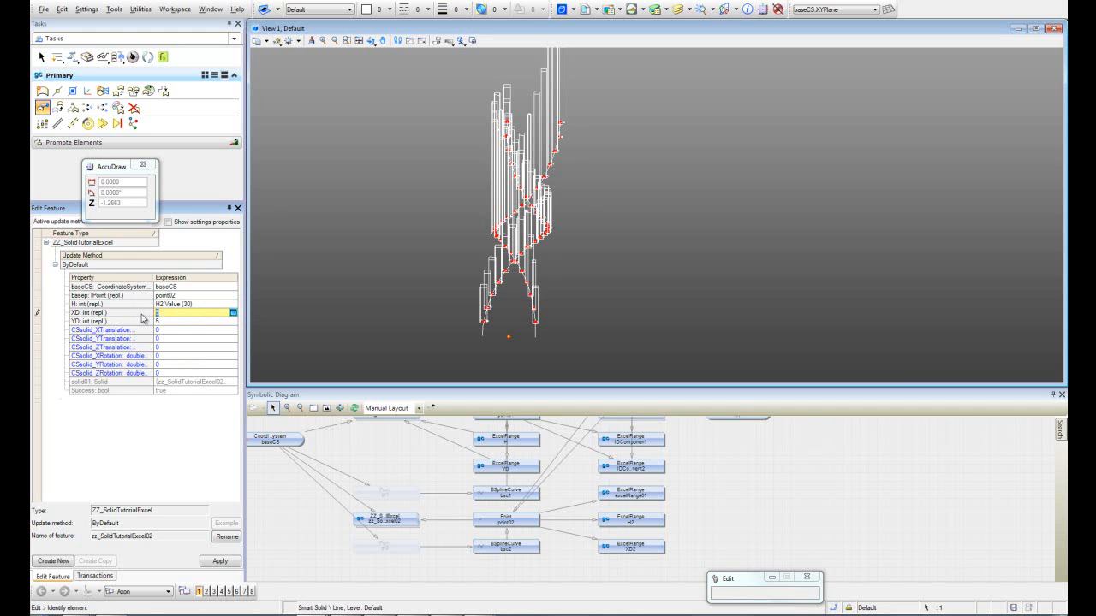
type("XD2.Va")
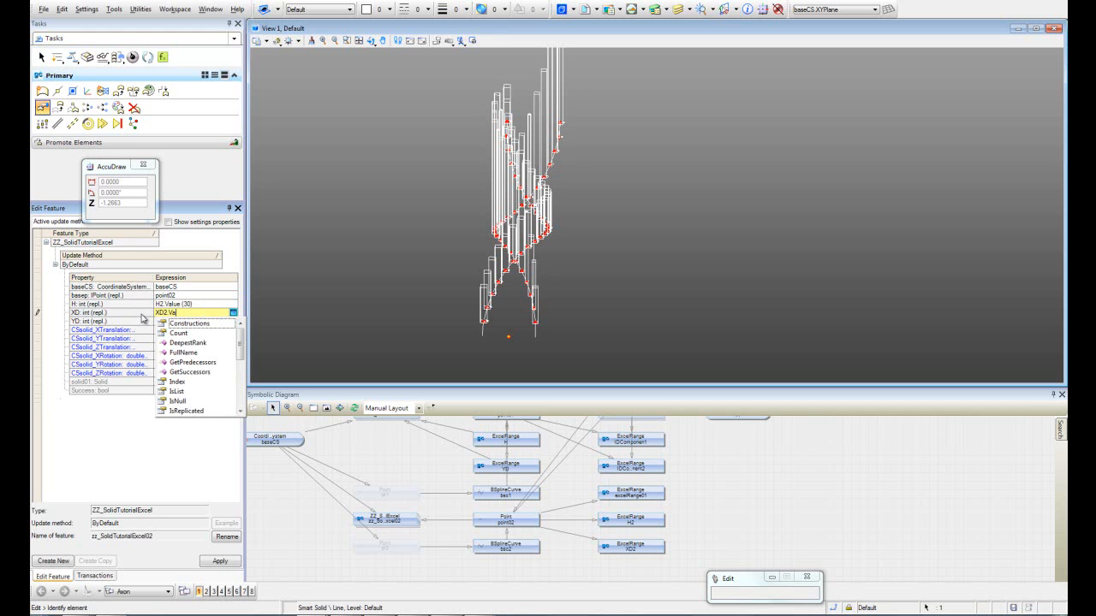
type("lue")
Step: Try to set the YD property of zz_SolidTutorialExcel02 to YD2.Value and apply the edits
left_click(172, 321)
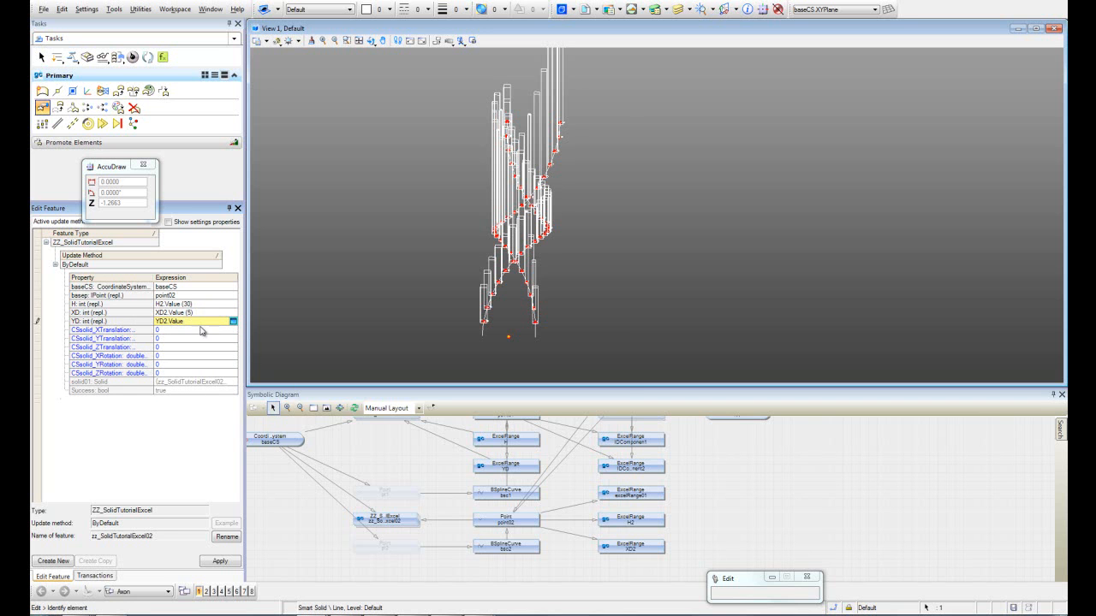
left_click(220, 562)
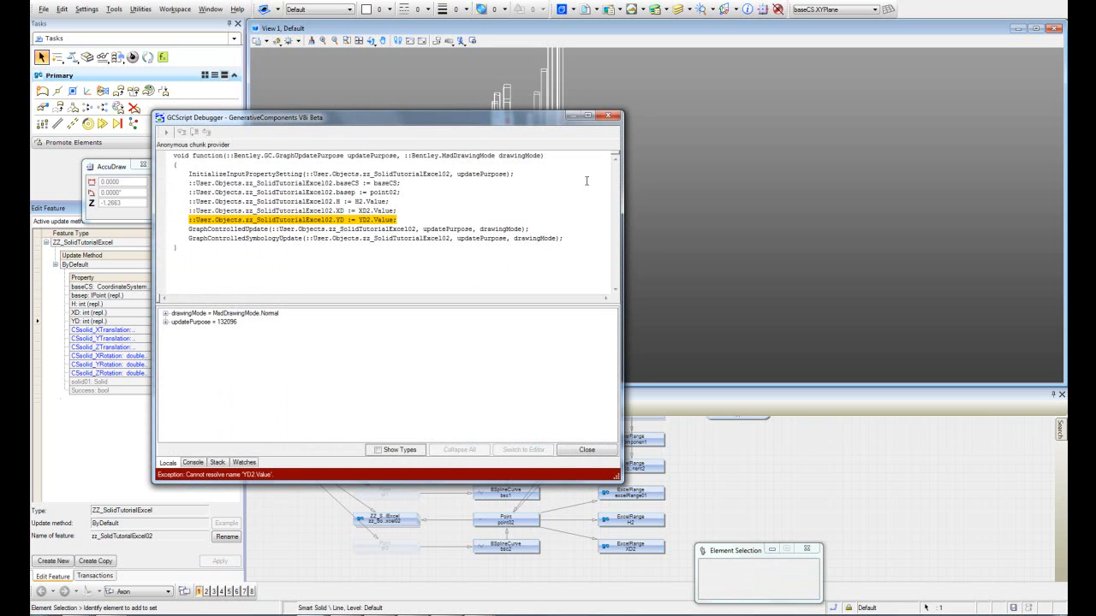
left_click(583, 450)
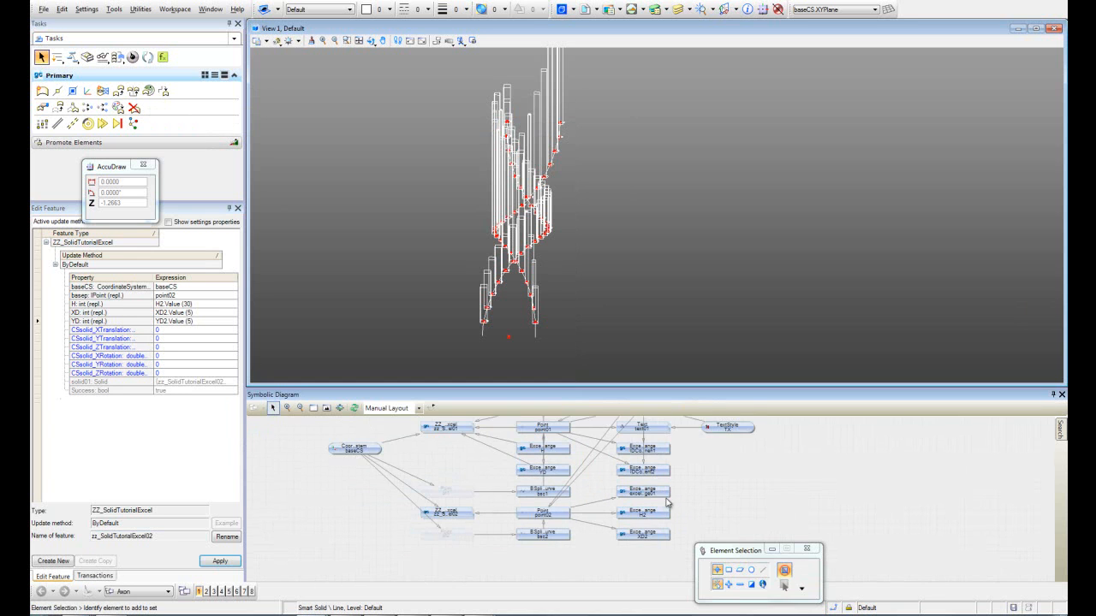
scroll(637, 536, "up", 2)
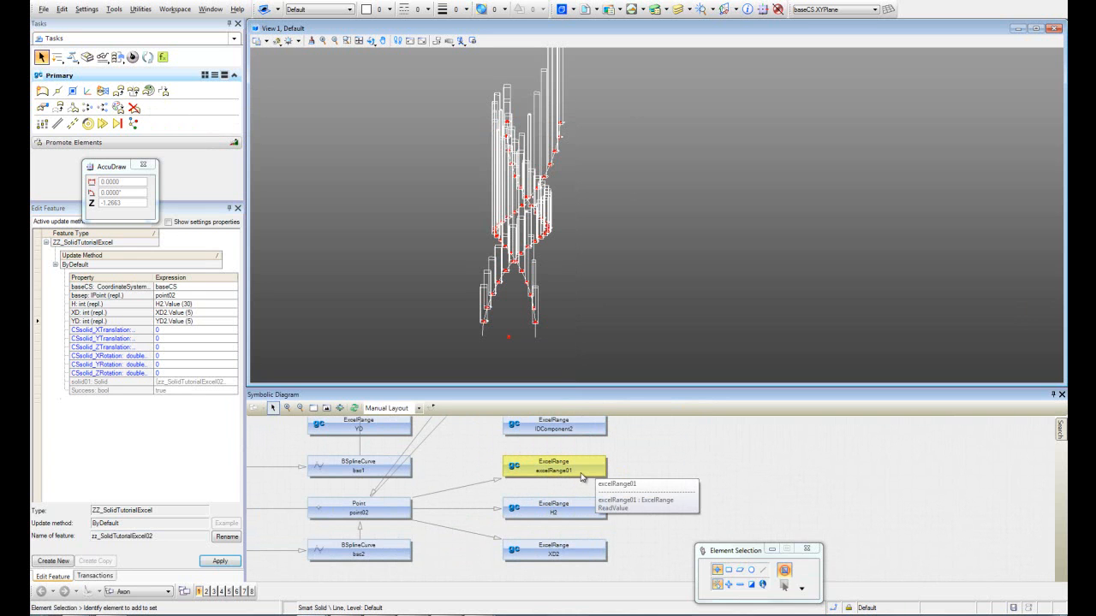
left_click(220, 560)
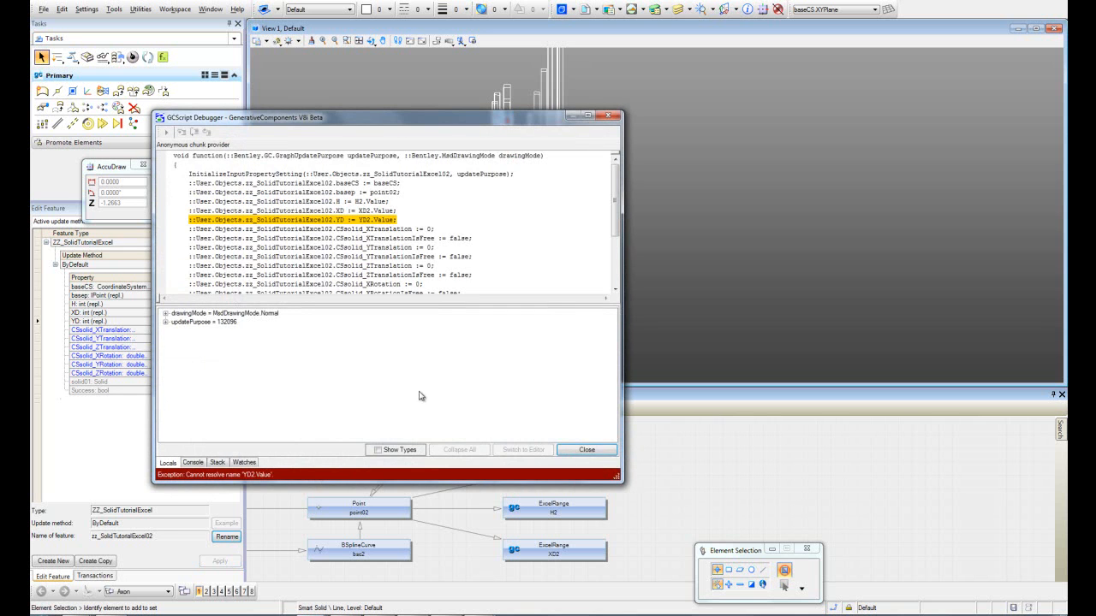
left_click(571, 451)
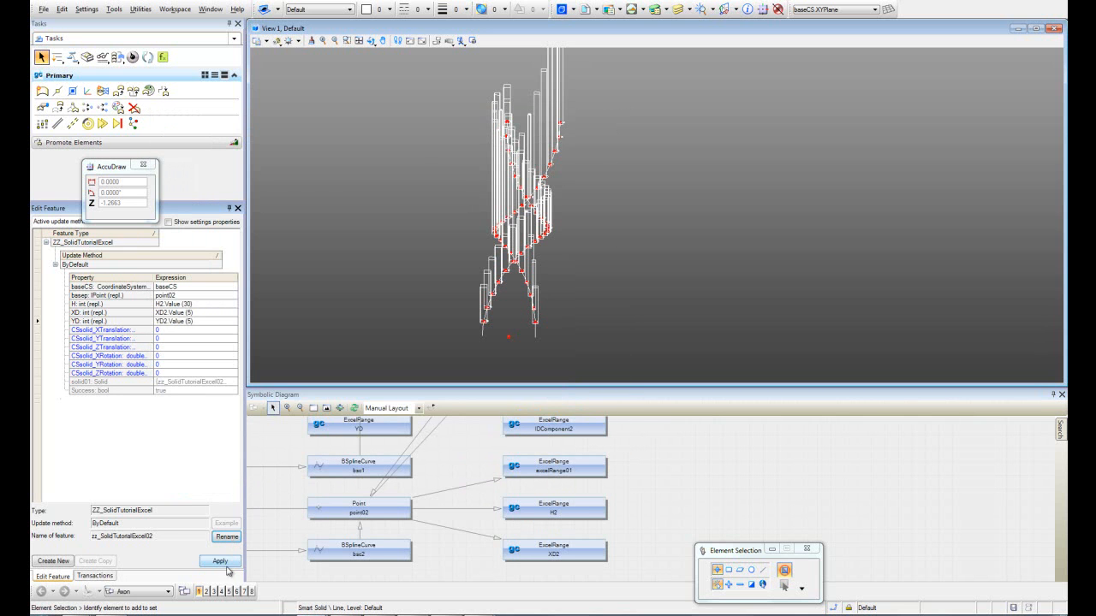
Step: Set the YD property of zz_SolidTutorialExcel02 to 5 and apply the feature's edits
left_click(191, 324)
left_click_drag(191, 321, 150, 326)
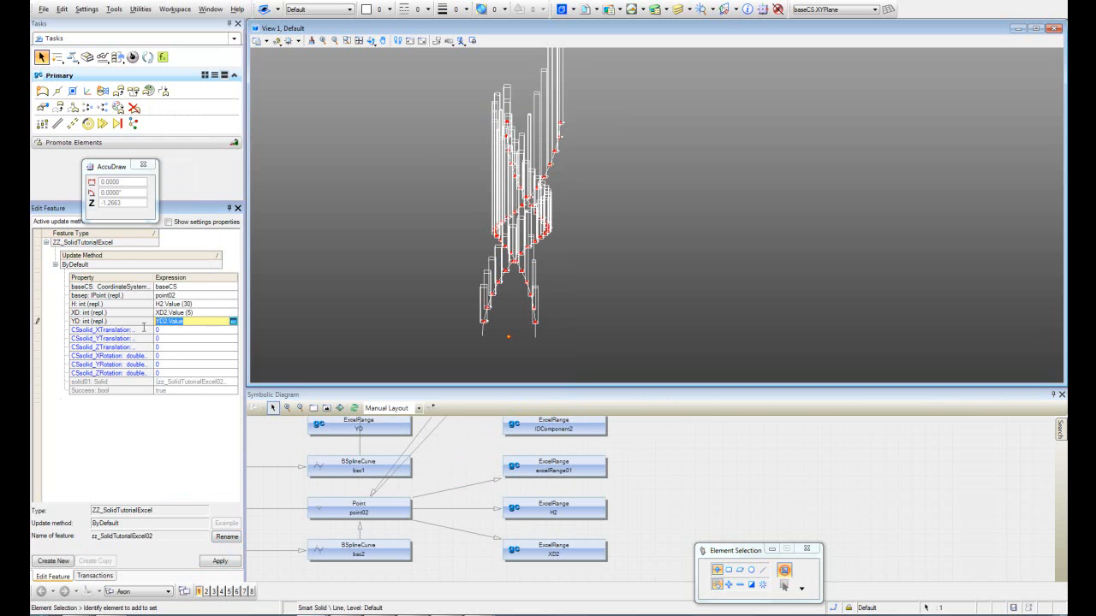
type("5")
left_click(224, 562)
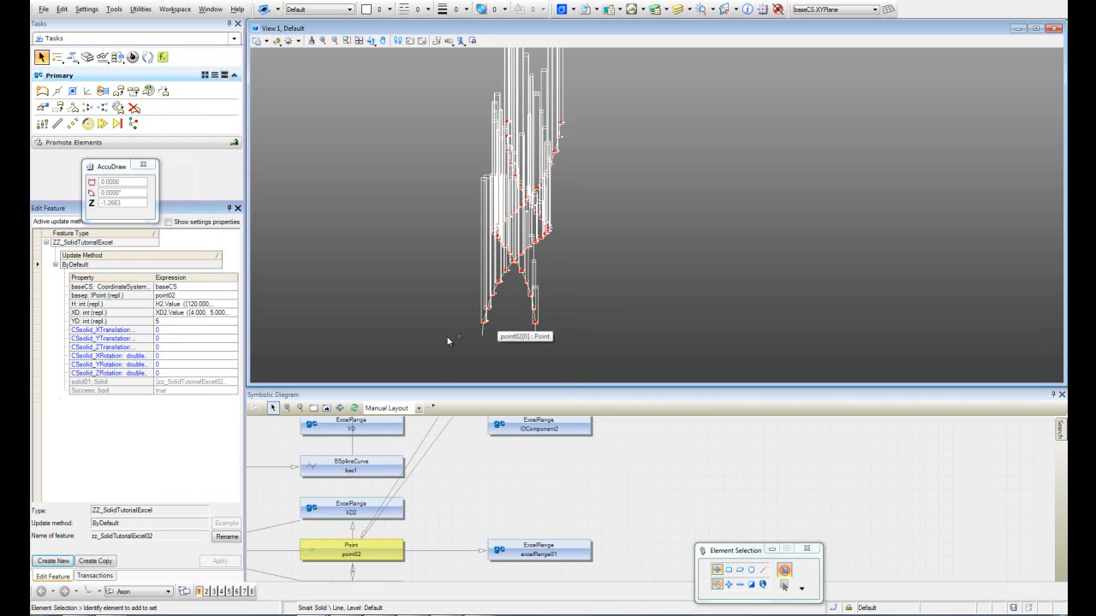
Step: Rename the excelRange01 node to YD2
middle_click_drag(492, 490, 510, 498)
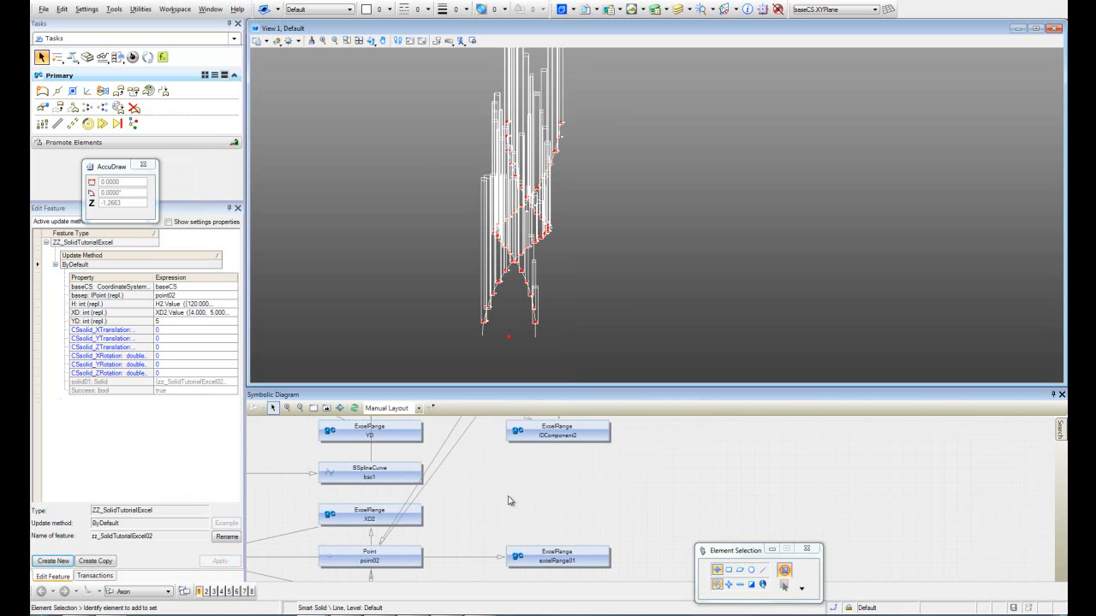
left_click(41, 107)
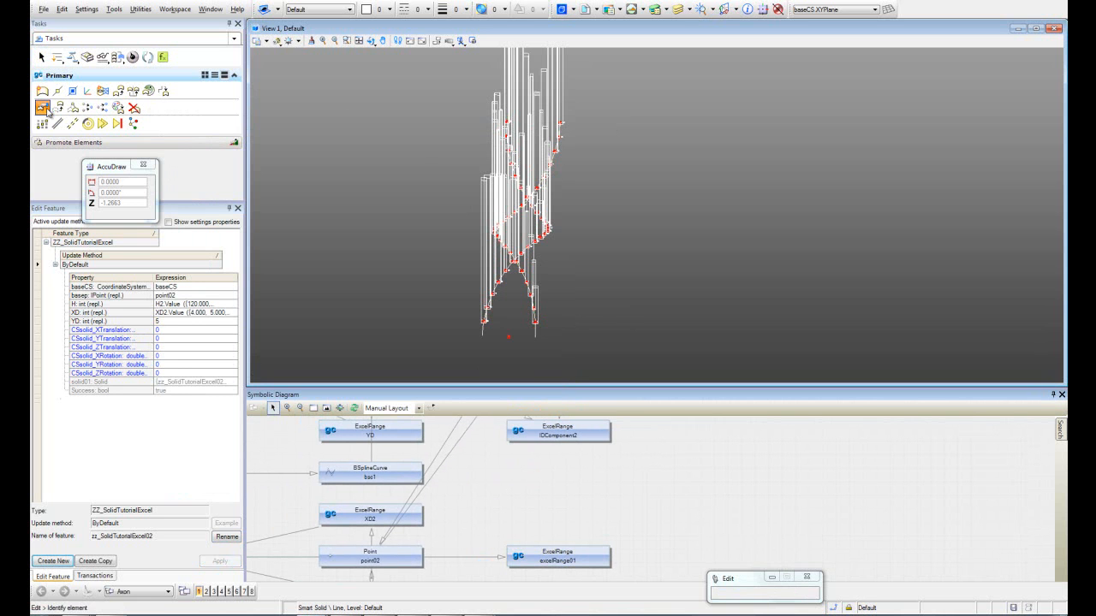
left_click(226, 539)
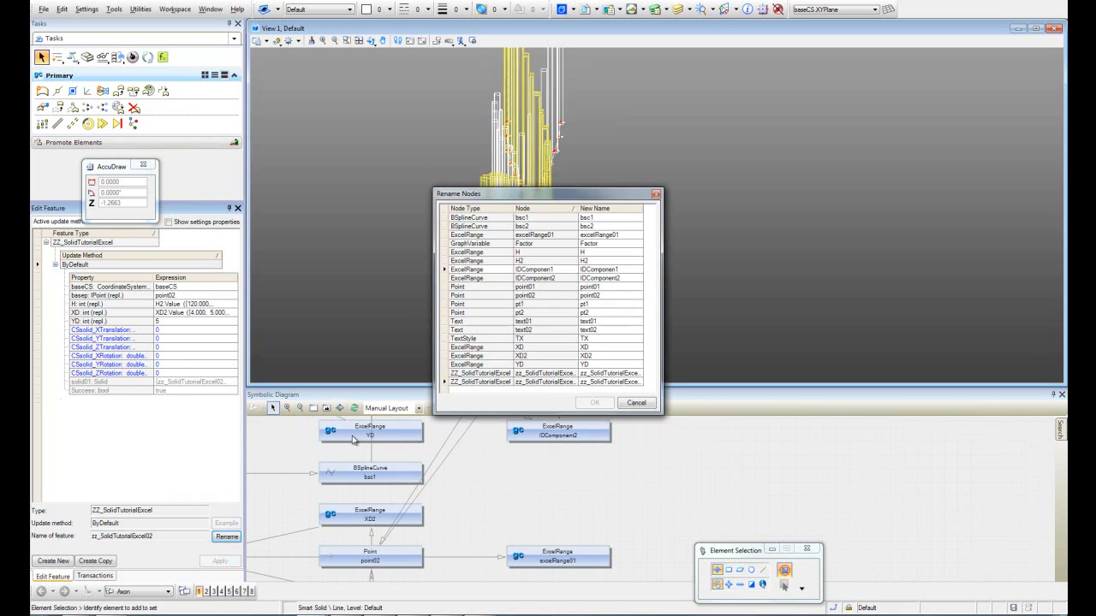
double_click(619, 234)
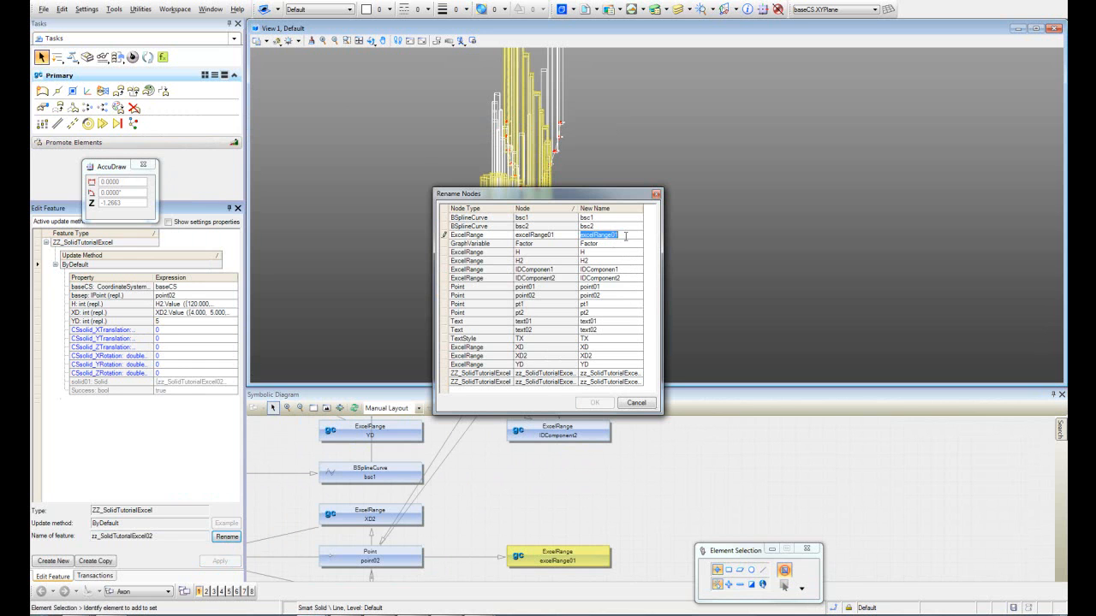
type("YD2")
double_click(616, 245)
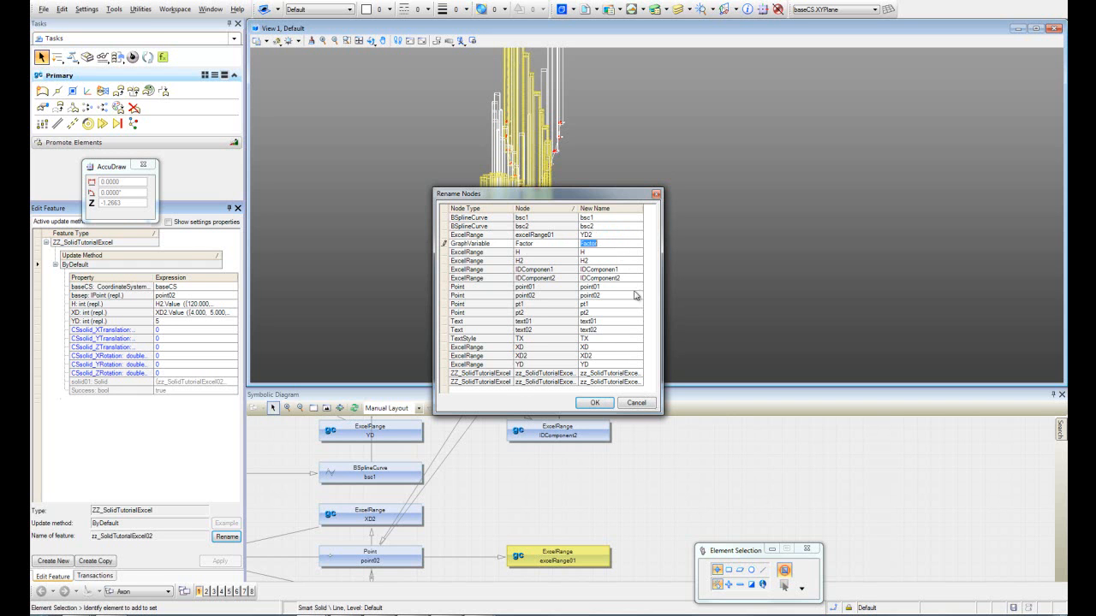
left_click(595, 403)
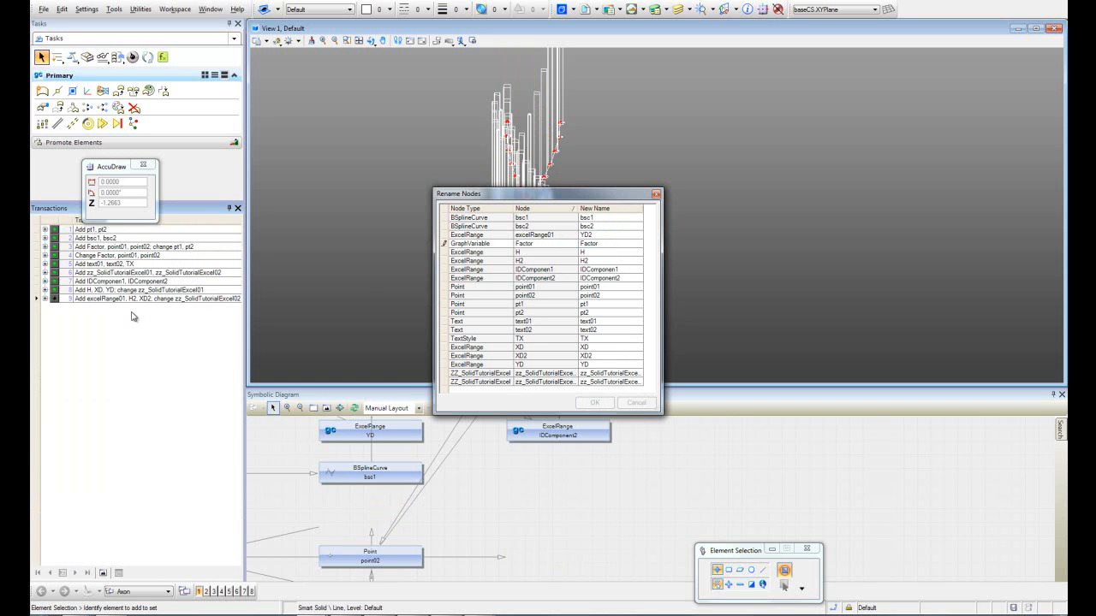
left_click(655, 197)
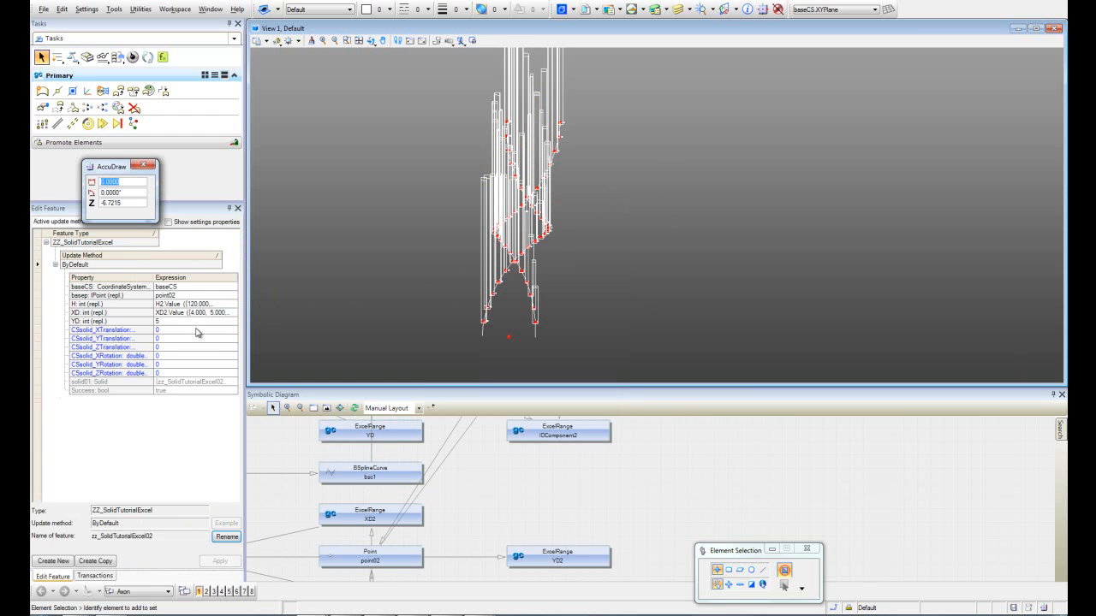
Step: Set the YD property of zz_SolidTutorialExcel02 to YD2.Value and apply it to the component set
left_click(42, 107)
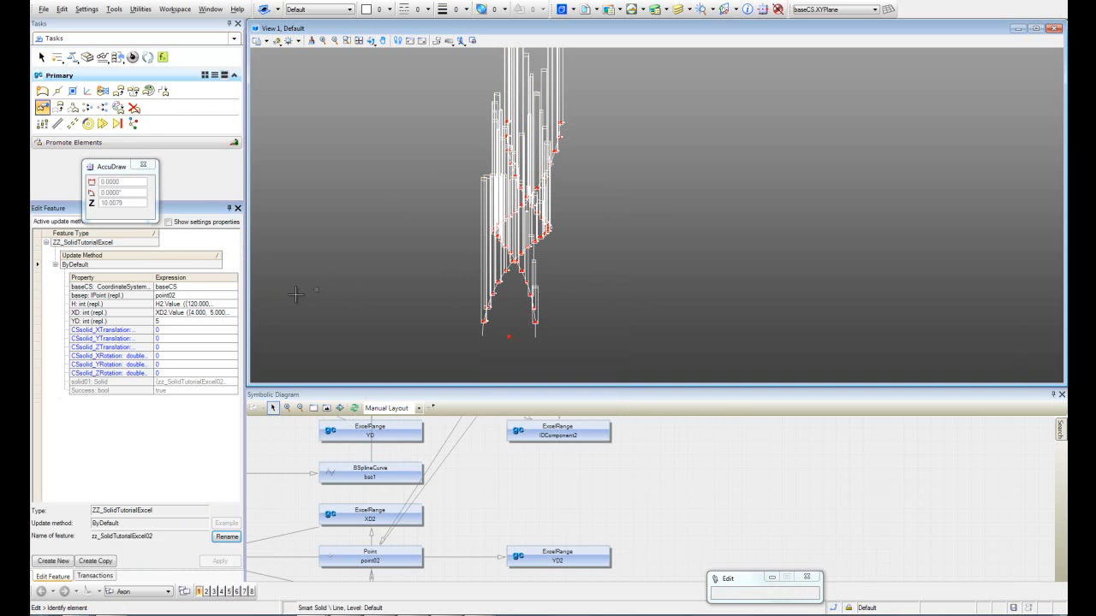
left_click(201, 322)
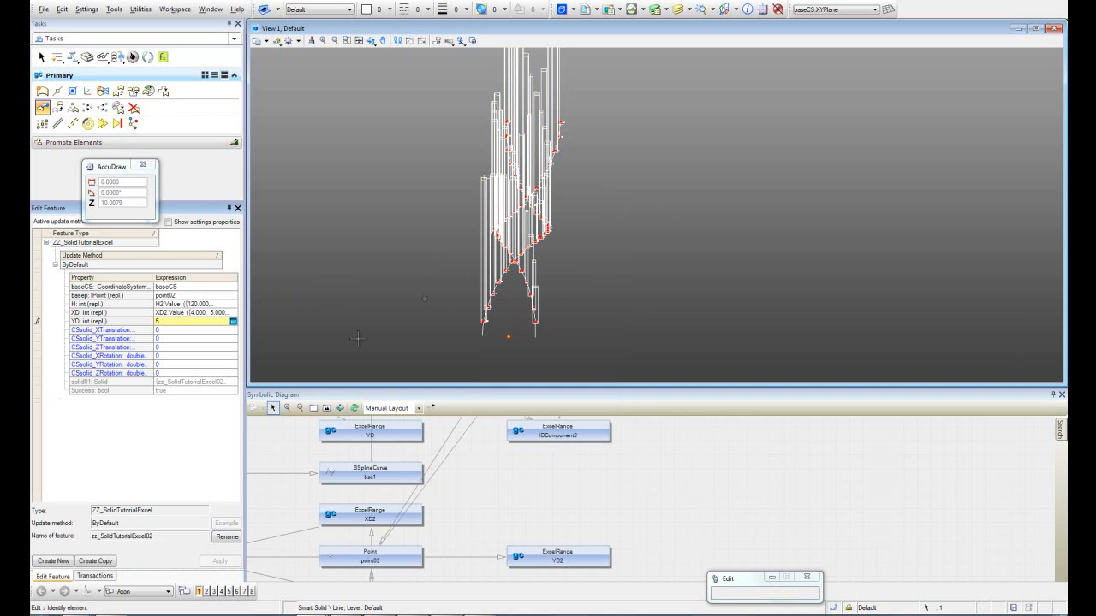
double_click(176, 322)
type("YD")
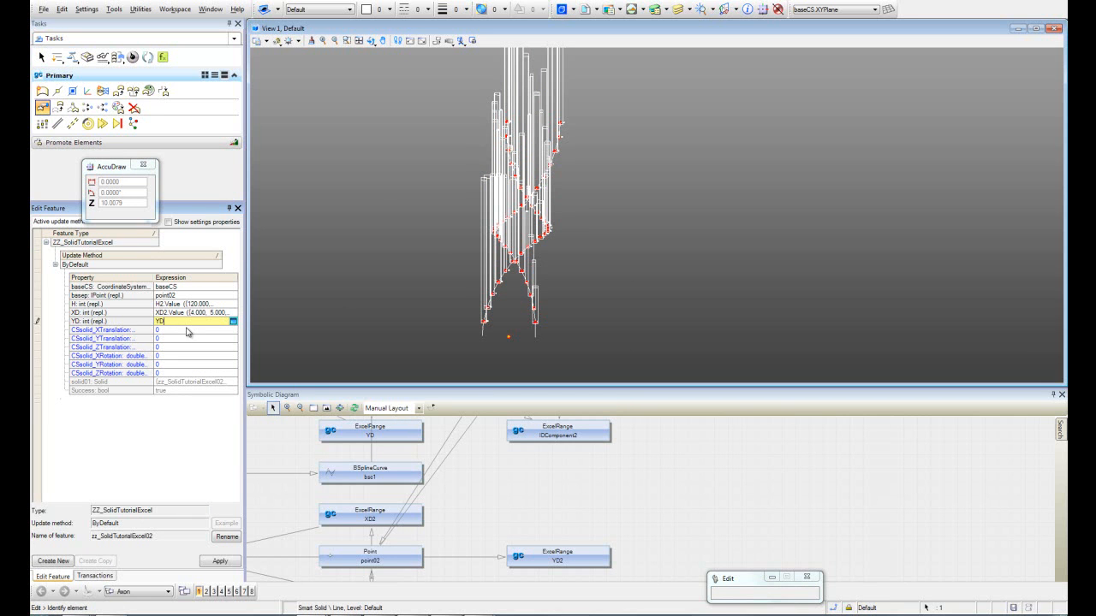
type("2.Value")
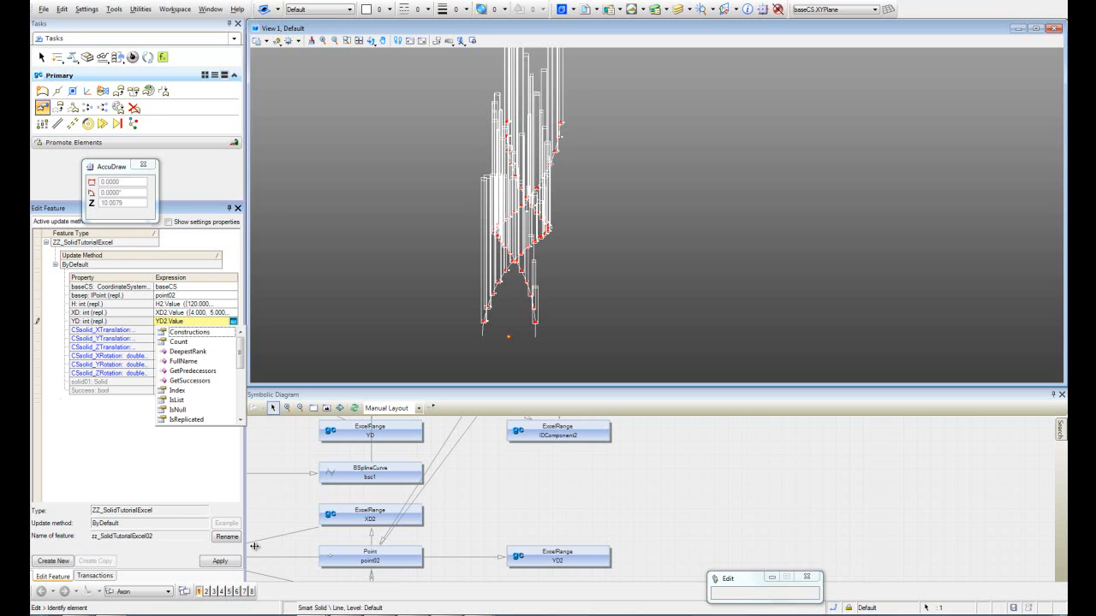
left_click(233, 562)
Step: Show the 3D view of both solid component sets in a shaded monochrome display style and inspect the columns from several angles
middle_click_drag(421, 194, 376, 293, "shift")
middle_click_drag(486, 223, 565, 226, "shift")
middle_click_drag(461, 227, 435, 237, "shift")
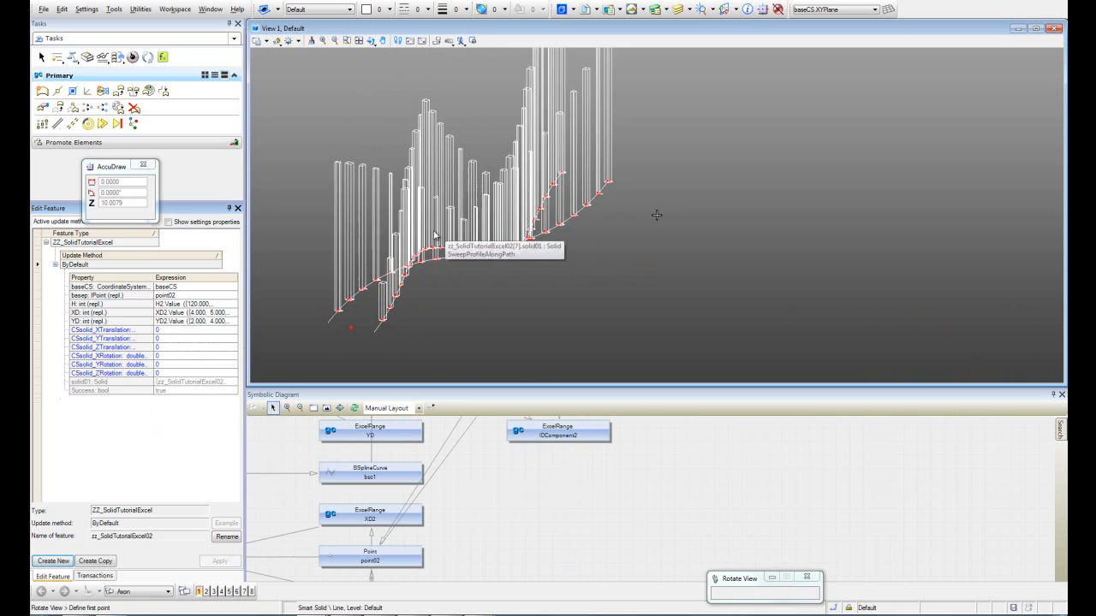
left_click(276, 41)
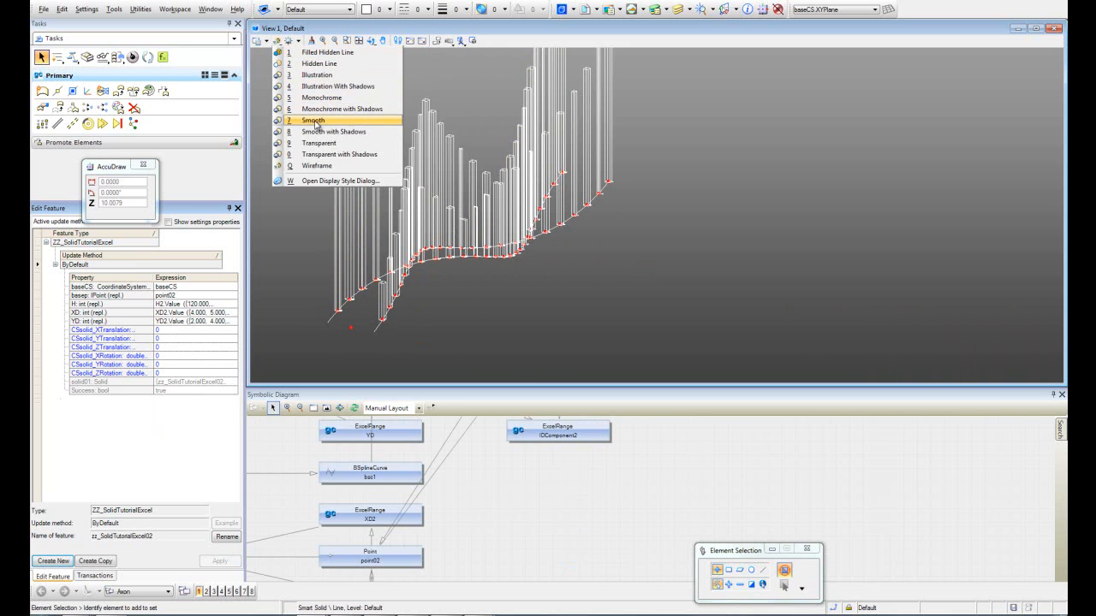
left_click(319, 112)
mouse_move(372, 120)
middle_mouse_down("shift")
mouse_move(389, 174)
mouse_move(351, 182)
mouse_move(440, 171)
mouse_move(413, 179)
mouse_move(677, 310)
mouse_move(671, 299)
mouse_move(651, 315)
mouse_move(697, 298)
middle_mouse_up("shift")
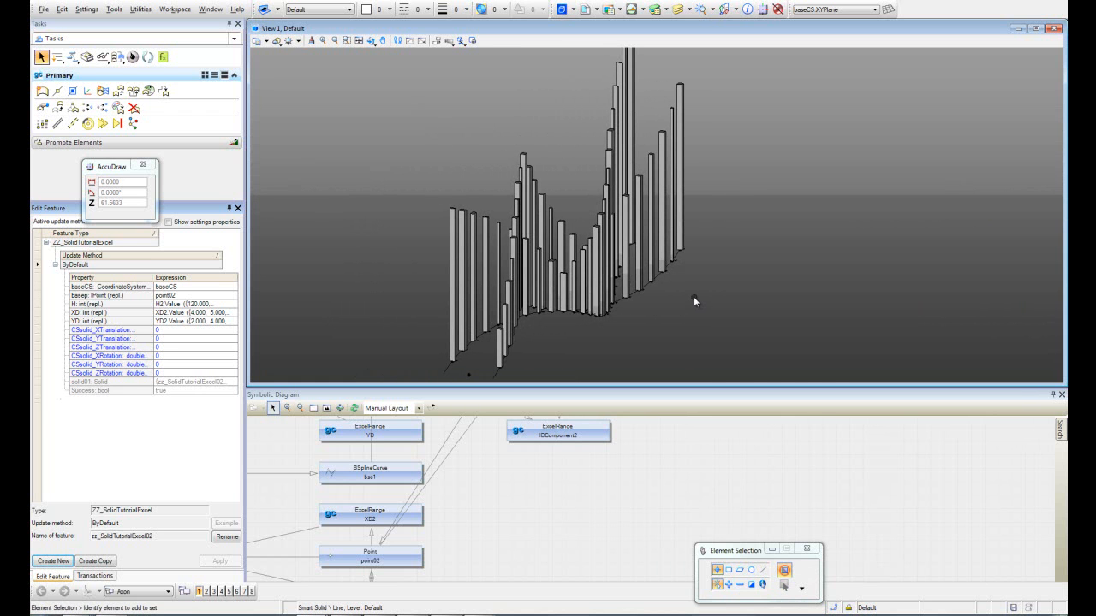
middle_click_drag(595, 339, 589, 320)
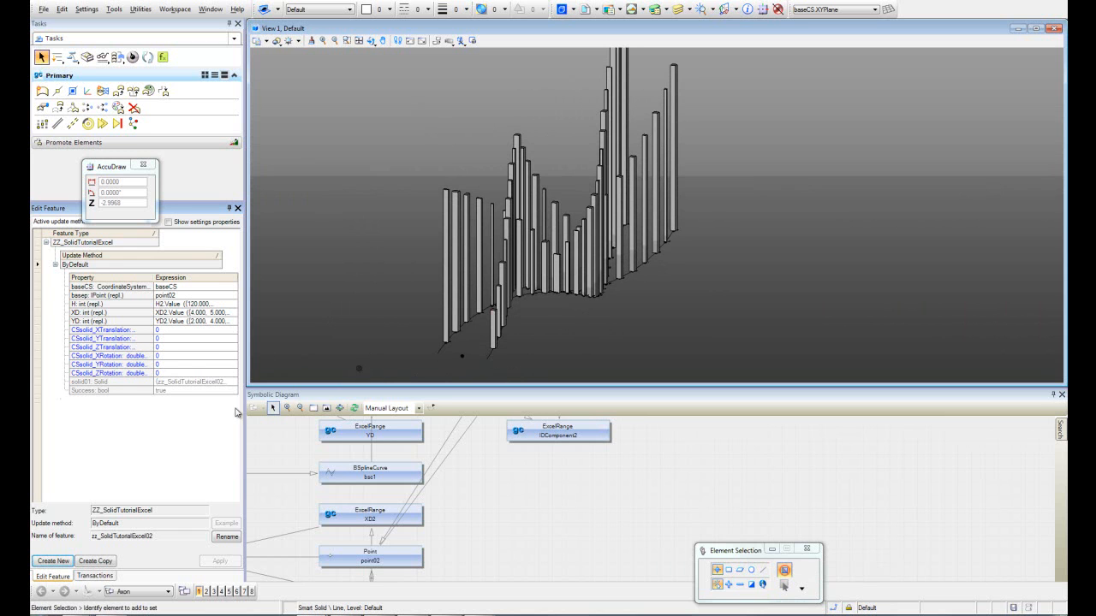
Step: Switch to the Excel workbook Data and enter the header Rotate in cell E1 of Sheet1
left_click(96, 575)
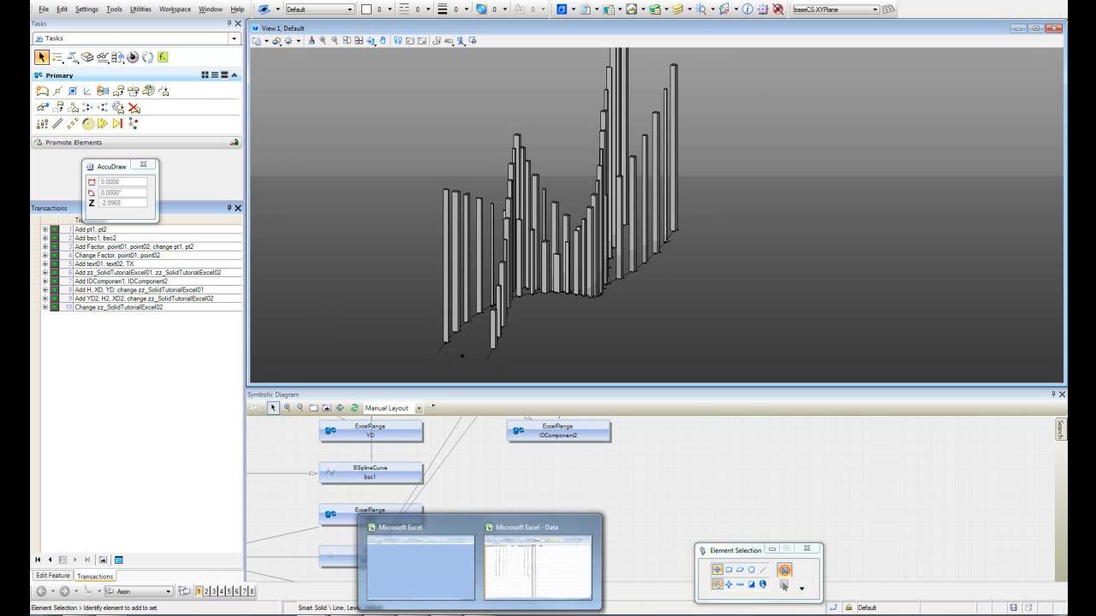
left_click(519, 589)
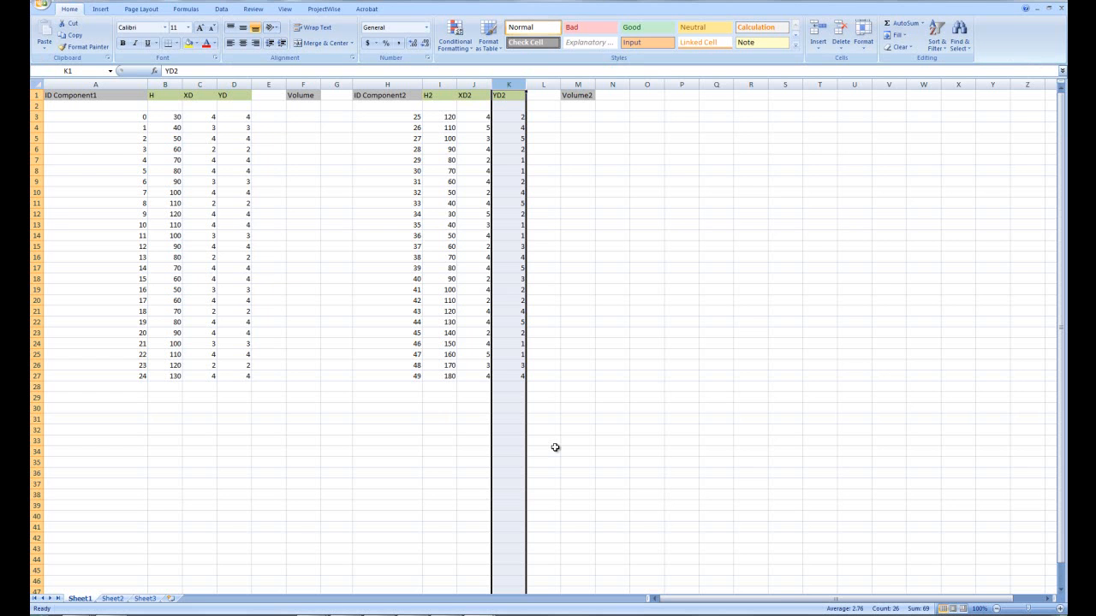
left_click(267, 95)
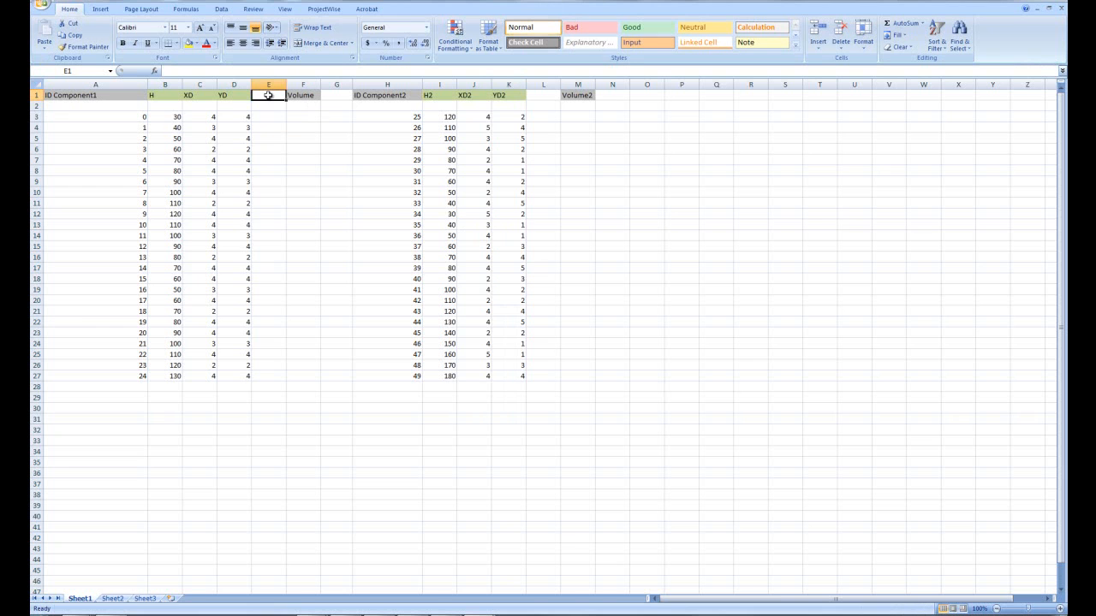
type("Rota")
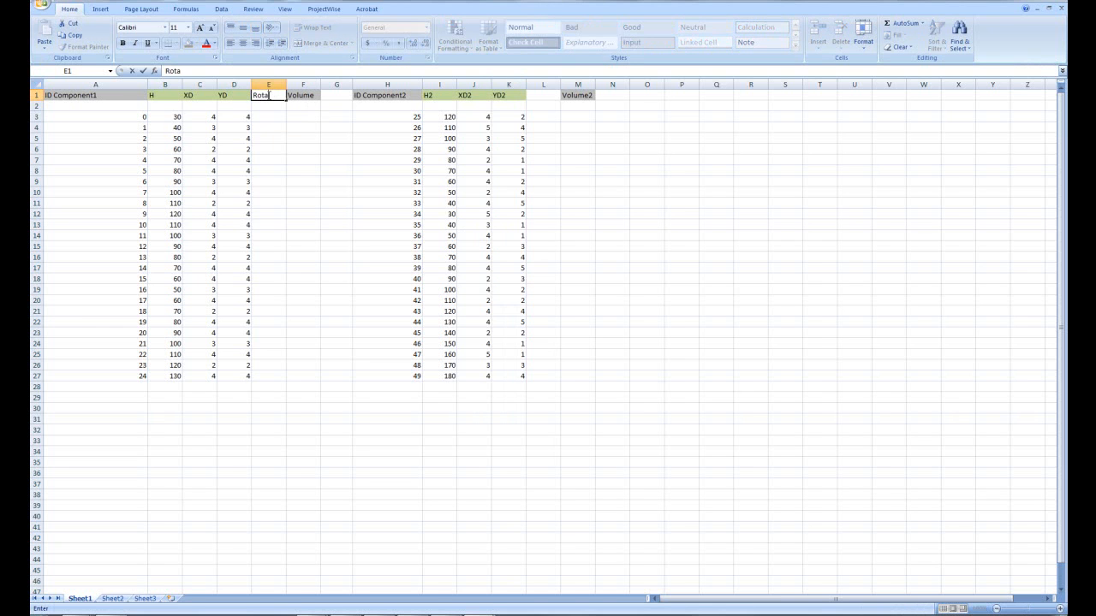
type("te")
Step: Fill cells E3 to E27 with a series starting at 180 and 170 and decreasing by 10 to -60
left_click(272, 117)
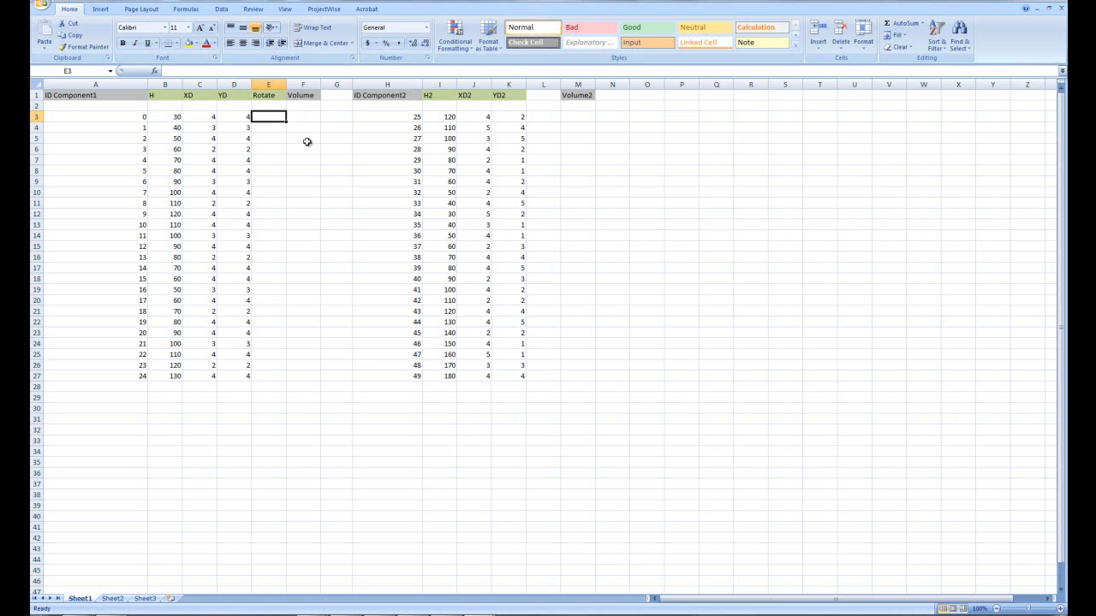
type("180")
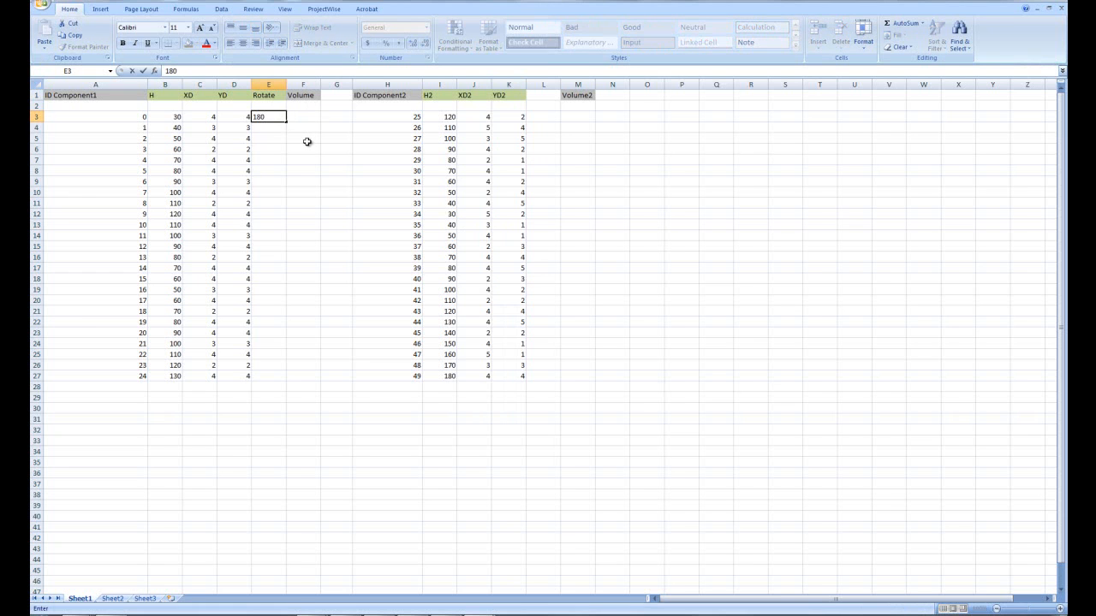
key("Return")
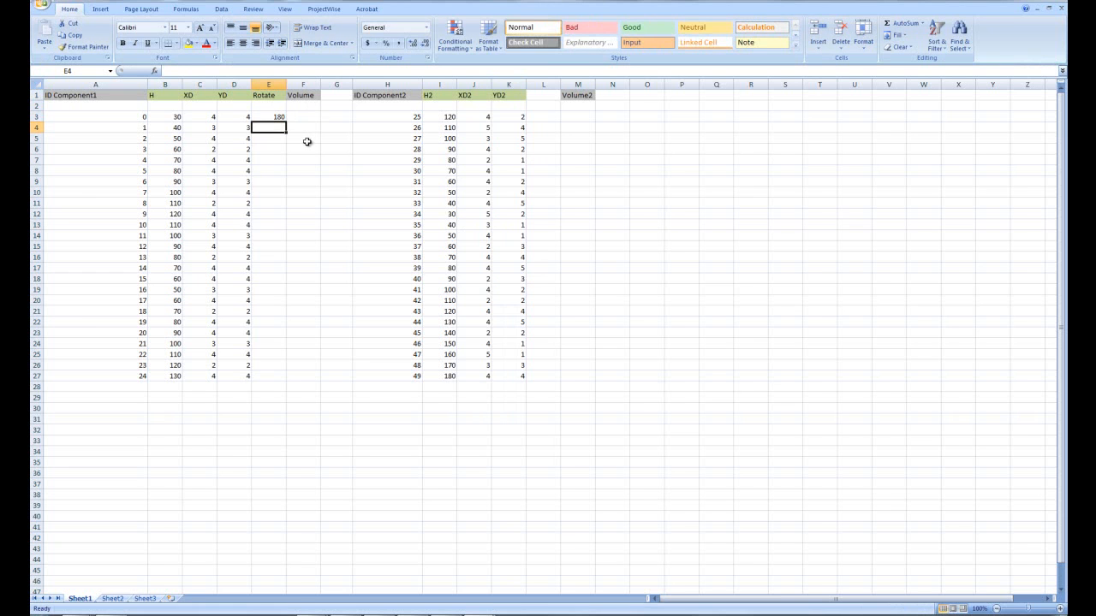
type("170")
left_click_drag(279, 116, 277, 378)
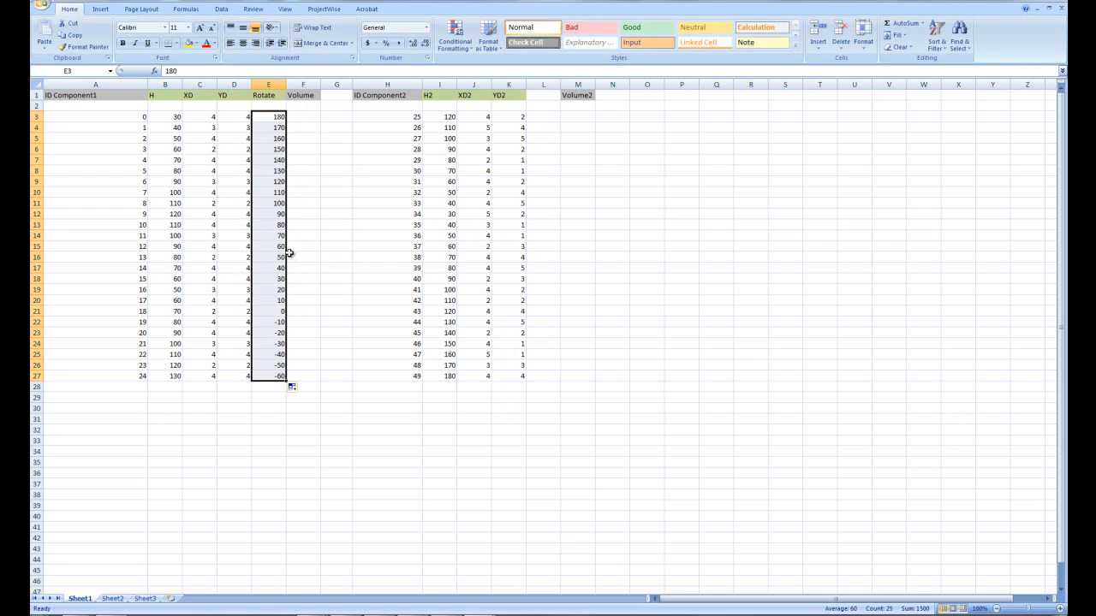
left_click(309, 278)
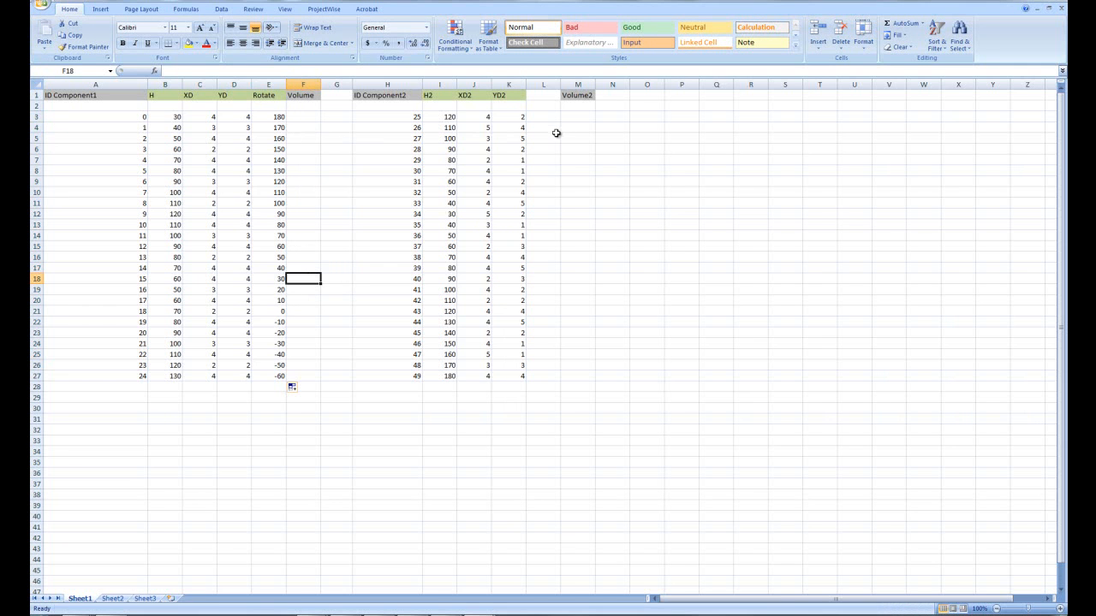
left_click_drag(277, 117, 291, 376)
left_click(300, 355)
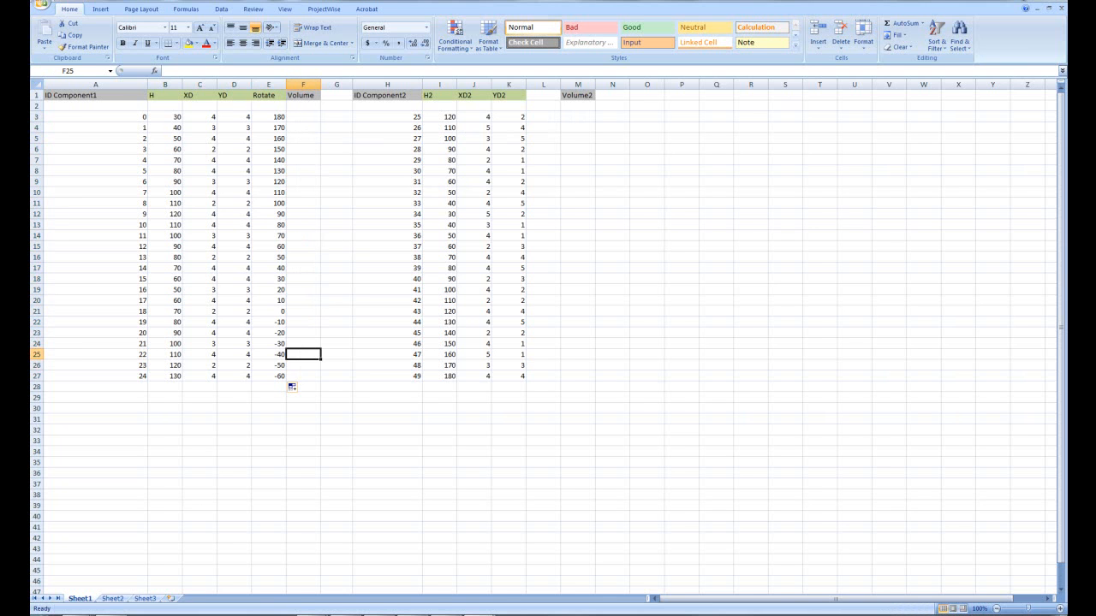
Step: Switch back to GenerativeComponents and start a new ExcelRange feature with the ReadValue update method
key("alt+Tab")
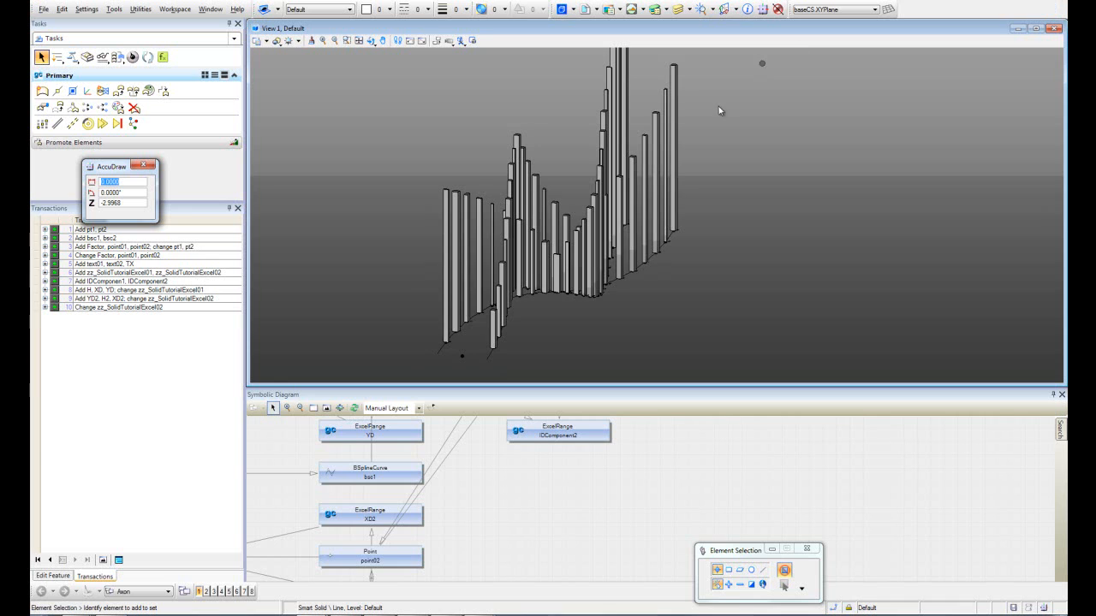
left_click(45, 94)
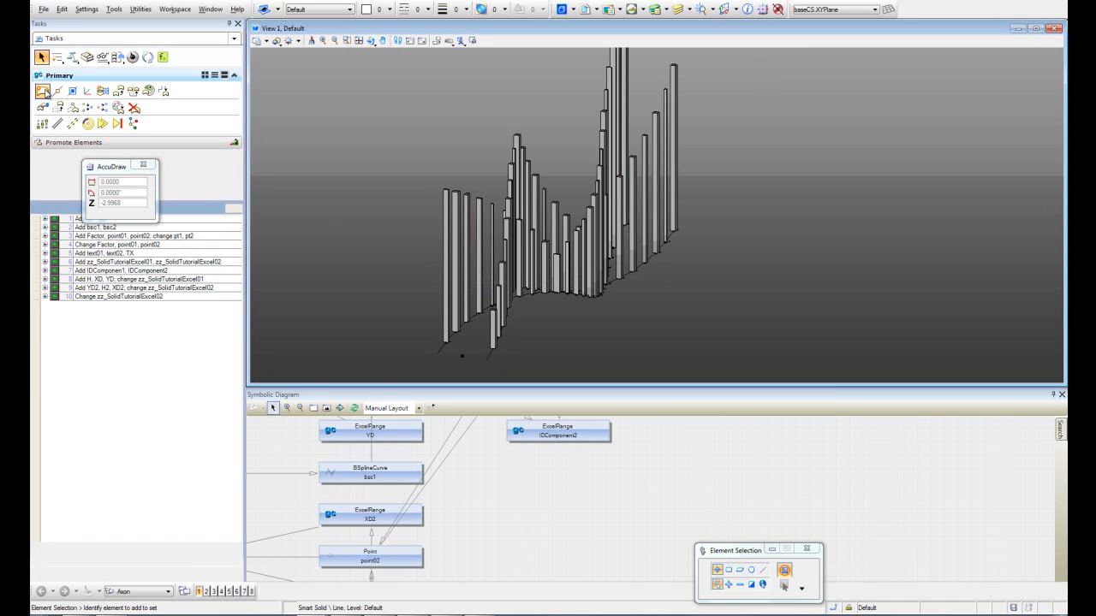
left_click_drag(236, 289, 235, 318)
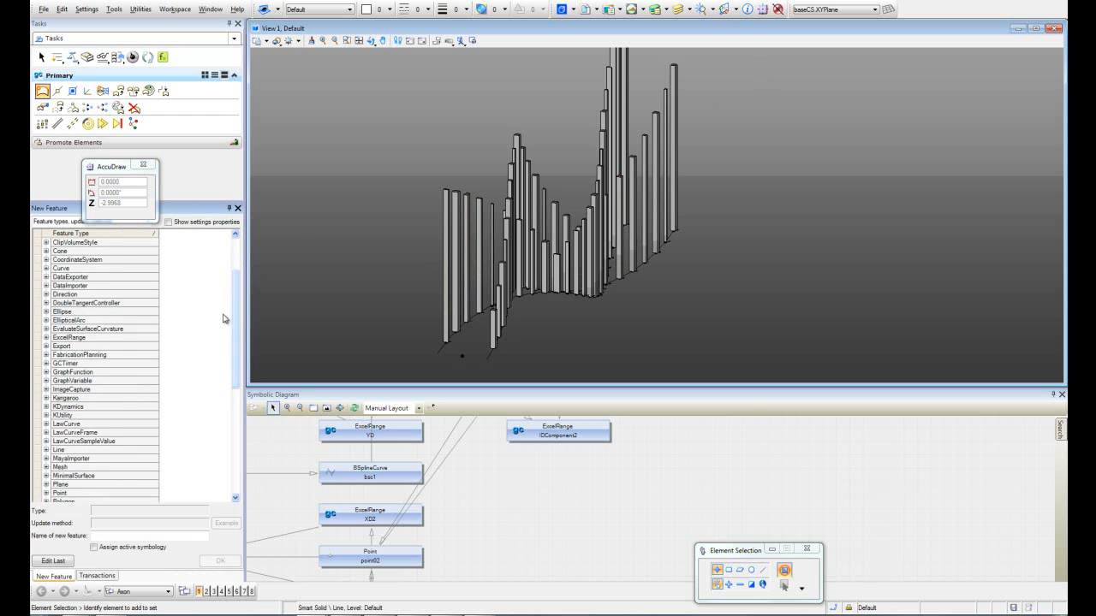
left_click(46, 338)
left_click(63, 360)
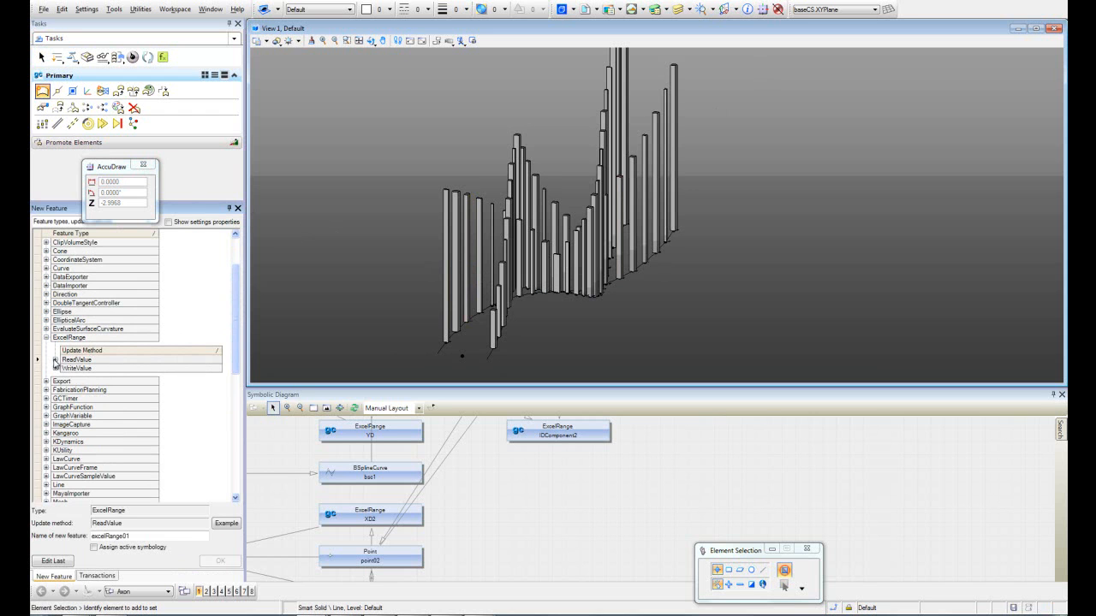
left_click(55, 360)
Step: Set the feature's WorkbookFileName to '.\\Data.xlsx' and its SheetName to 'Sheet1'
left_click(167, 382)
left_click(222, 383)
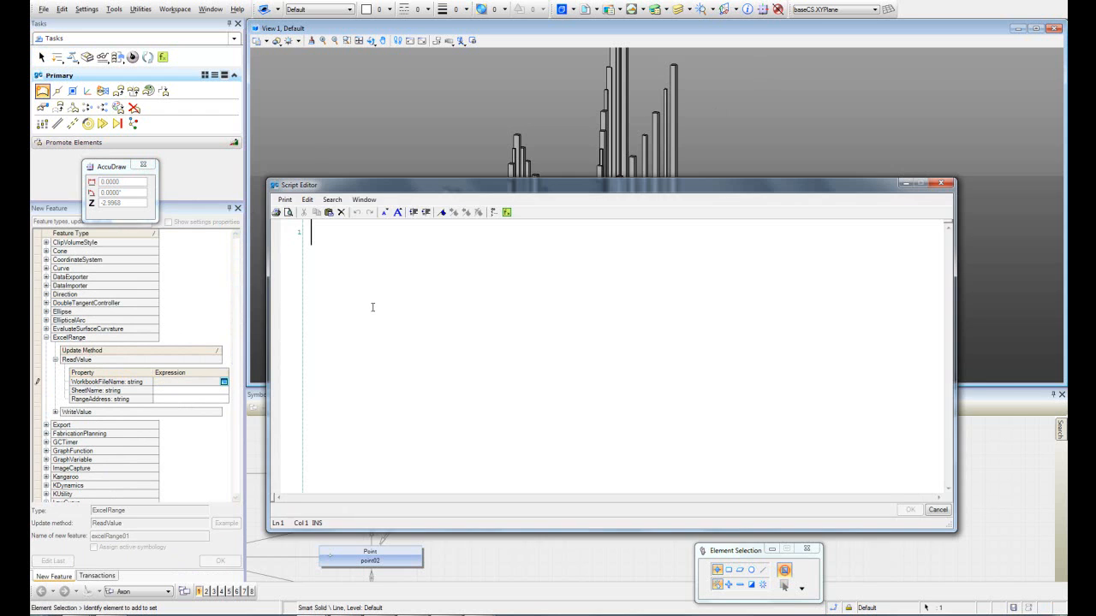
type("\".\\\\DaTA")
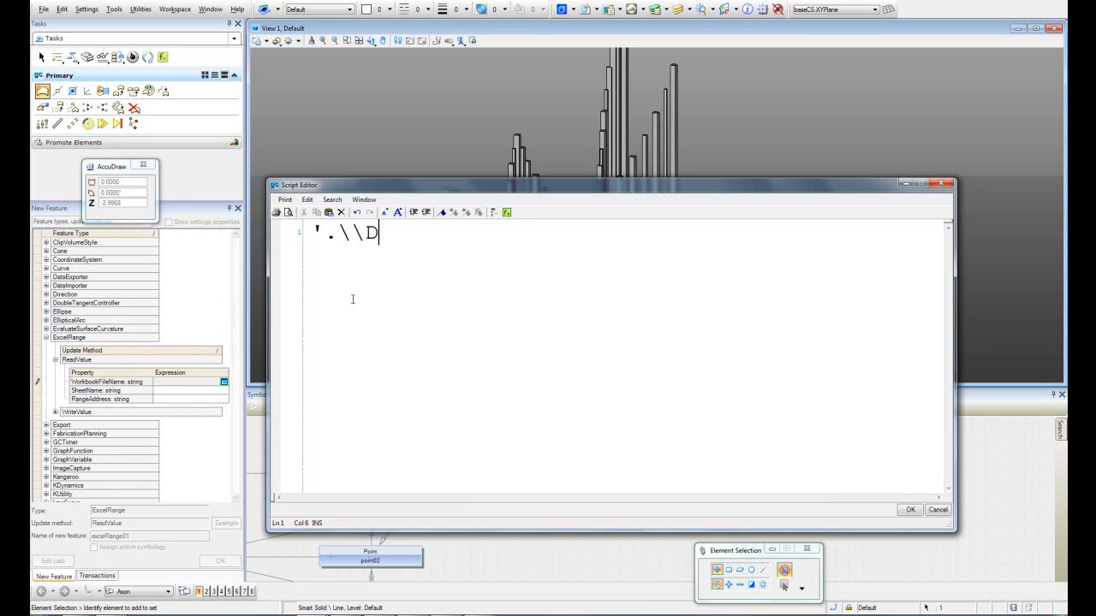
key("BackSpace")
key("BackSpace")
type("ta.xlsx")
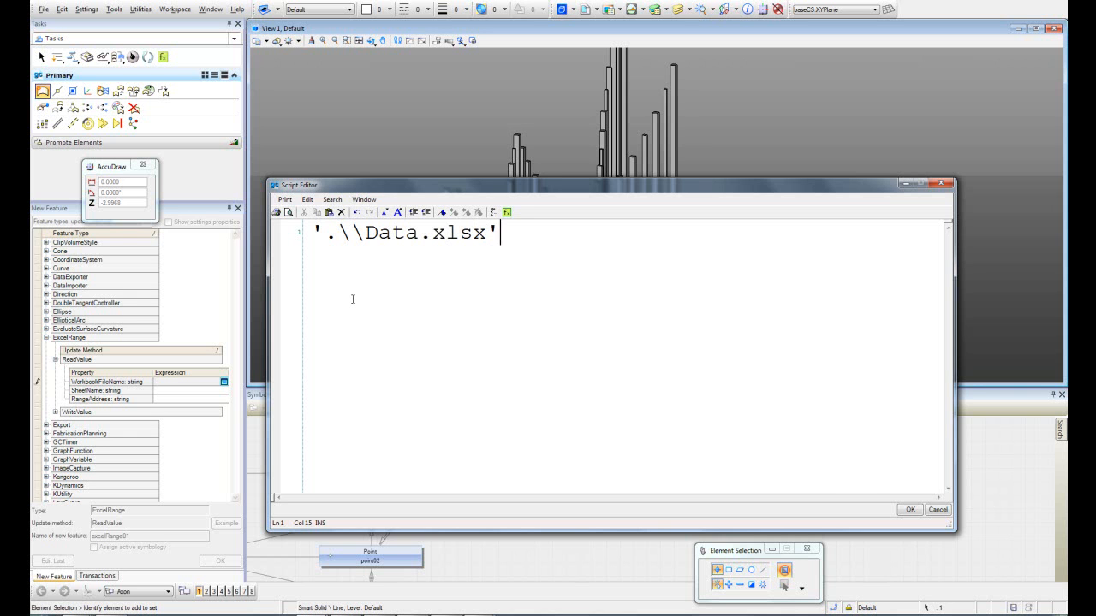
left_click(910, 509)
left_click(224, 390)
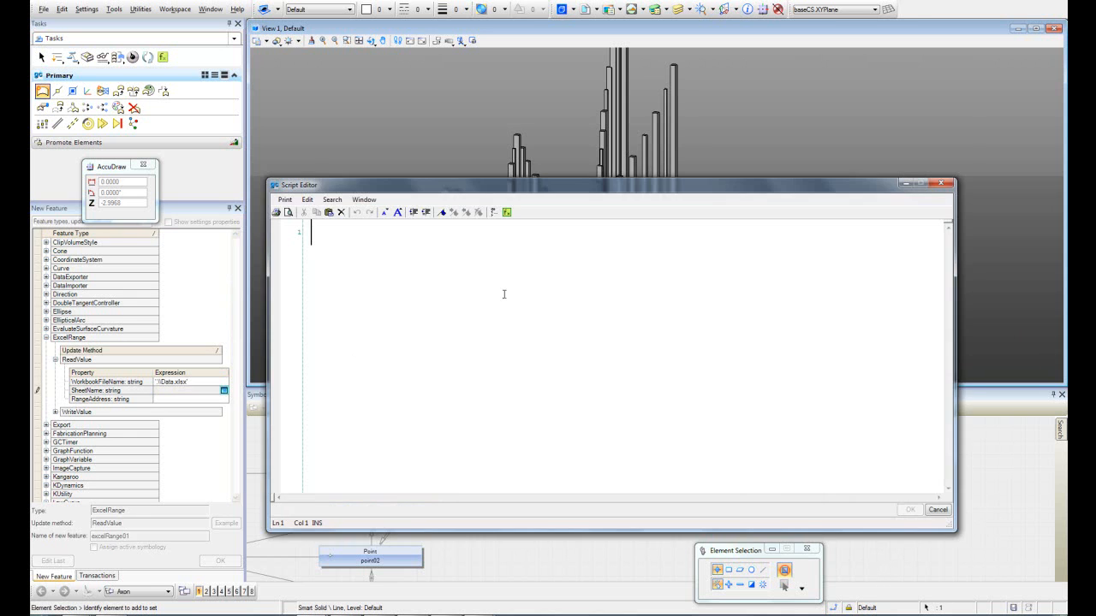
type("'Sheet1")
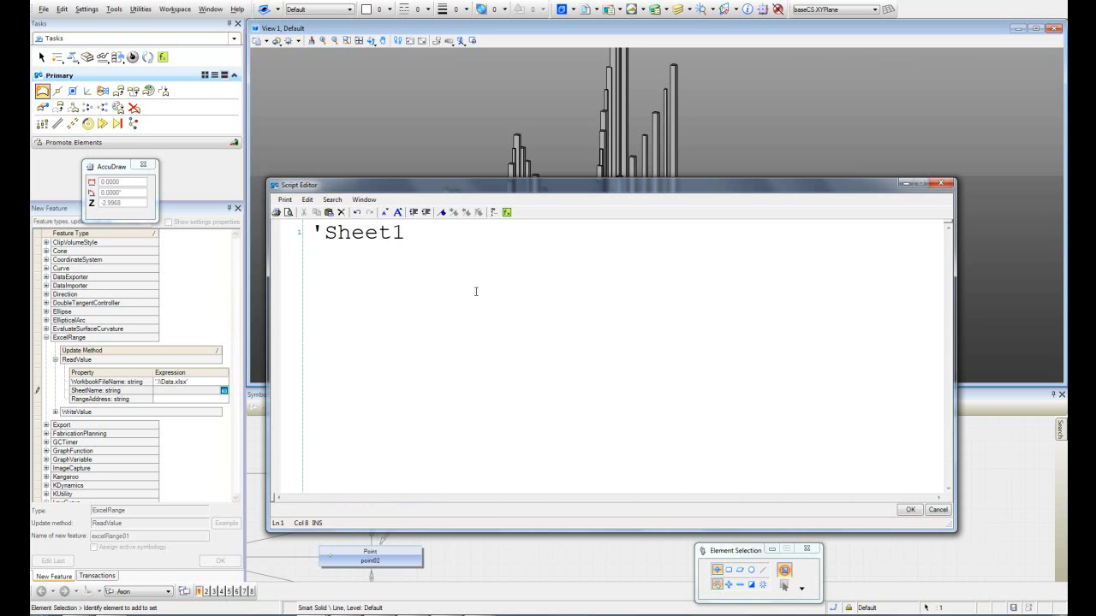
left_click(908, 510)
Step: Check the Rotate column's letter in the Excel workbook and set the feature's RangeAddress to "E3:E"+(point01.Count+2)
left_click(225, 399)
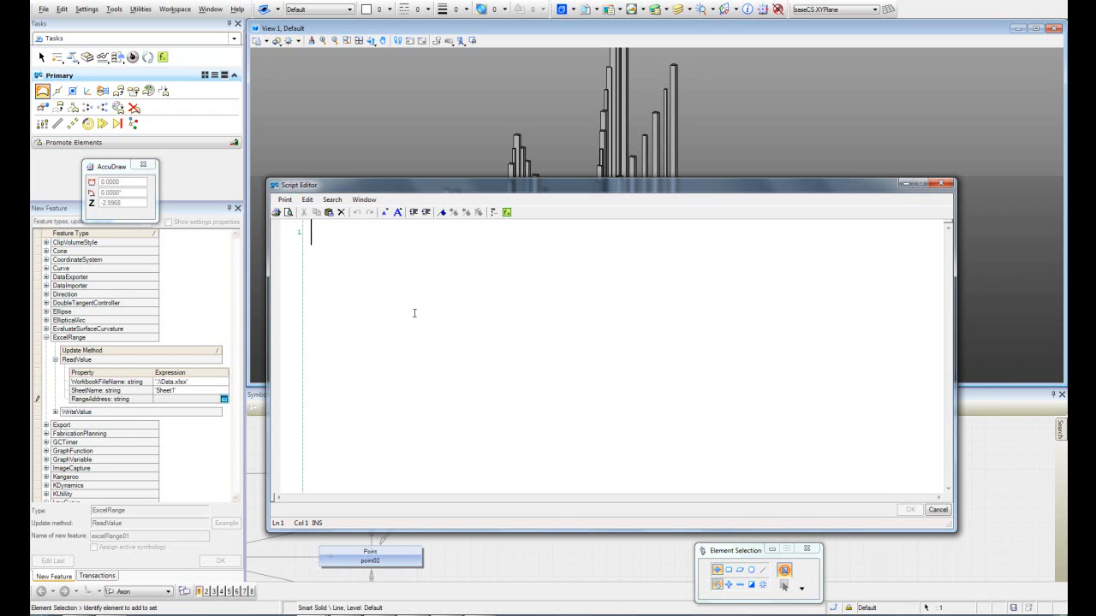
left_click(480, 615)
left_click(528, 568)
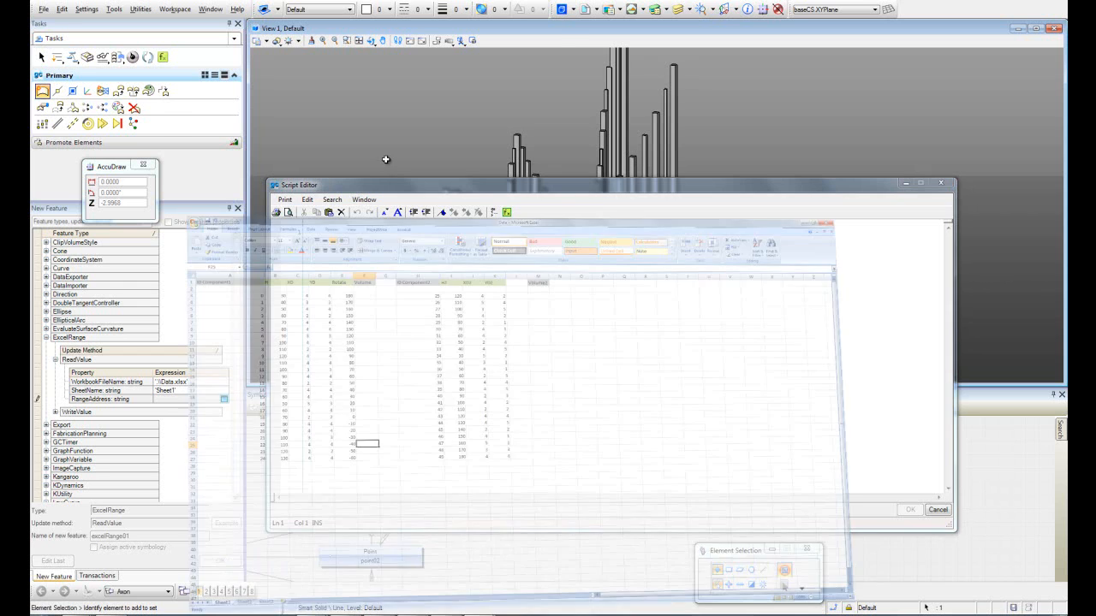
left_click(305, 83)
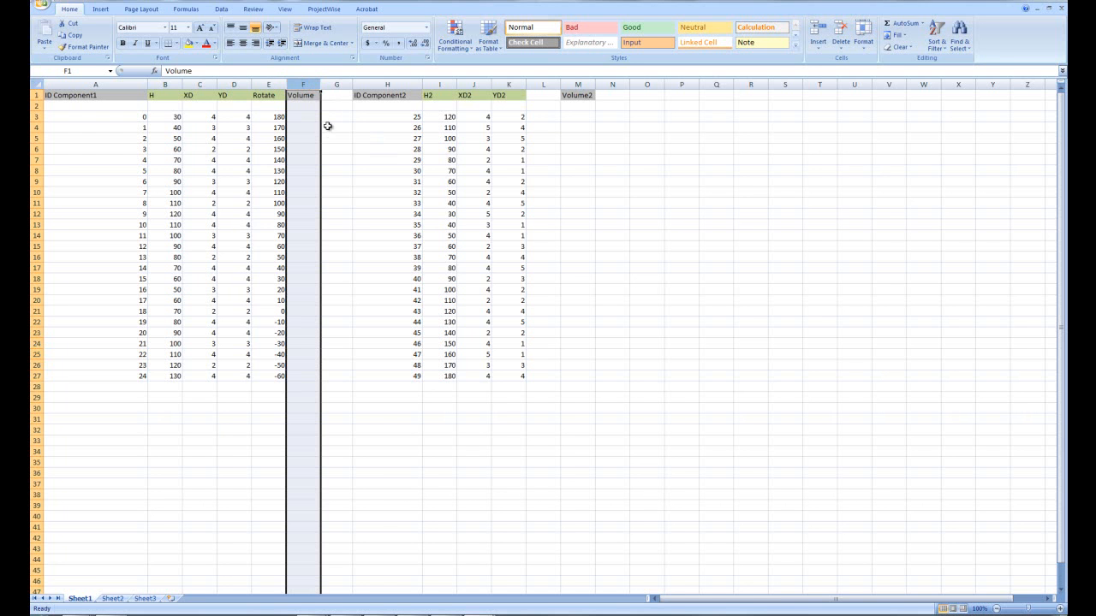
left_click(269, 83)
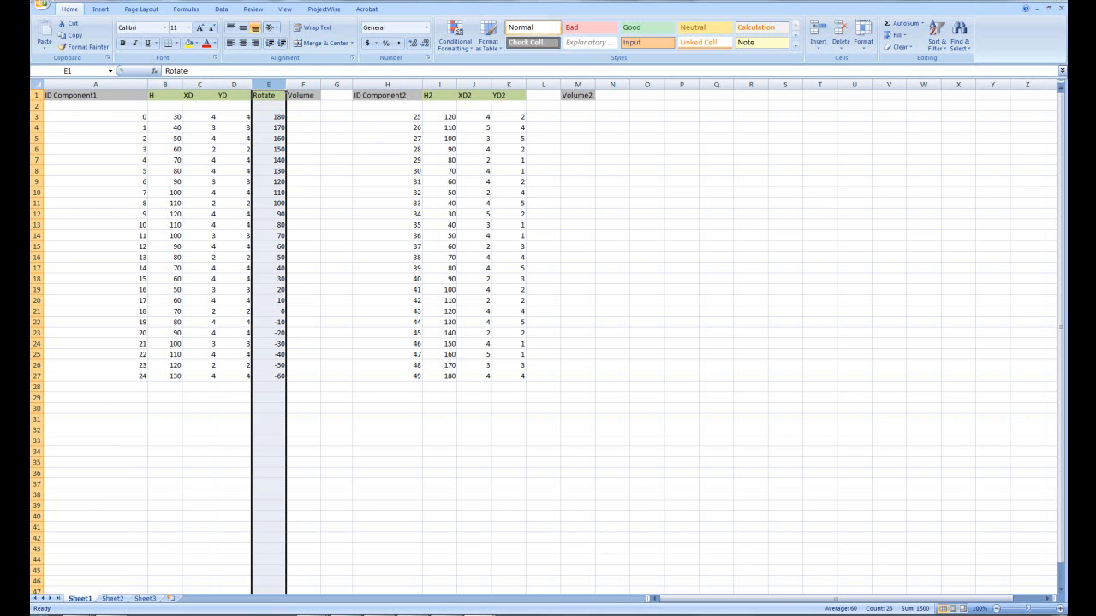
mouse_move(312, 614)
left_click(397, 572)
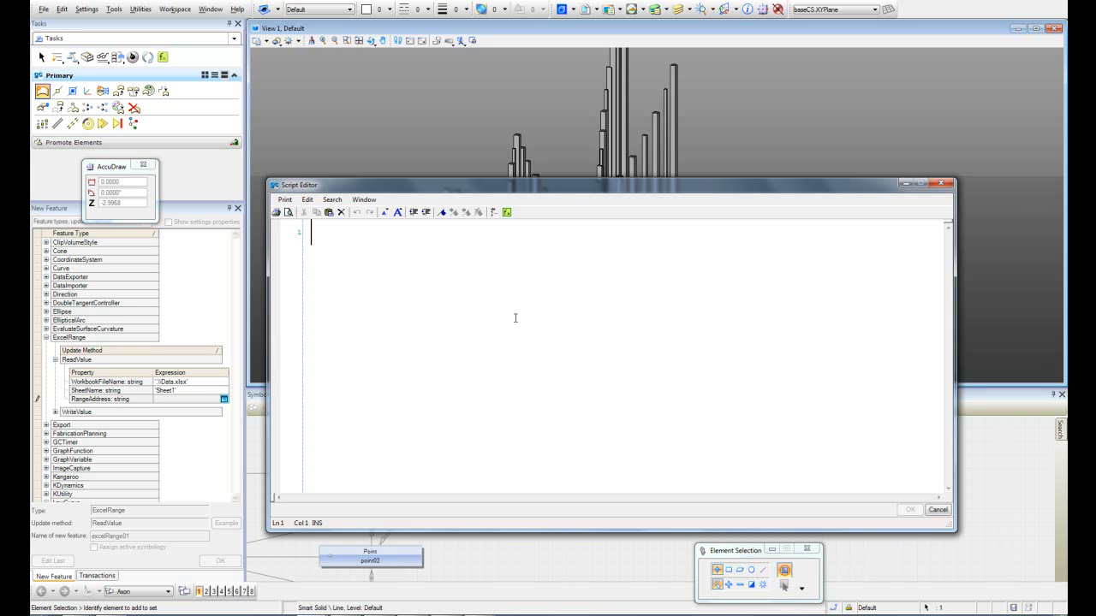
type("\"E3")
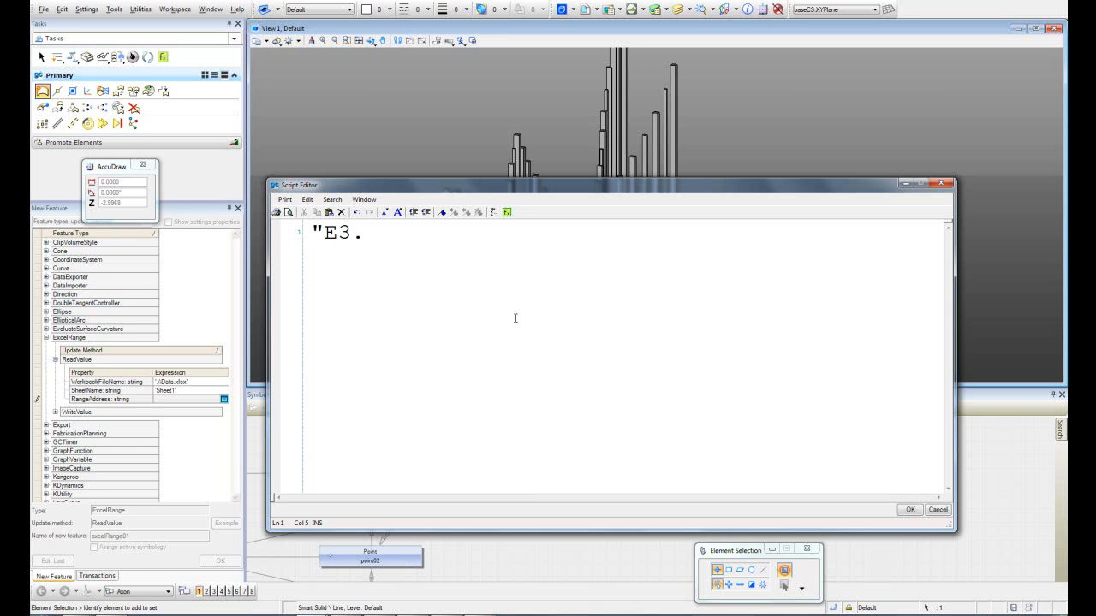
type(":E\"+(point")
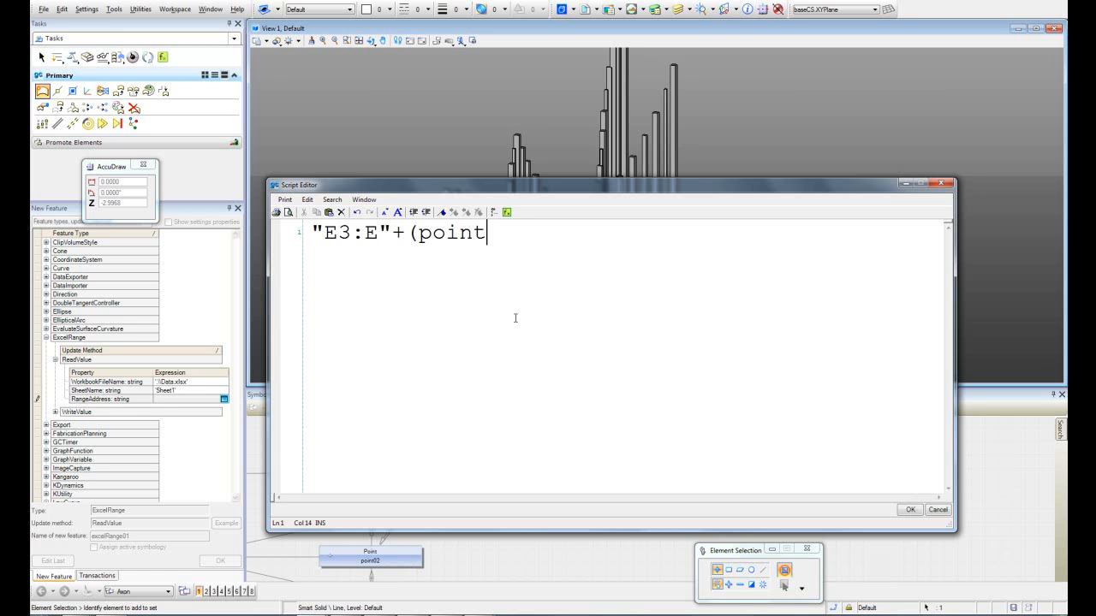
type("01.coun")
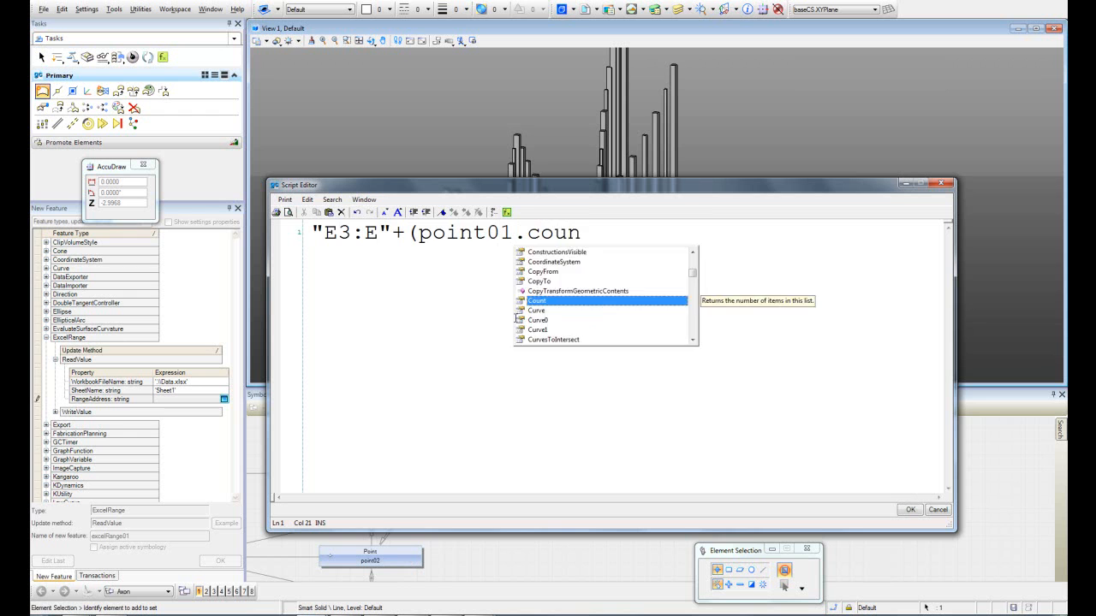
key("Return")
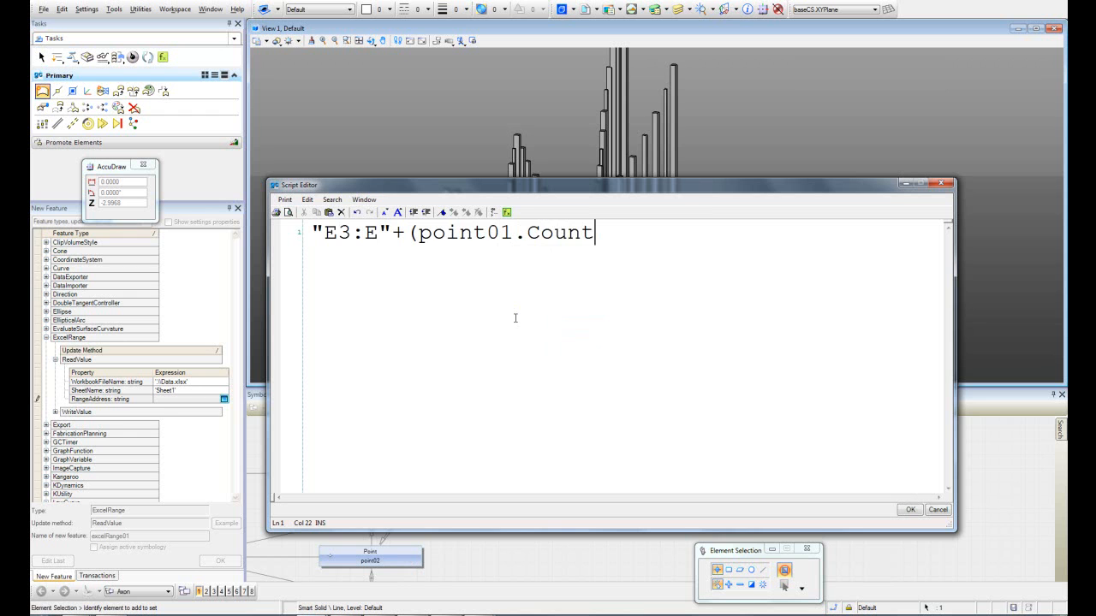
type("+2)")
left_click(910, 510)
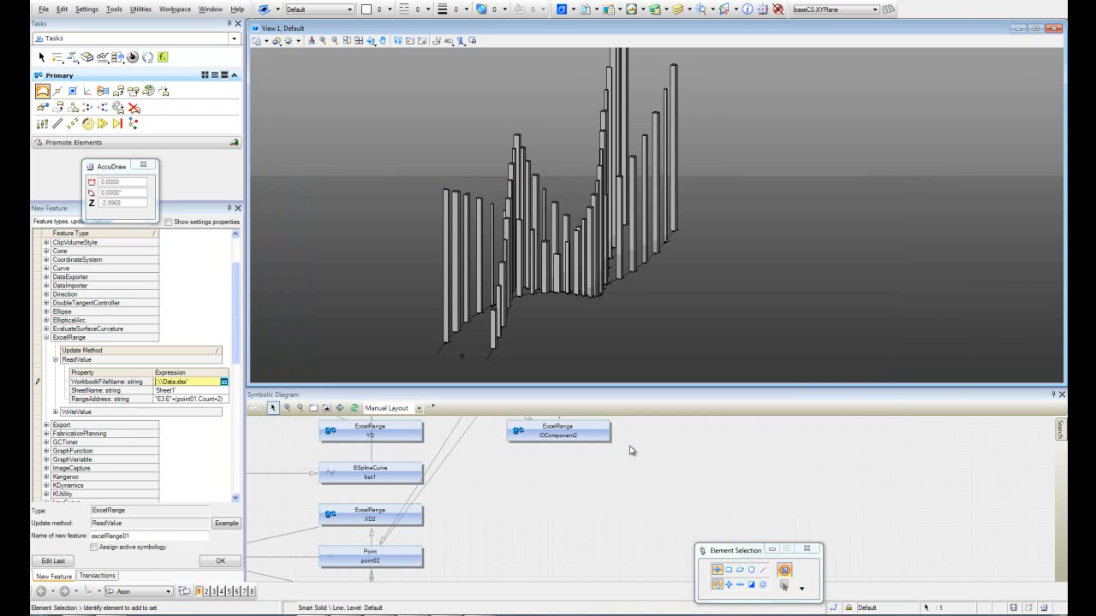
Step: Name the new ExcelRange feature Rotate and create it
left_click_drag(138, 539, 76, 535)
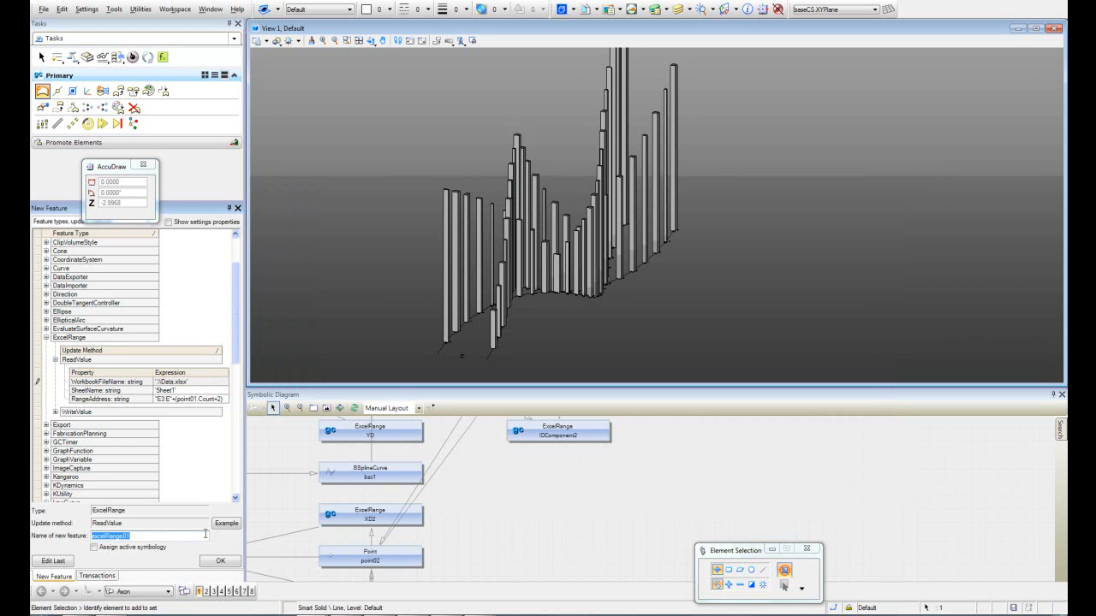
type("Rotate")
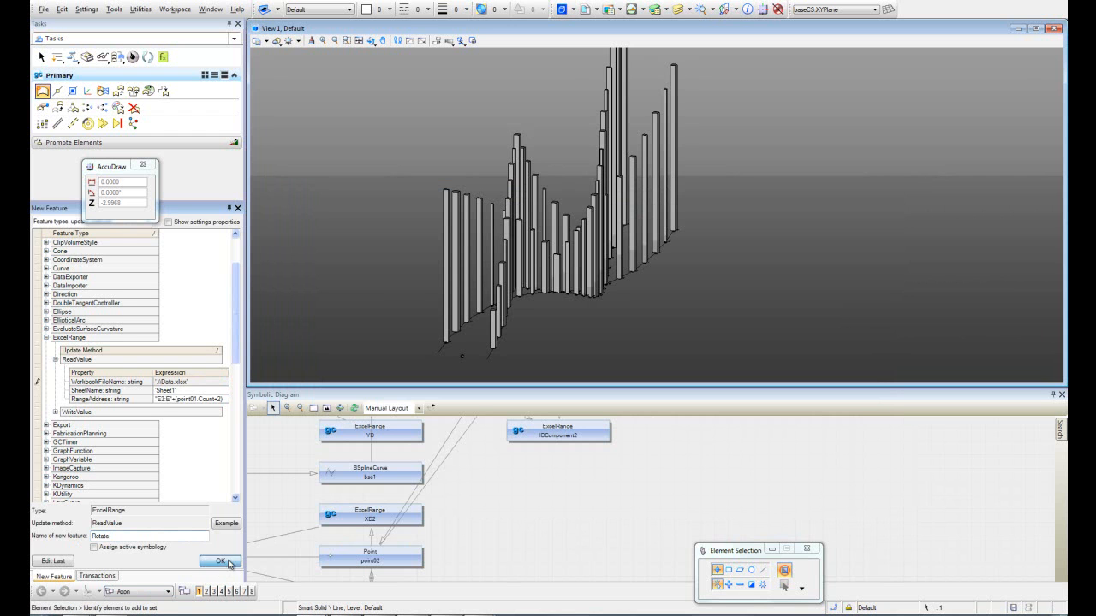
left_click(220, 561)
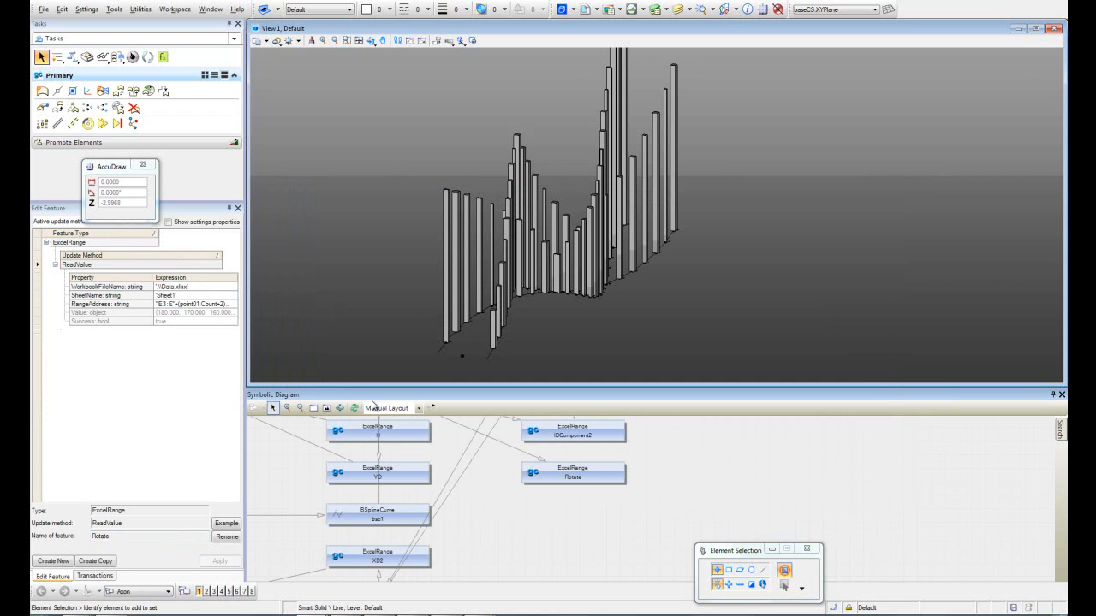
Step: Edit the solid component set based on point02 and set its CSsolid_YRotation to Rotate.Value
left_click(42, 107)
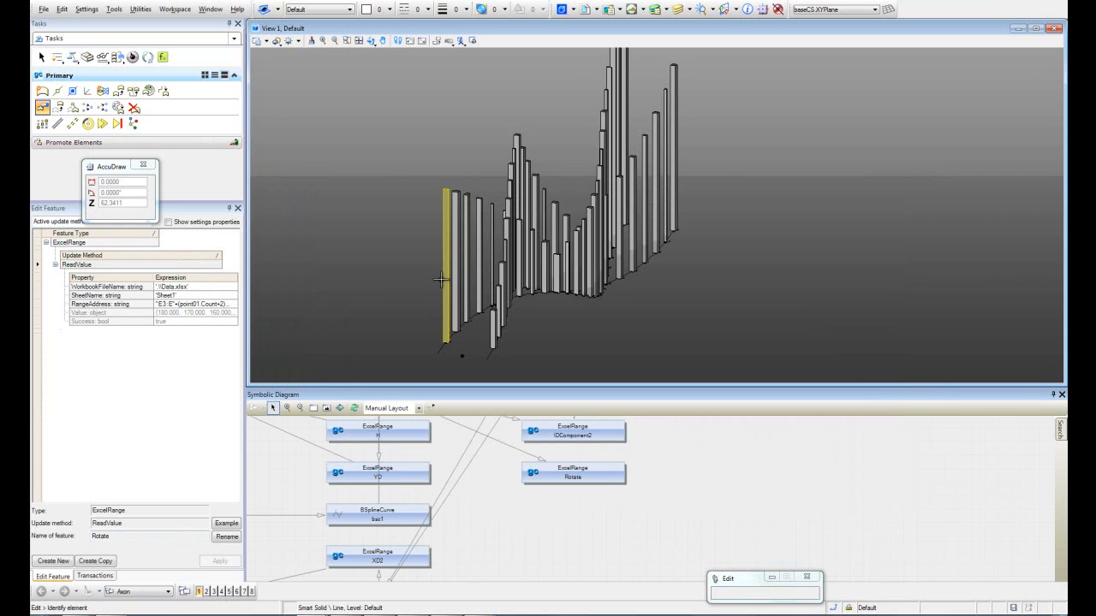
left_click(442, 278)
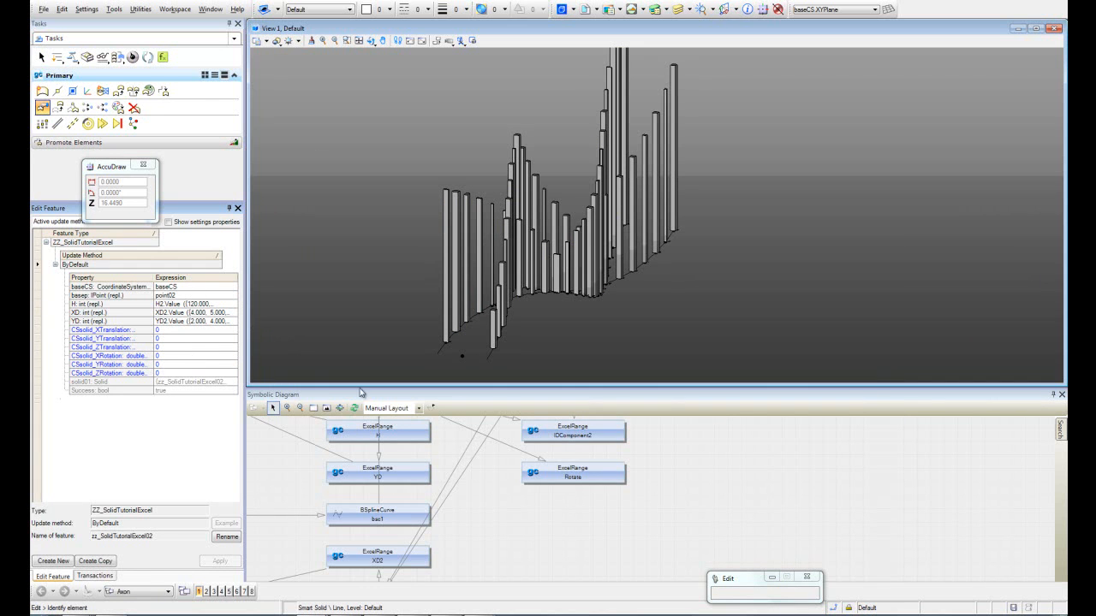
left_click(167, 365)
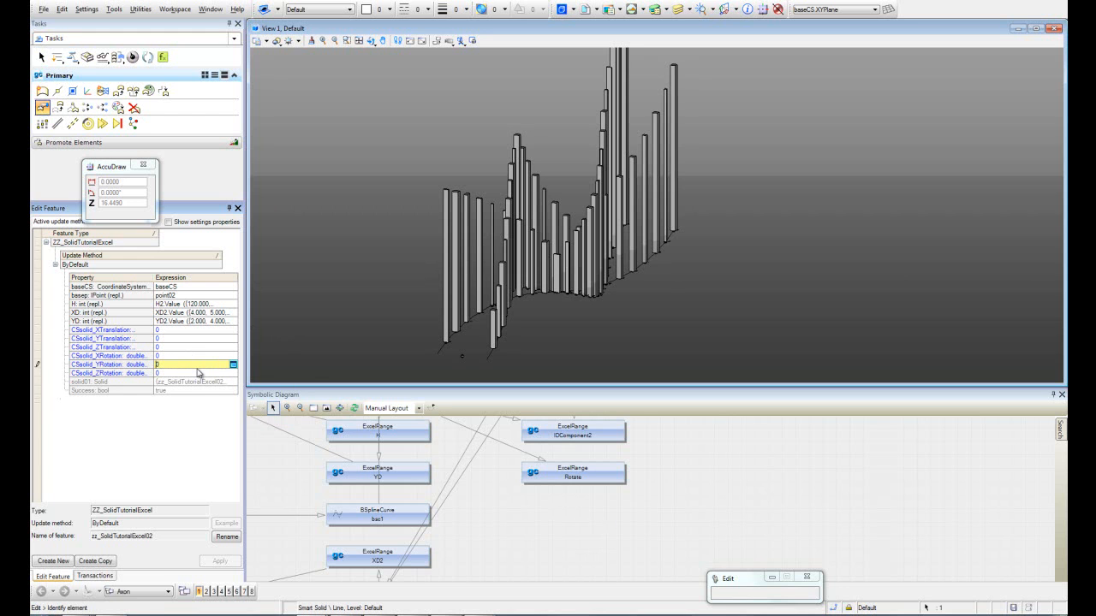
type("90")
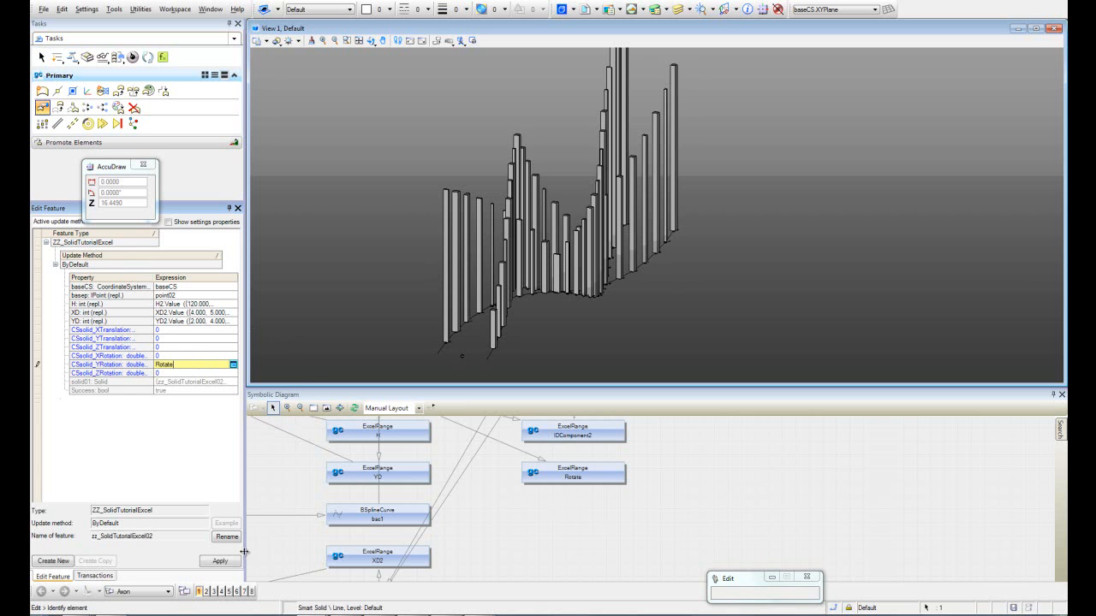
left_click(220, 562)
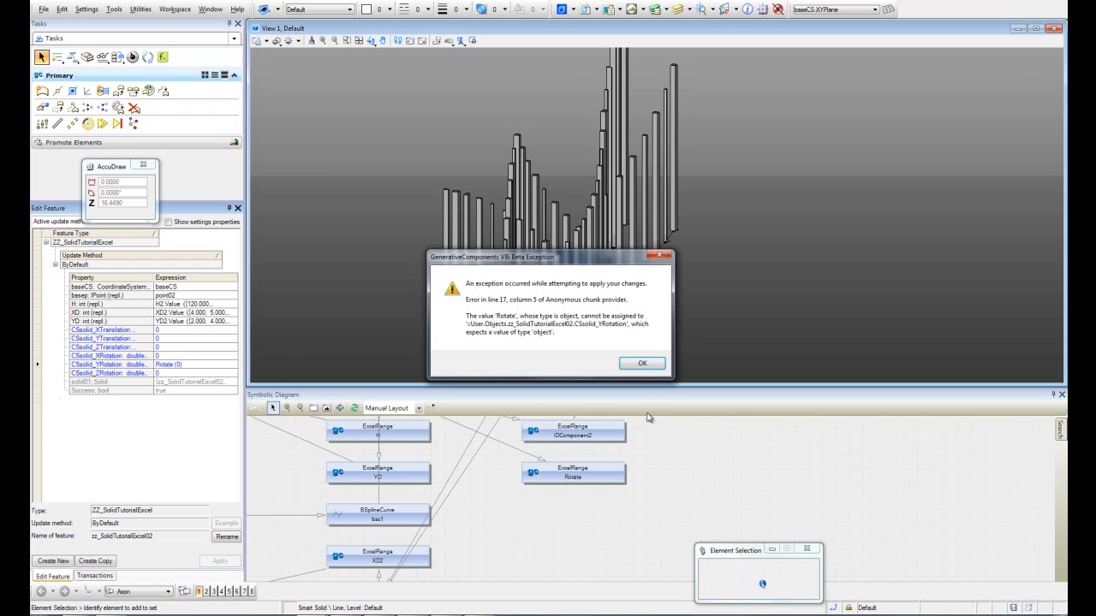
left_click(651, 365)
left_click(199, 367)
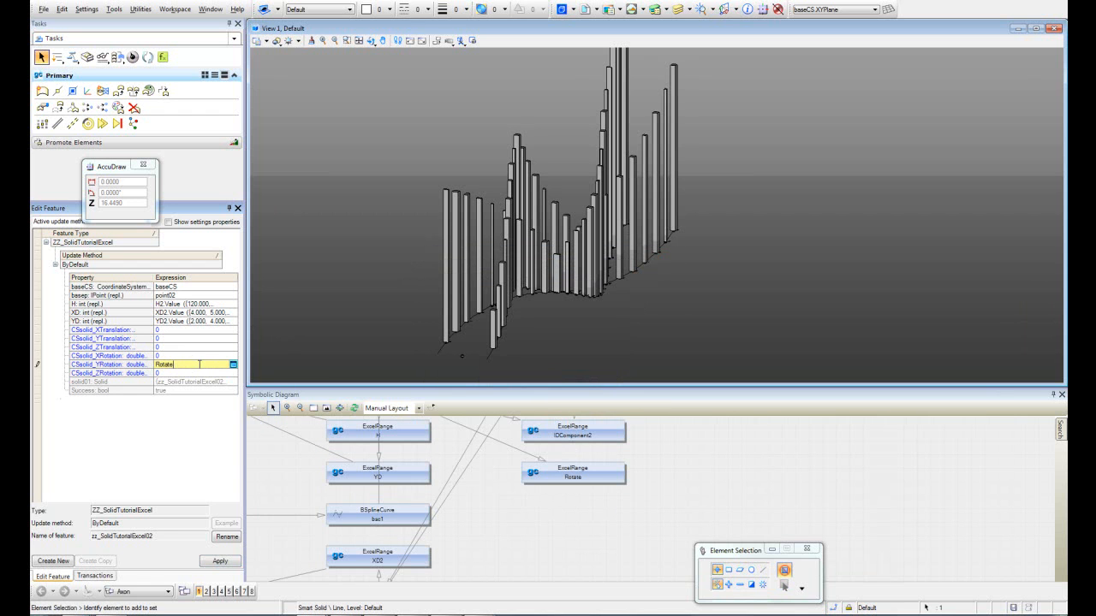
type(".Valu")
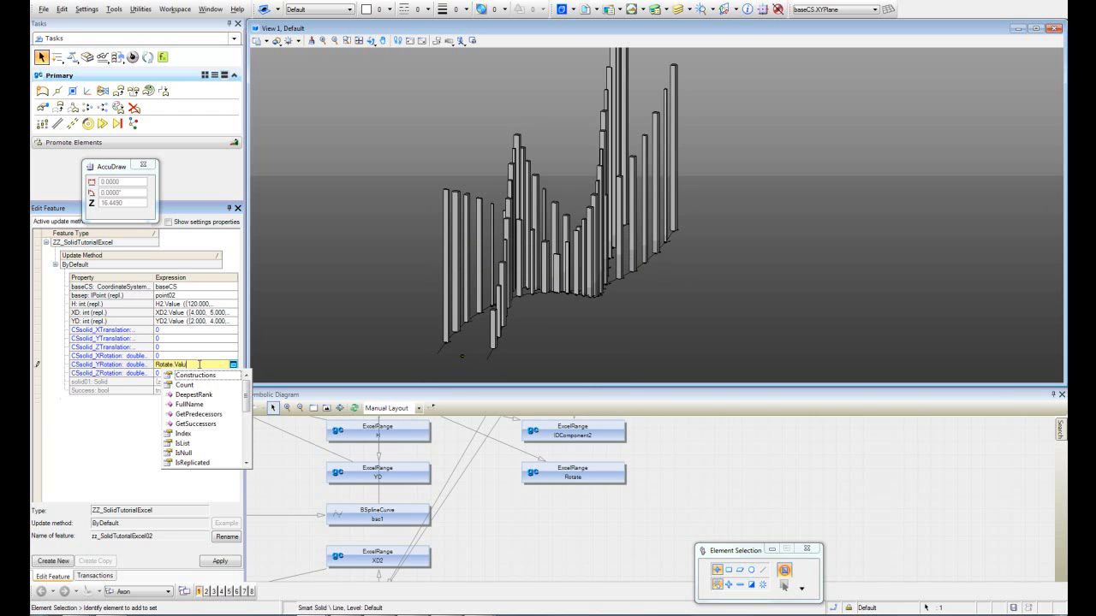
type("e")
left_click(232, 564)
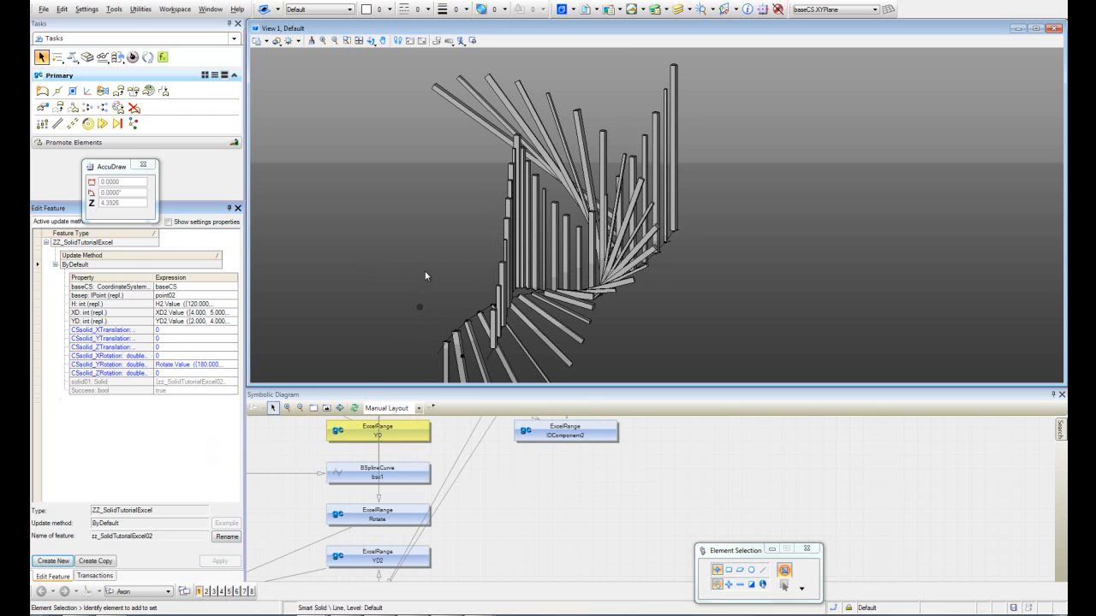
Step: Edit the solid component set based on point01 and set its CSsolid_YRotation to -Rotate.Value
middle_click_drag(392, 268, 433, 232, "shift")
middle_click_drag(442, 276, 574, 243, "shift")
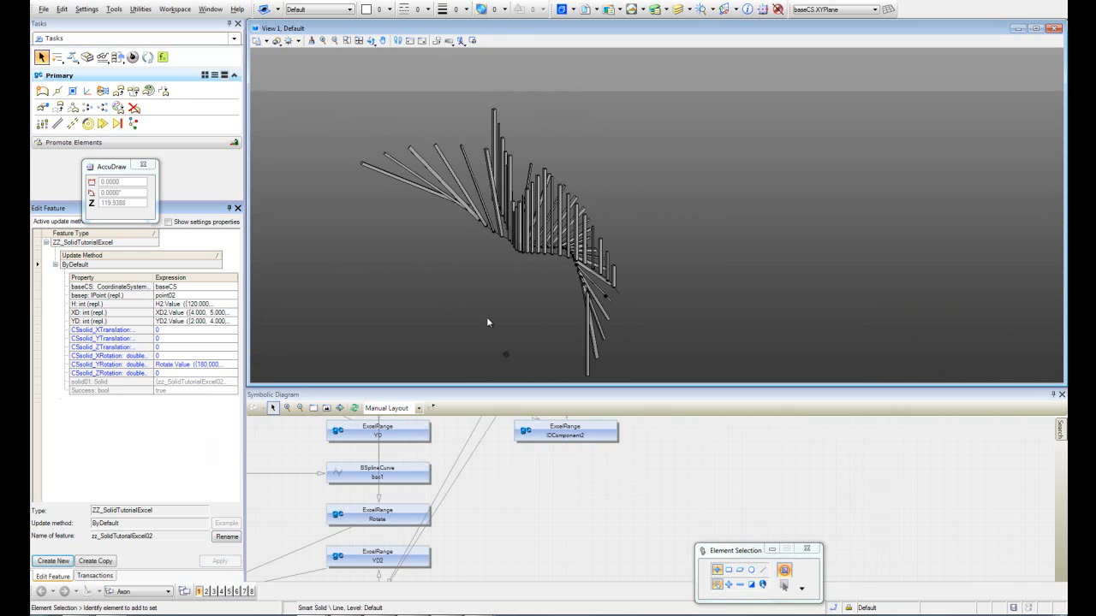
left_click(42, 107)
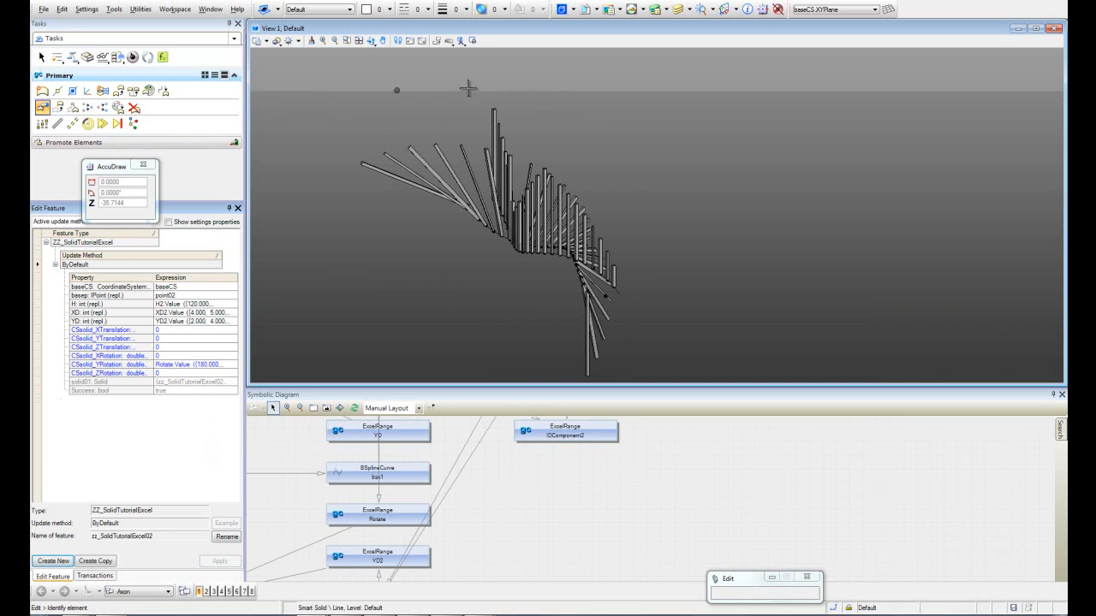
left_click(495, 112)
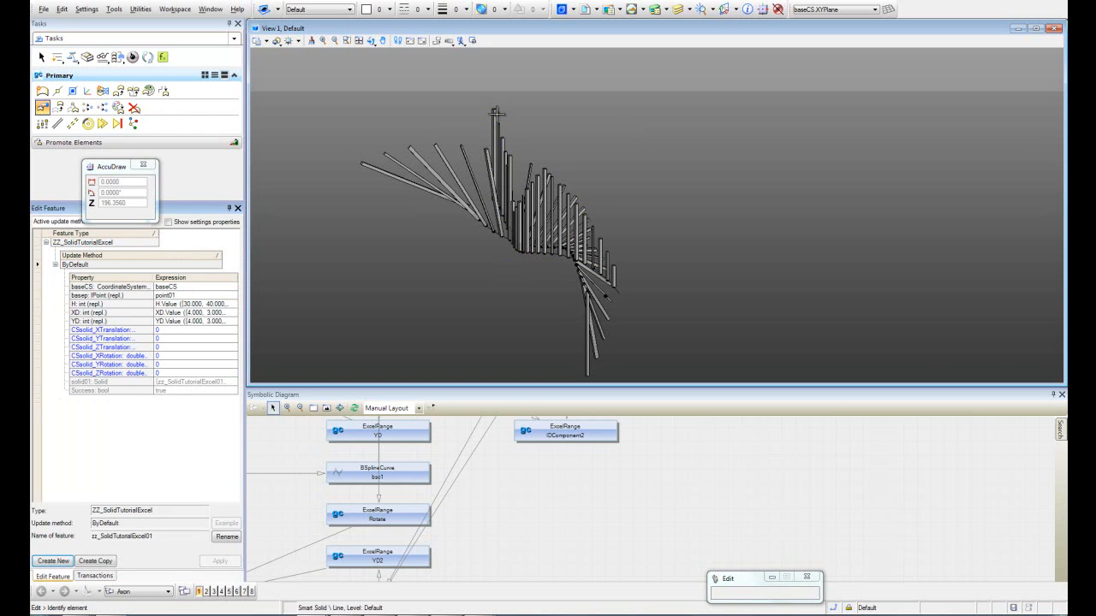
left_click(165, 365)
left_click_drag(162, 365, 151, 365)
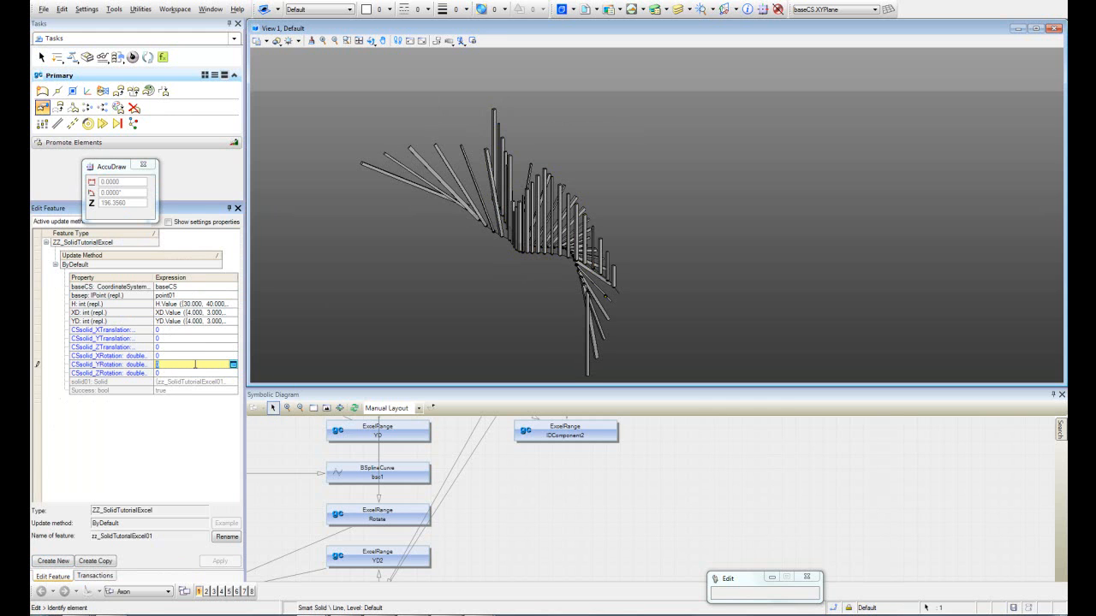
type("Rot")
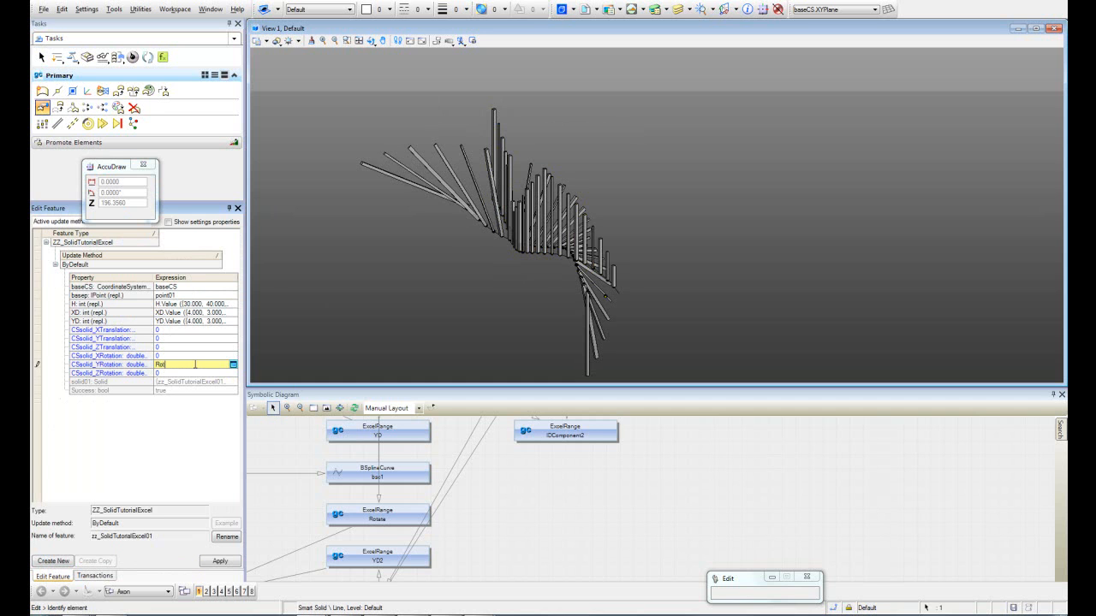
type("ate.")
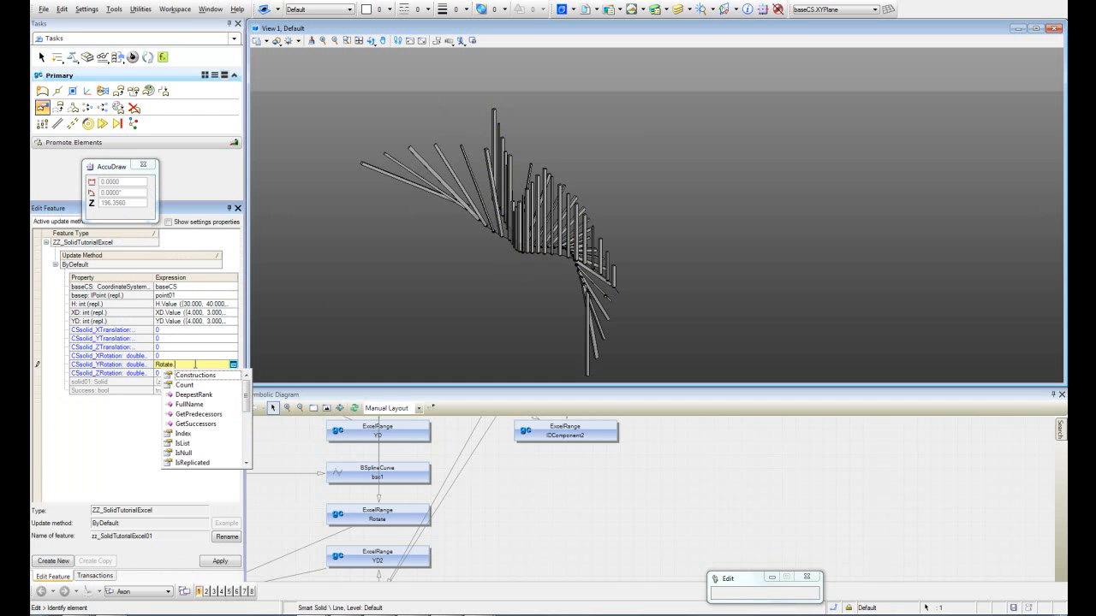
type("Value")
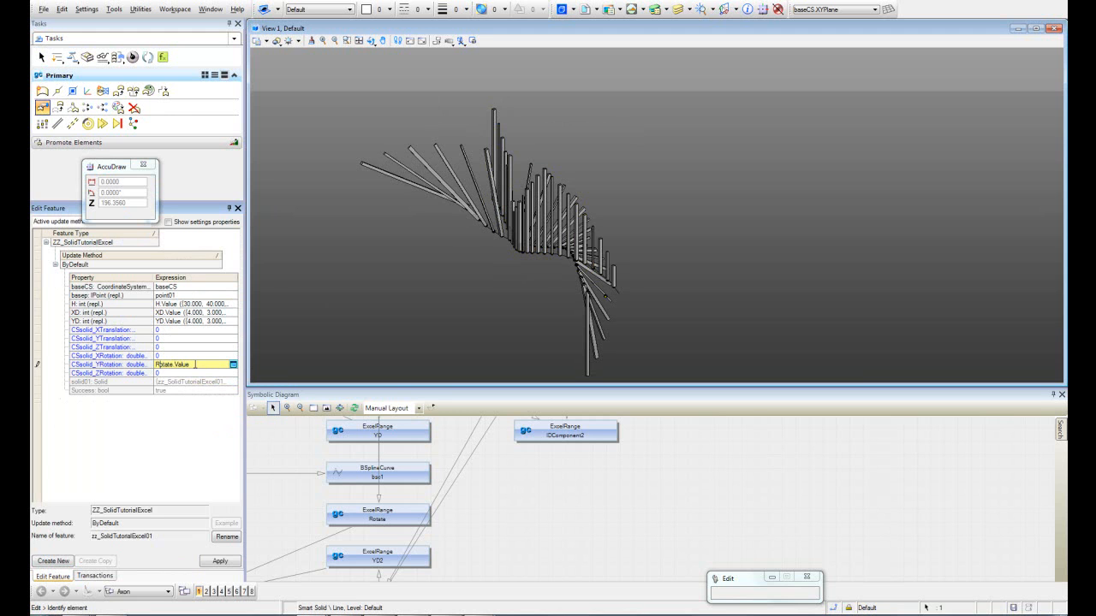
type("-")
left_click(223, 561)
Step: Examine the two rotated sets of solids along the curve from several angles and distances
middle_click_drag(552, 304, 482, 165, "shift")
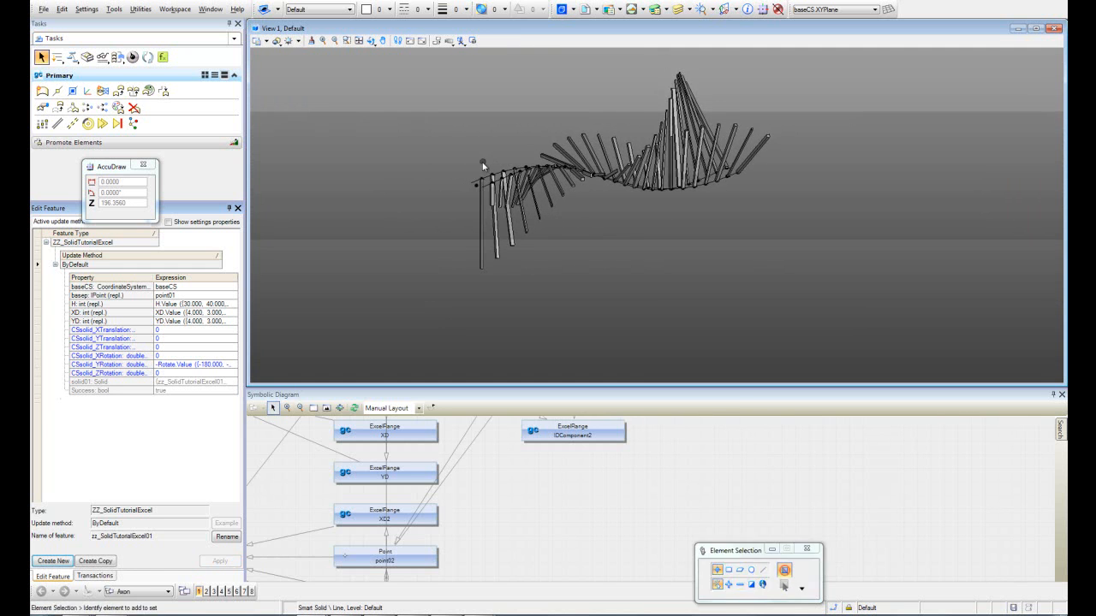
scroll(483, 165, "up", 3)
middle_click_drag(472, 206, 629, 281, "shift")
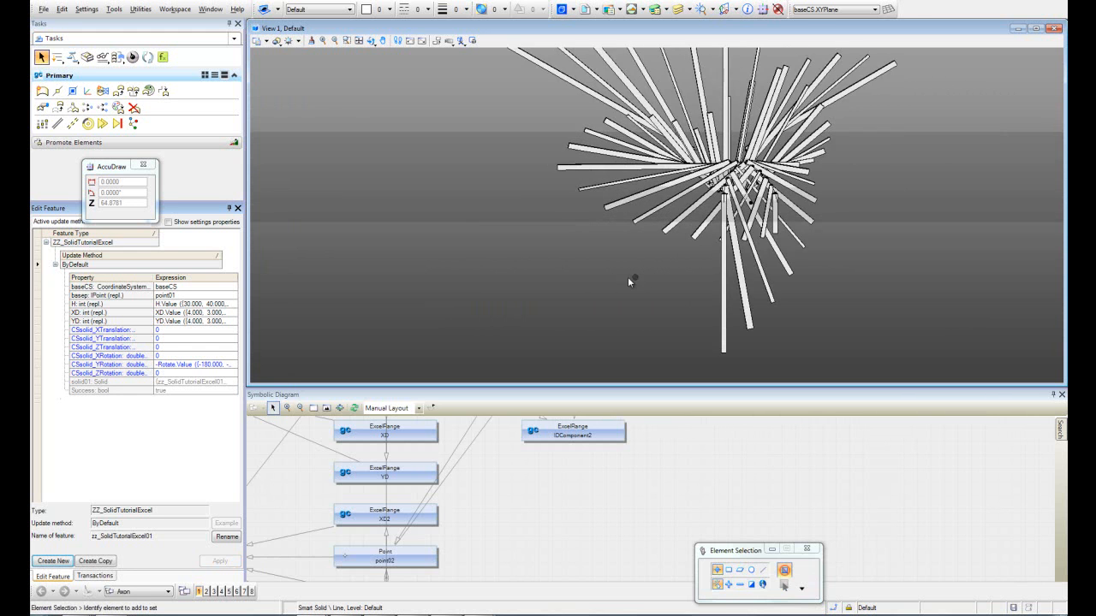
middle_click_drag(543, 203, 771, 282, "shift")
middle_click_drag(480, 220, 602, 168, "shift")
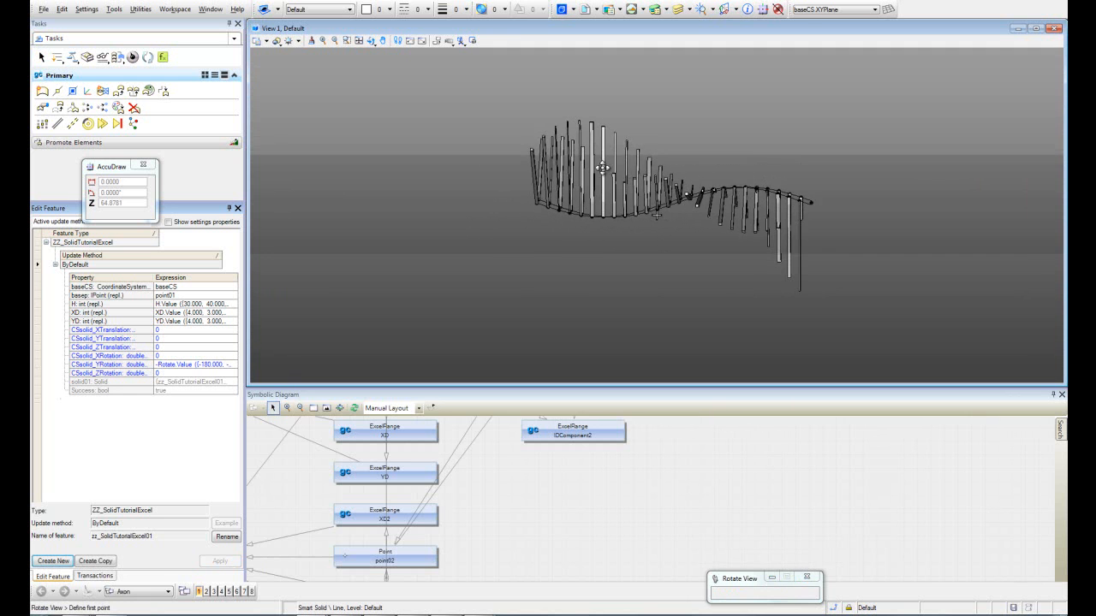
middle_click_drag(738, 259, 547, 286, "shift")
scroll(532, 284, "down", 2)
middle_click_drag(741, 280, 582, 260, "shift")
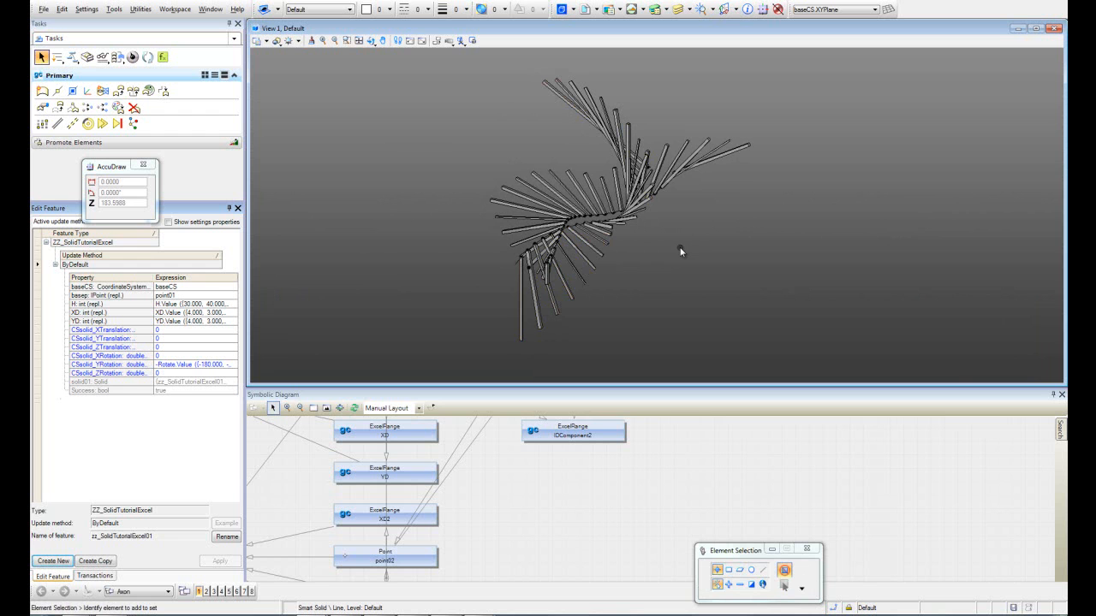
middle_click_drag(675, 293, 627, 266, "shift")
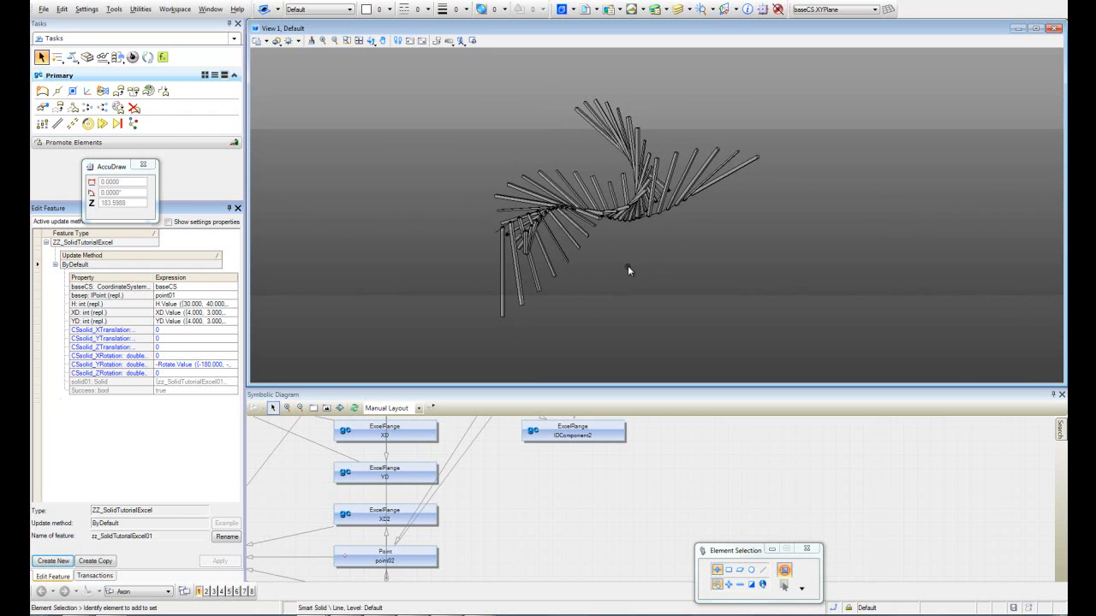
Step: Start a new ExcelRange feature with the WriteValue update method and show its properties
left_click(42, 93)
left_click(42, 91)
scroll(234, 323, "down", 2)
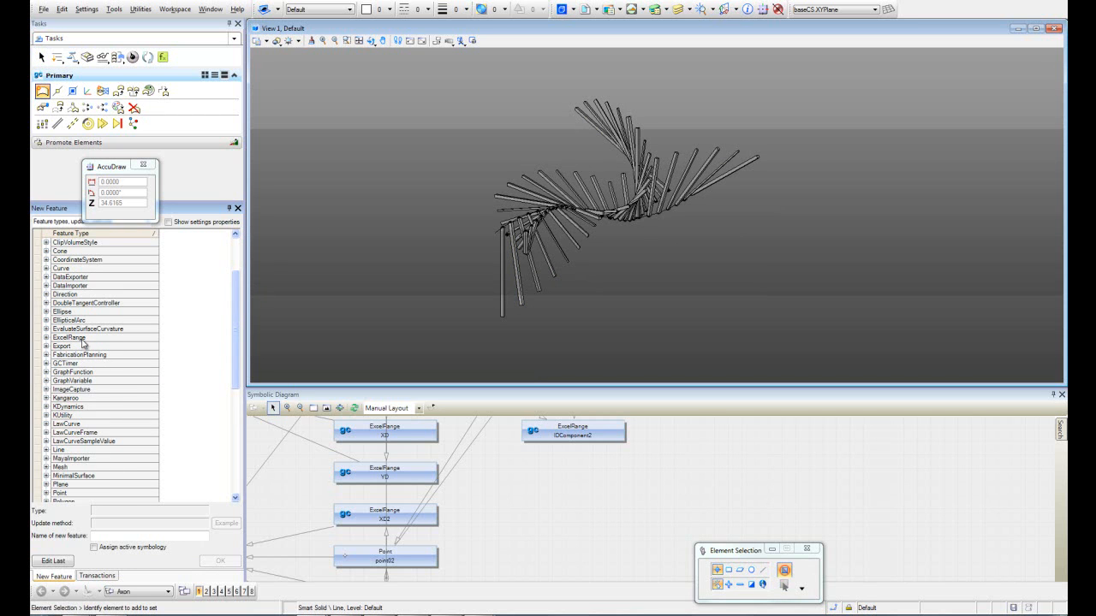
left_click(47, 337)
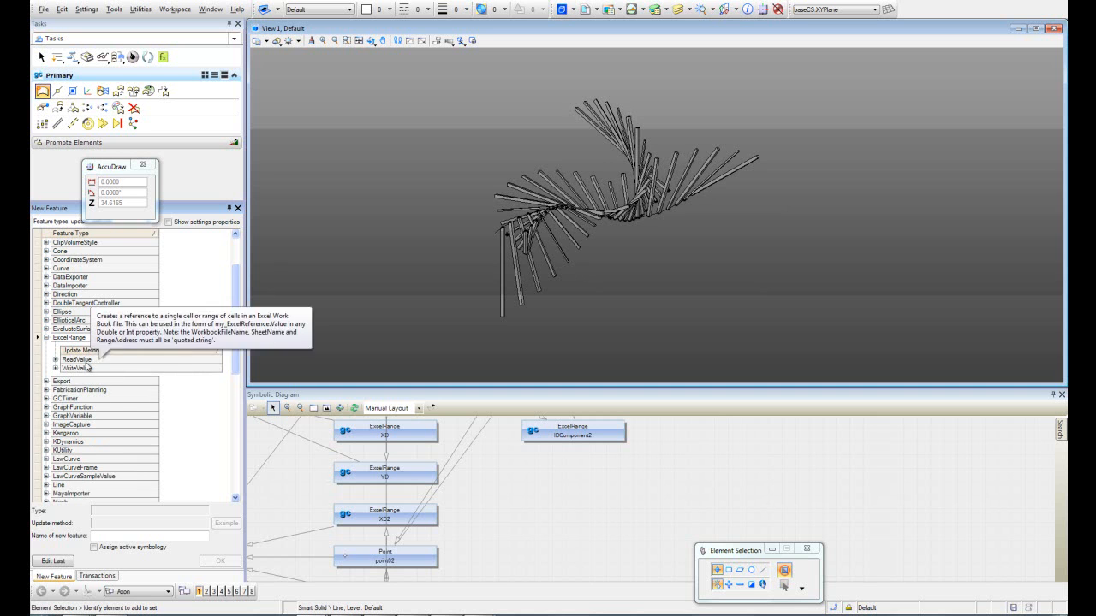
left_click(76, 369)
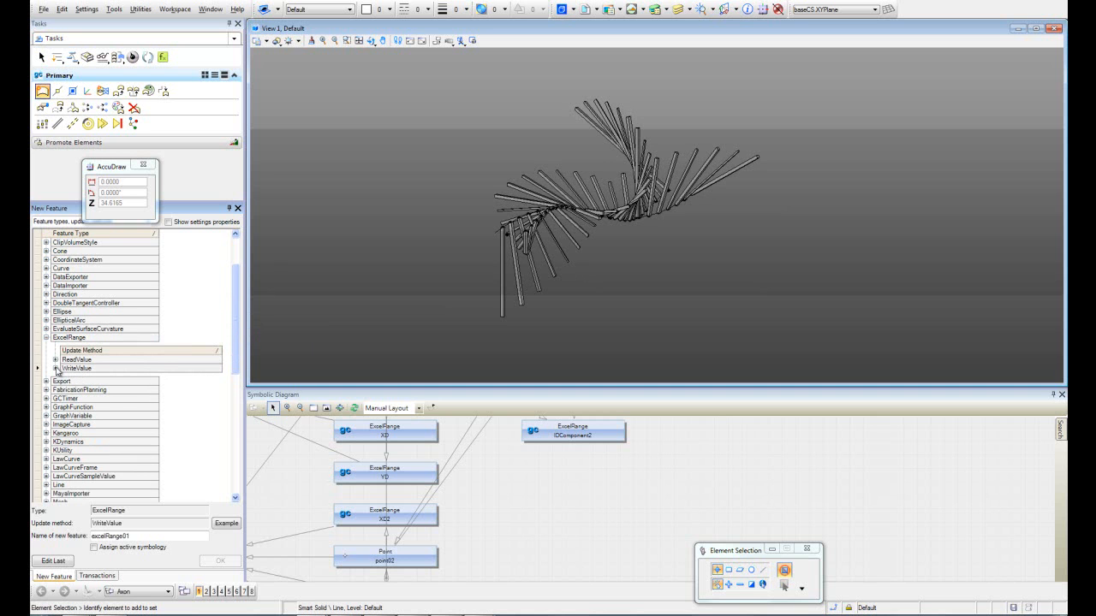
left_click(55, 368)
Step: Set the WriteValue feature's WorkbookFileName to '.\\Data.xlsx' and its SheetName to 'Sheet1'
left_click(178, 391)
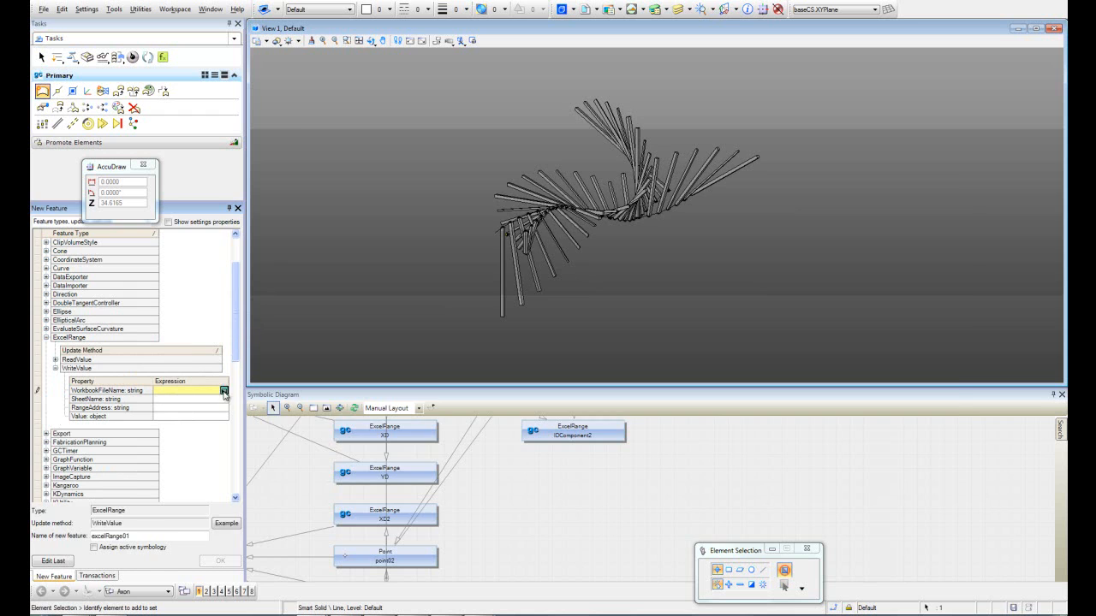
left_click(223, 392)
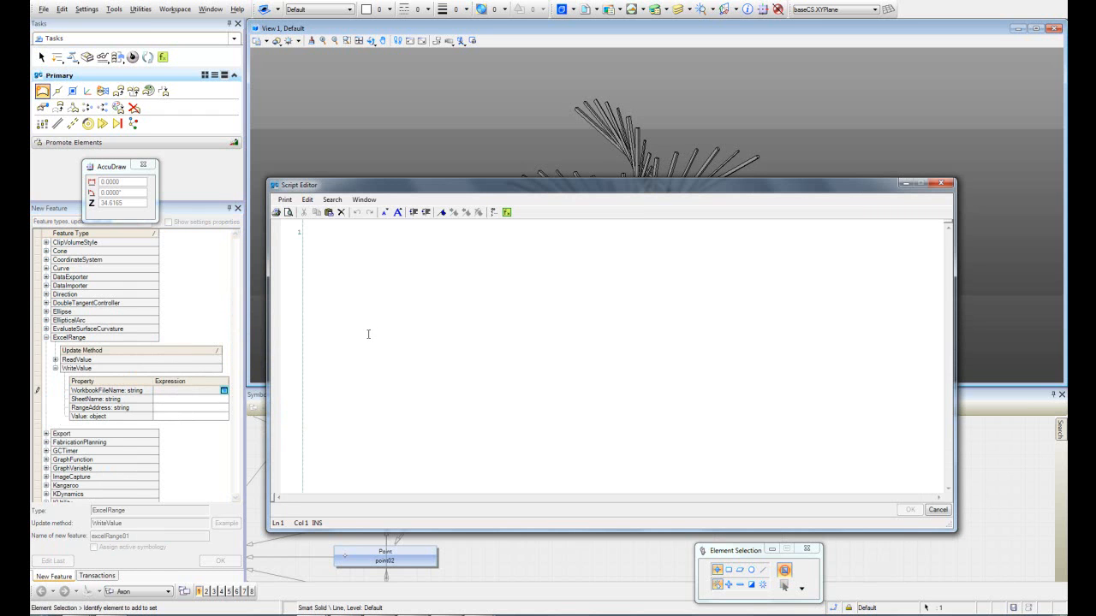
type("\".\\\\Da")
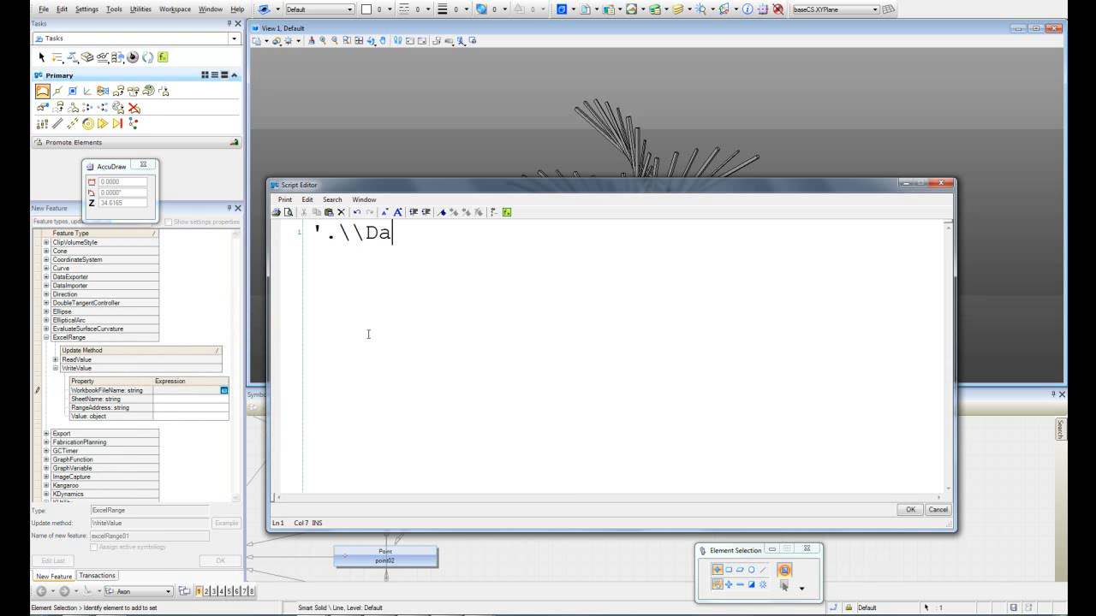
type("ta.xlsx")
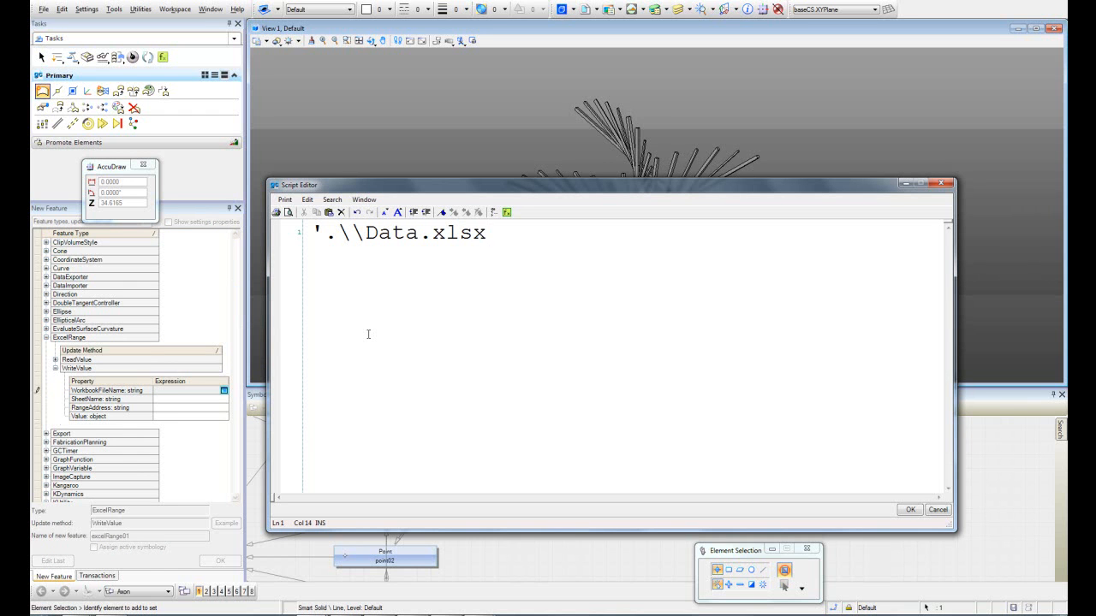
type("'")
left_click(913, 511)
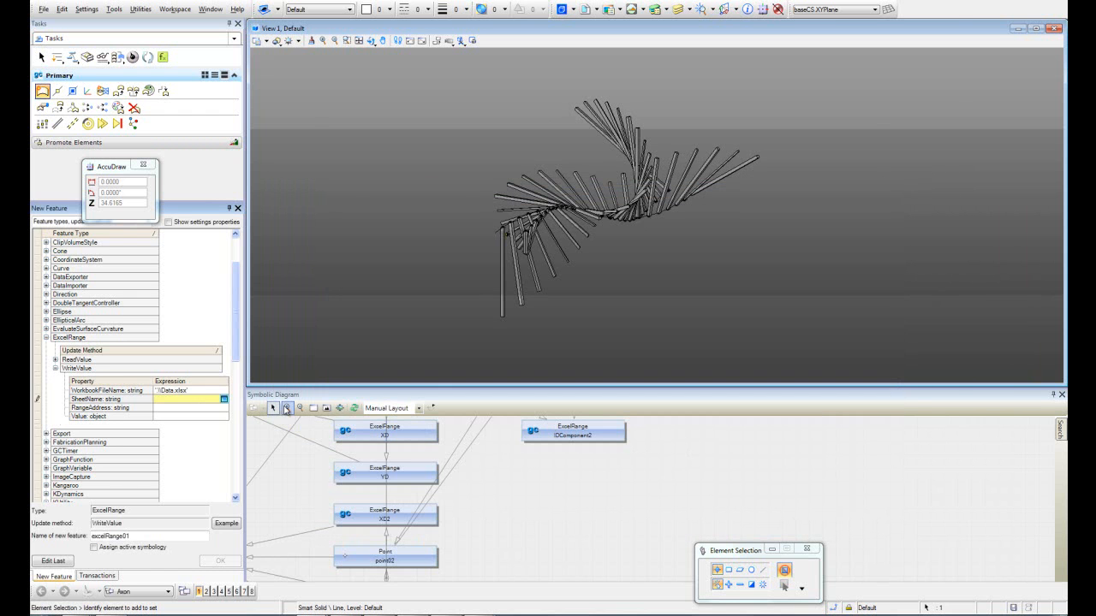
left_click(223, 399)
type("'")
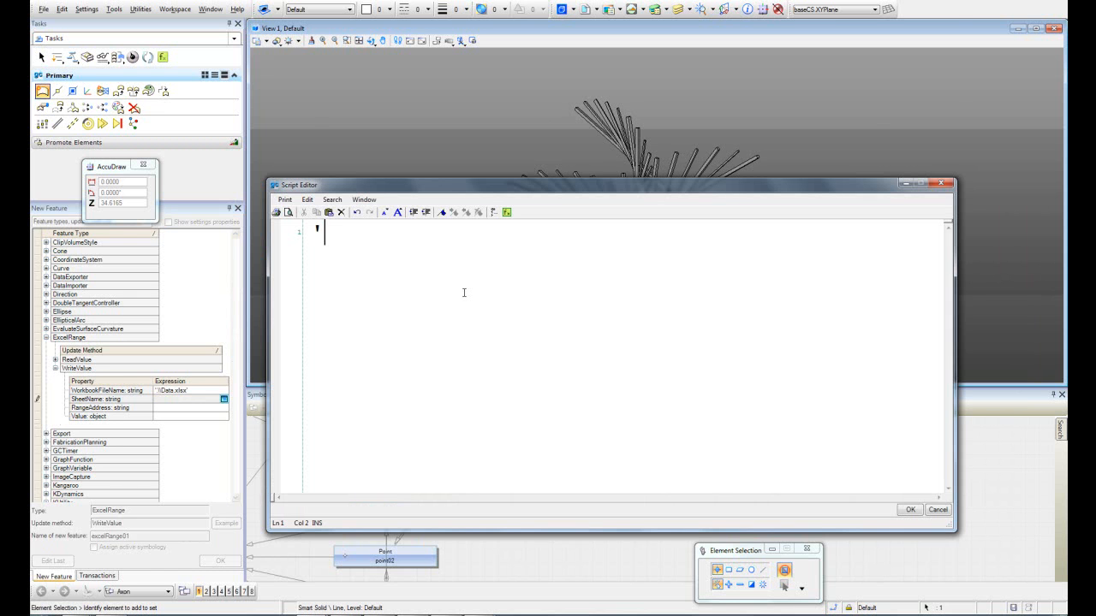
type("Sheet1'")
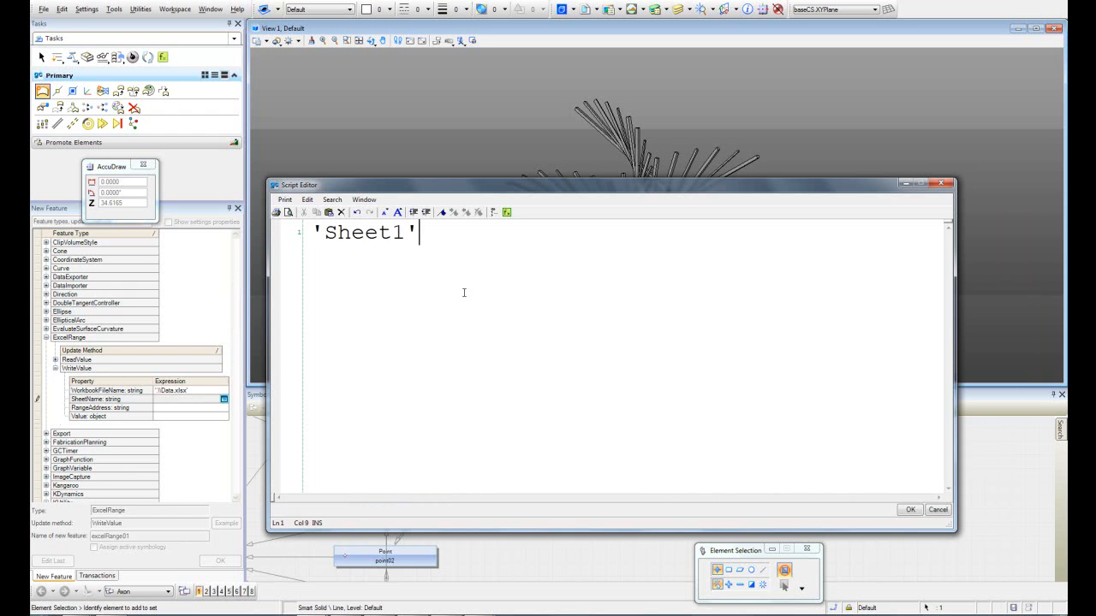
left_click(910, 510)
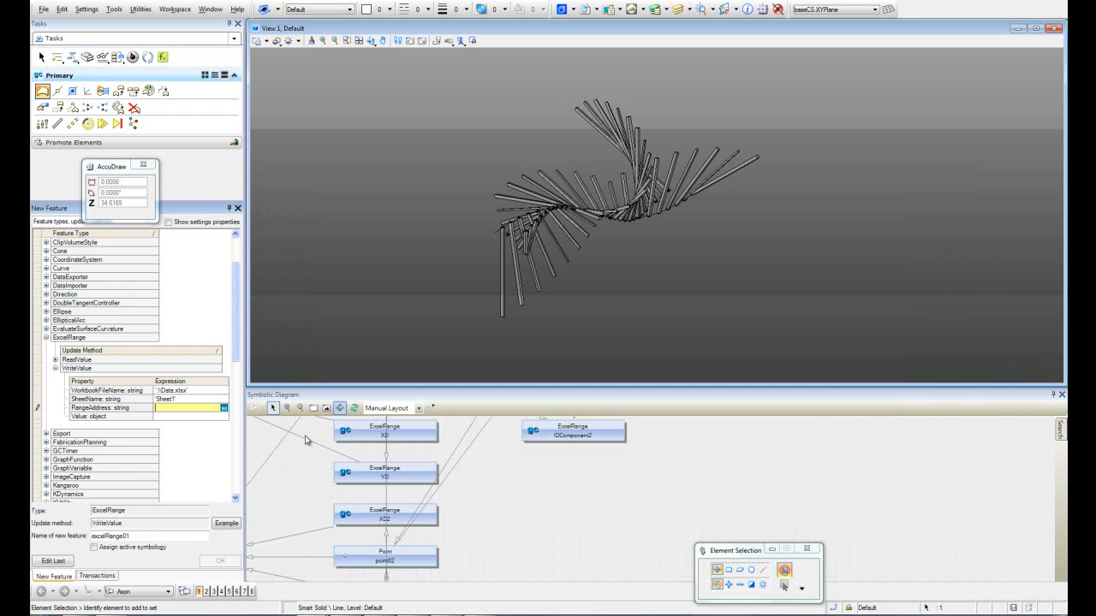
Step: Check the first Volume data cell in the Excel workbook Data and set the WriteValue feature's RangeAddress to "F3:F"+(point01.Count+2)
left_click(224, 409)
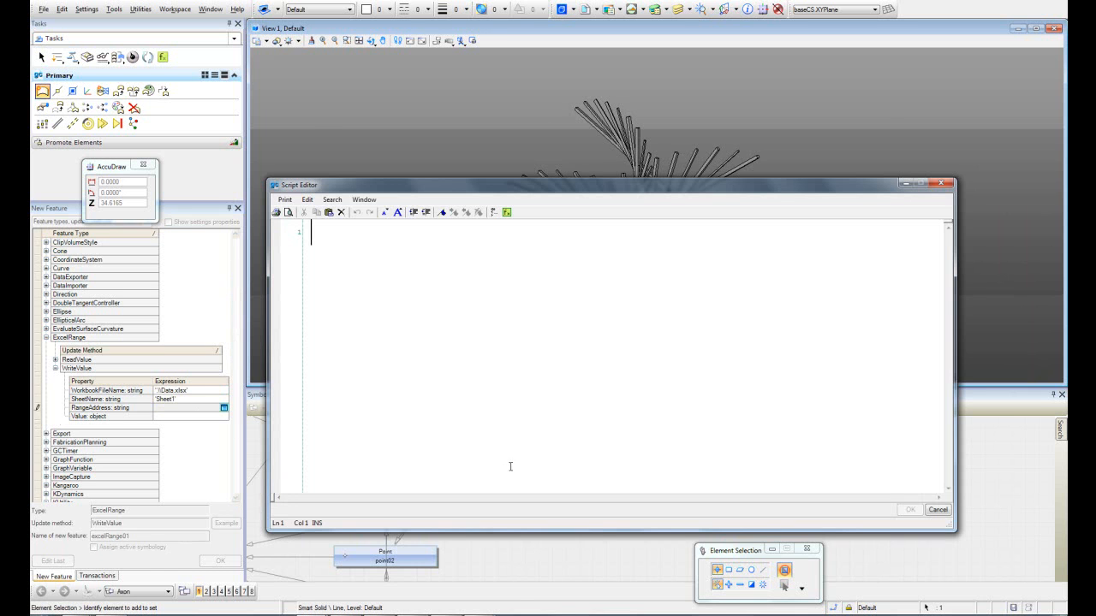
mouse_move(479, 612)
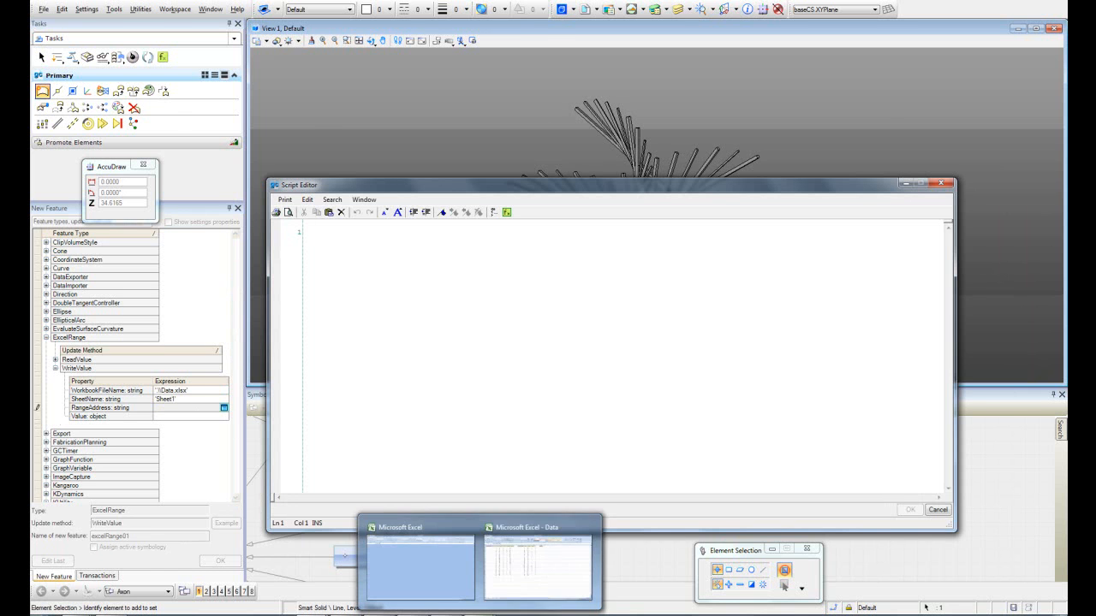
left_click(523, 560)
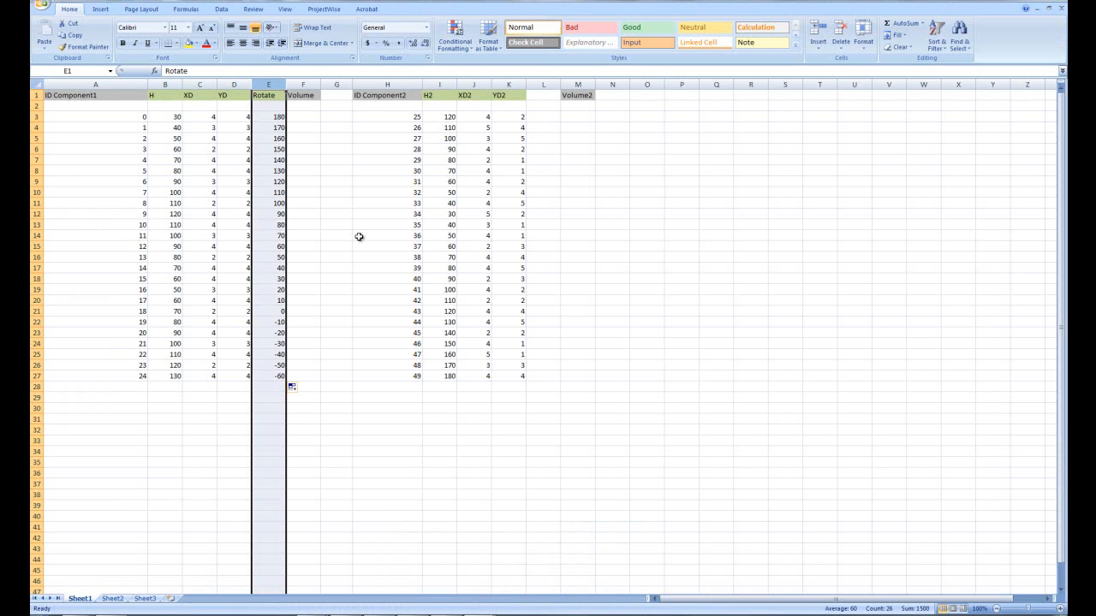
left_click(309, 119)
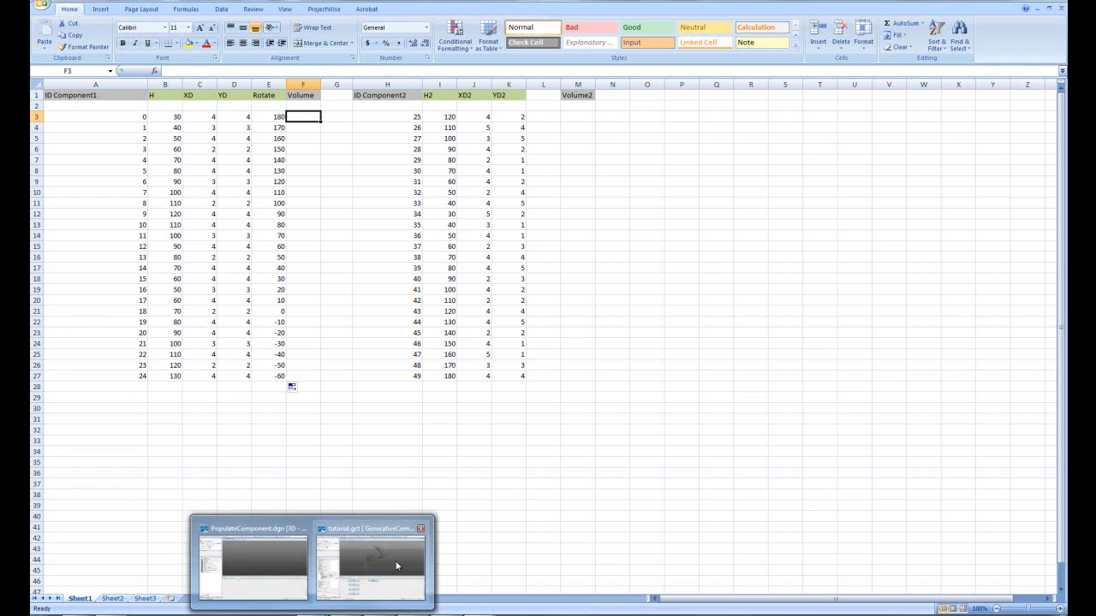
left_click(394, 561)
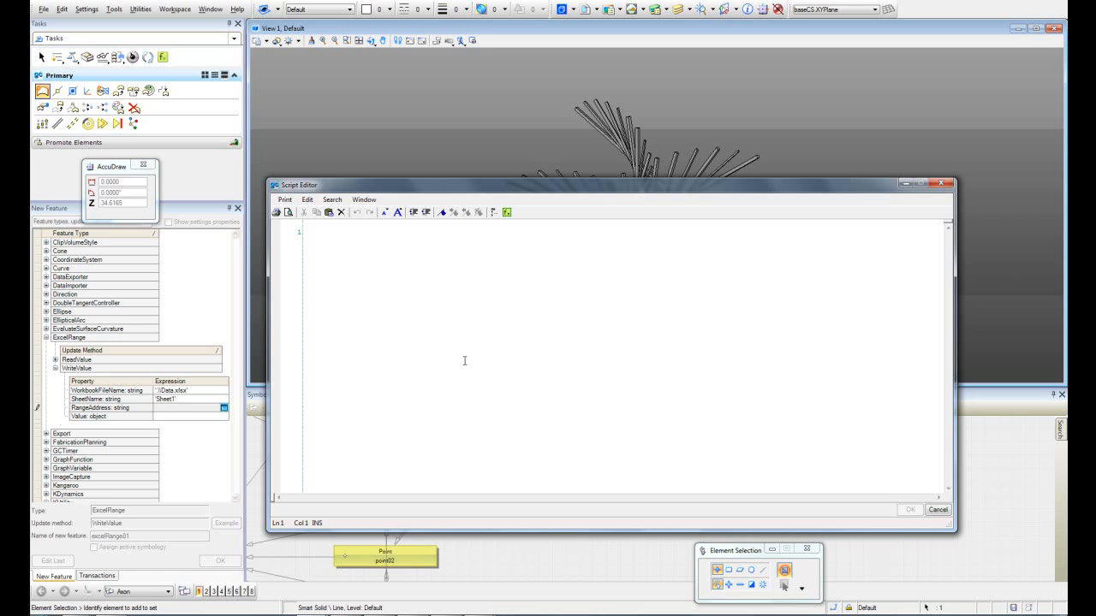
type("\"F3:F\"+")
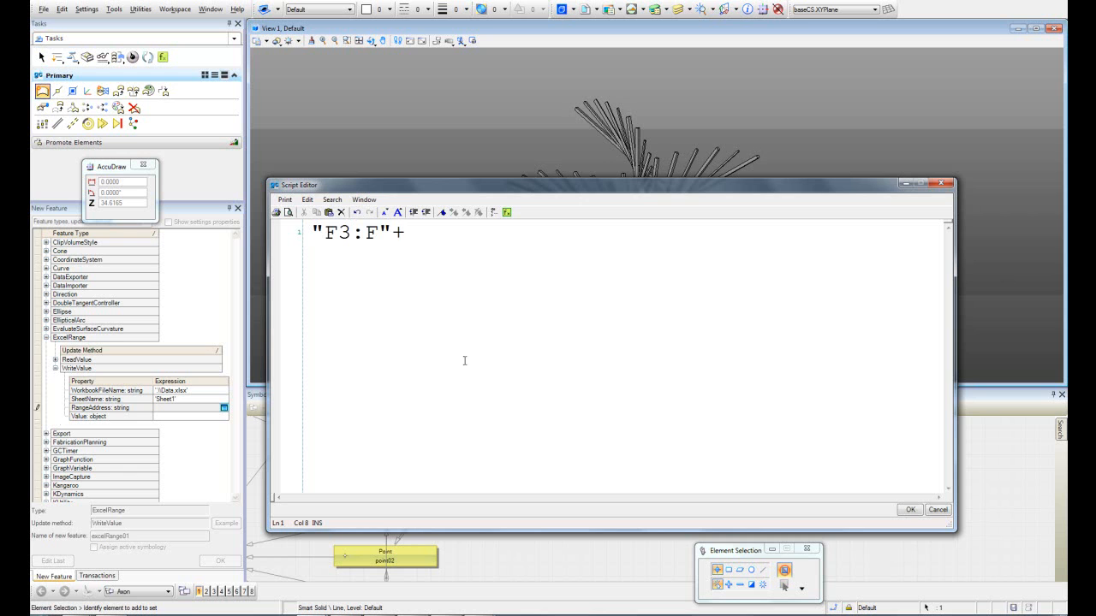
type("(point01")
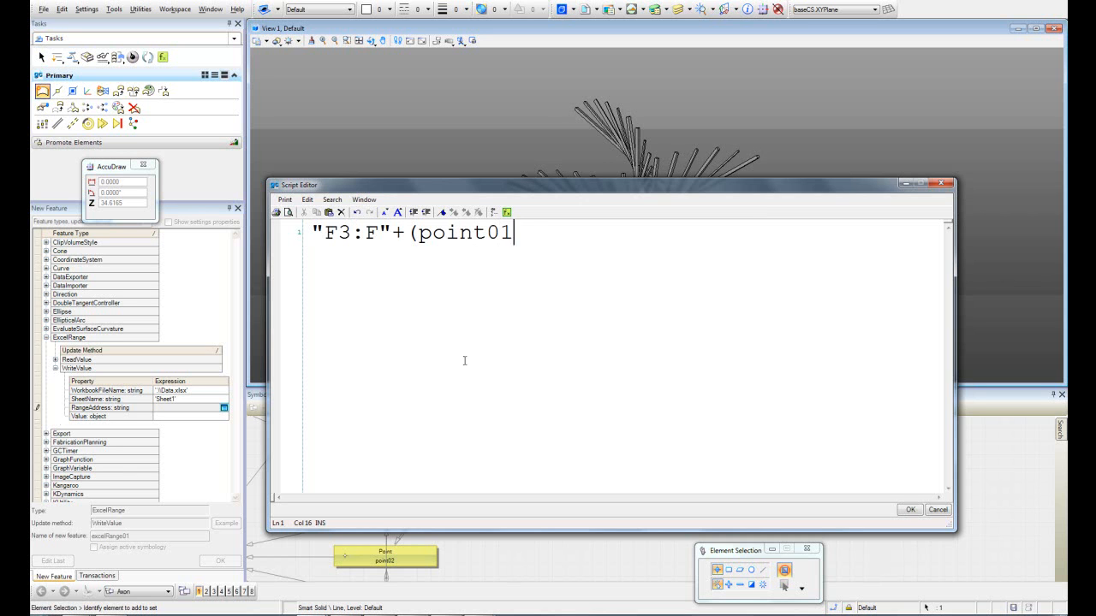
type(".Count")
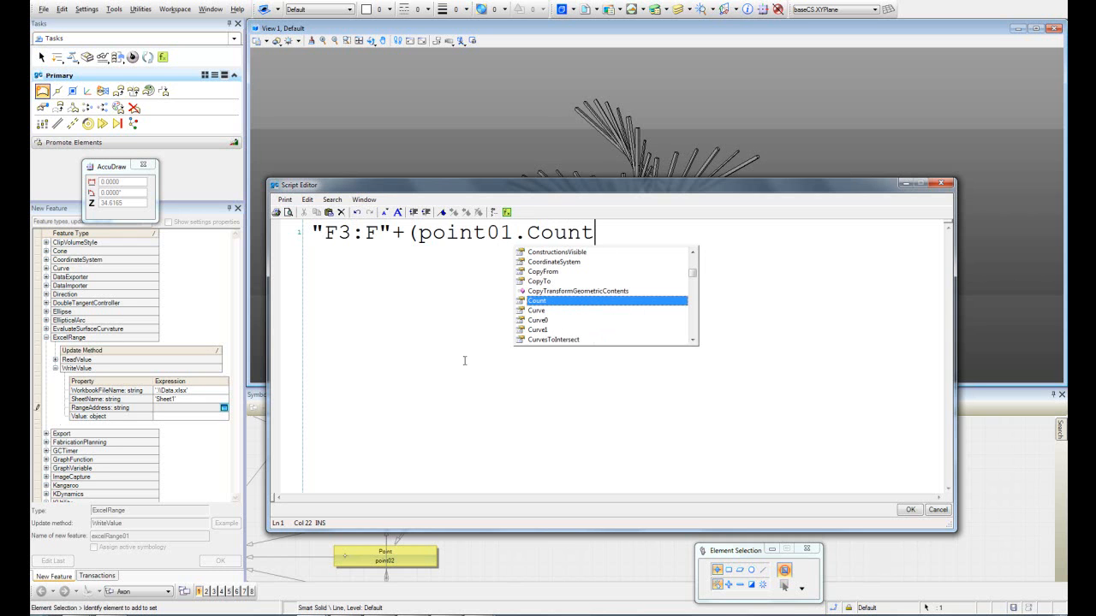
type("+")
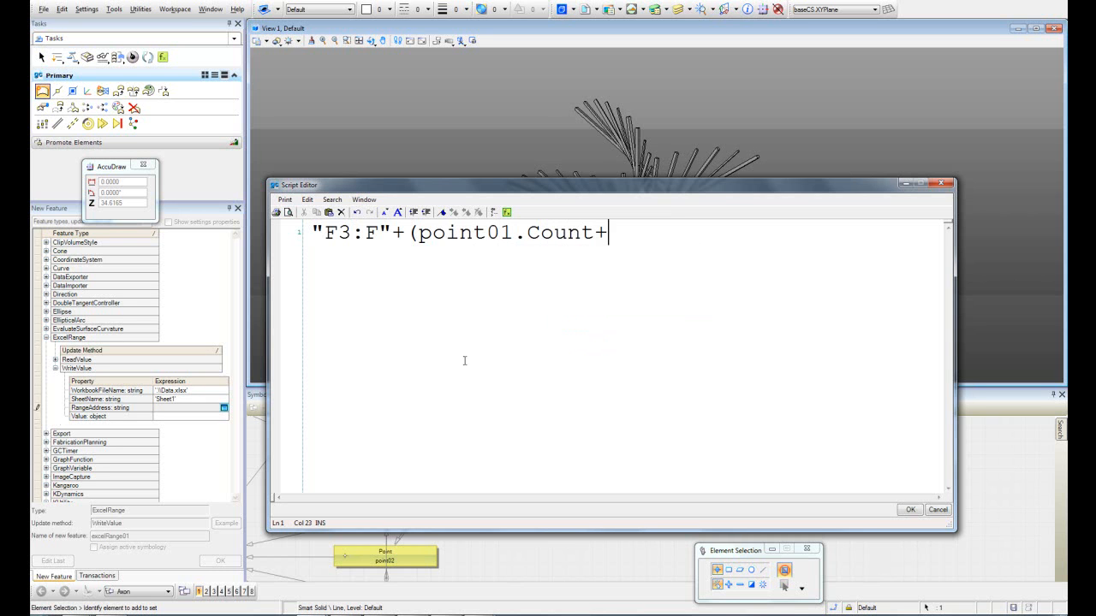
type("2)")
left_click(910, 509)
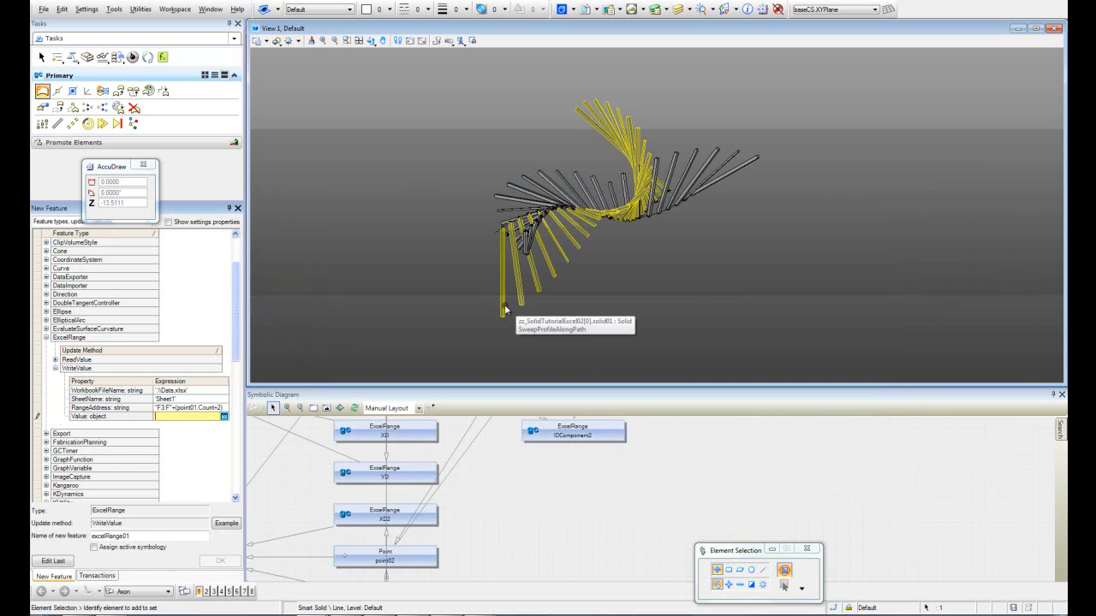
Step: Set the WriteValue feature's Value to zz_SolidTutorialExcel01.solid01.Volume, picking one solid in the model and removing its [0] index
left_click(527, 249)
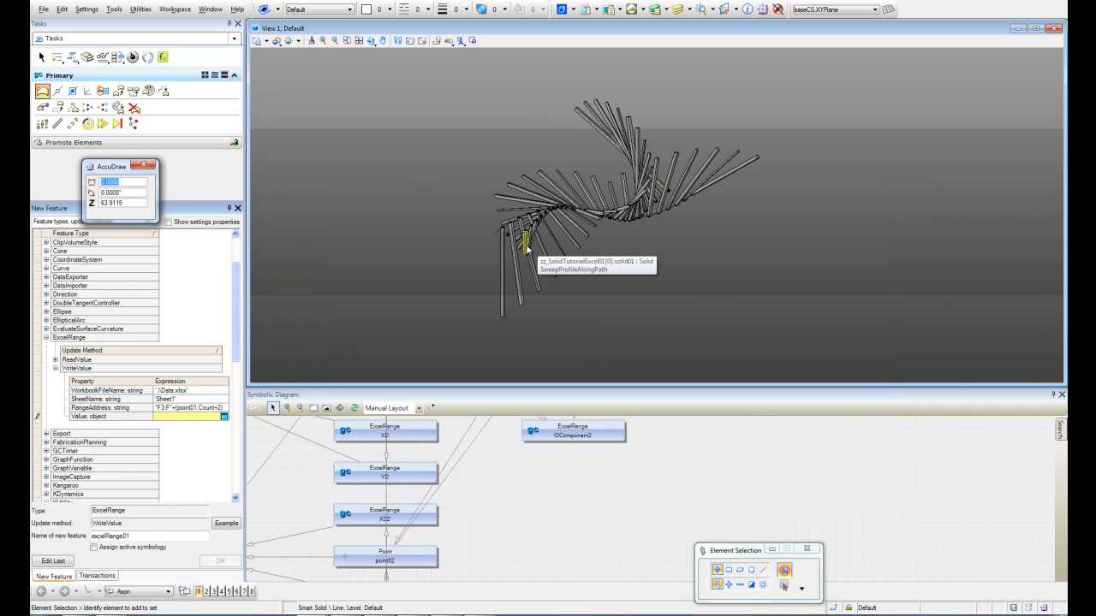
left_click(225, 417)
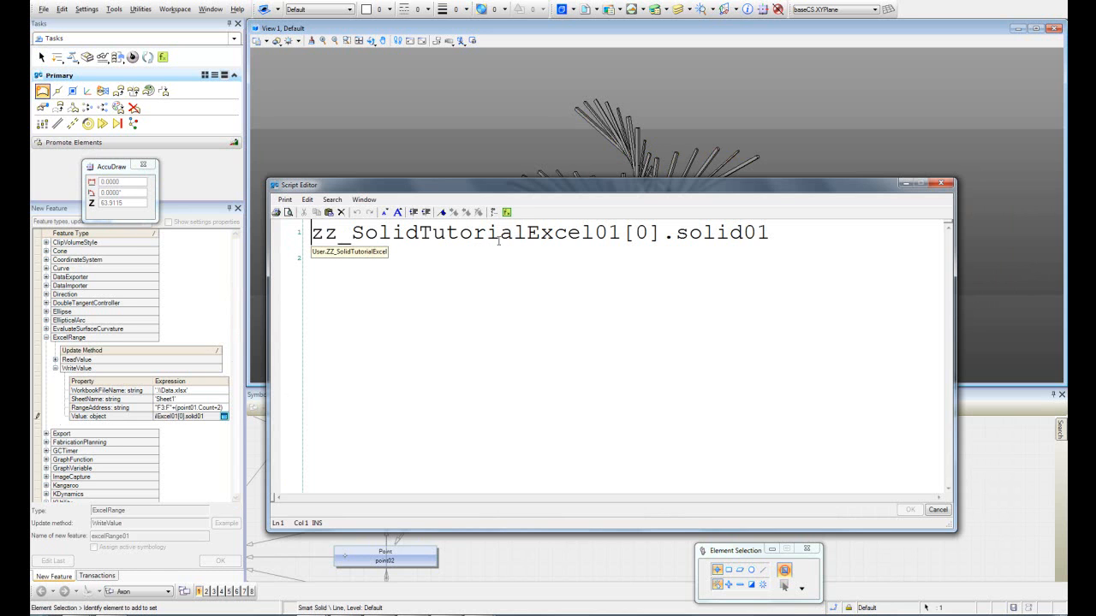
left_click_drag(664, 235, 622, 235)
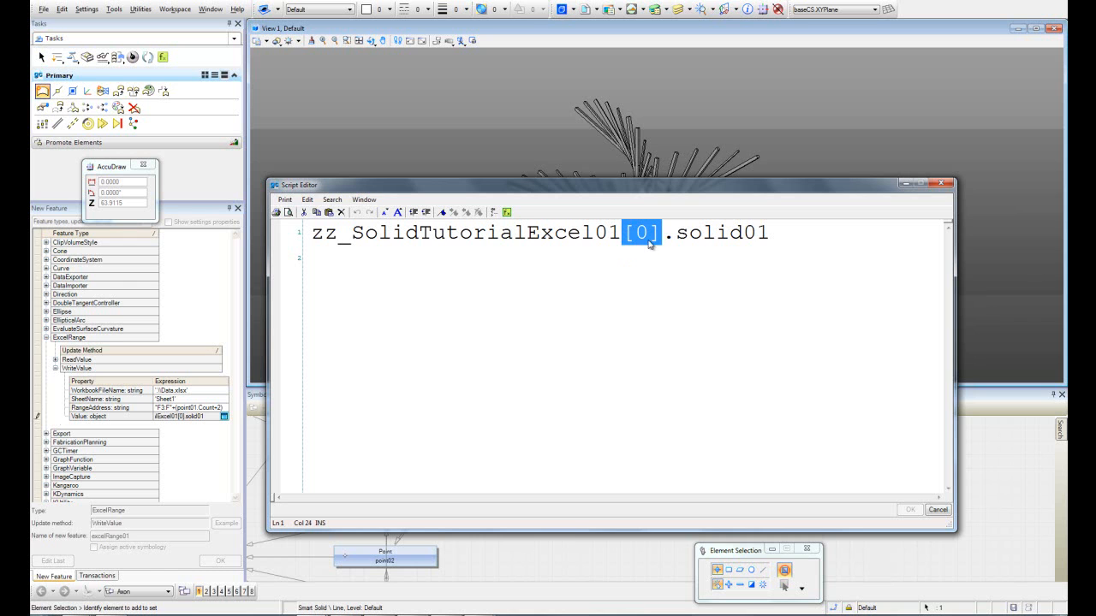
key("Delete")
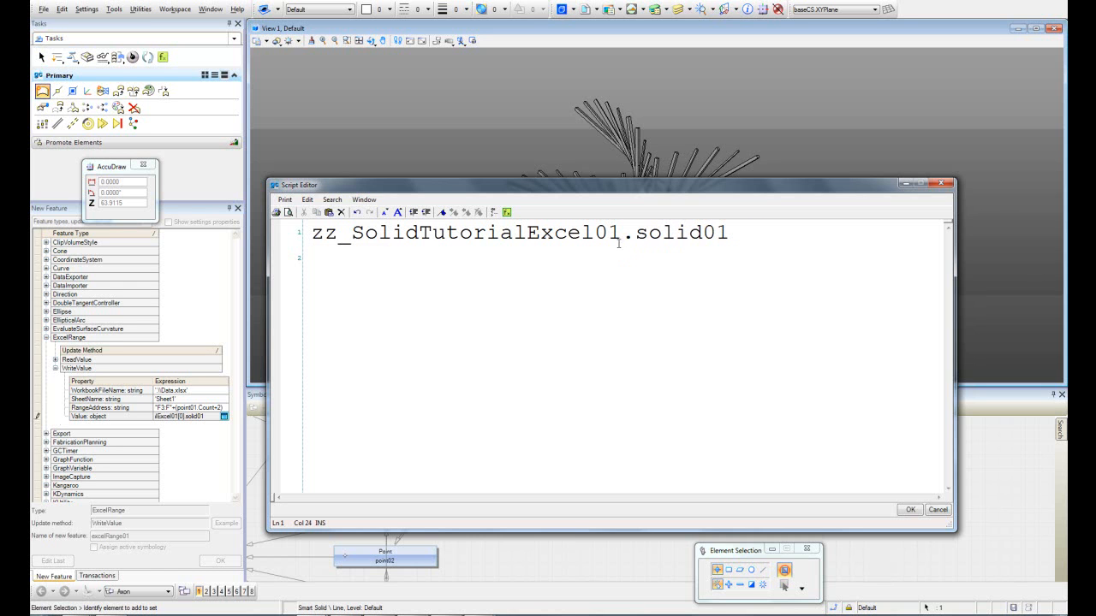
left_click(756, 235)
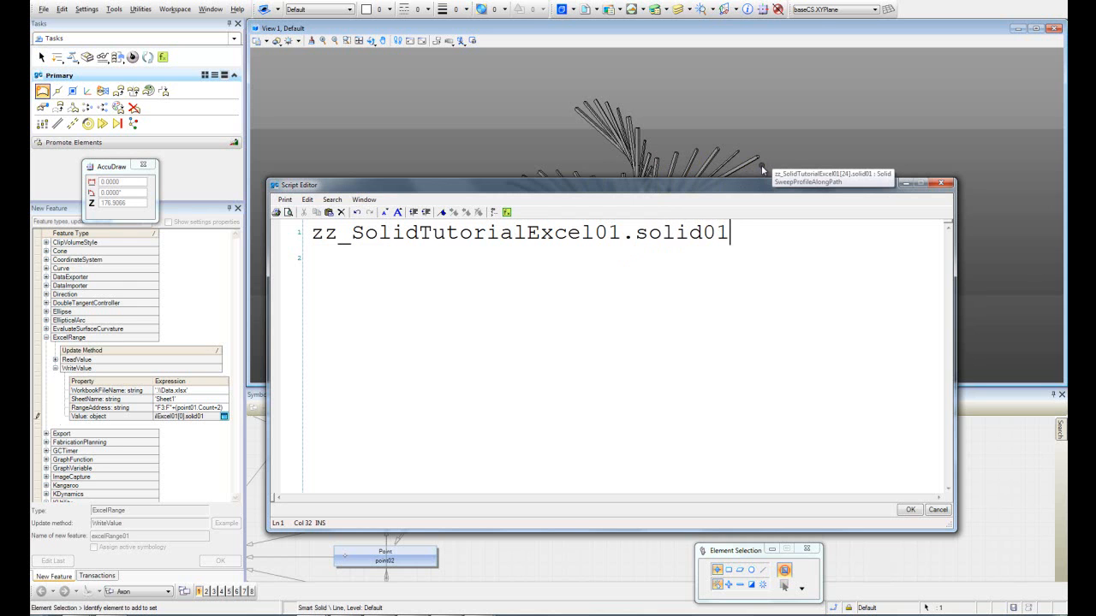
type(".")
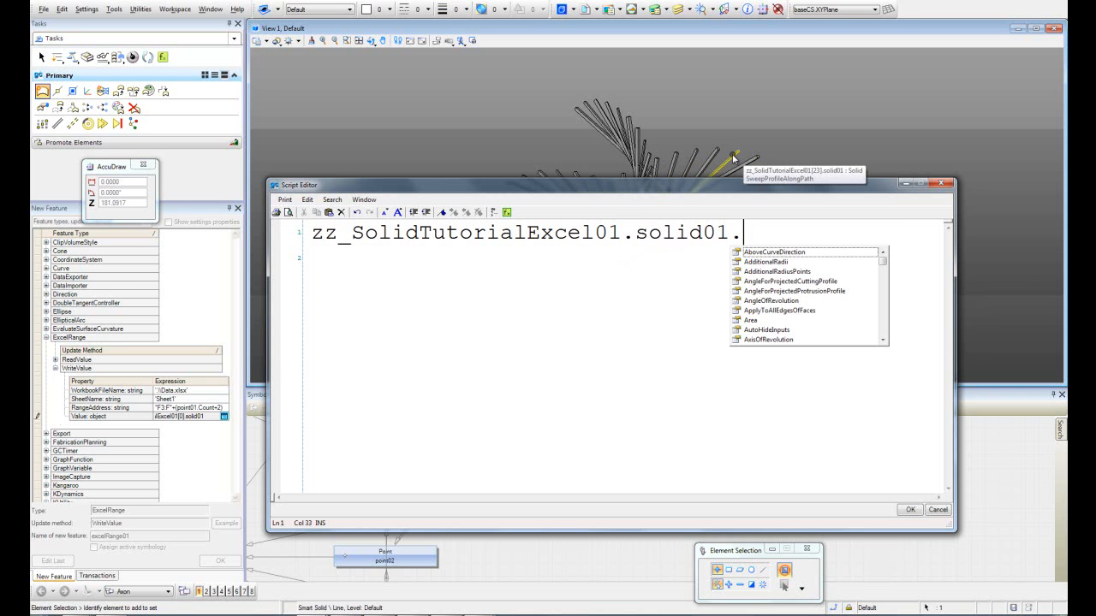
type("vol")
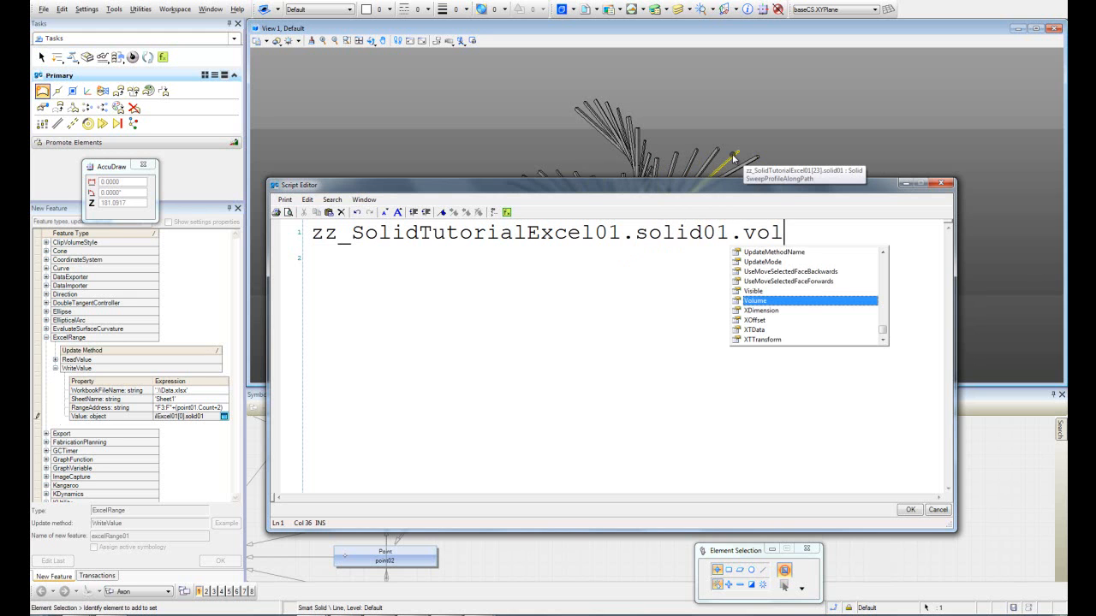
double_click(754, 304)
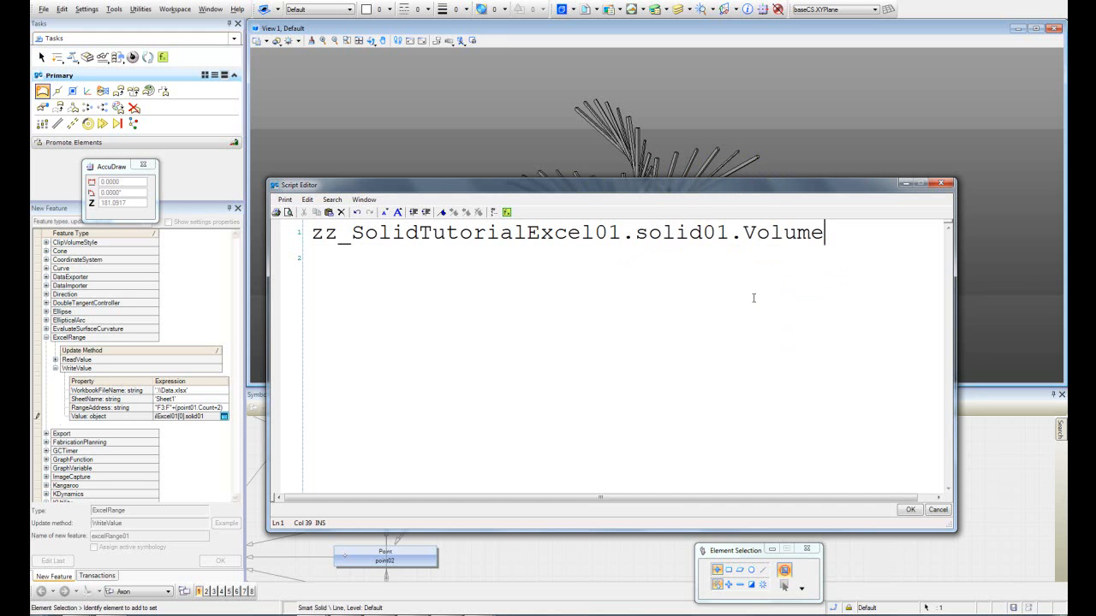
left_click(911, 510)
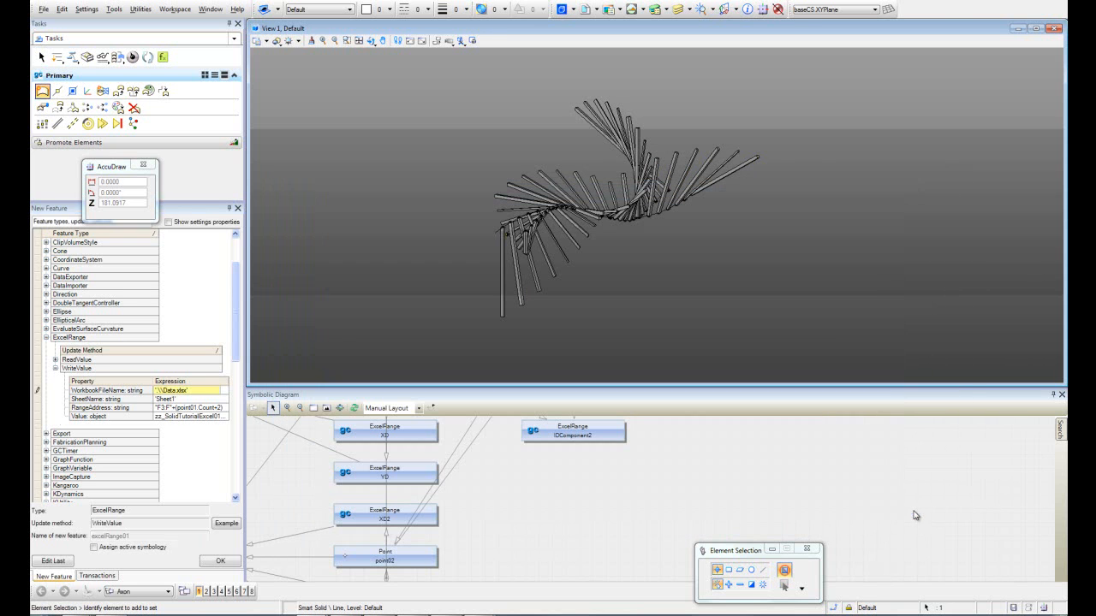
Step: Create the WriteValue feature and check the Volume column of Sheet1 in the Excel workbook Data
left_click(220, 562)
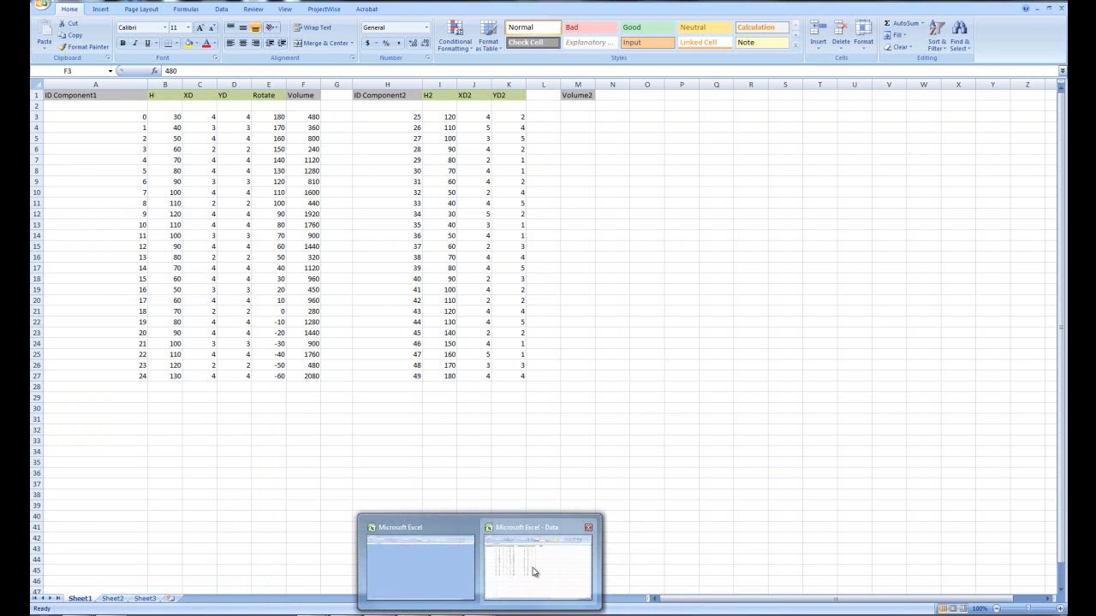
left_click(533, 568)
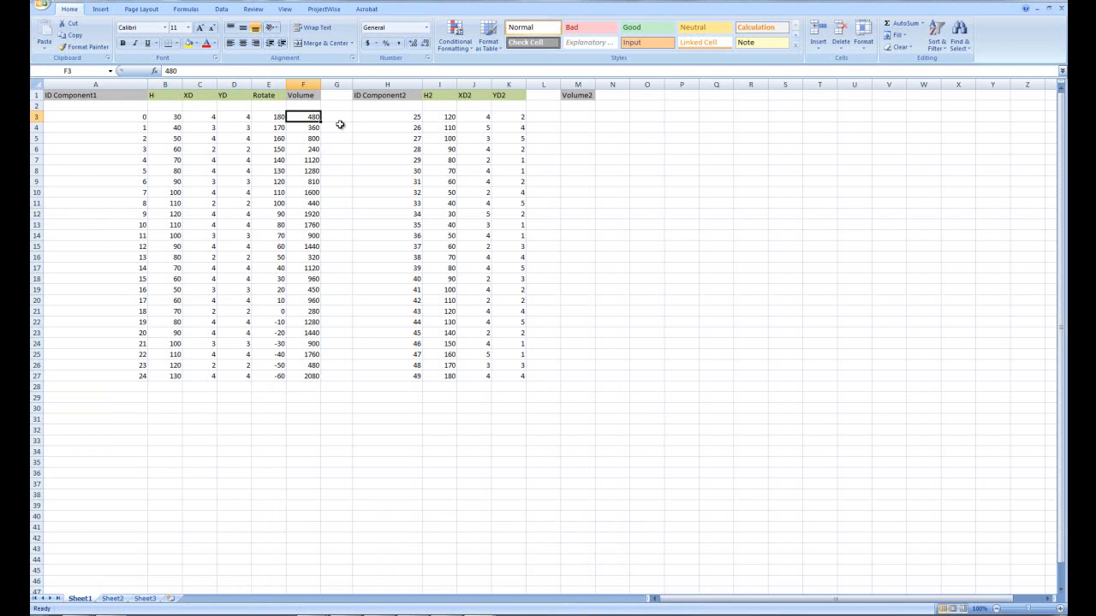
left_click(341, 127)
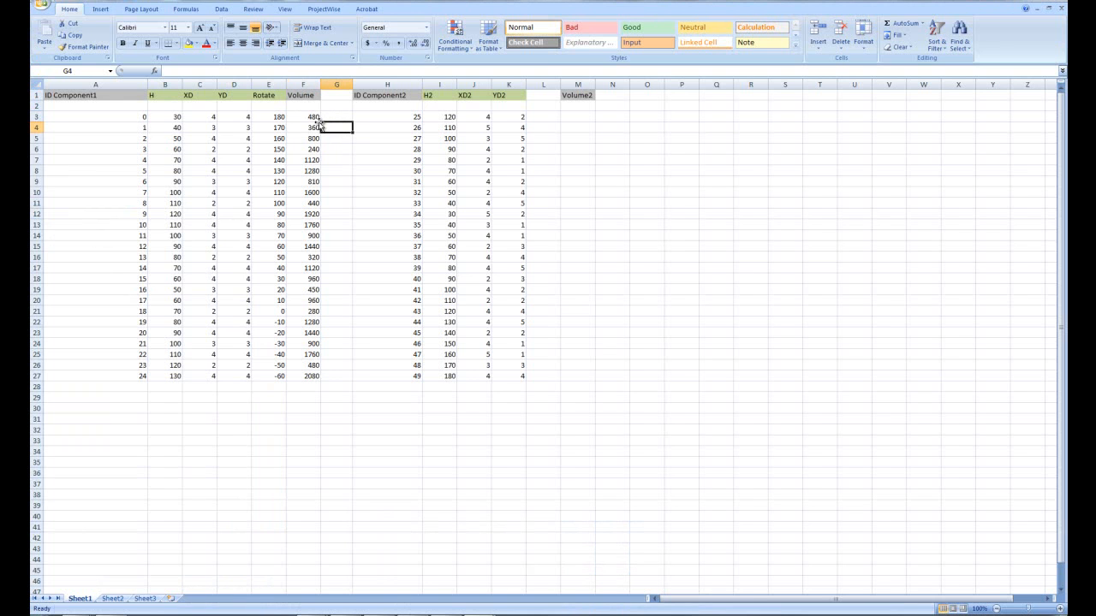